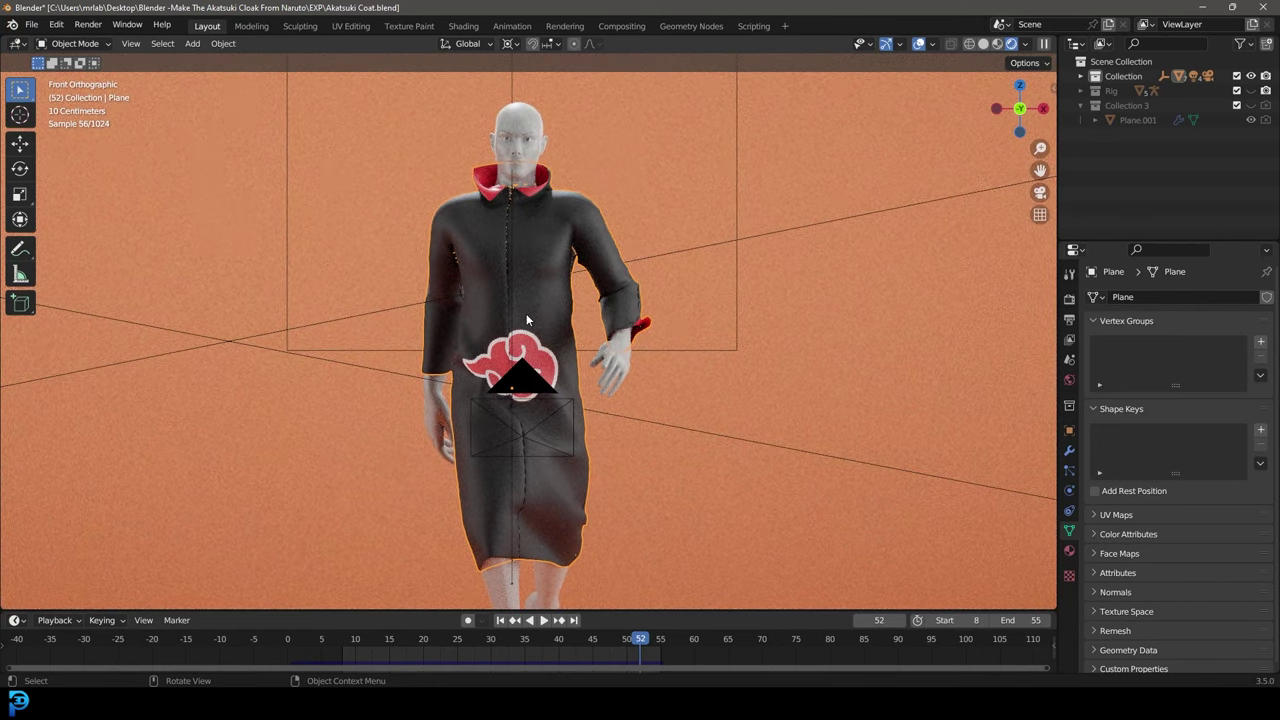
# - Switch the viewport to solid shading and play the walk animation of the finished cloak
pyautogui.press('z')
pyautogui.click(644, 283)
pyautogui.scroll(-4, 537, 321)
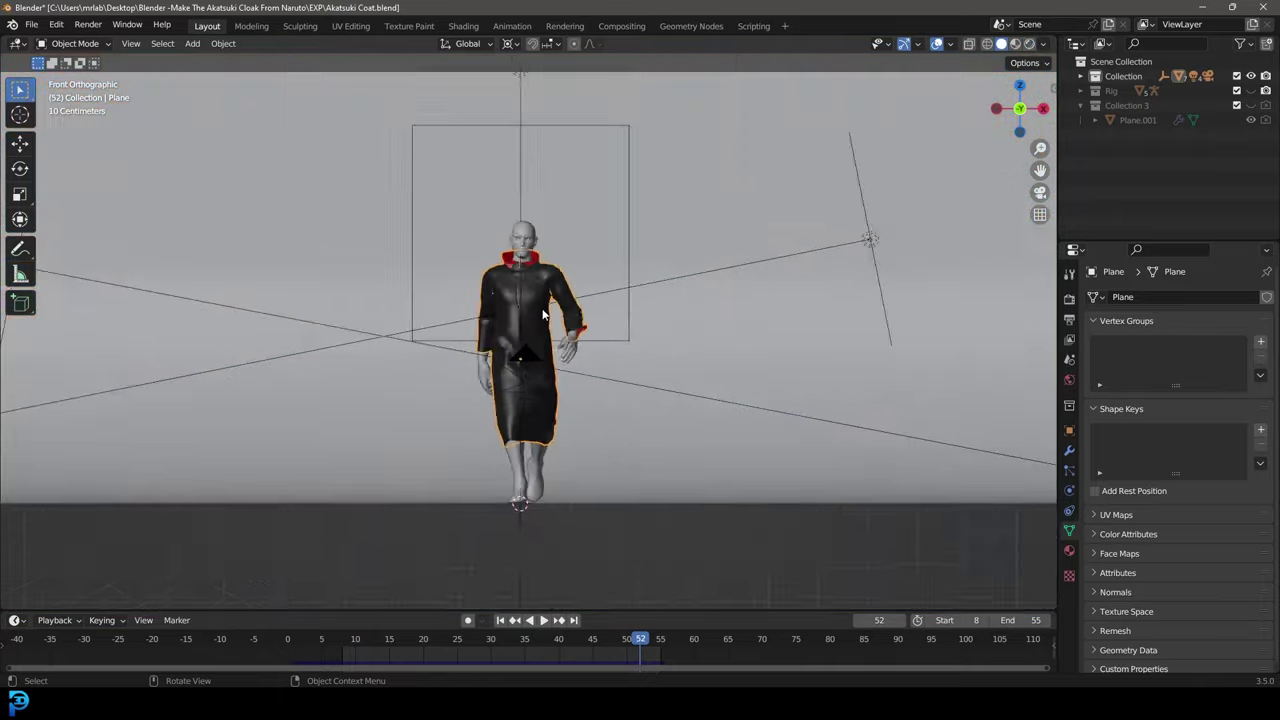
pyautogui.moveTo(537, 321); pyautogui.dragTo(516, 309, button='middle')
pyautogui.scroll(3, 530, 309)
pyautogui.press('space')
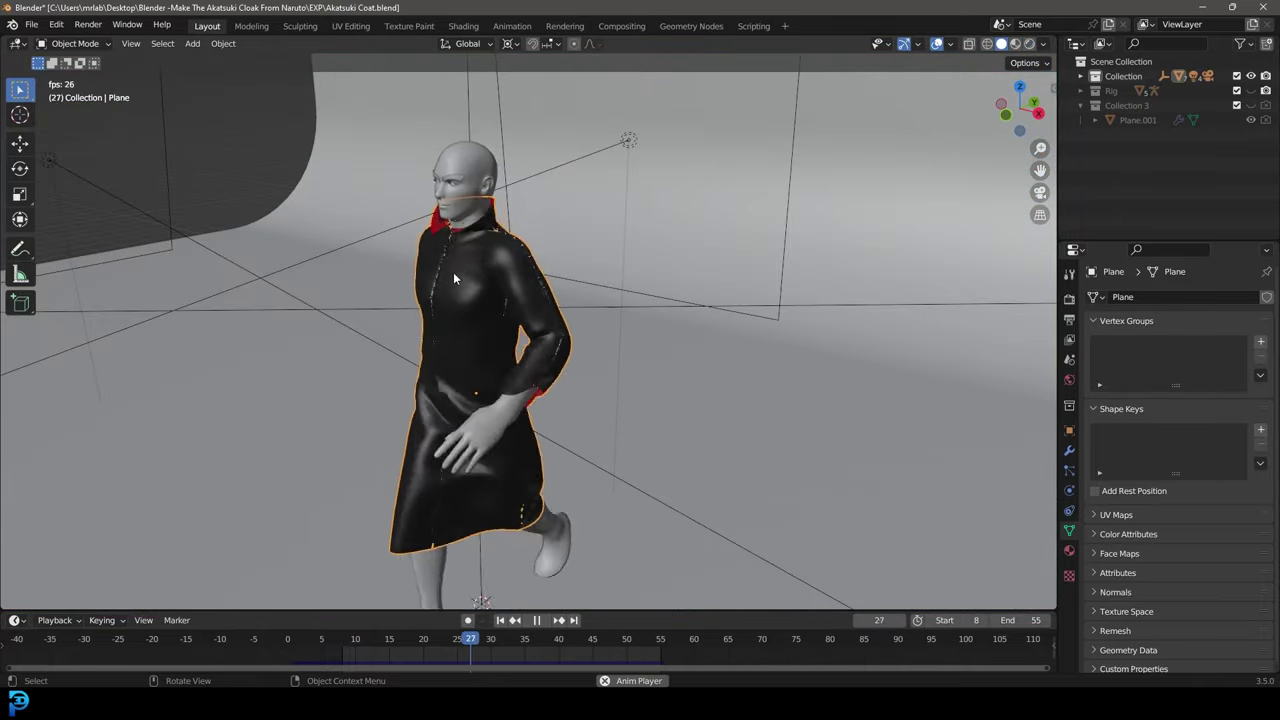
# - Enter Edit Mode on the cloak, stop playback and examine how its flat front, back and collar pieces are built
pyautogui.press('Tab')
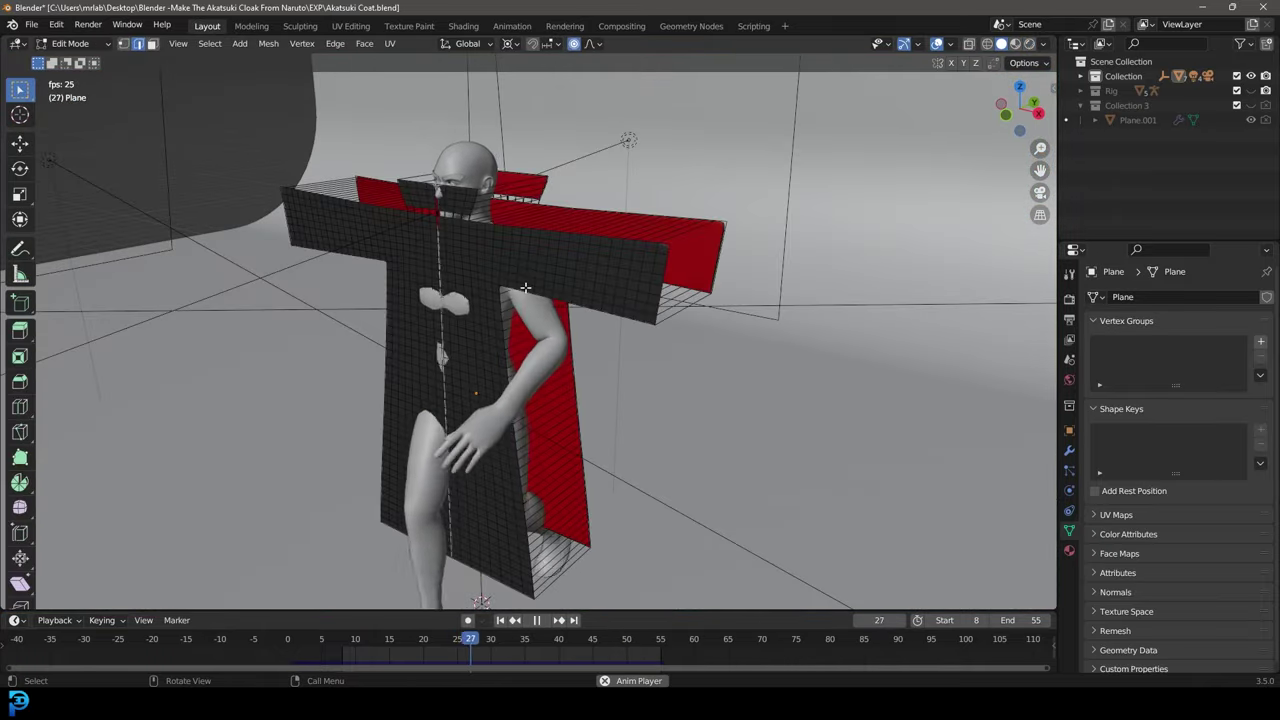
pyautogui.press('space')
pyautogui.moveTo(441, 250); pyautogui.dragTo(480, 236, button='middle')
pyautogui.scroll(3, 284, 144)
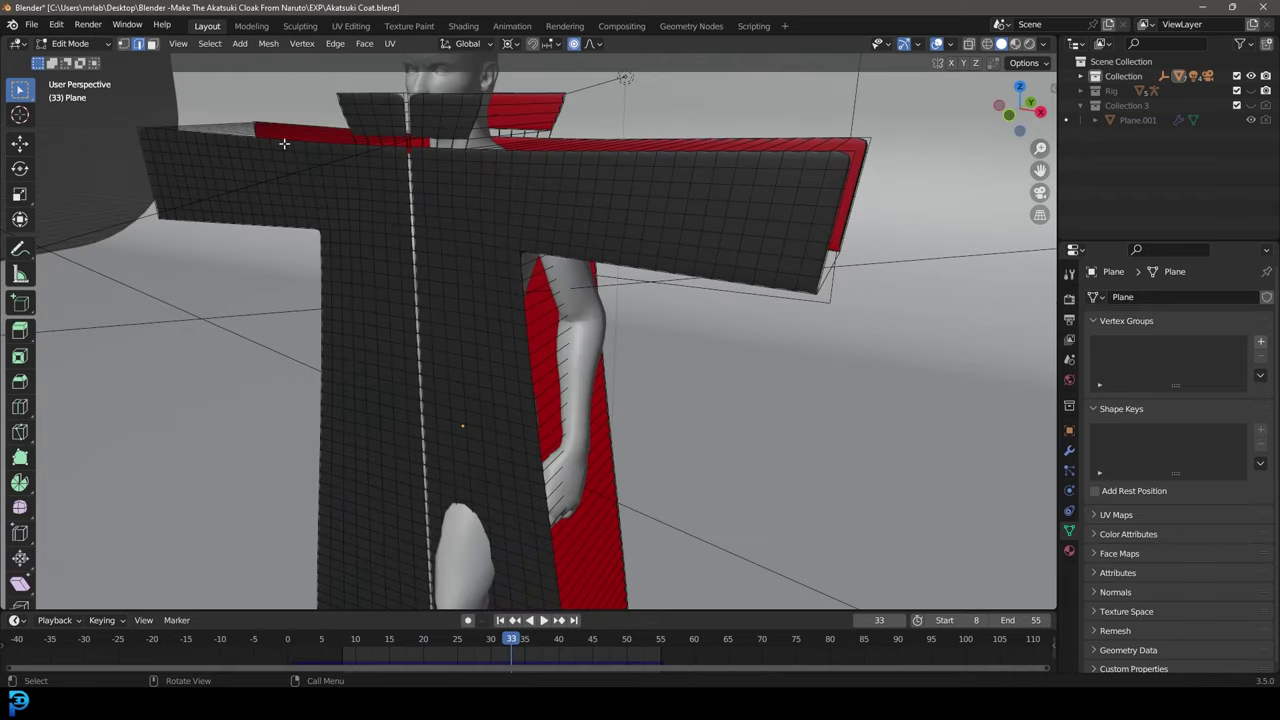
# - Return to Object Mode and play back the cloak simulation close up, from the front and through the camera
pyautogui.press('Tab')
pyautogui.scroll(-4, 431, 287)
pyautogui.moveTo(530, 289)
pyautogui.mouseDown(button='middle')
pyautogui.moveTo(500, 326)
pyautogui.moveTo(479, 318)
pyautogui.moveTo(543, 289)
pyautogui.mouseUp(button='middle')
pyautogui.scroll(4, 543, 289)
pyautogui.press('space')
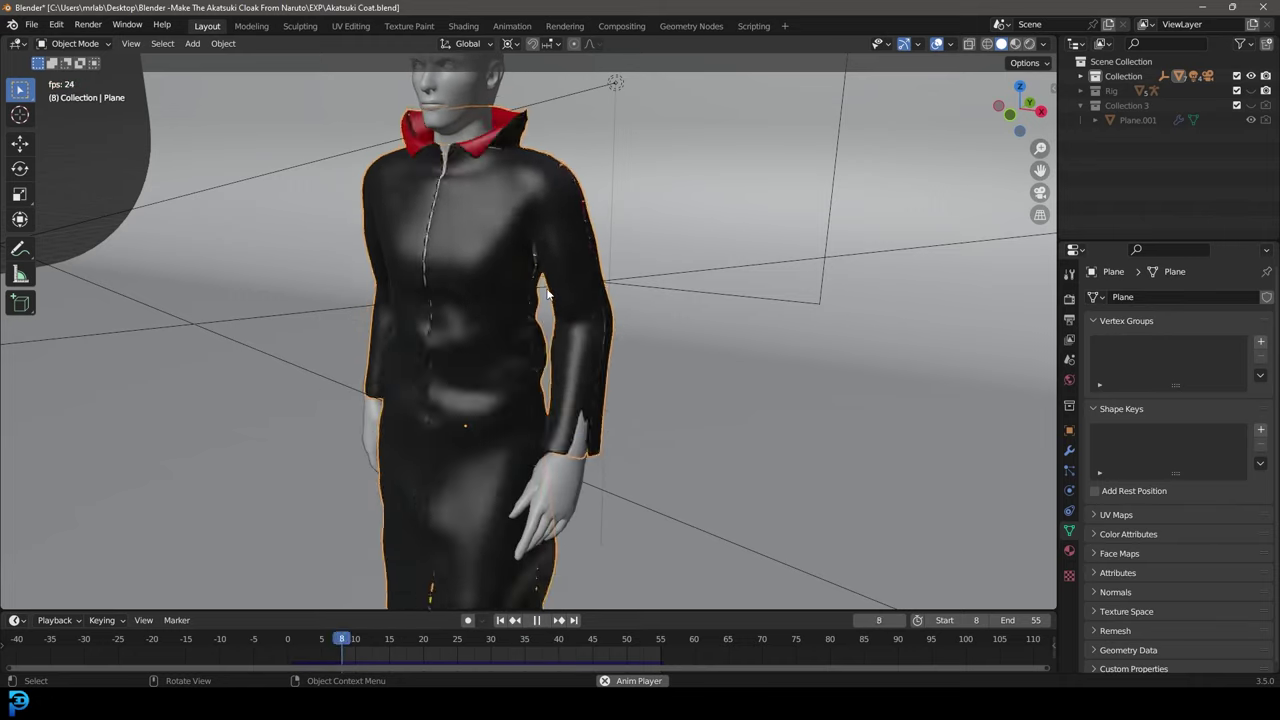
pyautogui.scroll(-4, 580, 310)
pyautogui.press('space')
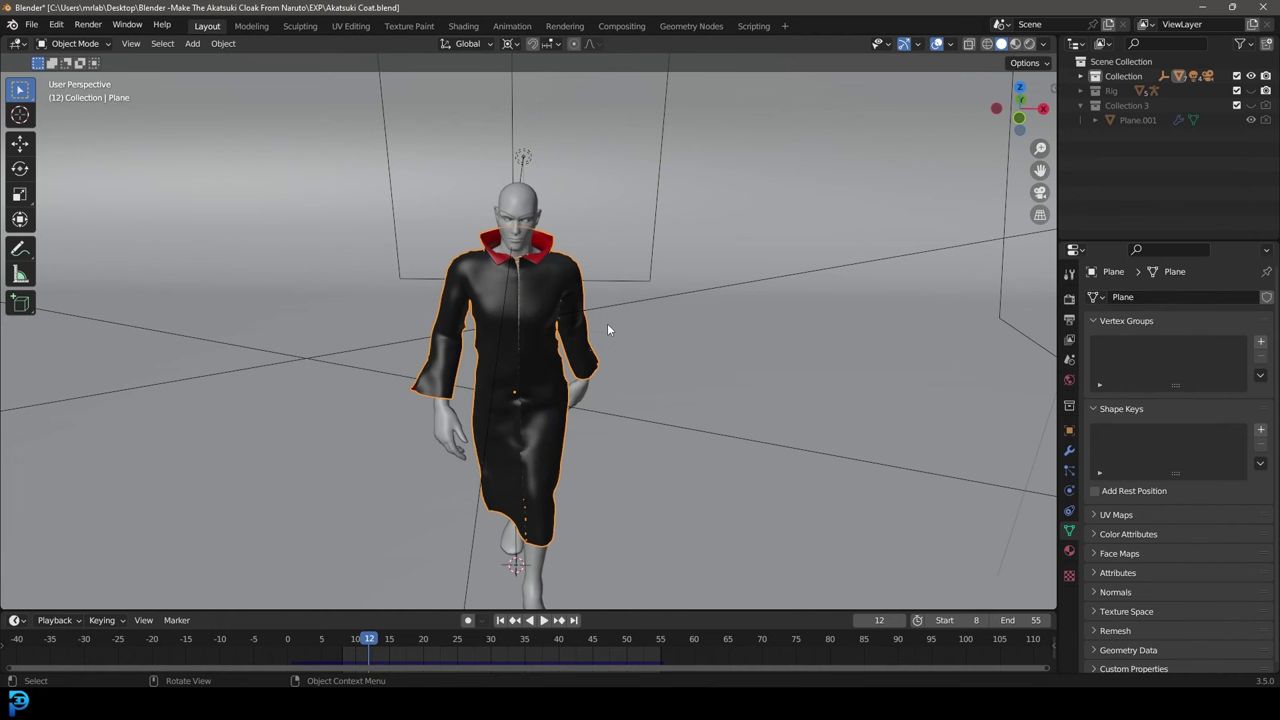
pyautogui.moveTo(607, 323)
pyautogui.mouseDown(button='middle')
pyautogui.moveTo(344, 291)
pyautogui.moveTo(603, 305)
pyautogui.mouseUp(button='middle')
pyautogui.scroll(4, 603, 305)
pyautogui.press('KP_0')
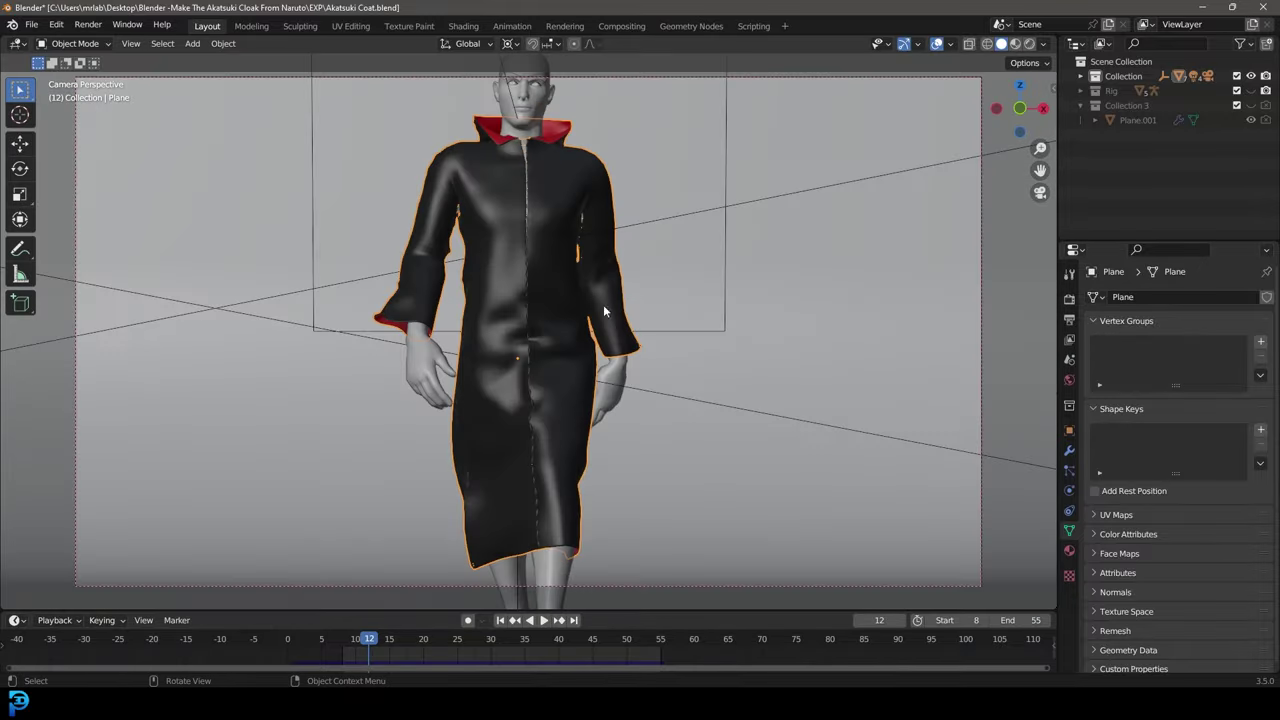
pyautogui.scroll(-2, 610, 300)
pyautogui.press('space')
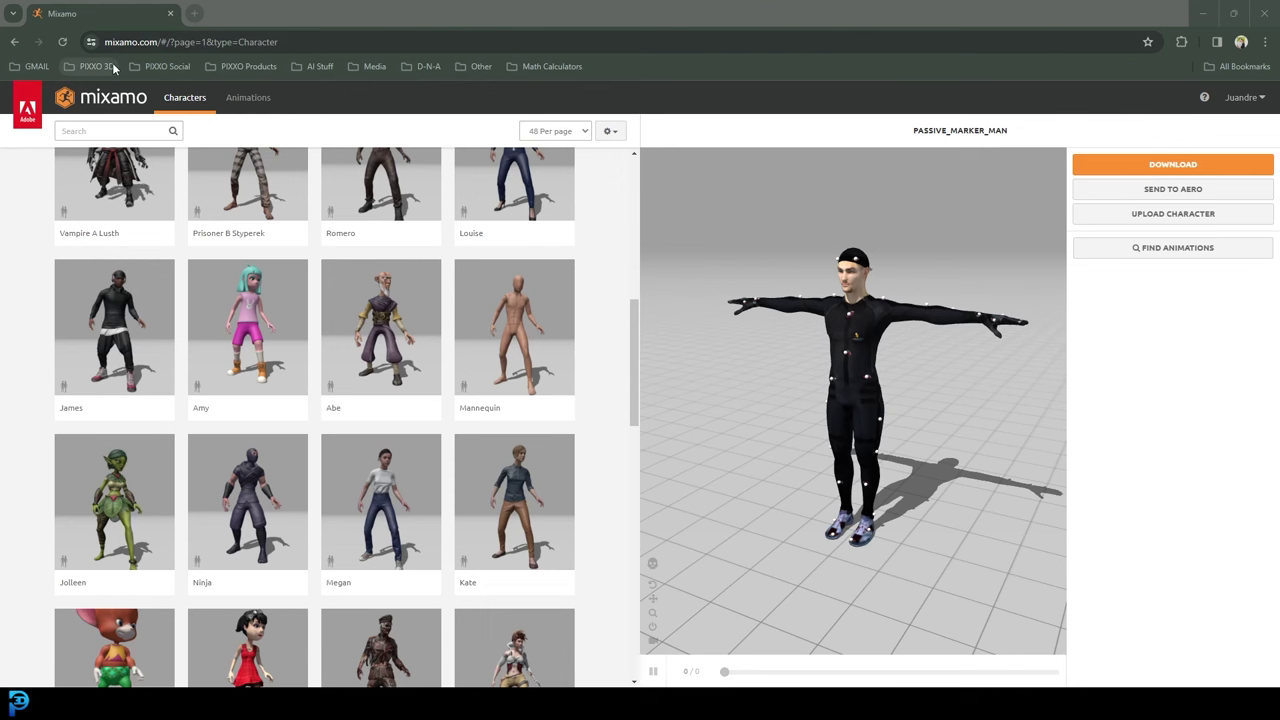
# - In Mixamo, browse the characters and load Mannequin in place of the current character
pyautogui.scroll(2, 512, 305)
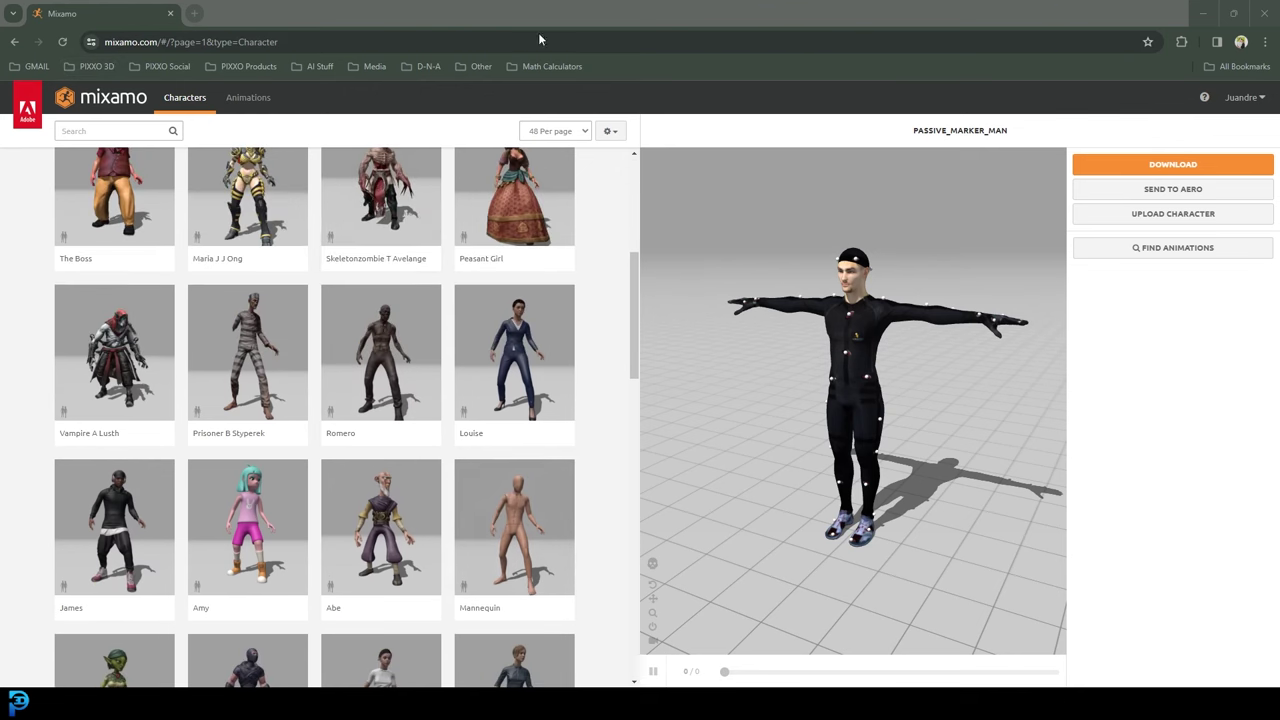
pyautogui.scroll(2, 169, 205)
pyautogui.scroll(2, 316, 260)
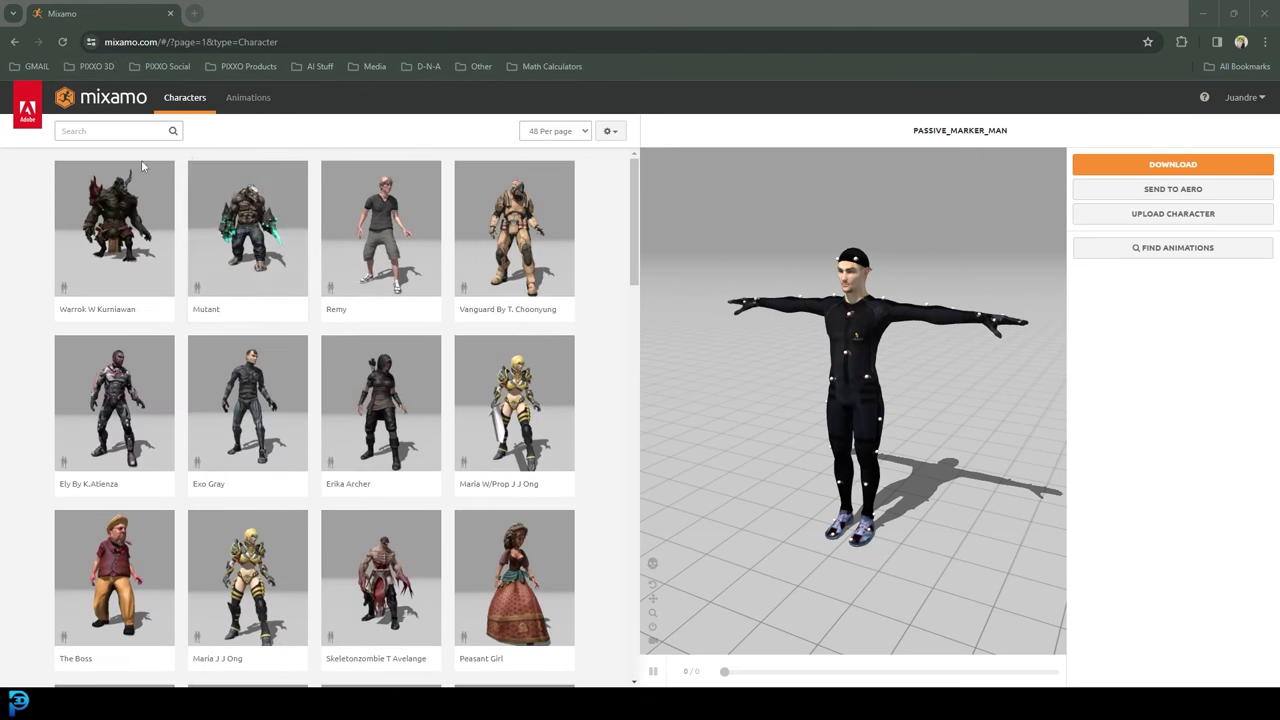
pyautogui.scroll(-6, 530, 400)
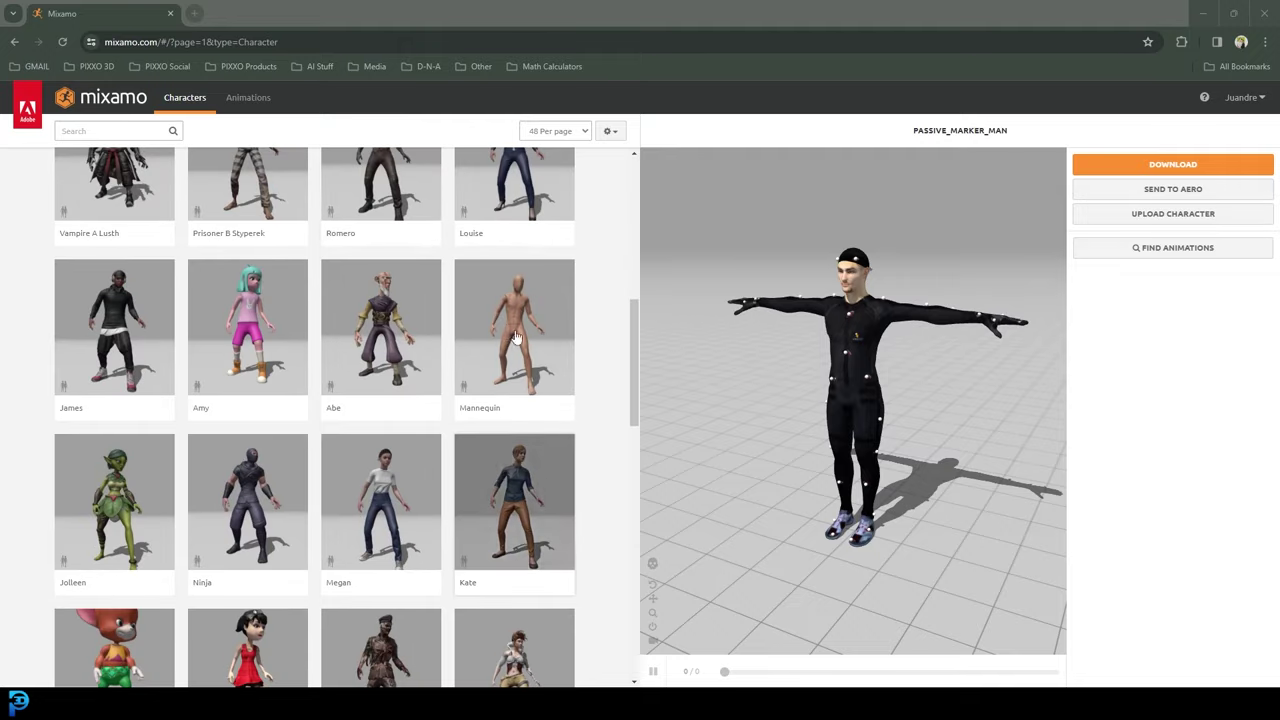
pyautogui.click(546, 308)
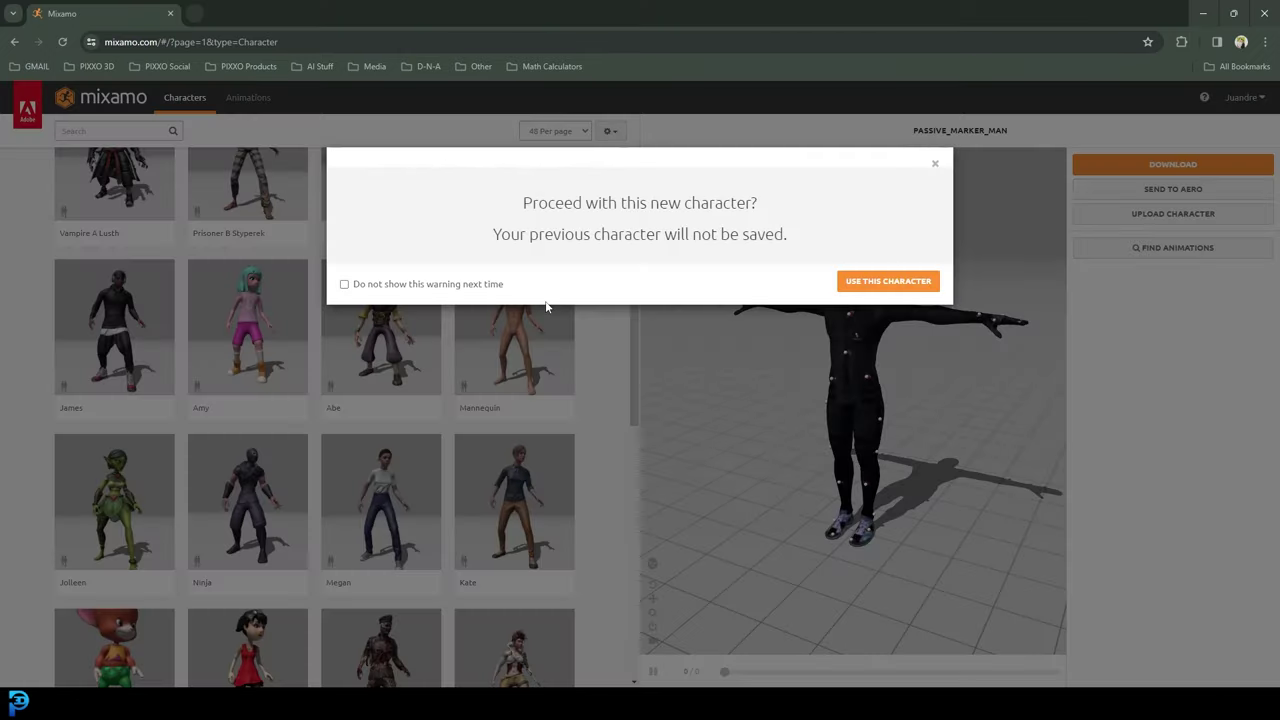
pyautogui.click(888, 281)
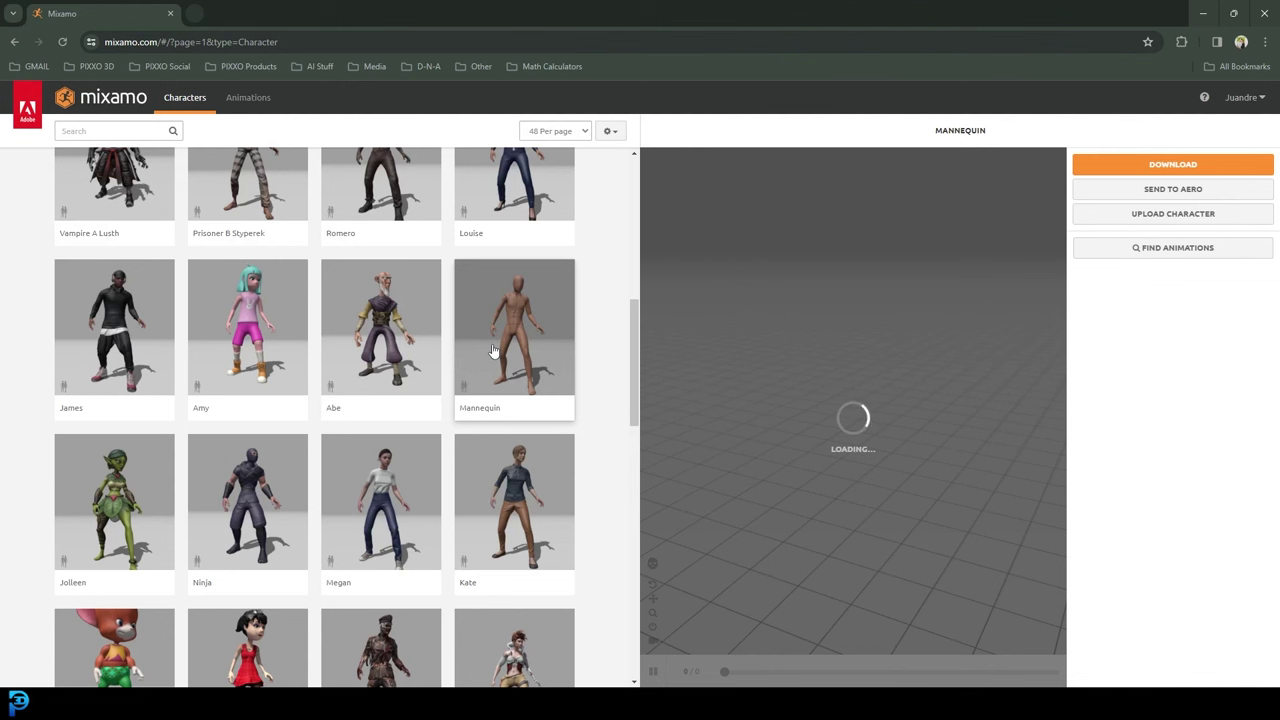
# - Search the Mixamo animations for "walk" and apply the third result, Walking, to the mannequin
pyautogui.click(250, 105)
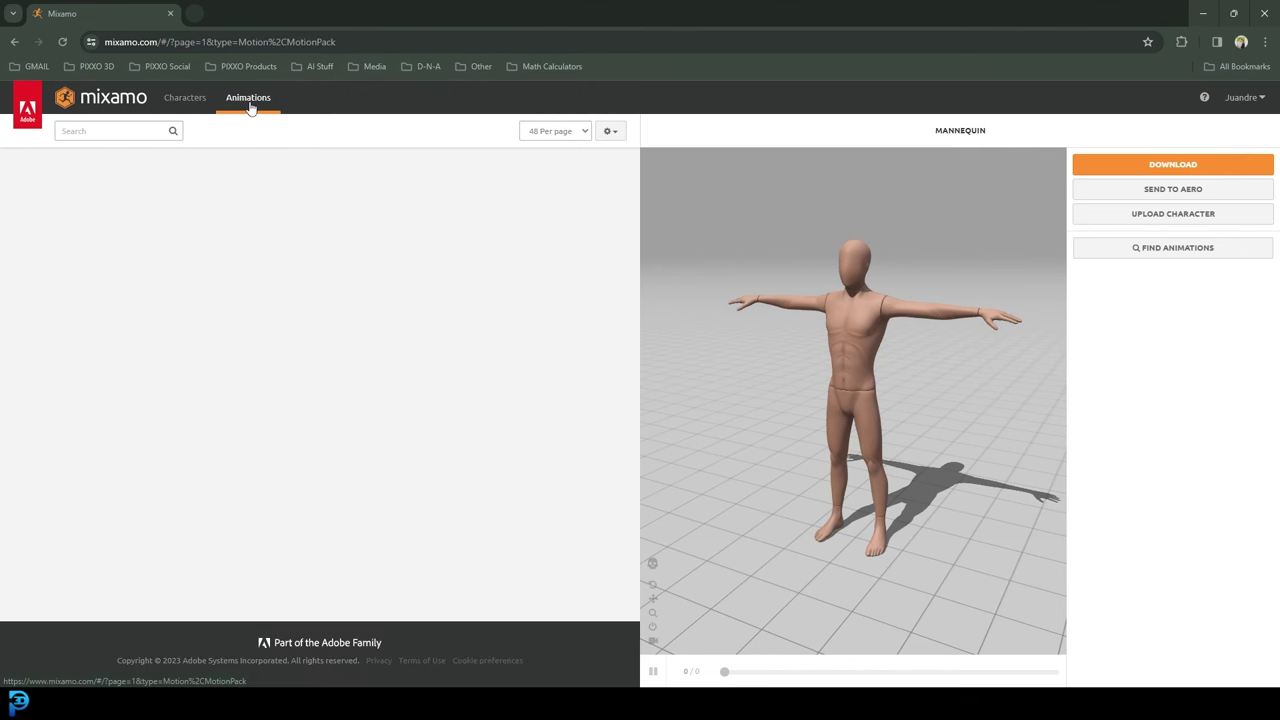
pyautogui.click(127, 126)
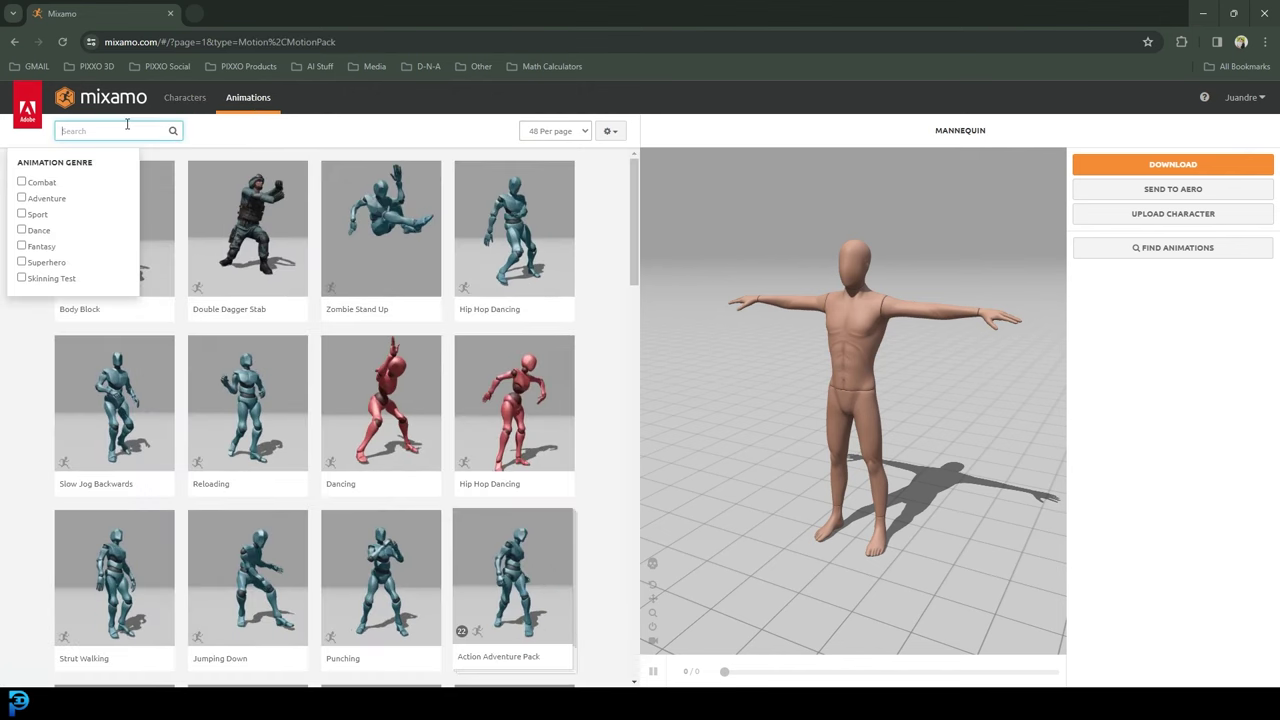
pyautogui.write('walk')
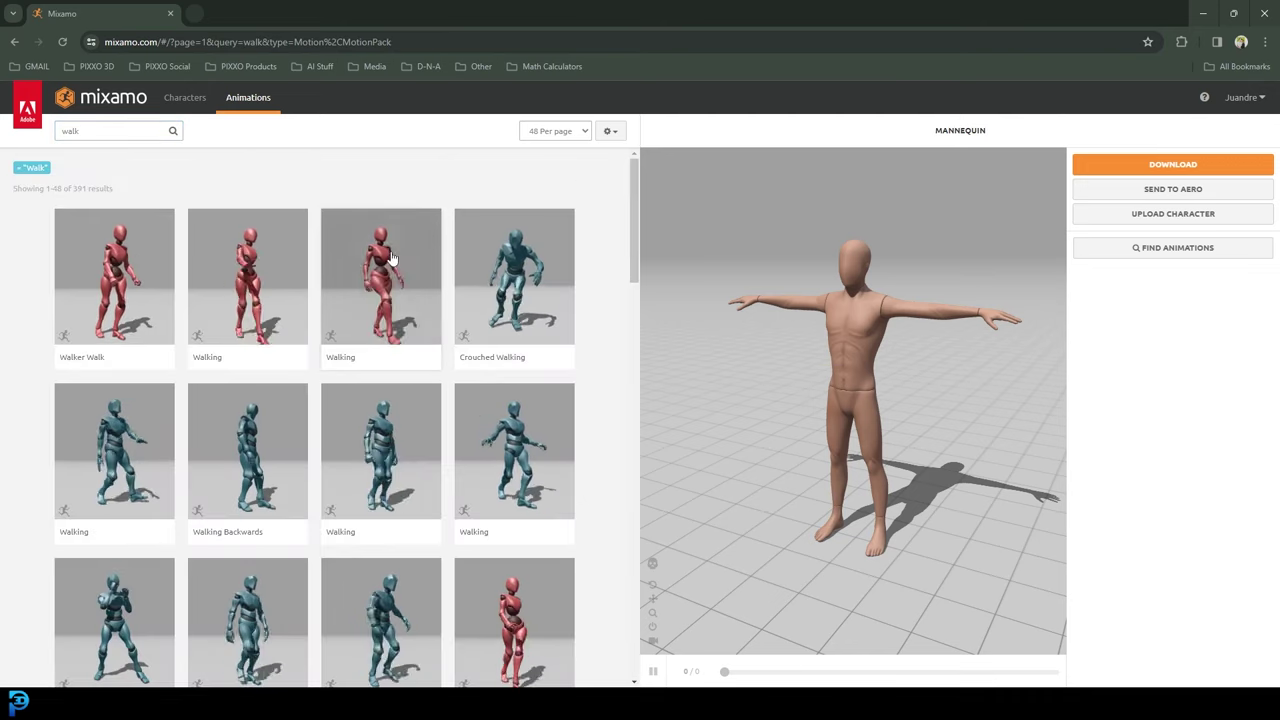
pyautogui.click(390, 262)
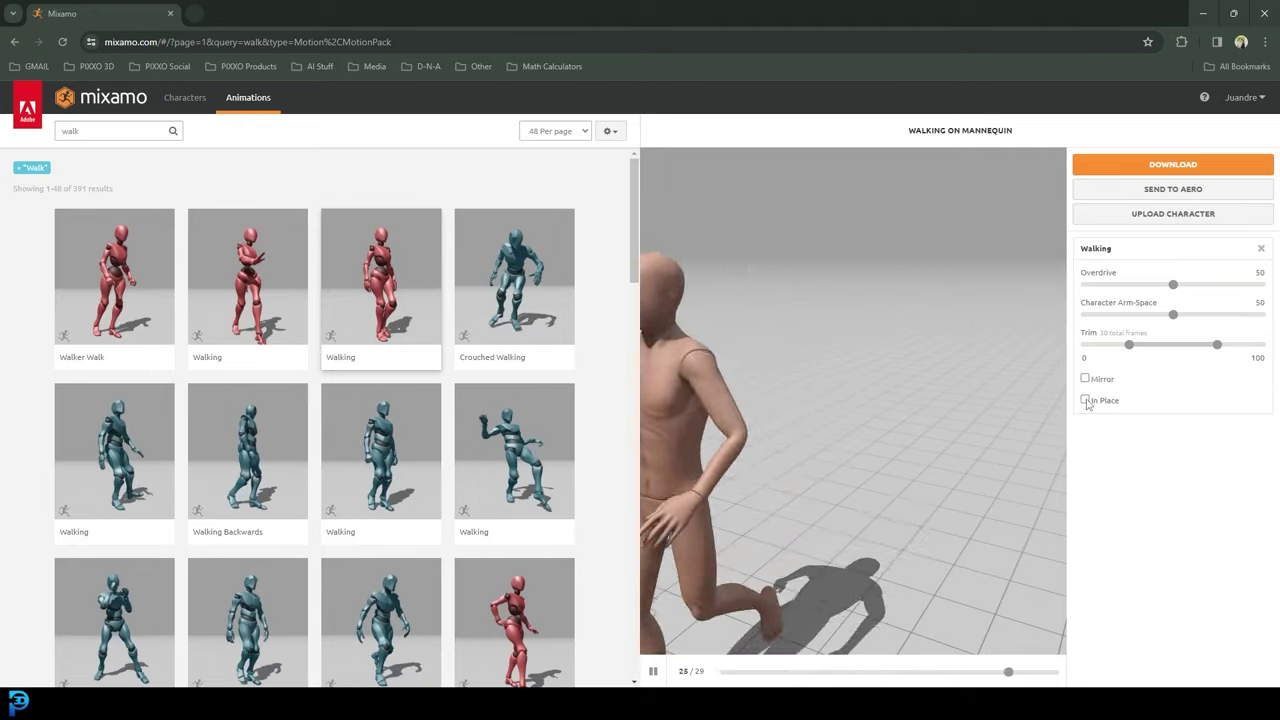
# - Make the Walking animation play In Place and download it as FBX Binary with skin at 24 frames per second
pyautogui.click(1085, 400)
pyautogui.click(1245, 97)
pyautogui.click(1175, 164)
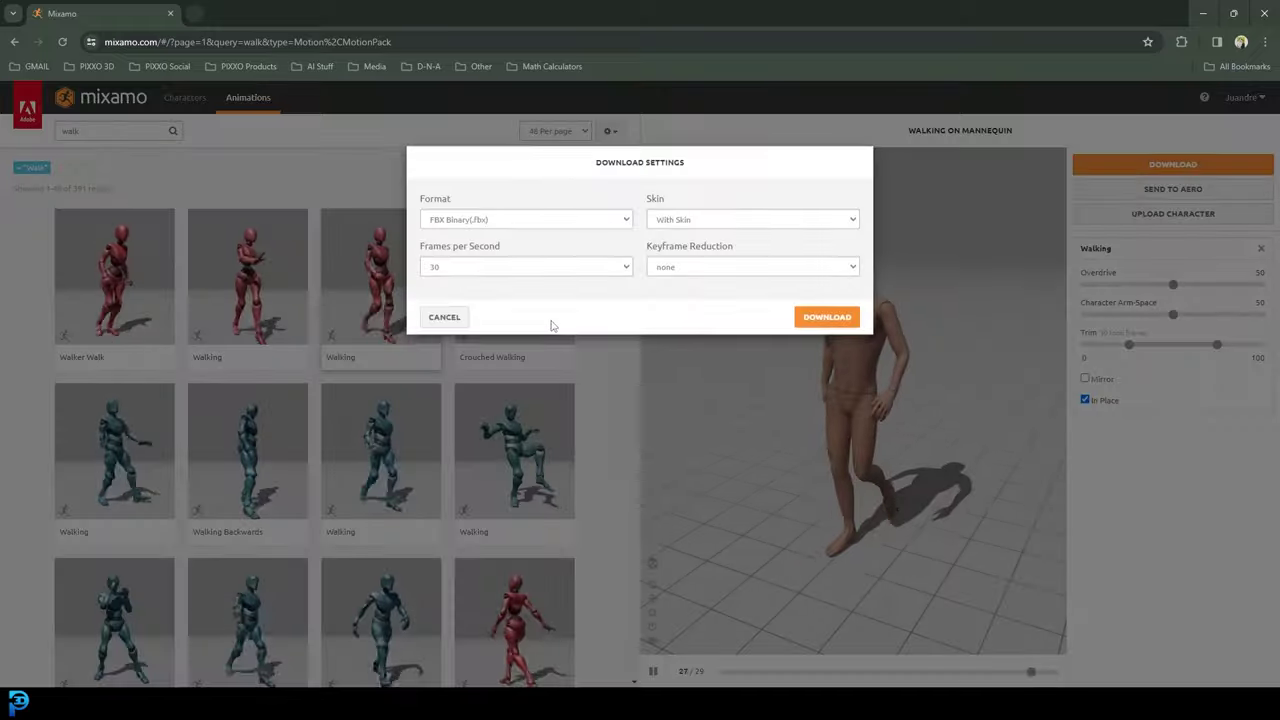
pyautogui.click(466, 268)
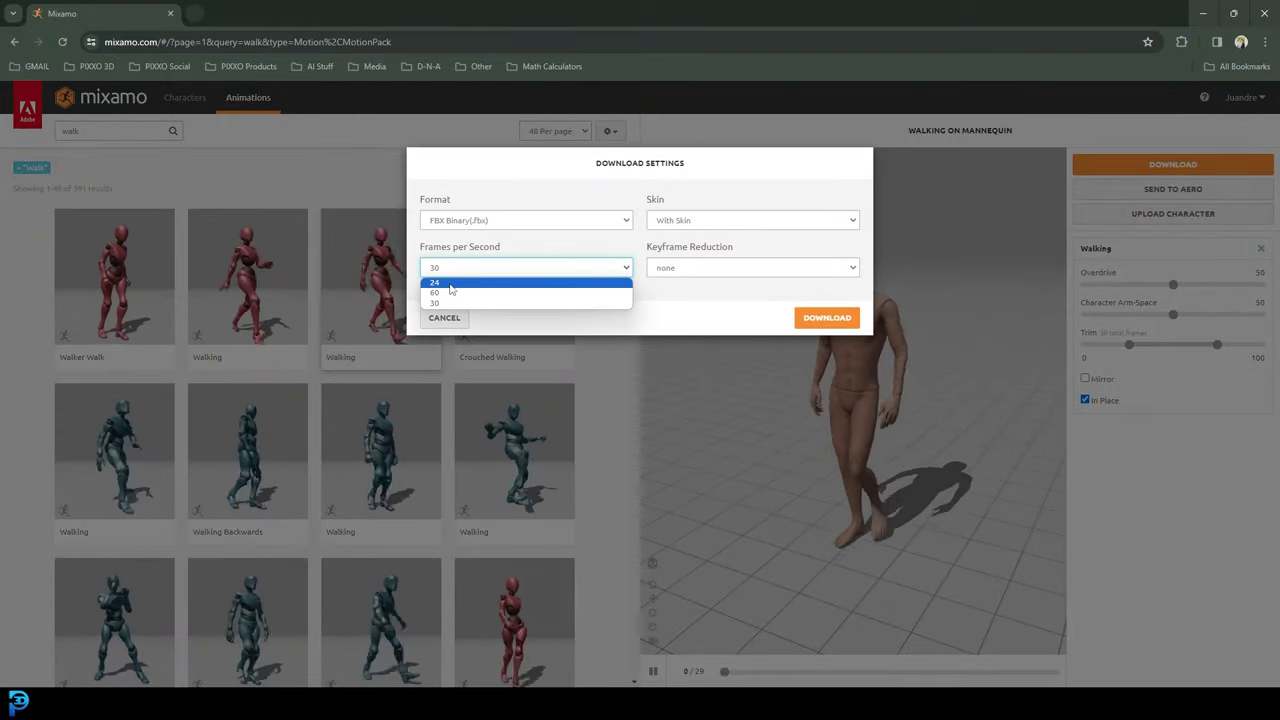
pyautogui.click(490, 281)
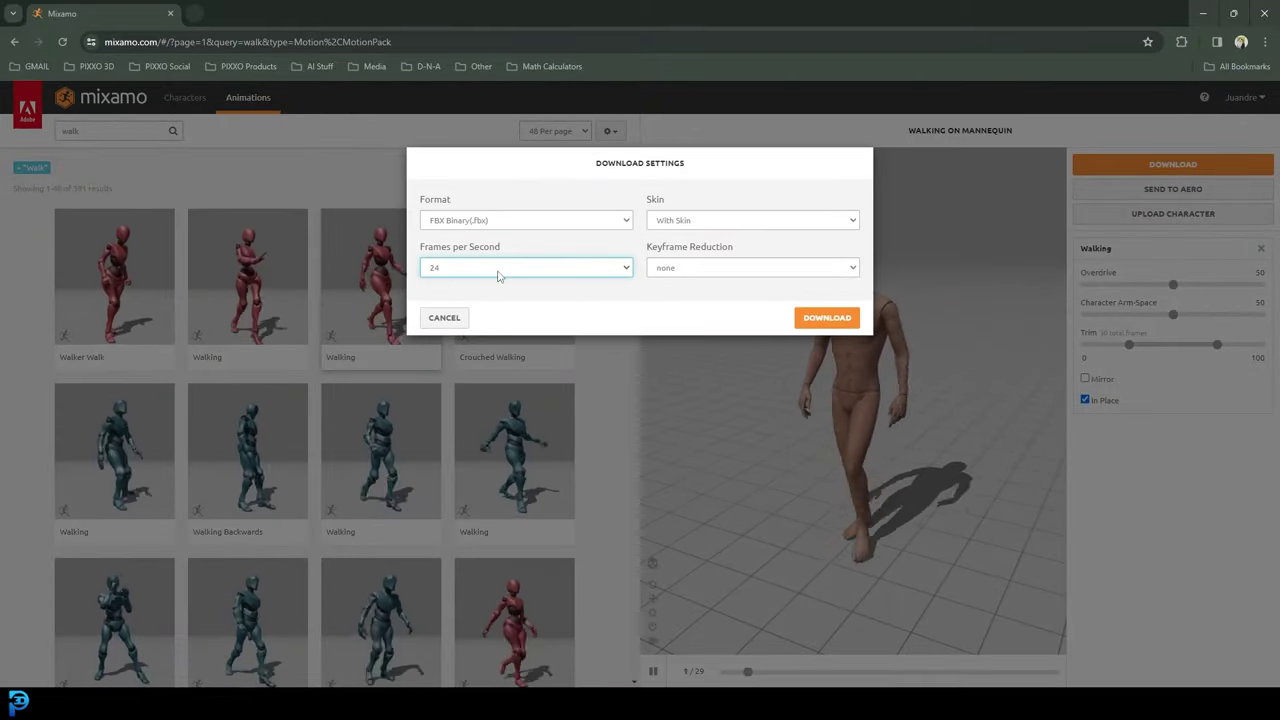
pyautogui.click(826, 318)
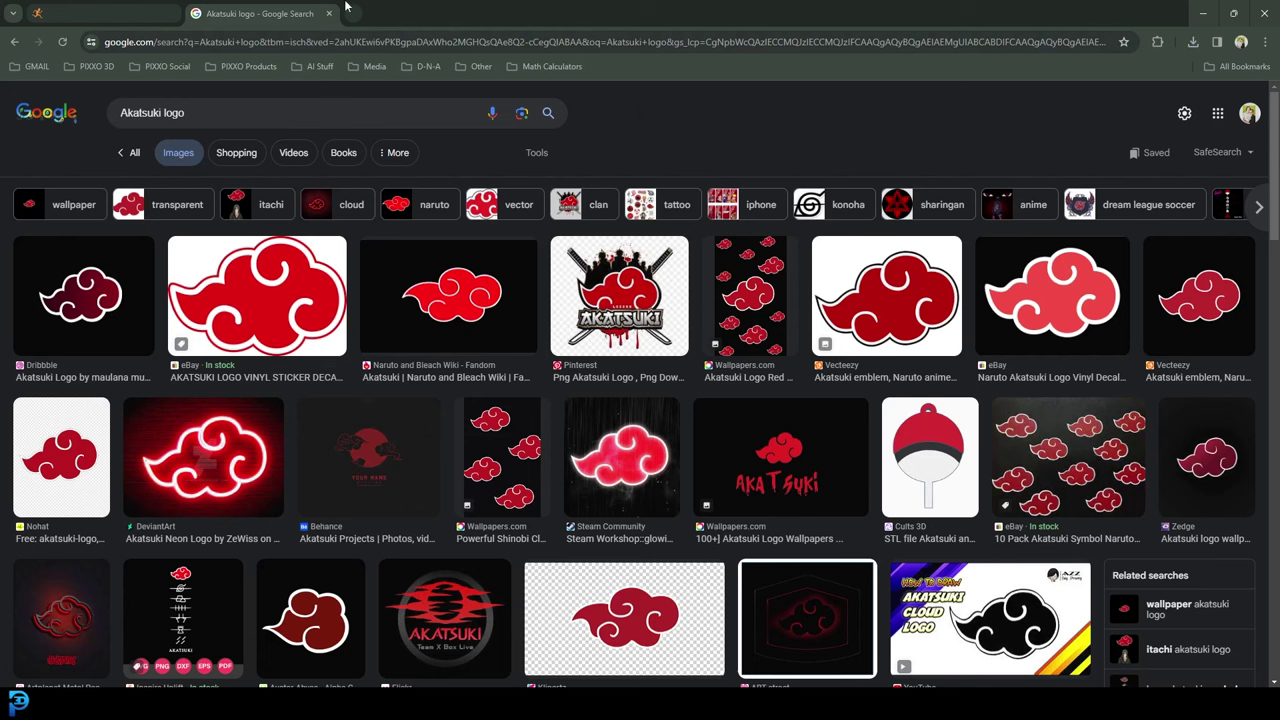
# - Refine the Google image search to "Akatsuki logo png"
pyautogui.click(273, 108)
pyautogui.write('png')
pyautogui.press('Return')
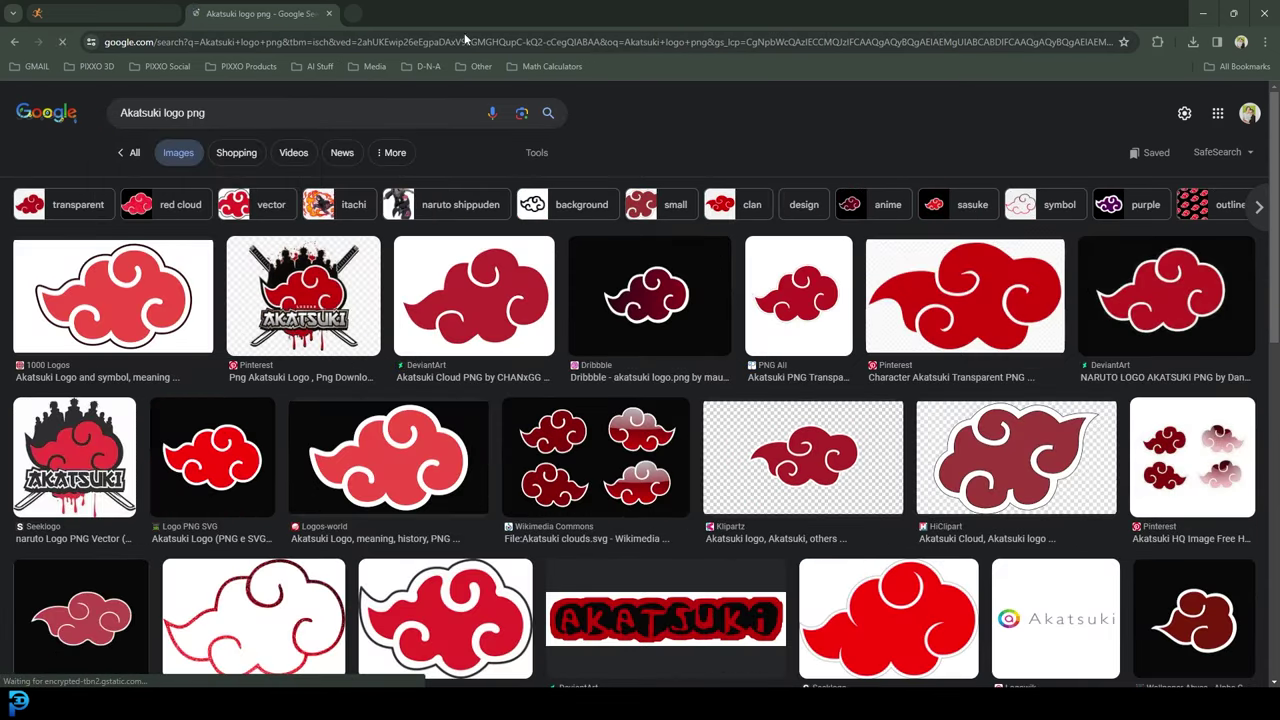
# - Open the 1000 Logos cloud image and save it to Downloads as the PNG image Akatsuki-Logo
pyautogui.click(175, 295)
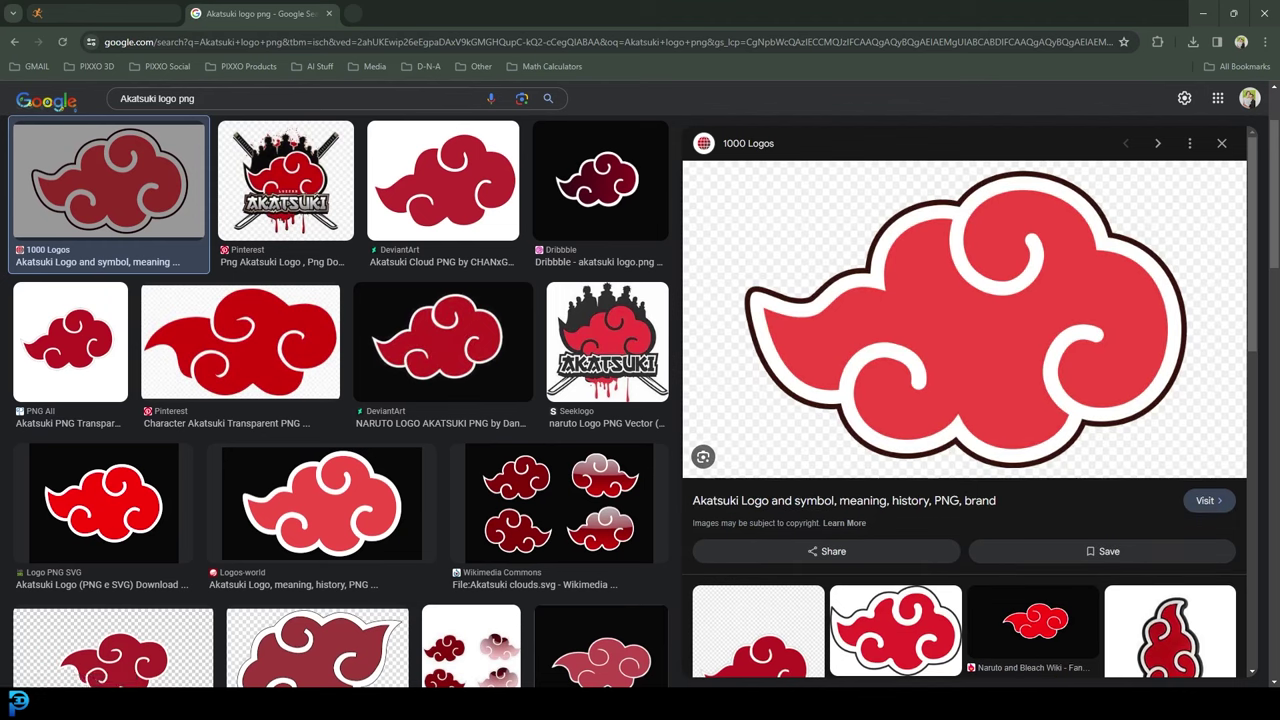
pyautogui.rightClick(837, 236)
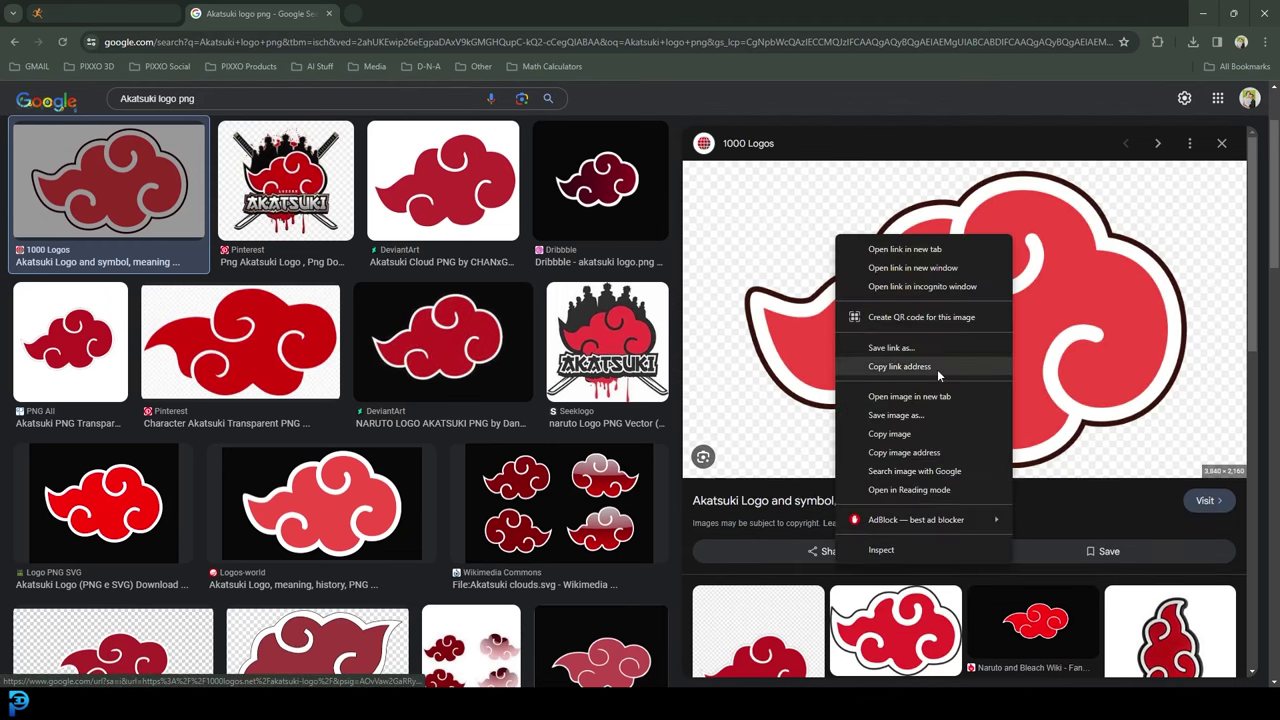
pyautogui.click(934, 415)
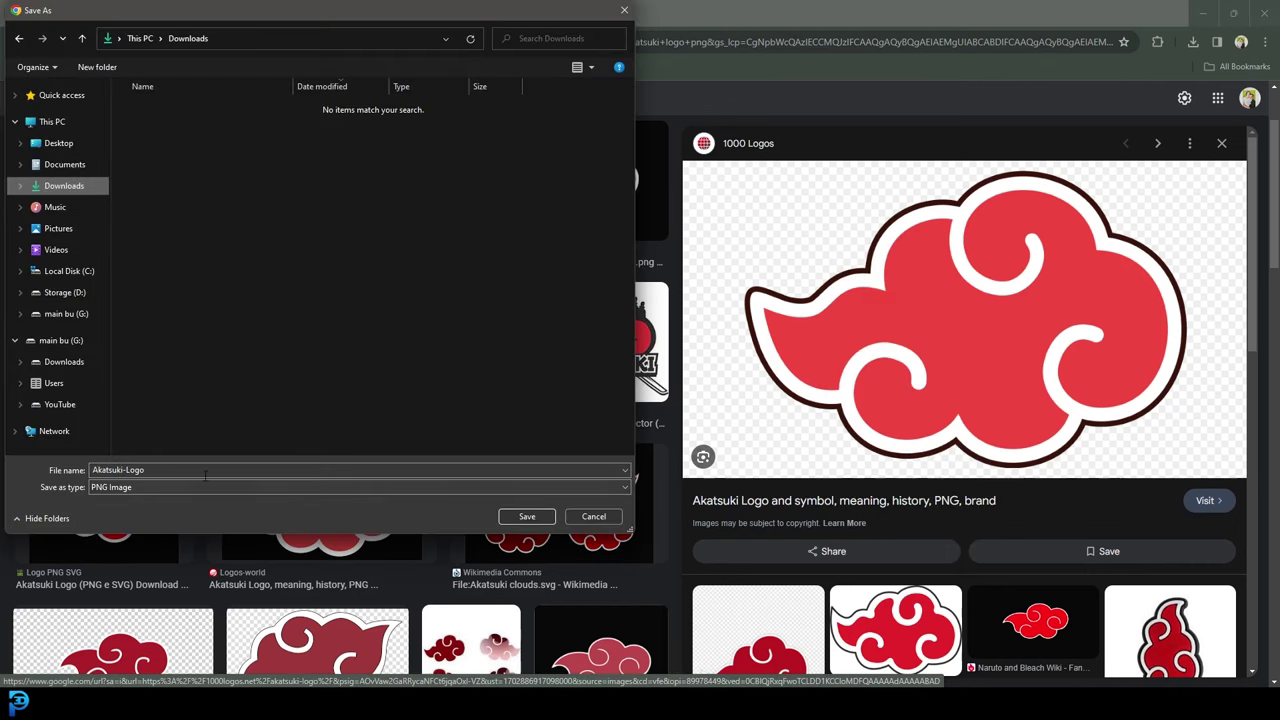
pyautogui.click(526, 520)
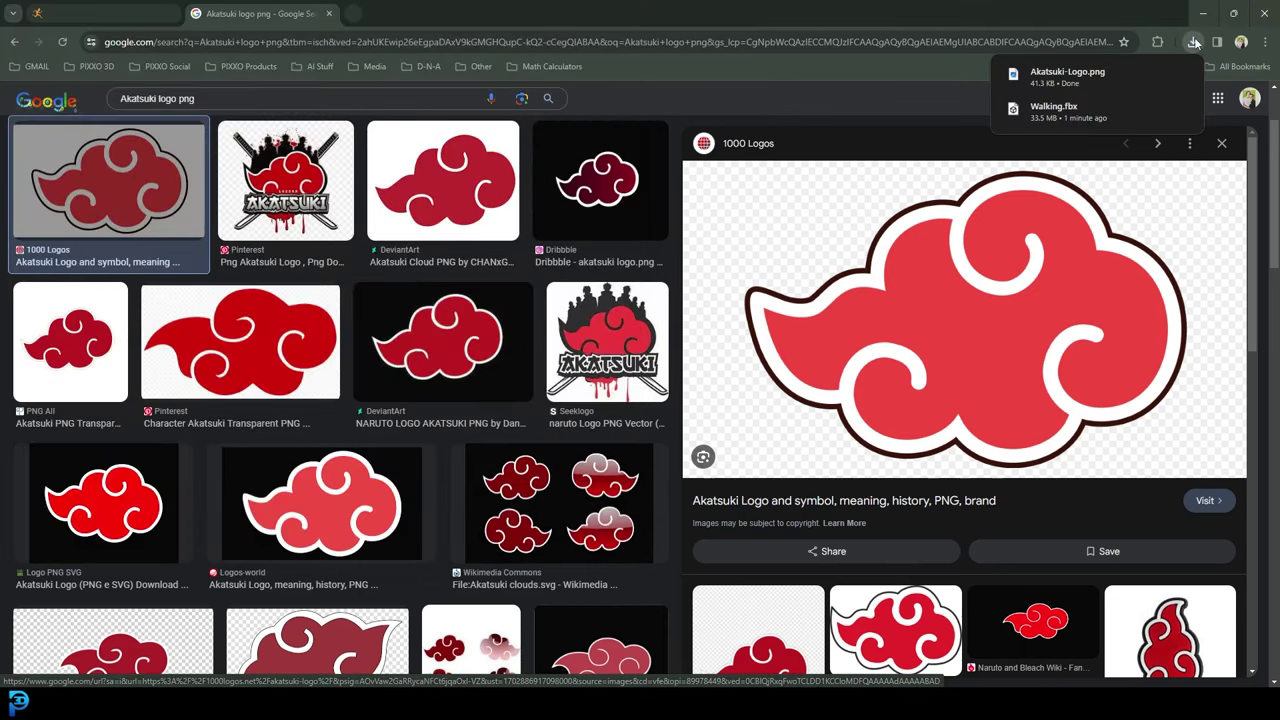
# - Open the Downloads folder and check the downloaded Akatsuki-Logo and Walking files
pyautogui.click(1156, 109)
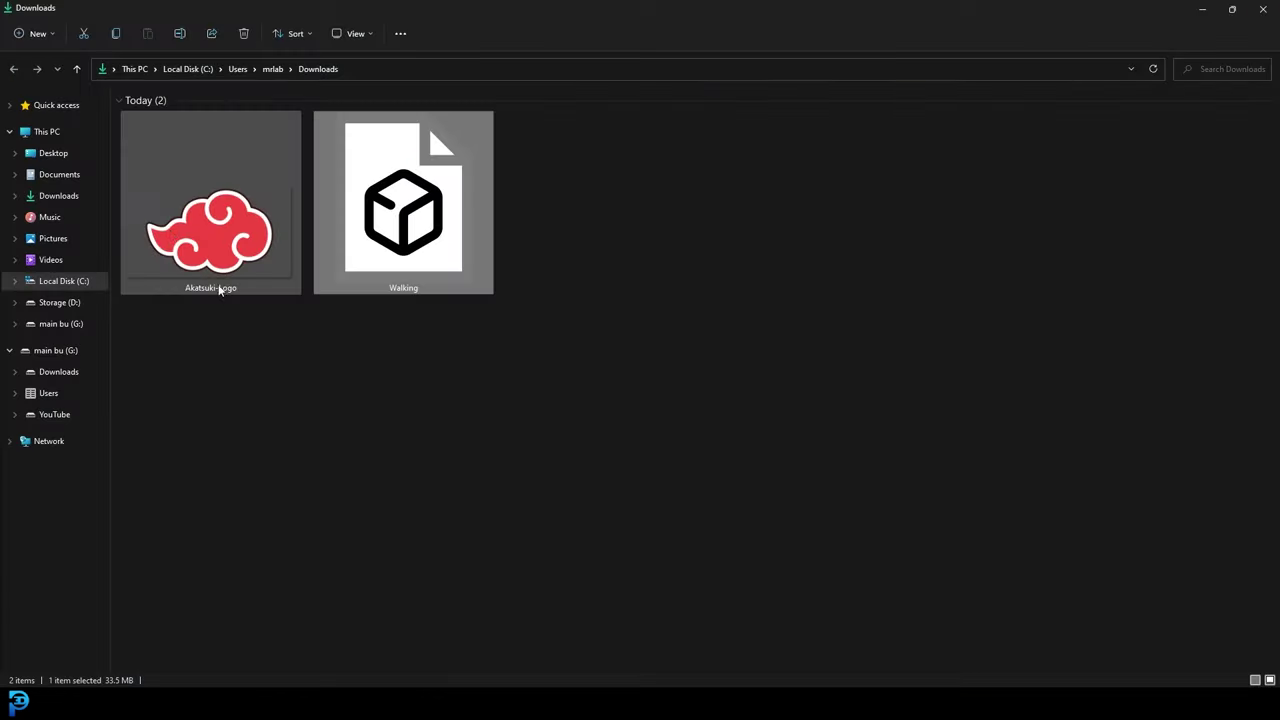
pyautogui.moveTo(407, 189); pyautogui.dragTo(408, 245)
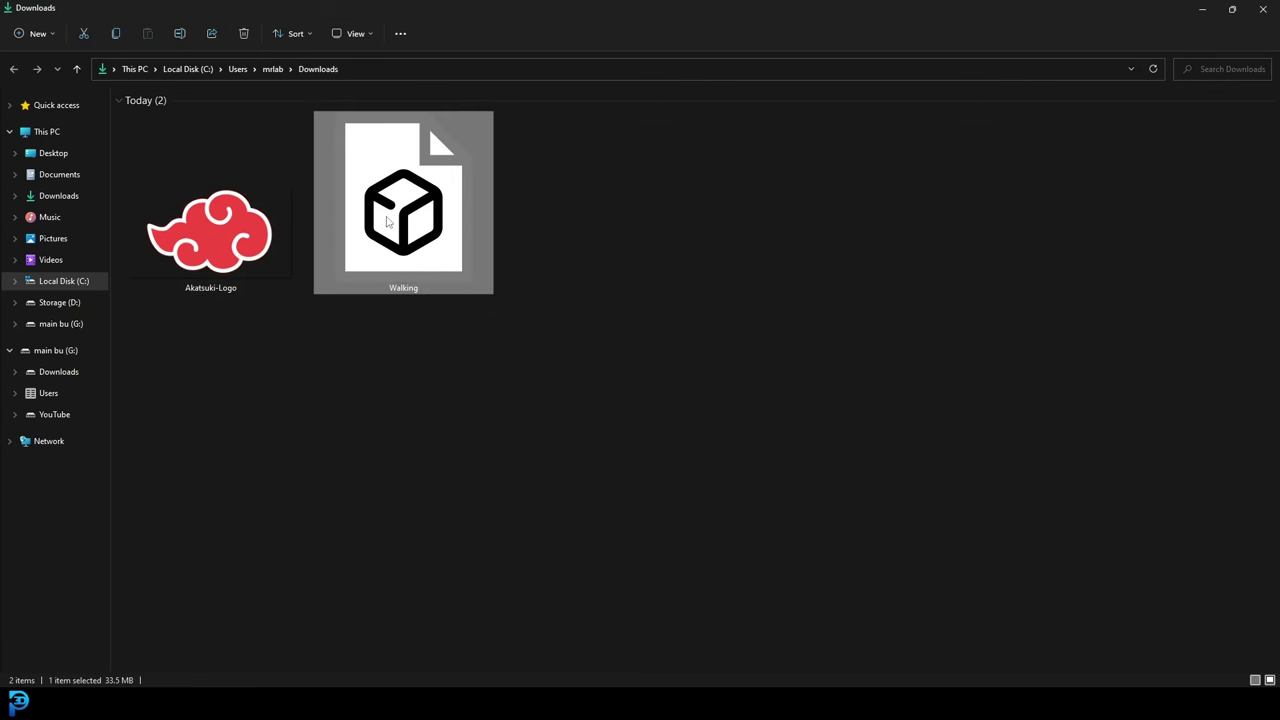
pyautogui.click(256, 240)
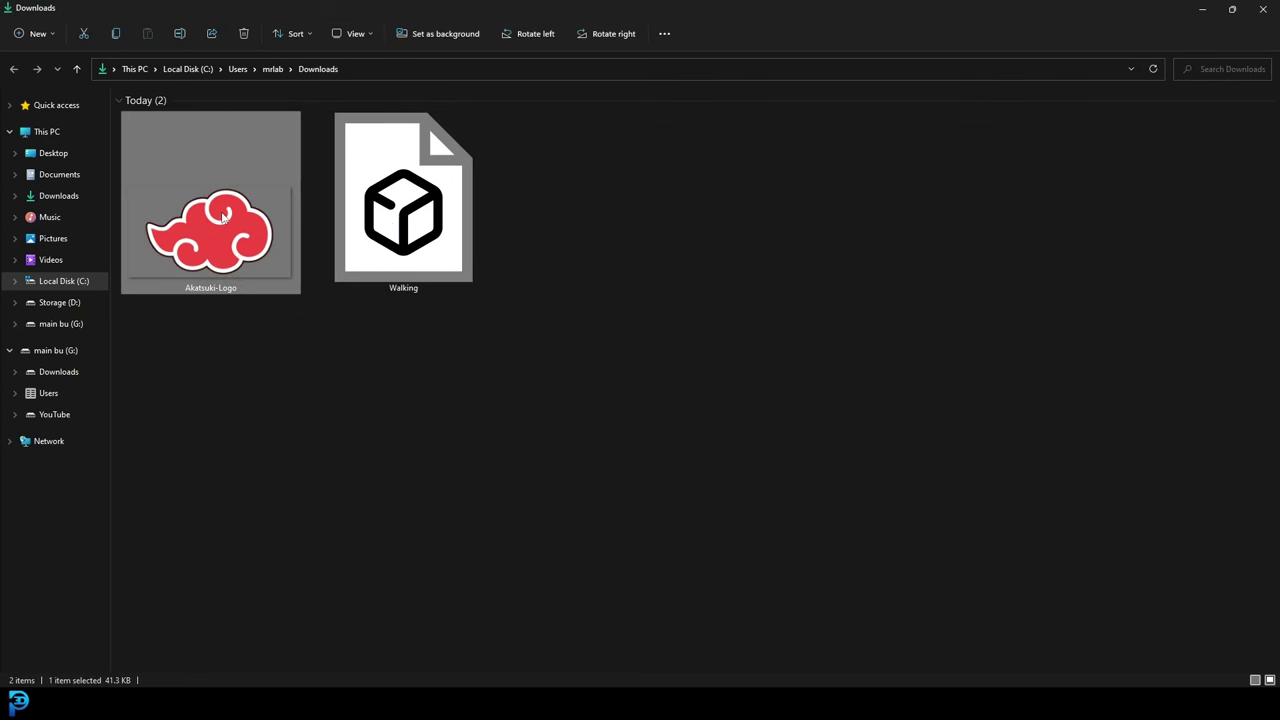
pyautogui.doubleClick(403, 200)
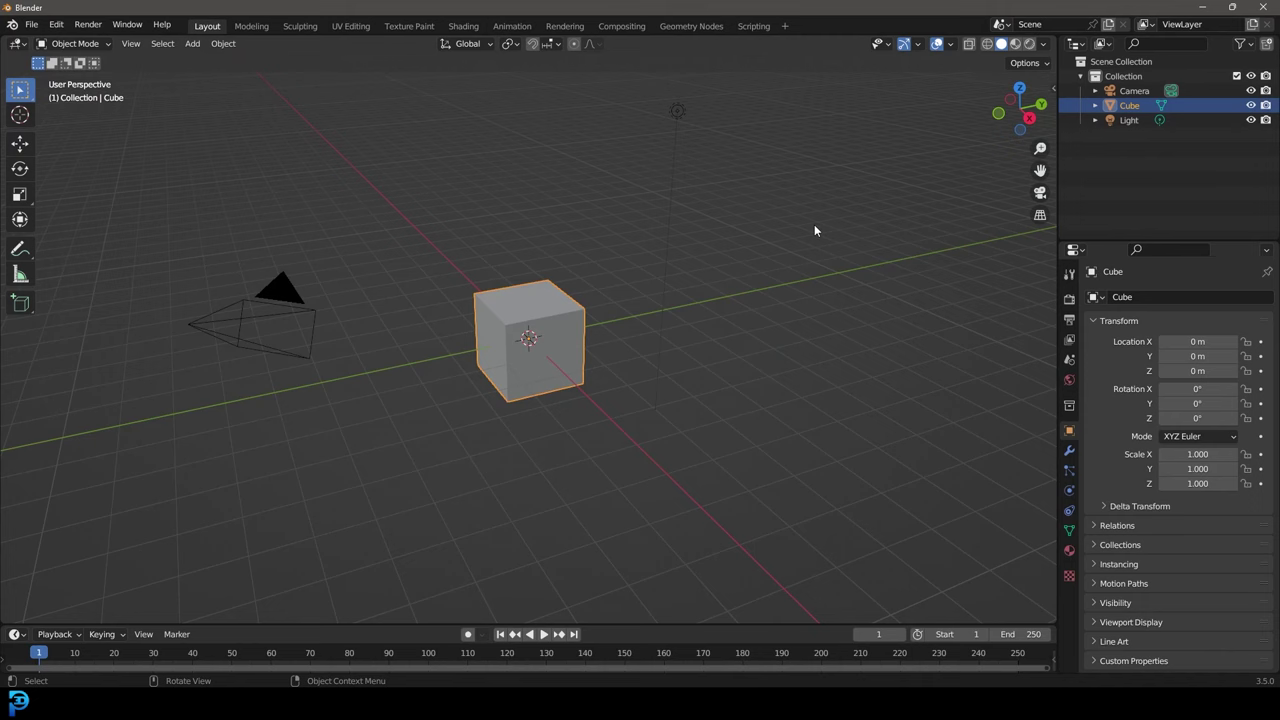
# - In a new Blender scene, delete the default camera, cube and light
pyautogui.moveTo(692, 254); pyautogui.dragTo(718, 245, button='middle')
pyautogui.scroll(-2, 660, 256)
pyautogui.press('a')
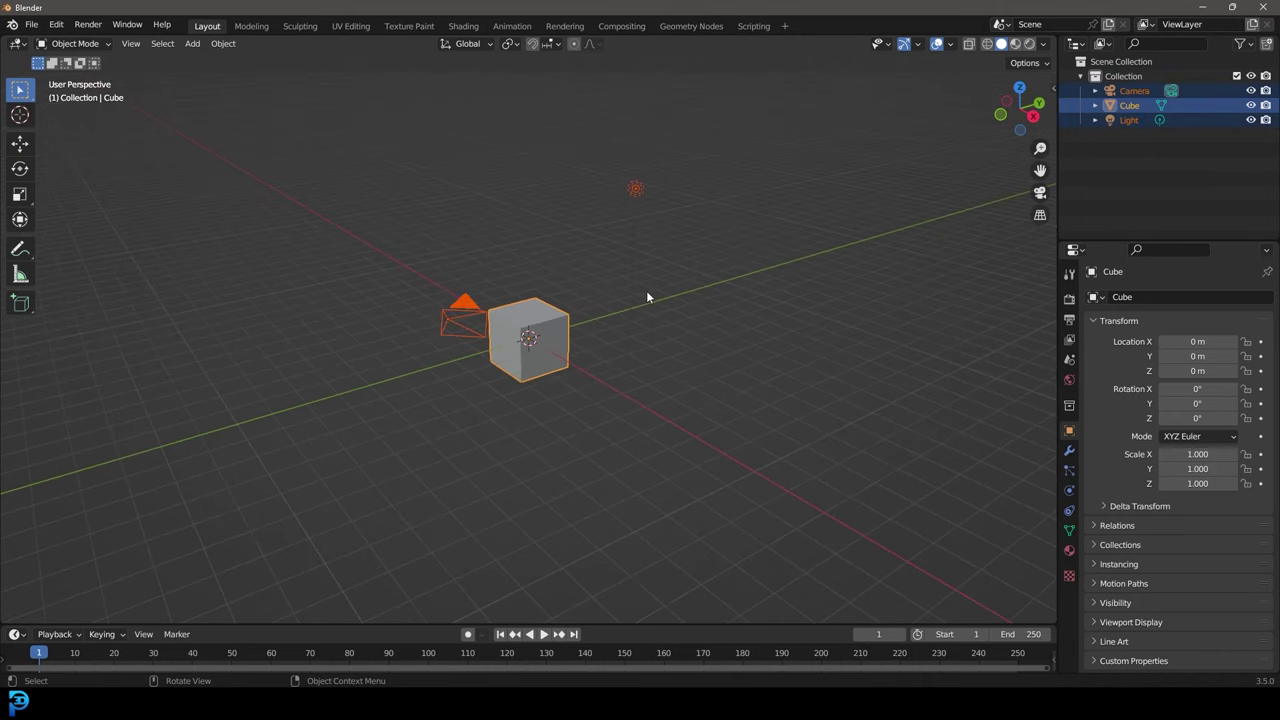
pyautogui.press('Delete')
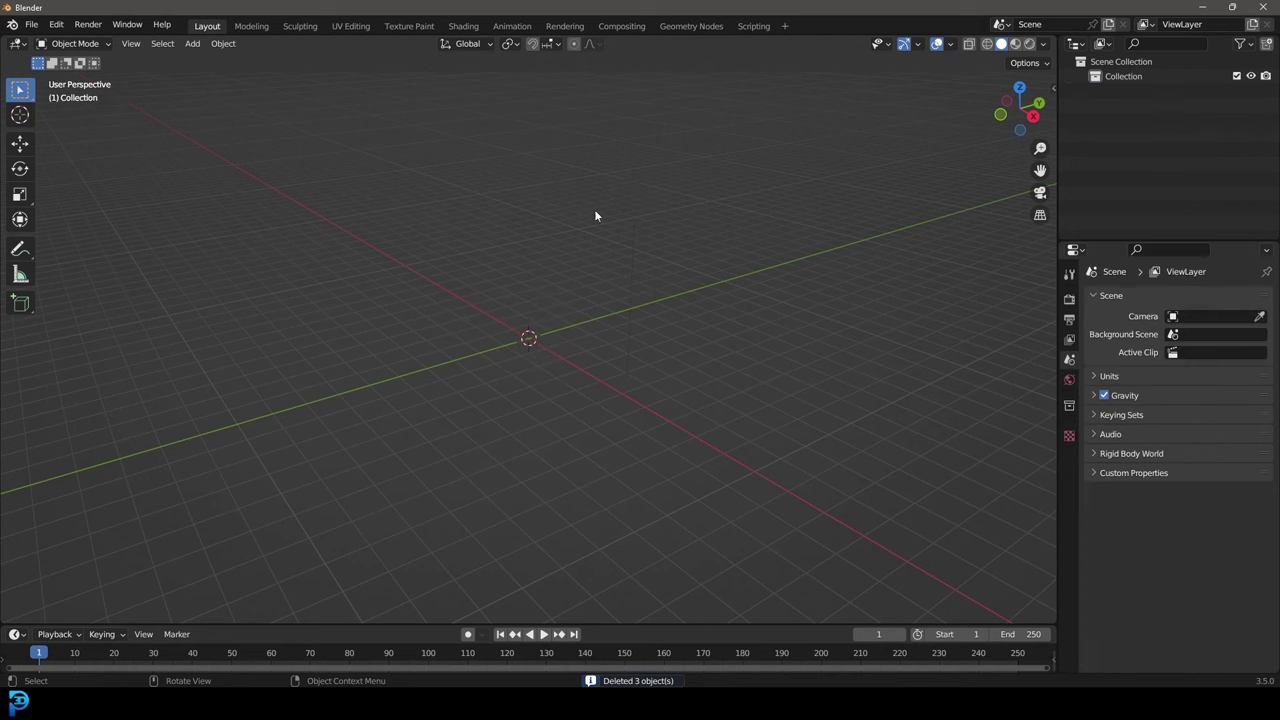
# - Import the Walking FBX file from the Downloads folder with the default import settings
pyautogui.click(31, 24)
pyautogui.moveTo(68, 227)
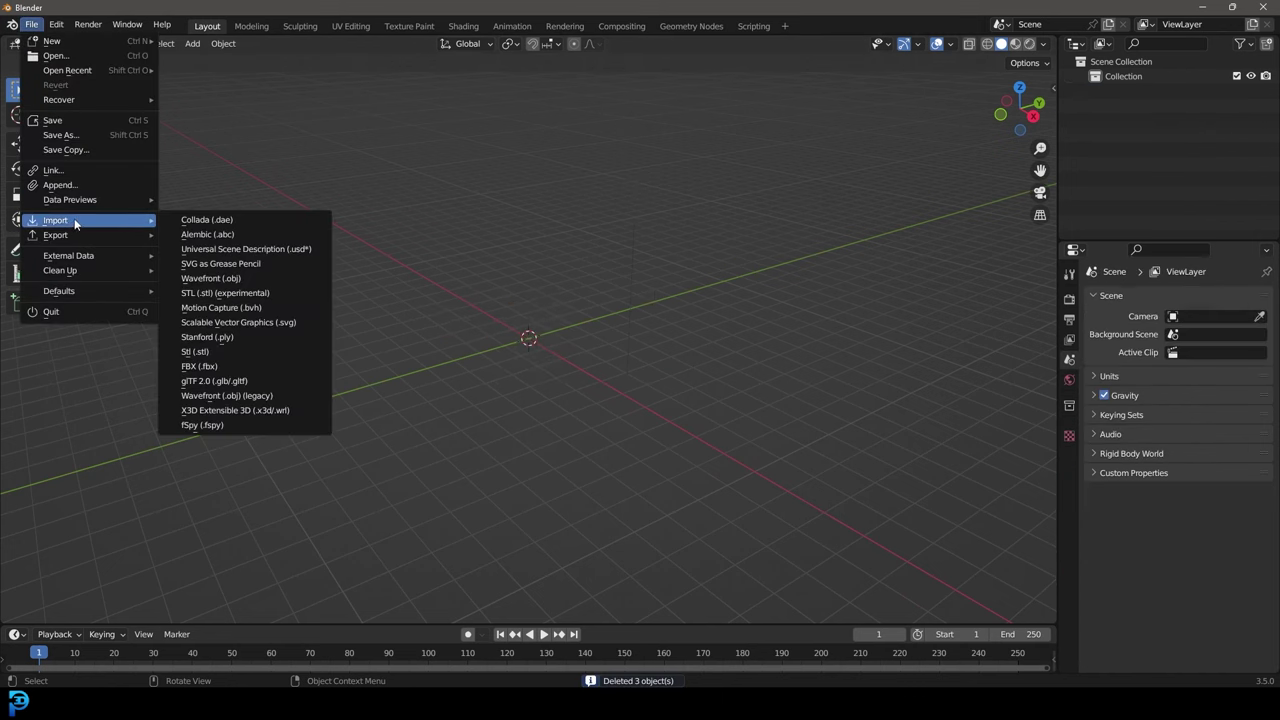
pyautogui.click(244, 366)
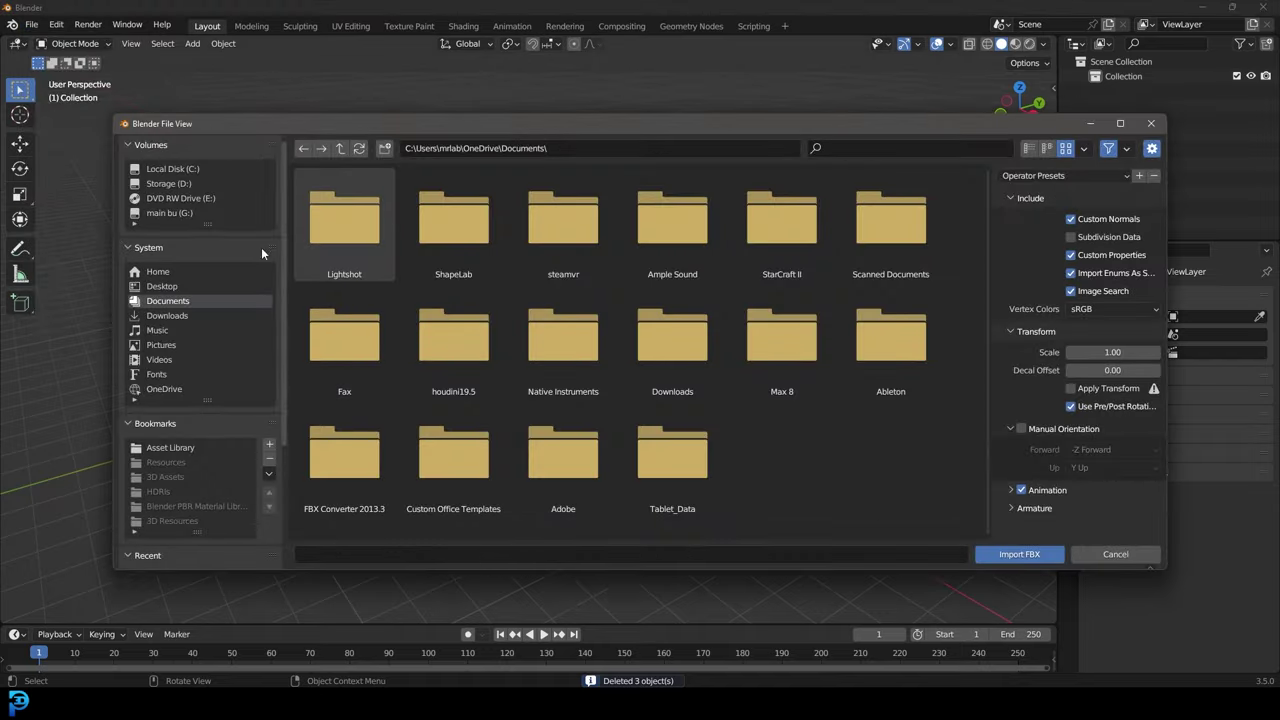
pyautogui.click(187, 316)
pyautogui.doubleClick(351, 255)
# - Add a cube mesh at the world origin beside the imported mannequin for size comparison
pyautogui.press('KP_Decimal')
pyautogui.press('KP_1')
pyautogui.moveTo(583, 304); pyautogui.dragTo(528, 214, button='middle')
pyautogui.scroll(-2, 528, 214)
pyautogui.hotkey('shift', 'a')
pyautogui.moveTo(528, 214)
pyautogui.click(600, 230)
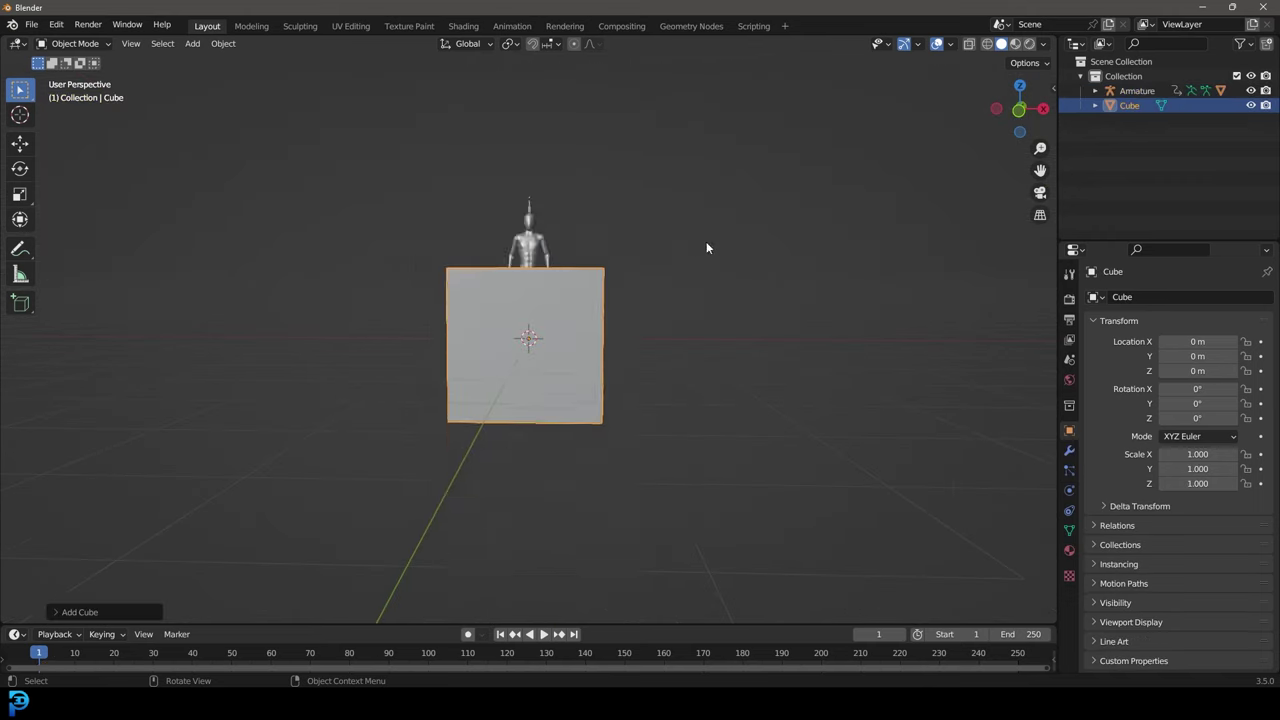
# - Scale up the mannequin's armature to about 0.025, matching it against the reference cube in the front view
pyautogui.scroll(3, 706, 246)
pyautogui.moveTo(484, 120); pyautogui.dragTo(466, 120, button='middle')
pyautogui.moveTo(454, 93); pyautogui.dragTo(611, 134)
pyautogui.moveTo(545, 128); pyautogui.dragTo(519, 157, button='middle')
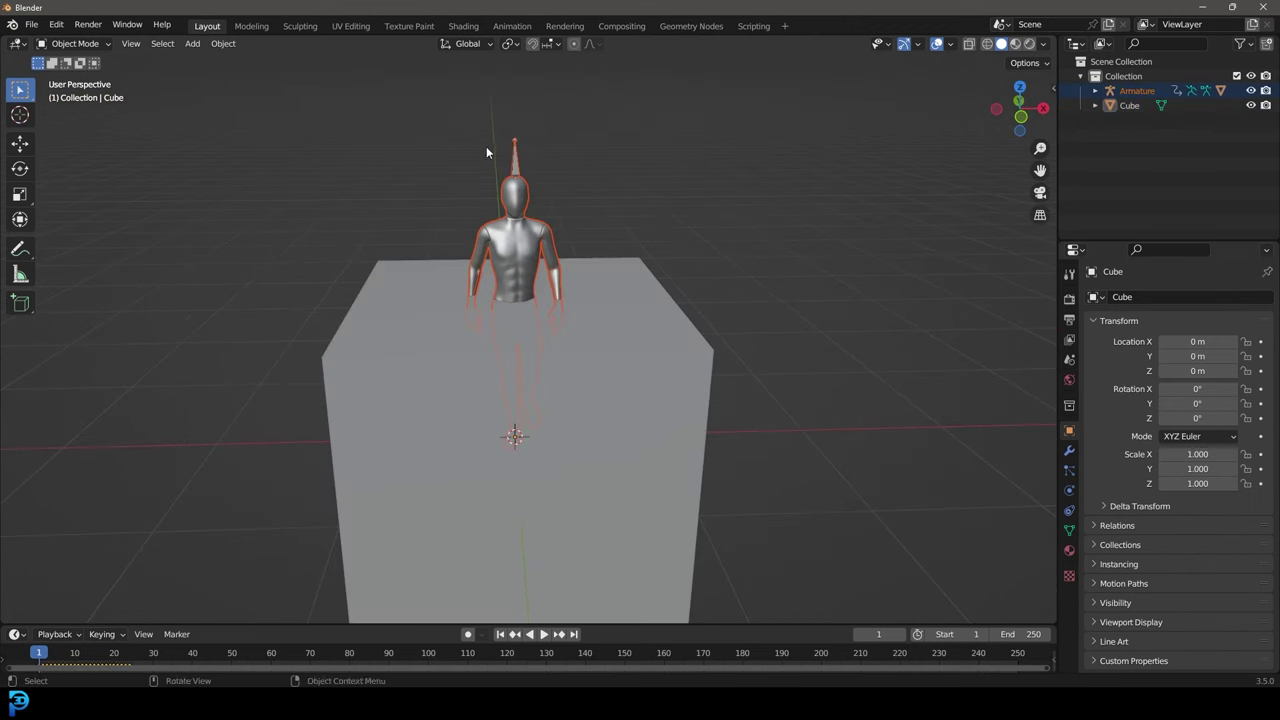
pyautogui.click(518, 153)
pyautogui.scroll(-5, 546, 232)
pyautogui.press('s')
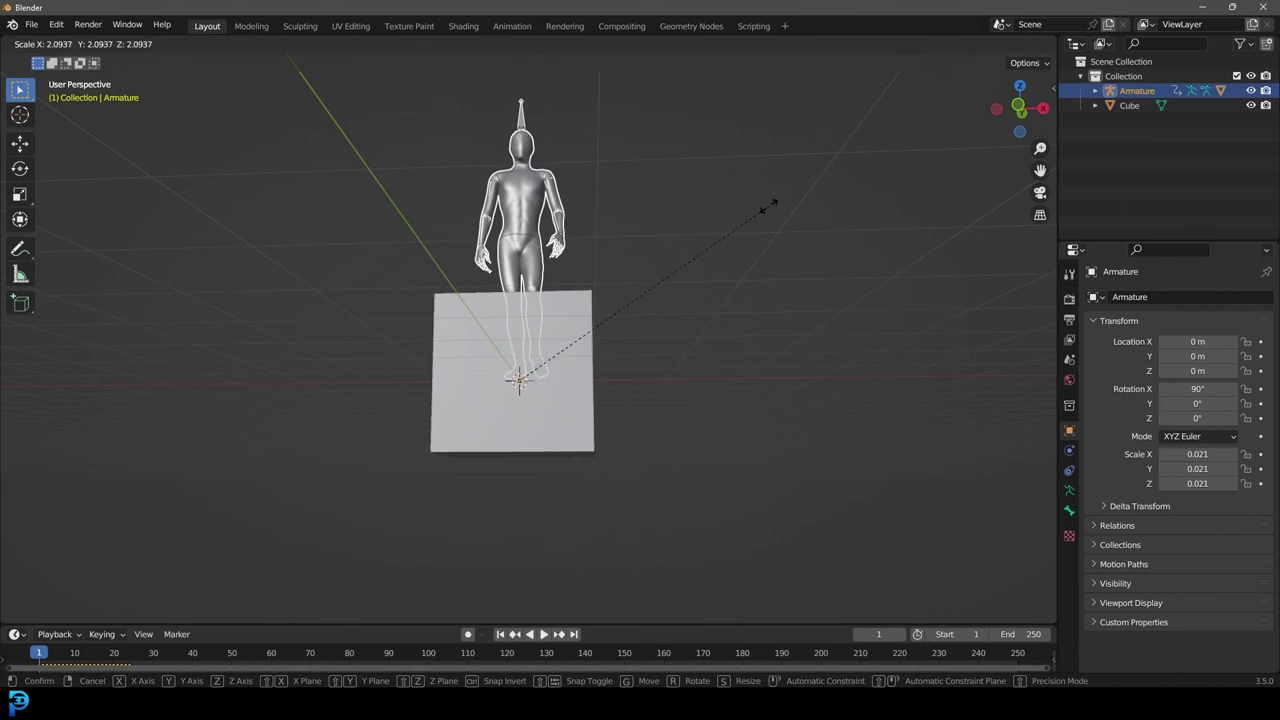
pyautogui.click(729, 203)
pyautogui.press('KP_1')
pyautogui.press('s')
pyautogui.click(681, 283)
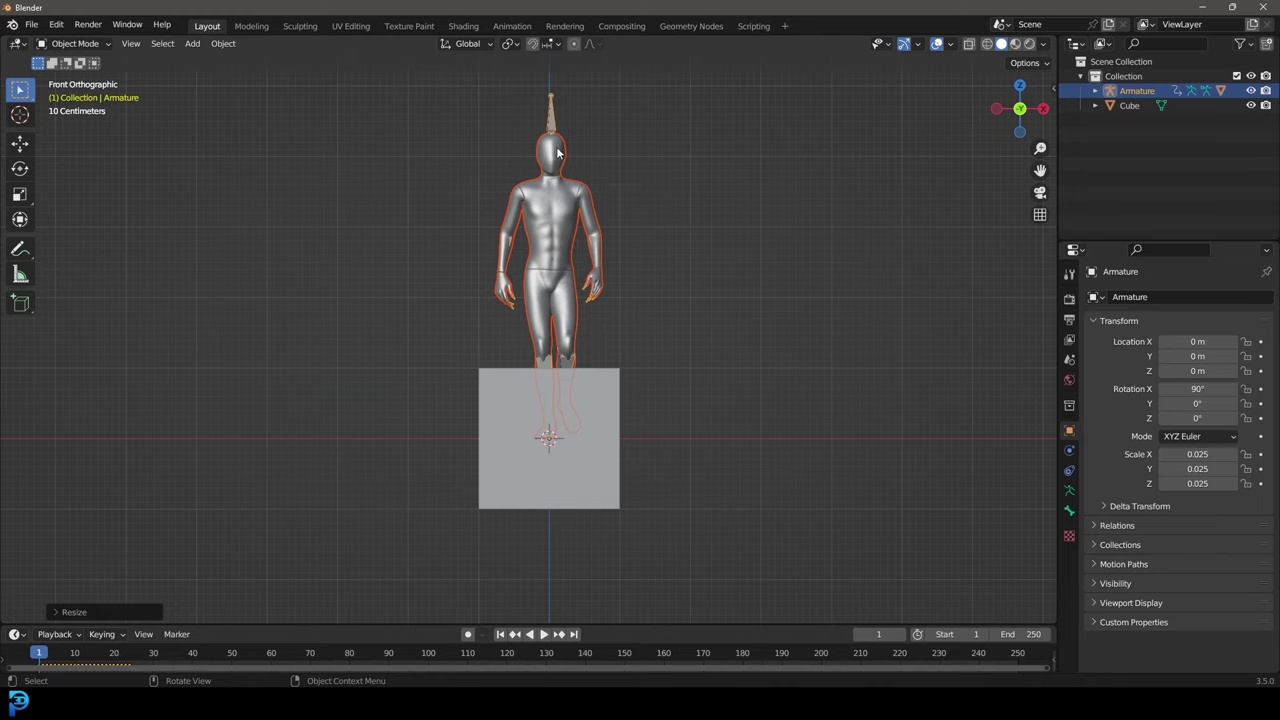
# - Apply the object transform to the mannequin mesh and delete the reference cube
pyautogui.click(556, 152)
pyautogui.moveTo(618, 151); pyautogui.dragTo(560, 197, button='middle')
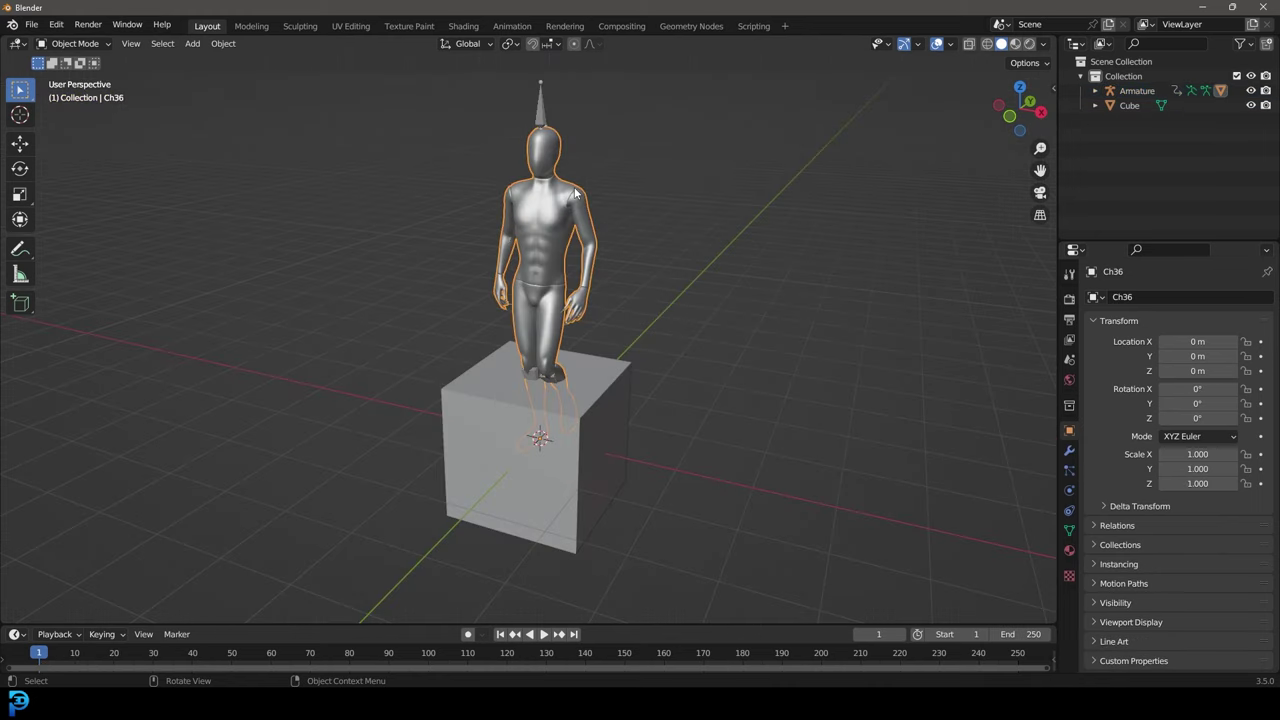
pyautogui.hotkey('ctrl', 'a')
pyautogui.click(543, 216)
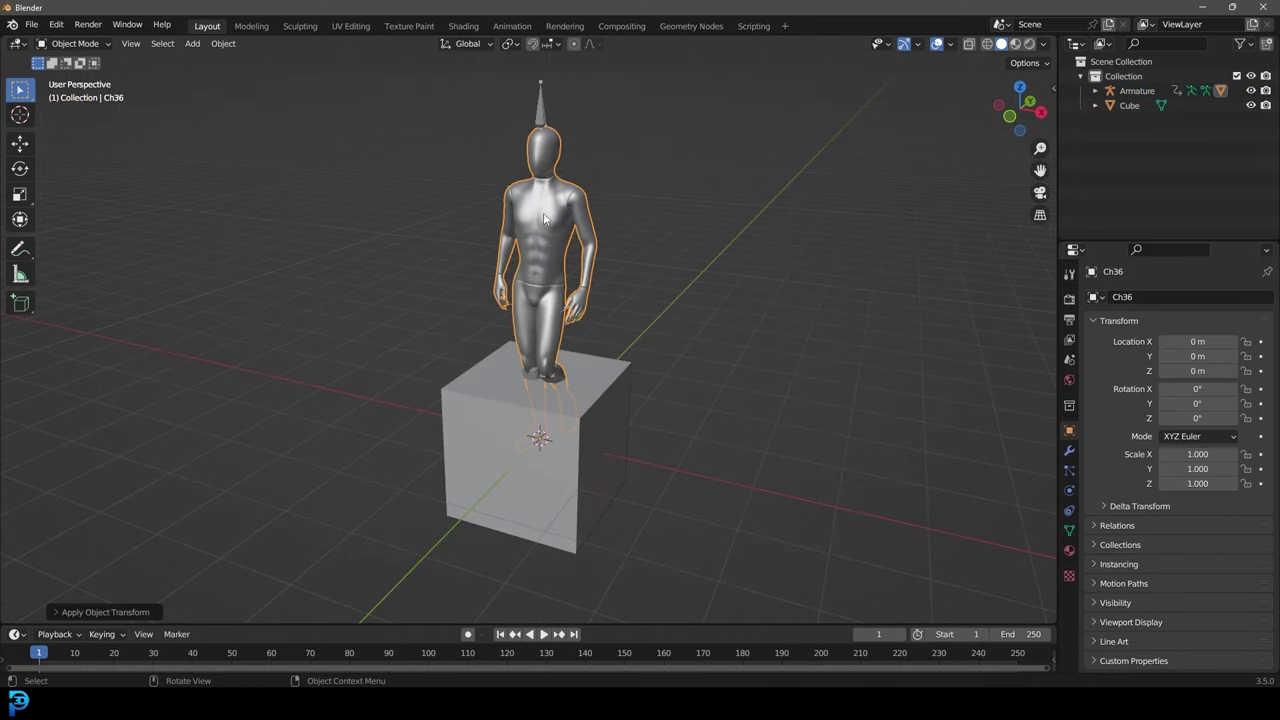
pyautogui.click(596, 377)
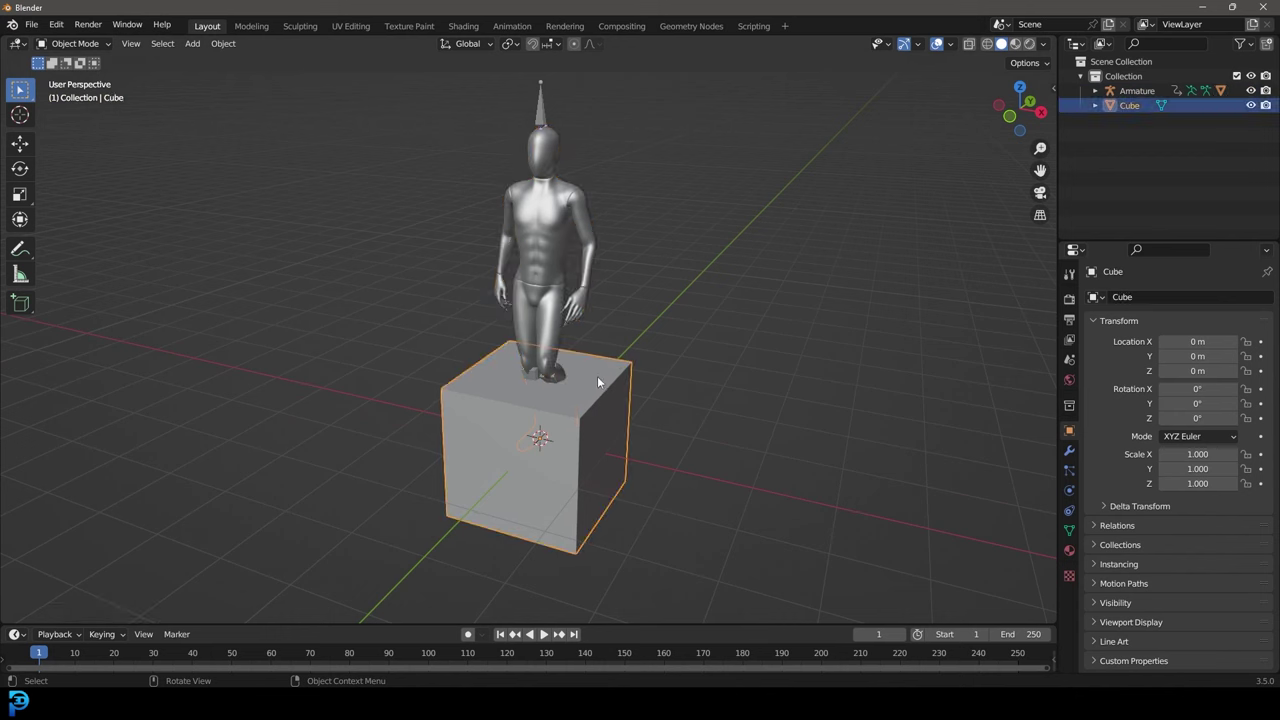
pyautogui.press('Delete')
# - Move the armature into a new collection named Rig
pyautogui.click(535, 103)
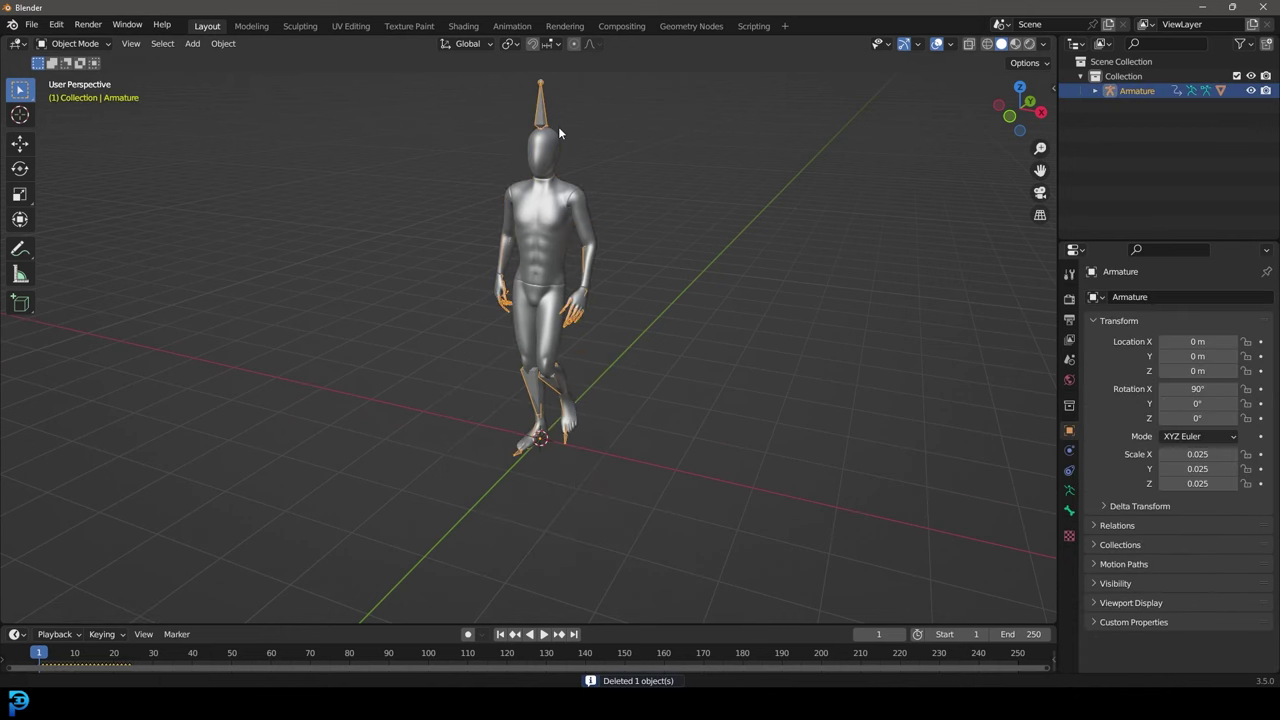
pyautogui.press('KP_Decimal')
pyautogui.press('m')
pyautogui.click(533, 181)
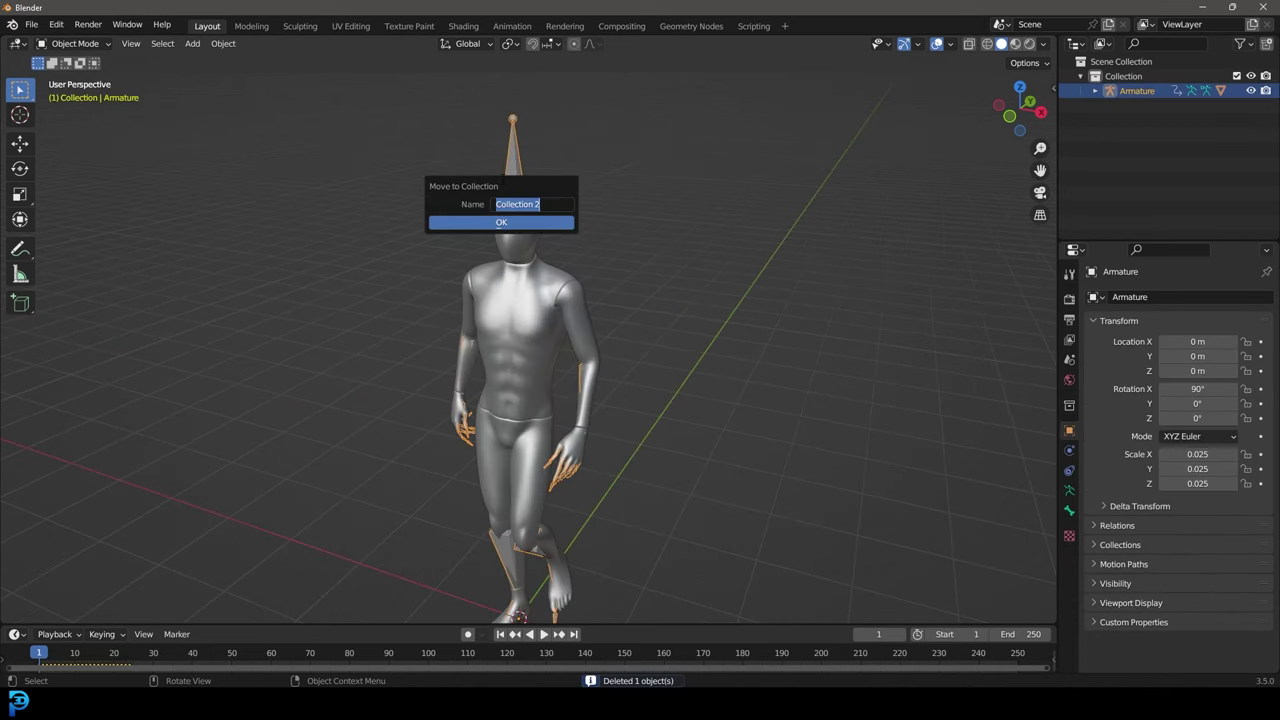
pyautogui.write('Rig')
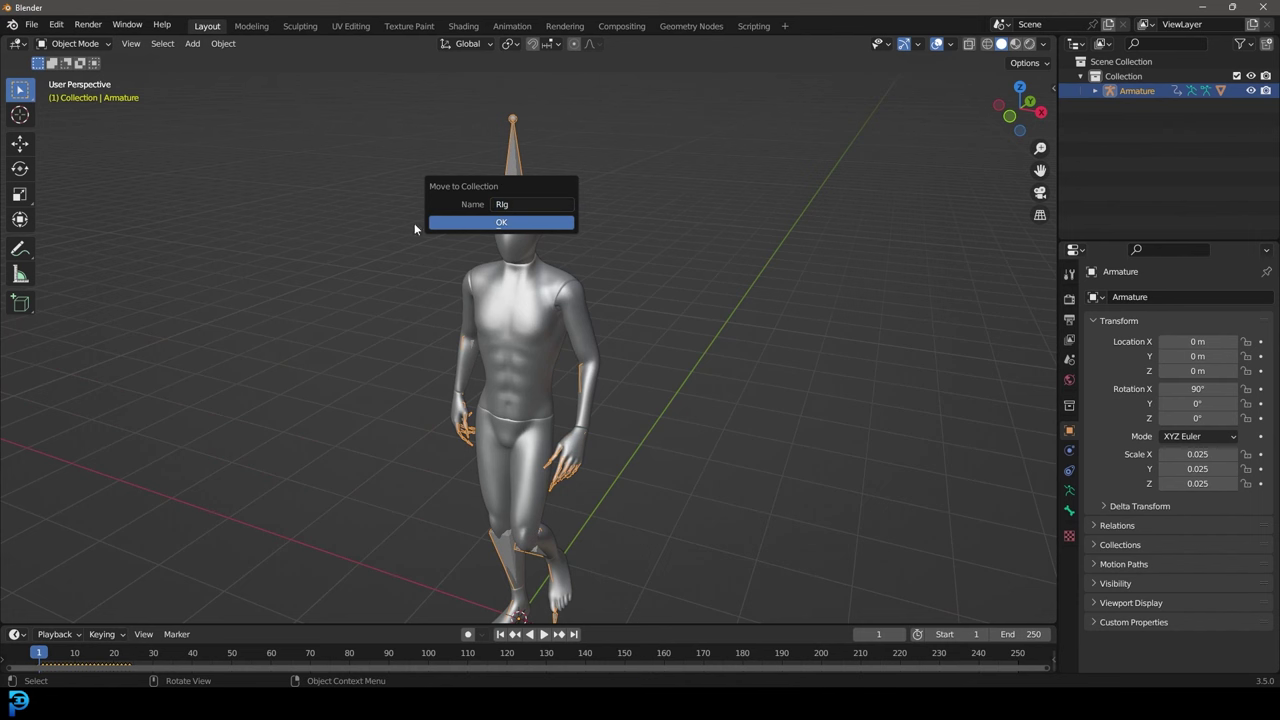
pyautogui.click(500, 224)
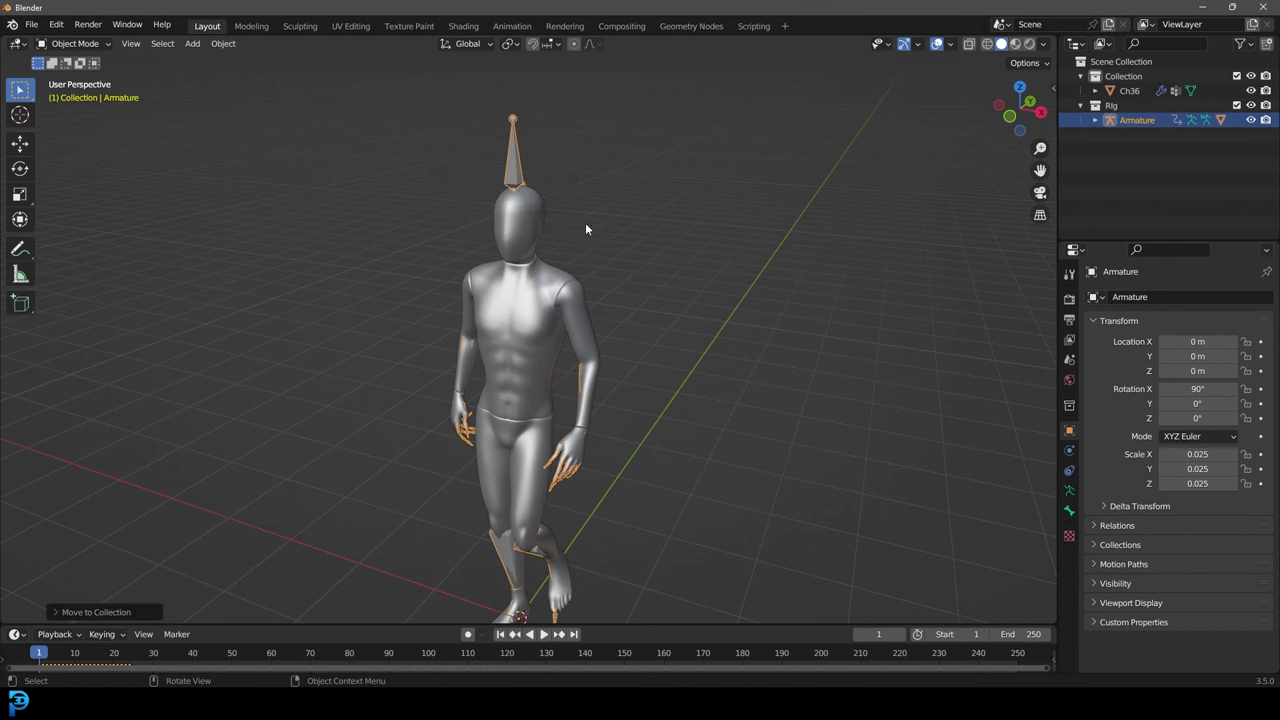
# - Enlarge the timeline area, frame the walk keyframes and play the imported walk animation
pyautogui.moveTo(475, 255); pyautogui.dragTo(538, 296, button='middle')
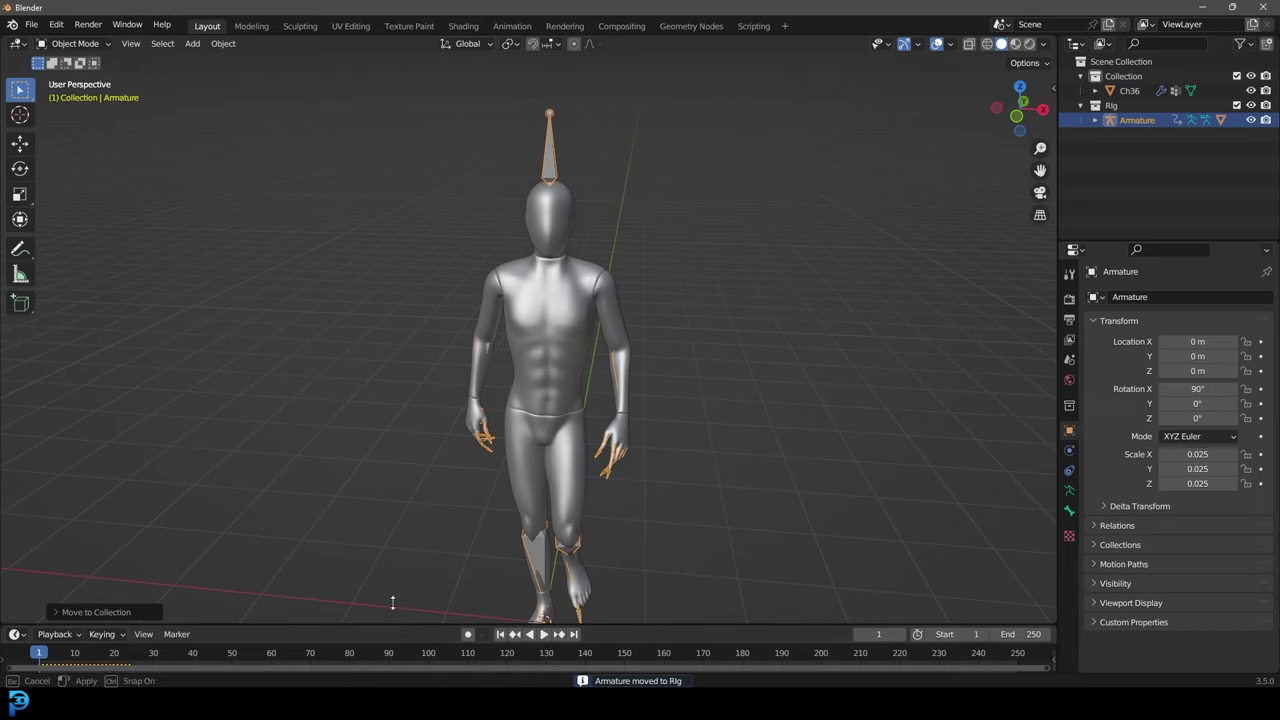
pyautogui.moveTo(387, 627); pyautogui.dragTo(380, 449)
pyautogui.moveTo(198, 560); pyautogui.dragTo(455, 568, button='middle')
pyautogui.scroll(3, 340, 535)
pyautogui.keyDown('ctrl'); pyautogui.hscroll(-3, 340, 528); pyautogui.keyUp('ctrl')
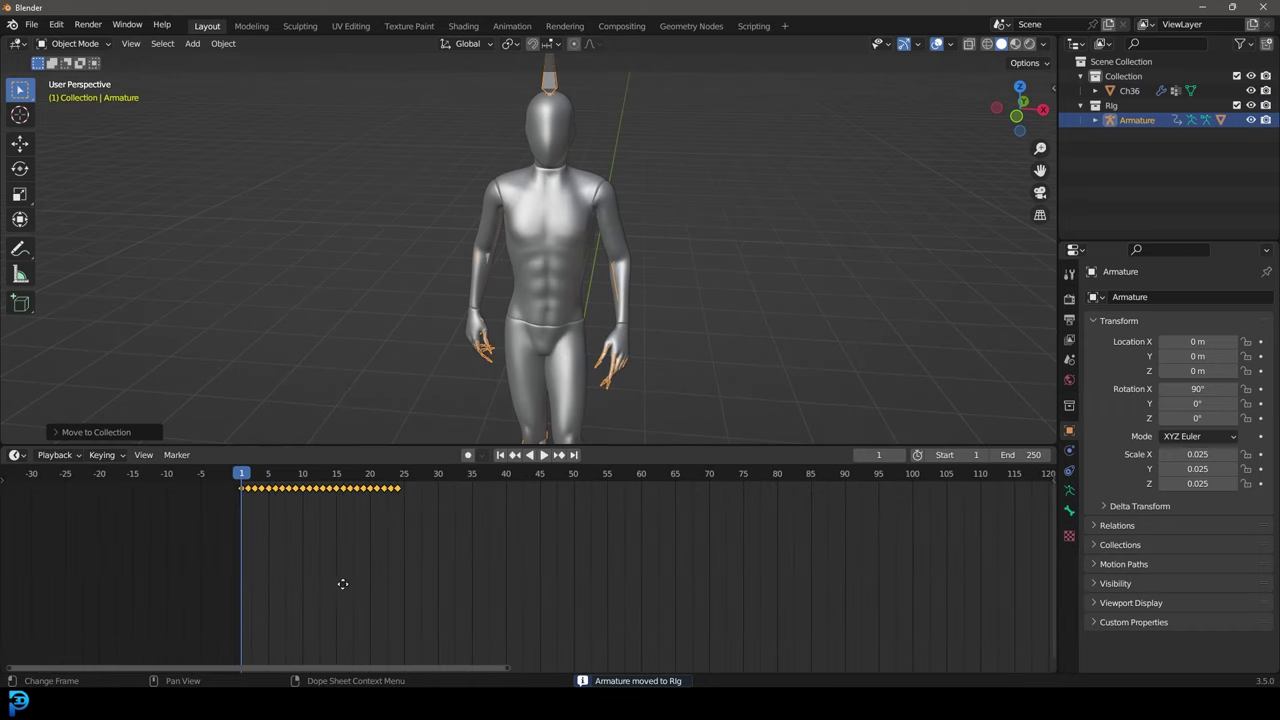
pyautogui.press('space')
pyautogui.scroll(-4, 570, 318)
pyautogui.press('space')
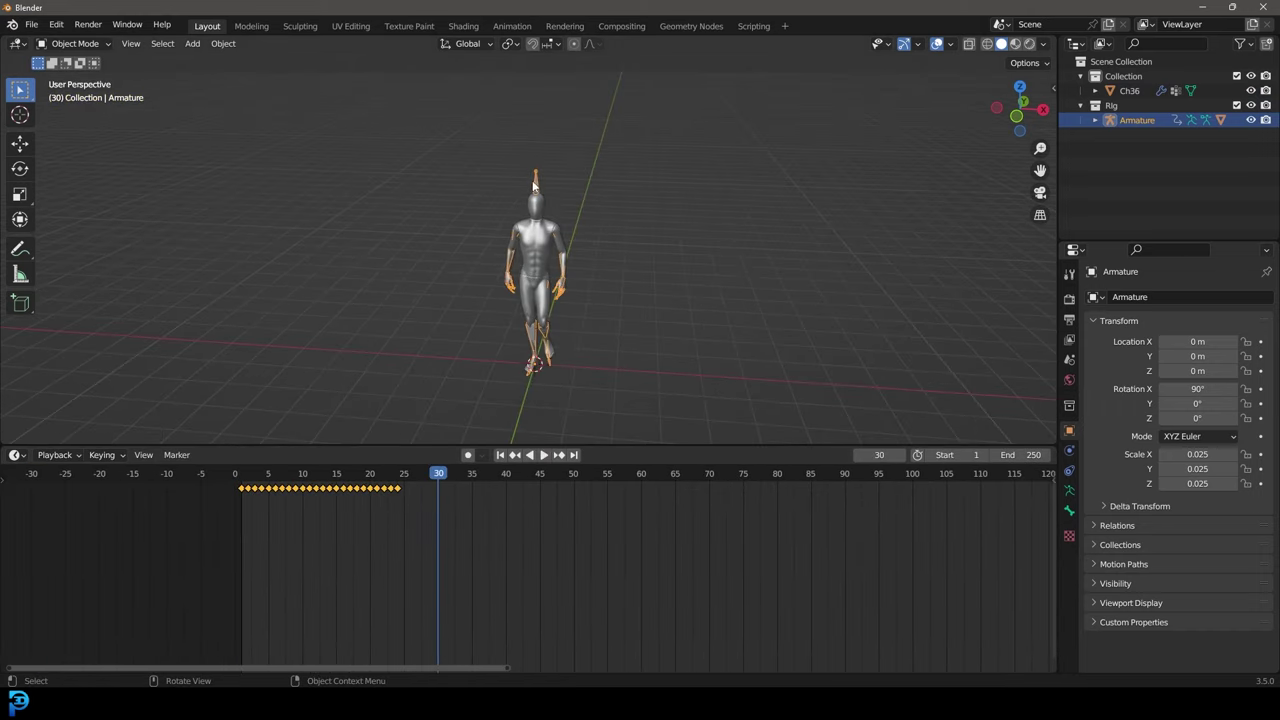
# - In Pose Mode, shift the walk keyframes to start at frame 10 and duplicate them from frame 34 for a second cycle
pyautogui.click(75, 43)
pyautogui.click(60, 91)
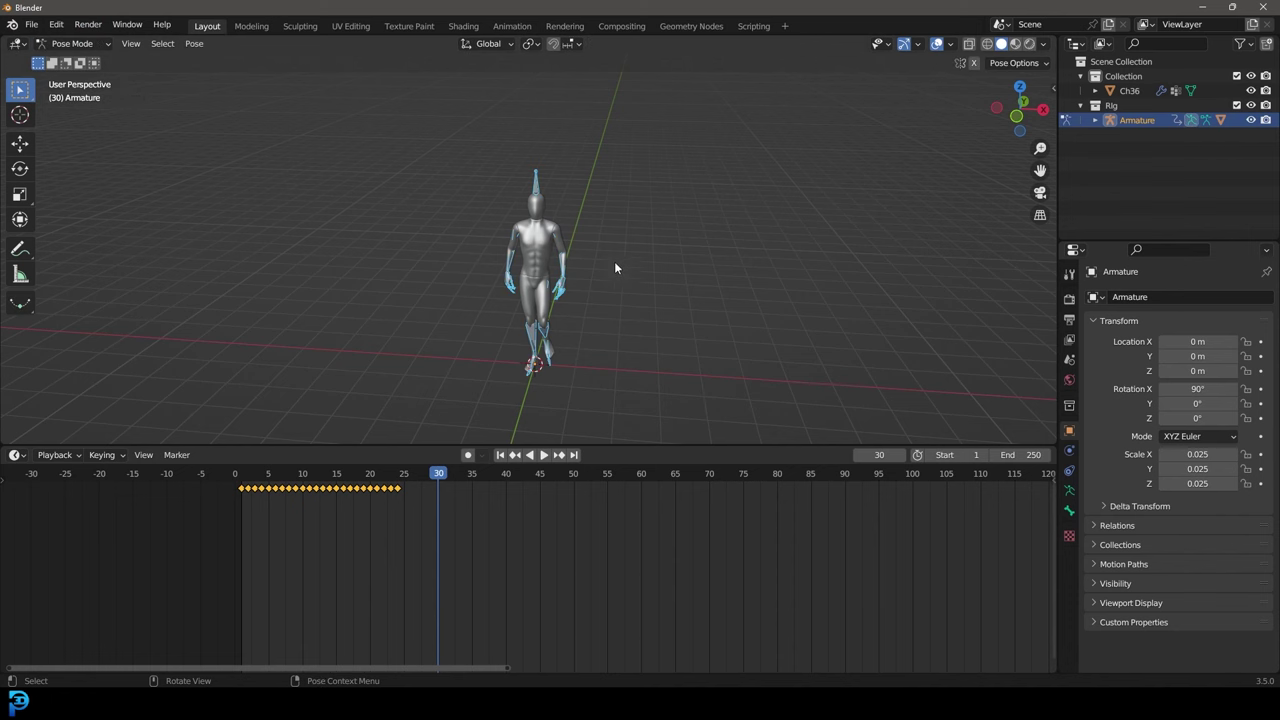
pyautogui.moveTo(614, 261); pyautogui.dragTo(593, 246, button='middle')
pyautogui.scroll(3, 593, 246)
pyautogui.scroll(-3, 547, 186)
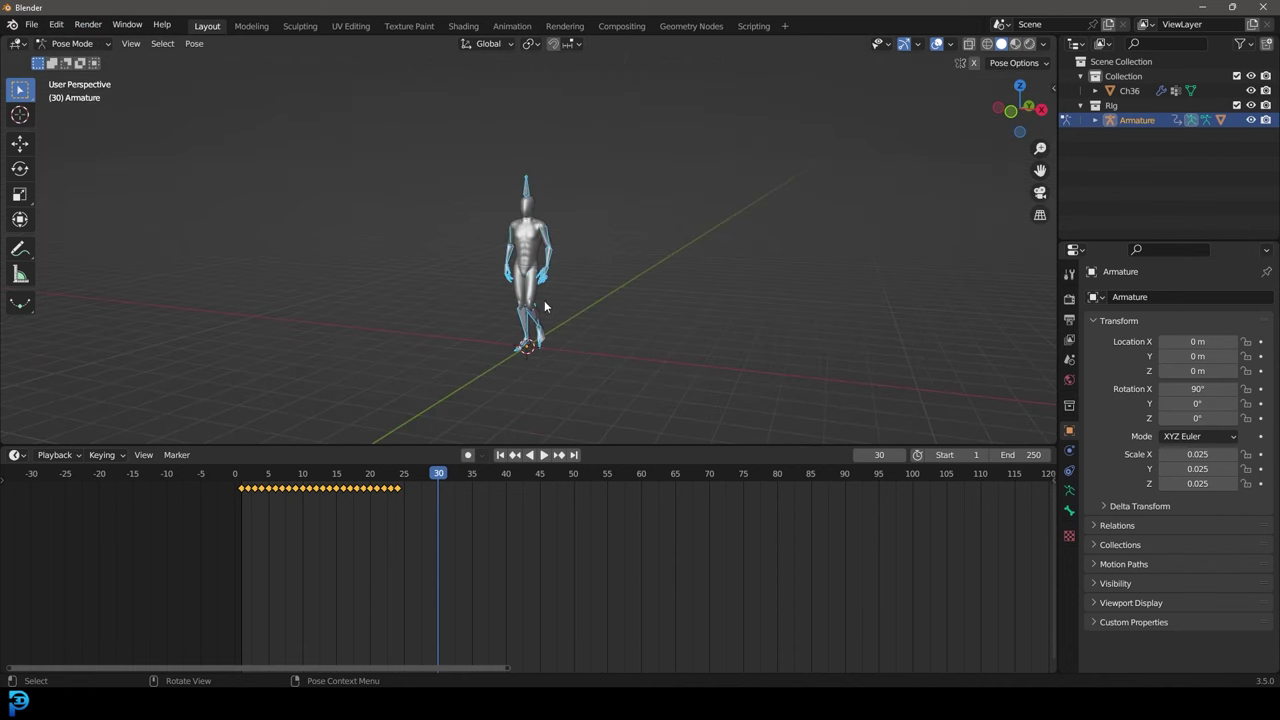
pyautogui.moveTo(544, 300); pyautogui.dragTo(560, 305, button='middle')
pyautogui.moveTo(514, 545); pyautogui.dragTo(227, 478)
pyautogui.press('g')
pyautogui.click(338, 512)
pyautogui.hotkey('shift', 'd')
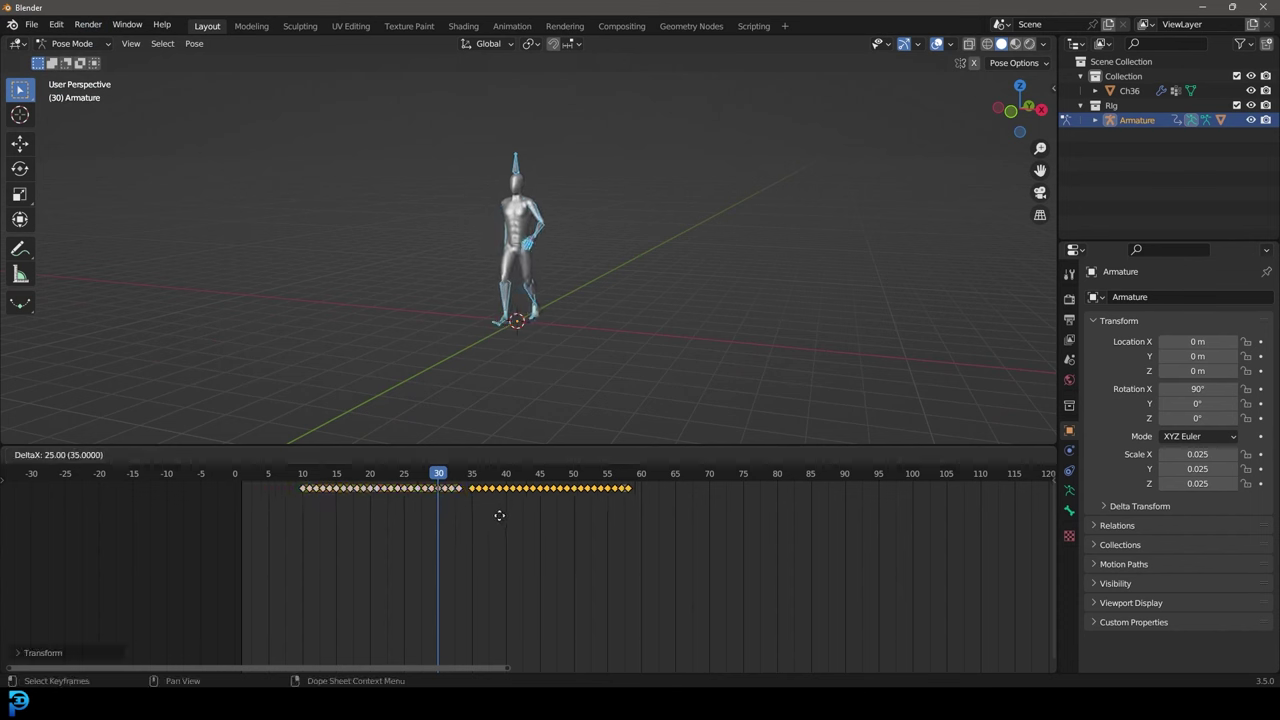
pyautogui.click(497, 515)
# - Set the animation's end frame to 57 and play the repeated walk cycle from frame 10
pyautogui.moveTo(1033, 455)
pyautogui.mouseDown()
pyautogui.moveTo(1008, 455)
pyautogui.moveTo(1026, 455)
pyautogui.mouseUp()
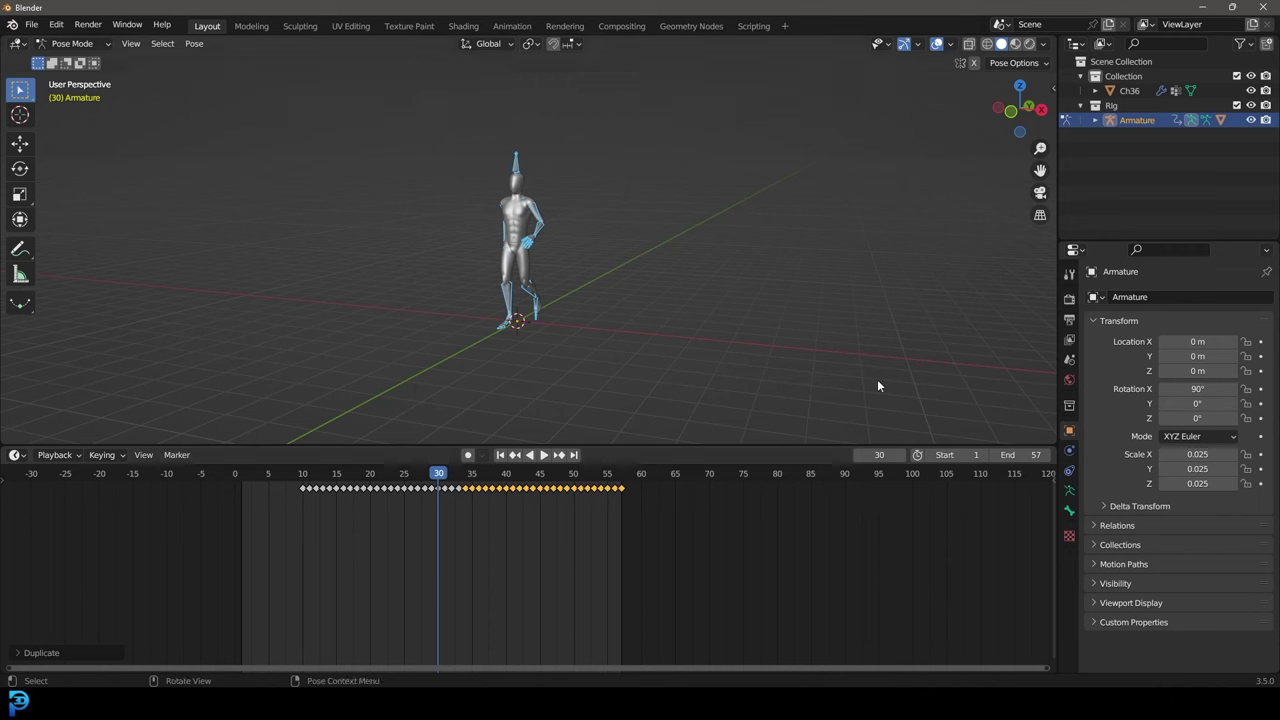
pyautogui.moveTo(324, 474); pyautogui.dragTo(306, 483)
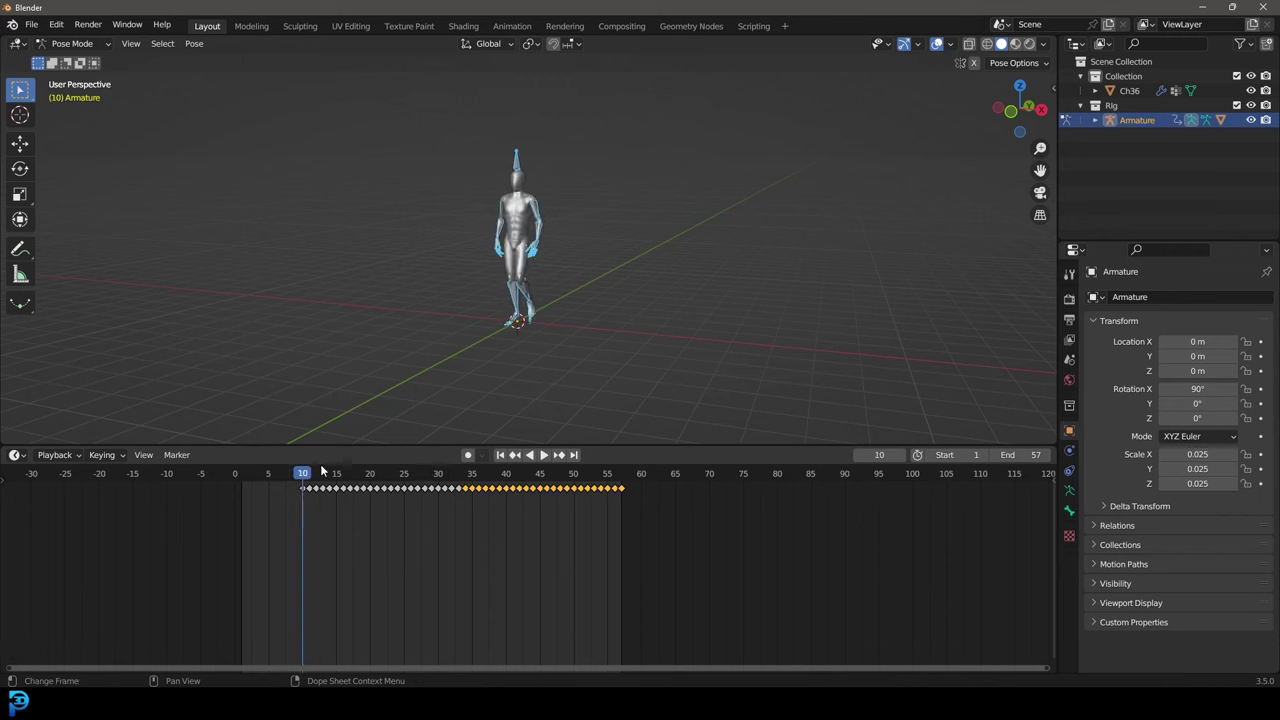
pyautogui.press('space')
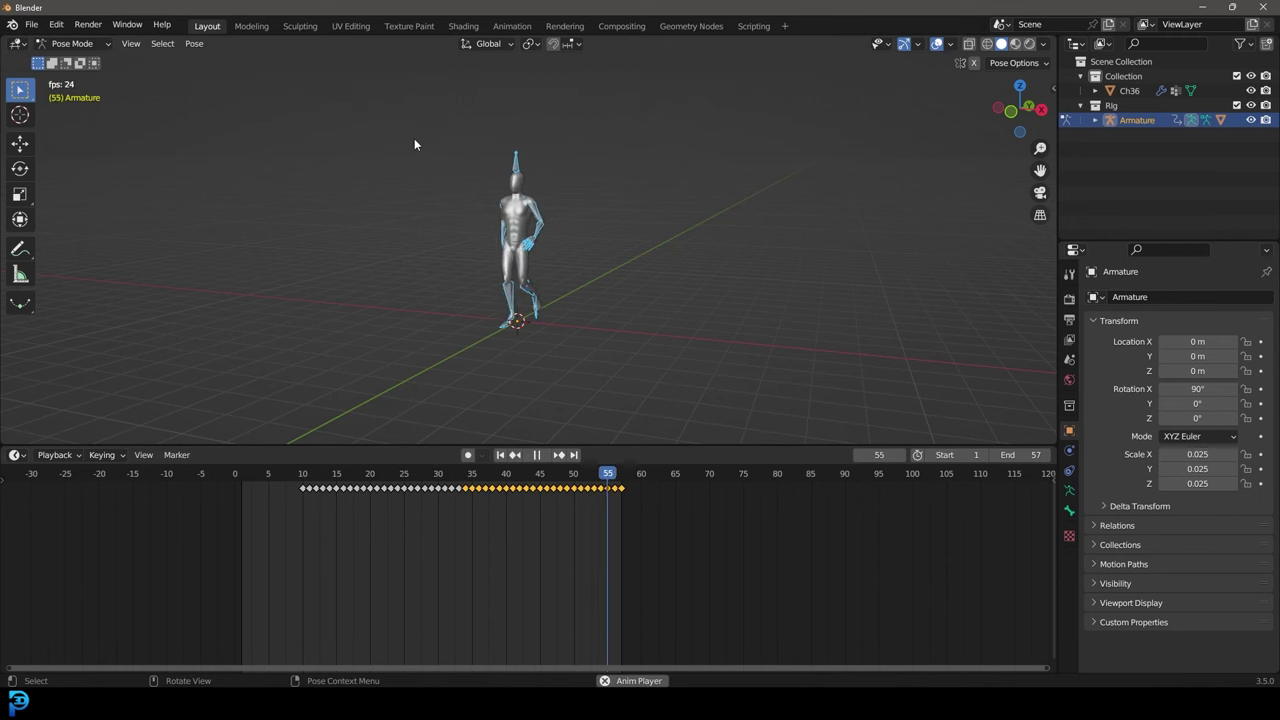
pyautogui.press('space')
# - At frame 8, clear the rotation of all bones with auto keying on to record a T-pose
pyautogui.moveTo(417, 478); pyautogui.dragTo(288, 505)
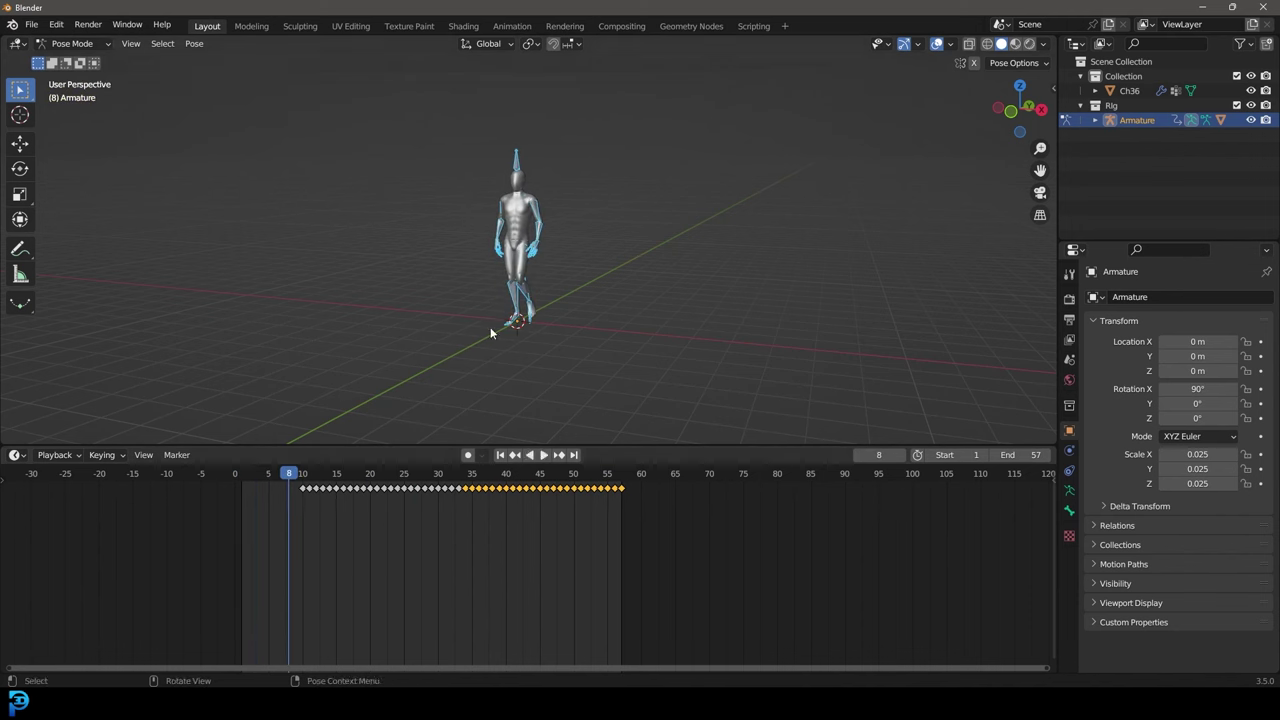
pyautogui.scroll(2, 479, 241)
pyautogui.moveTo(490, 320); pyautogui.dragTo(529, 288, button='middle')
pyautogui.hotkey('alt', 'r')
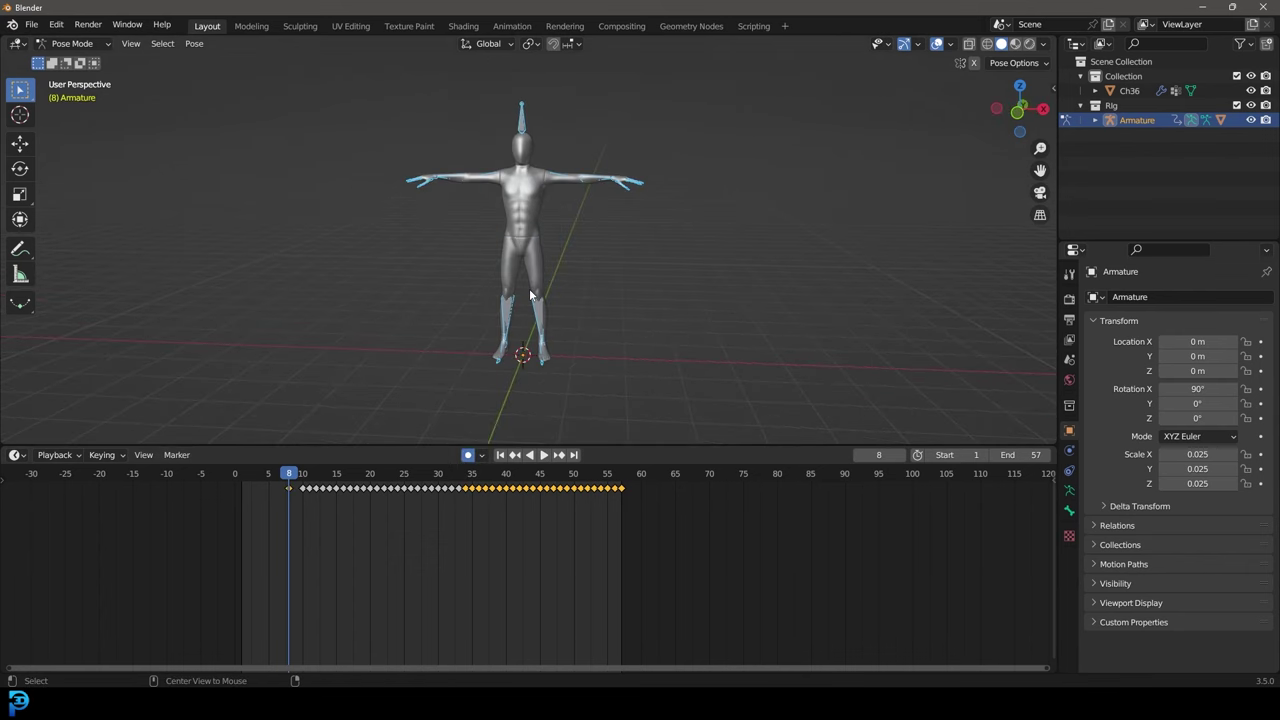
pyautogui.moveTo(494, 267); pyautogui.dragTo(478, 284, button='middle')
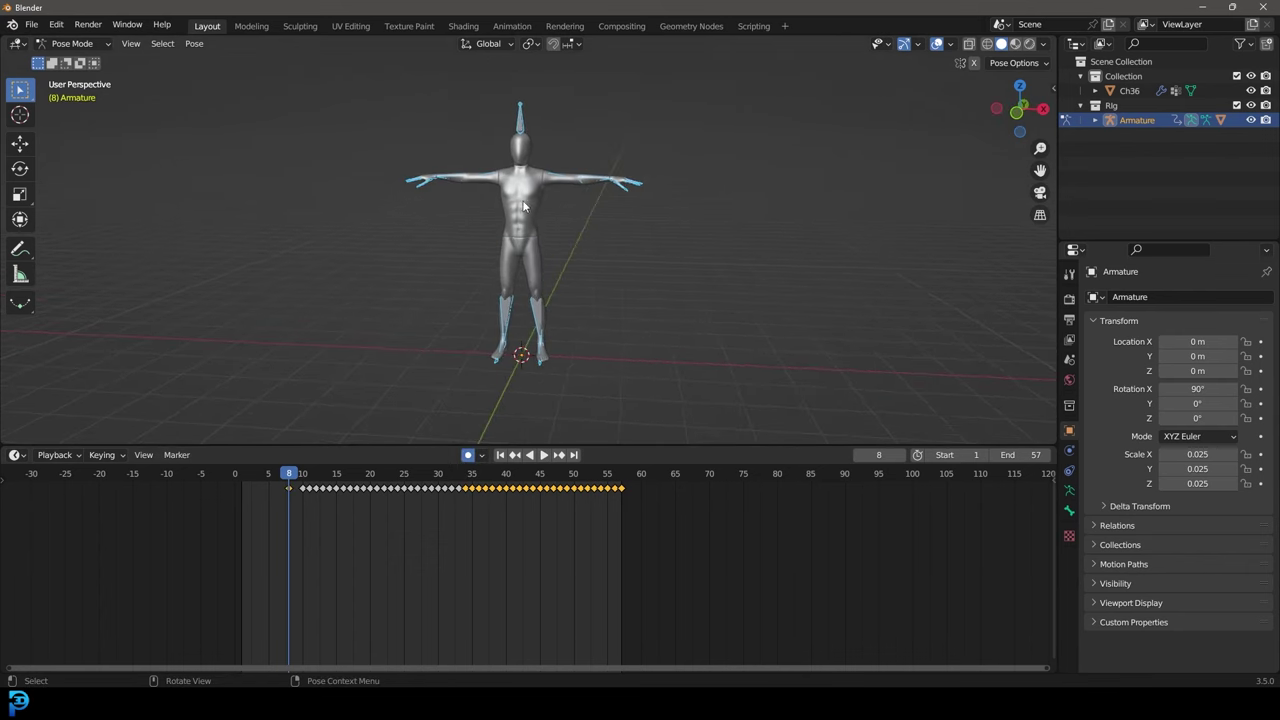
# - Duplicate the T-pose keyframe from frame 8 to frame 1 and turn off auto keying
pyautogui.moveTo(316, 551); pyautogui.dragTo(430, 568, button='middle')
pyautogui.scroll(4, 430, 568)
pyautogui.moveTo(370, 509); pyautogui.dragTo(356, 482)
pyautogui.hotkey('shift', 'd')
pyautogui.click(294, 512)
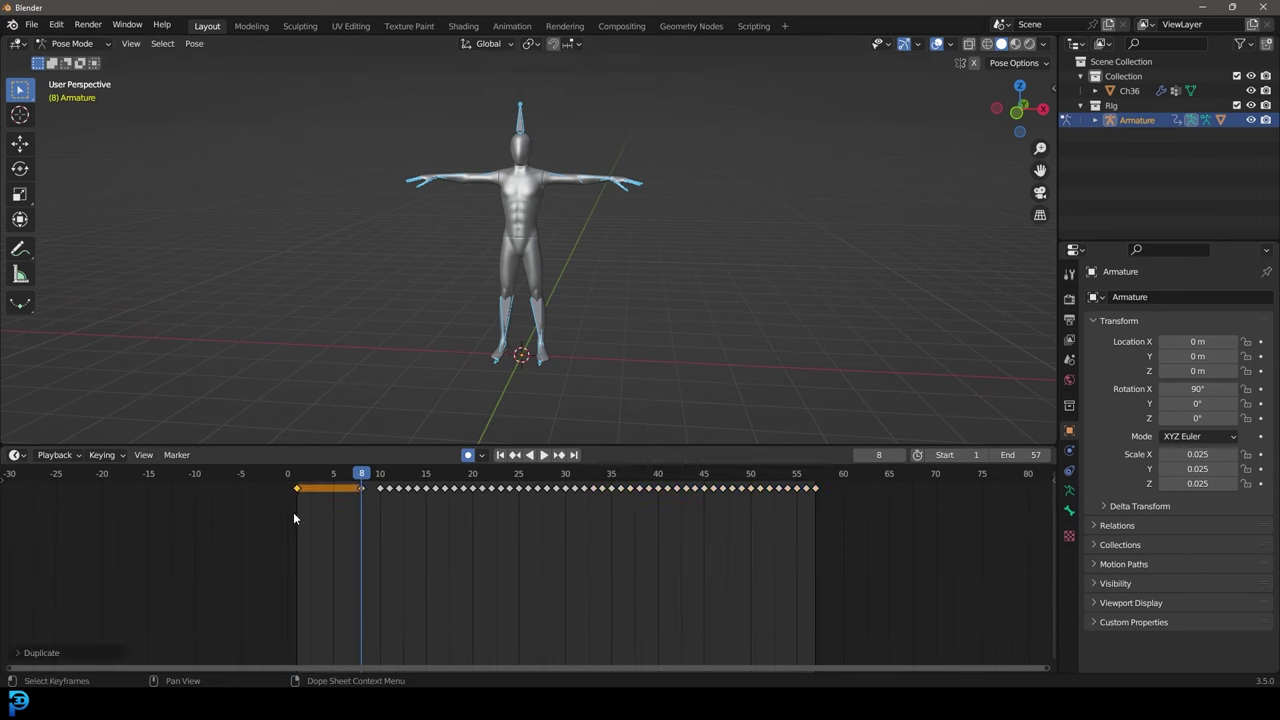
pyautogui.click(468, 456)
# - Move the second T-pose keyframe to frame 6 and play the animation to check the transition into the walk
pyautogui.moveTo(360, 472); pyautogui.dragTo(286, 476)
pyautogui.press('space')
pyautogui.press('space')
pyautogui.moveTo(361, 488); pyautogui.dragTo(354, 497)
pyautogui.click(286, 497)
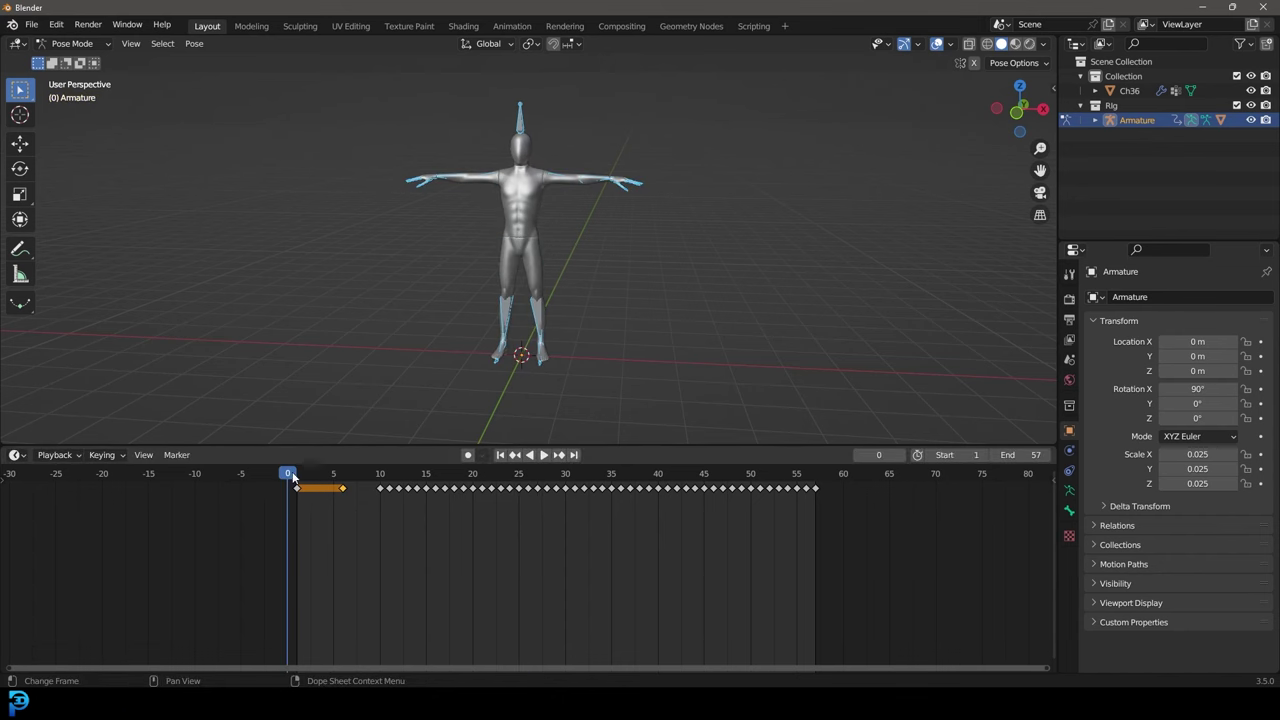
pyautogui.press('space')
pyautogui.moveTo(684, 475); pyautogui.dragTo(283, 516)
# - Set the animation's end frame to 65 and shift all walk keyframes to start at frame 18
pyautogui.moveTo(732, 548); pyautogui.dragTo(539, 555, button='middle')
pyautogui.scroll(-2, 539, 552)
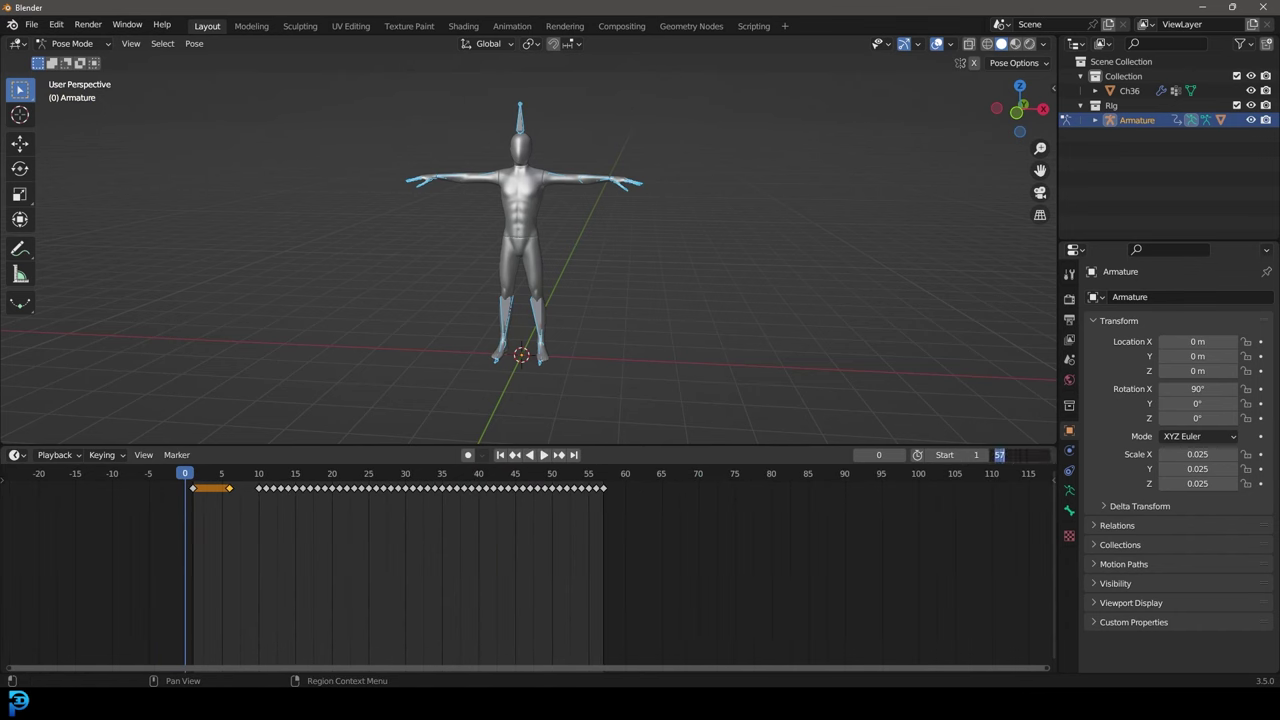
pyautogui.press('Return')
pyautogui.moveTo(712, 586); pyautogui.dragTo(246, 471)
pyautogui.press('g')
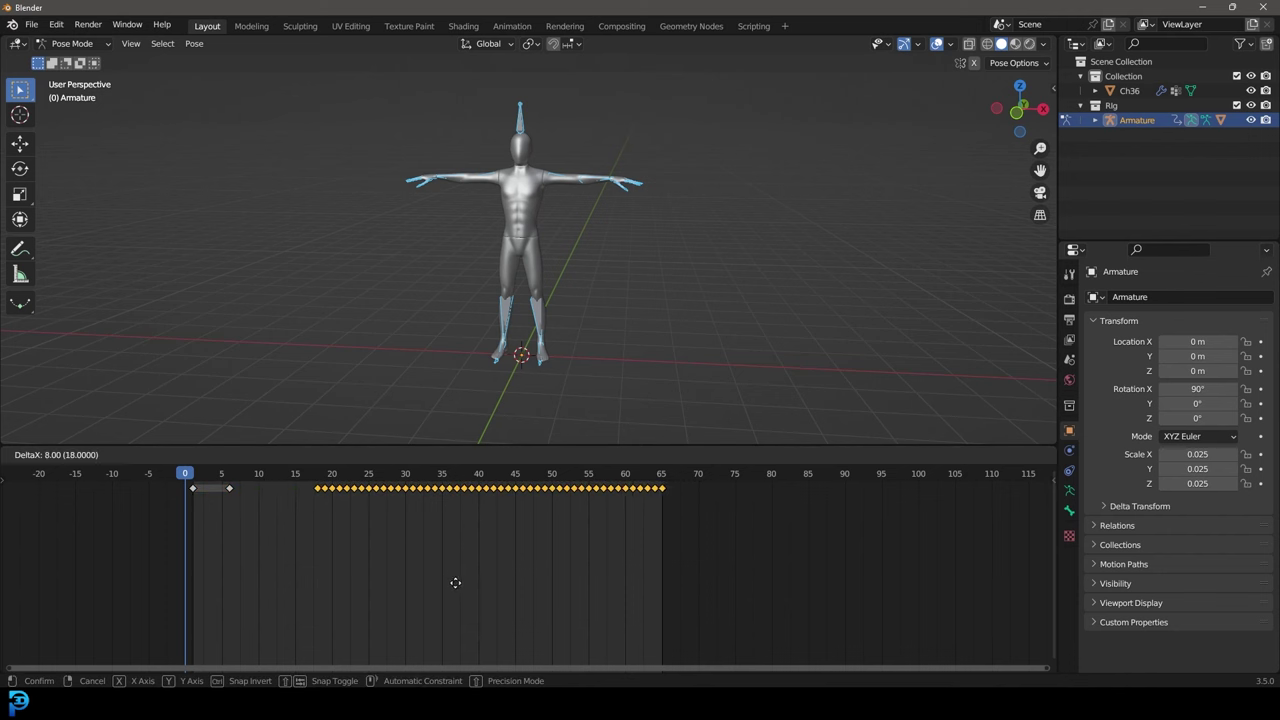
pyautogui.click(456, 584)
# - Move the second T-pose keyframe to frame 7 and replay the longer transition from T-pose to walk
pyautogui.moveTo(254, 523); pyautogui.dragTo(218, 482)
pyautogui.press('g')
pyautogui.click(279, 502)
pyautogui.press('space')
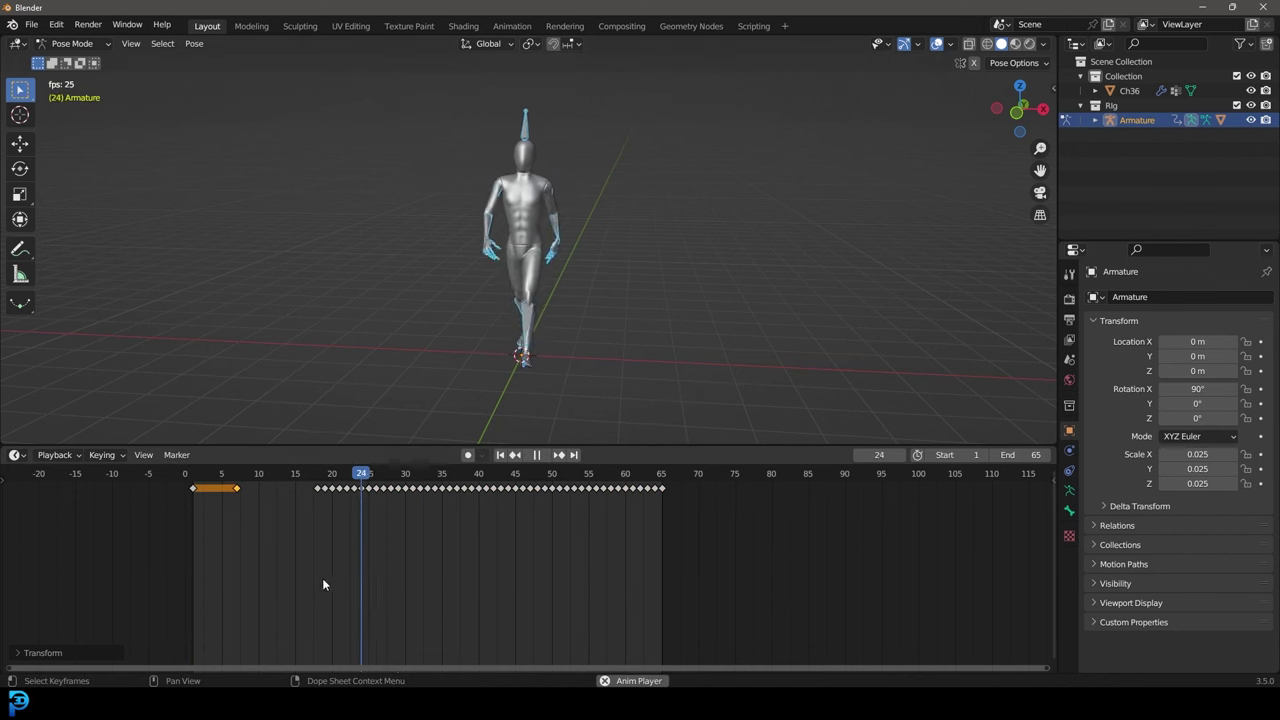
pyautogui.press('space')
pyautogui.hotkey('shift', 'Left')
pyautogui.press('space')
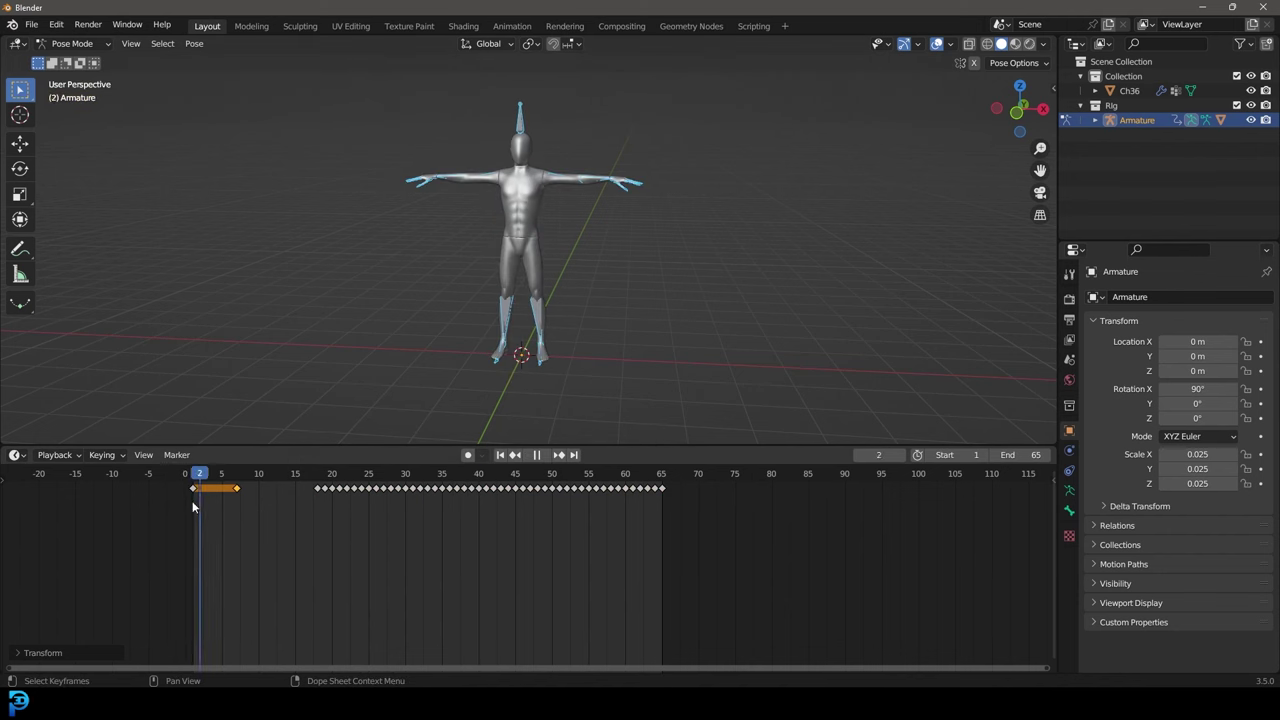
pyautogui.press('space')
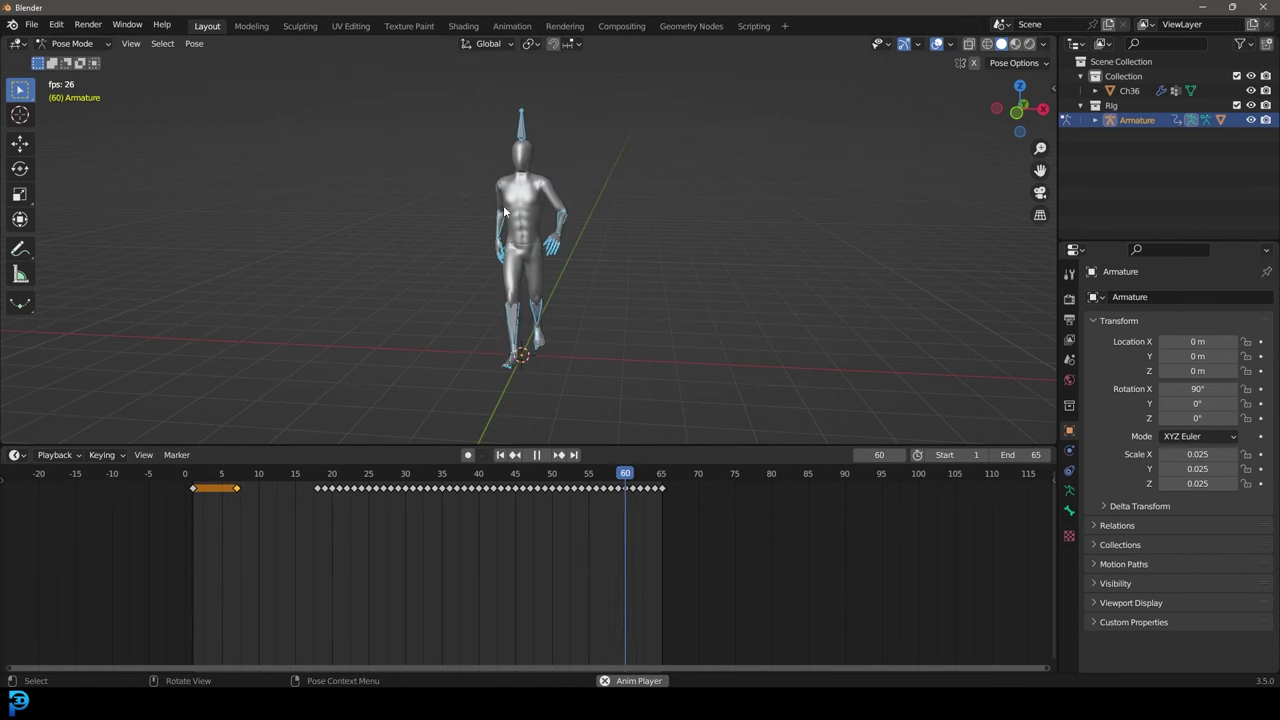
pyautogui.press('space')
# - Try a start frame of 17 for the animation and set it back to 1
pyautogui.moveTo(963, 455)
pyautogui.mouseDown()
pyautogui.moveTo(1010, 455)
pyautogui.moveTo(978, 455)
pyautogui.mouseUp()
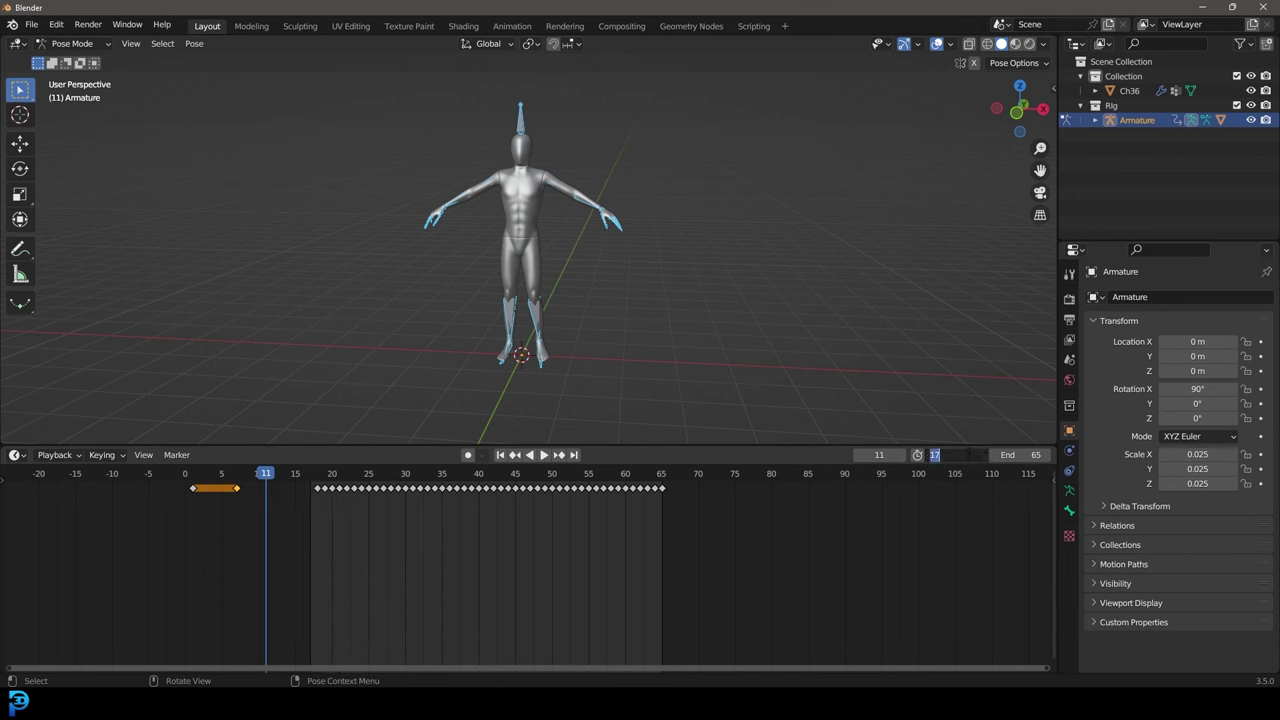
pyautogui.write('1')
pyautogui.press('Return')
# - Return the playhead to frame 0 and switch the armature back to Object Mode
pyautogui.moveTo(277, 482); pyautogui.dragTo(185, 480)
pyautogui.moveTo(520, 110); pyautogui.dragTo(583, 165, button='middle')
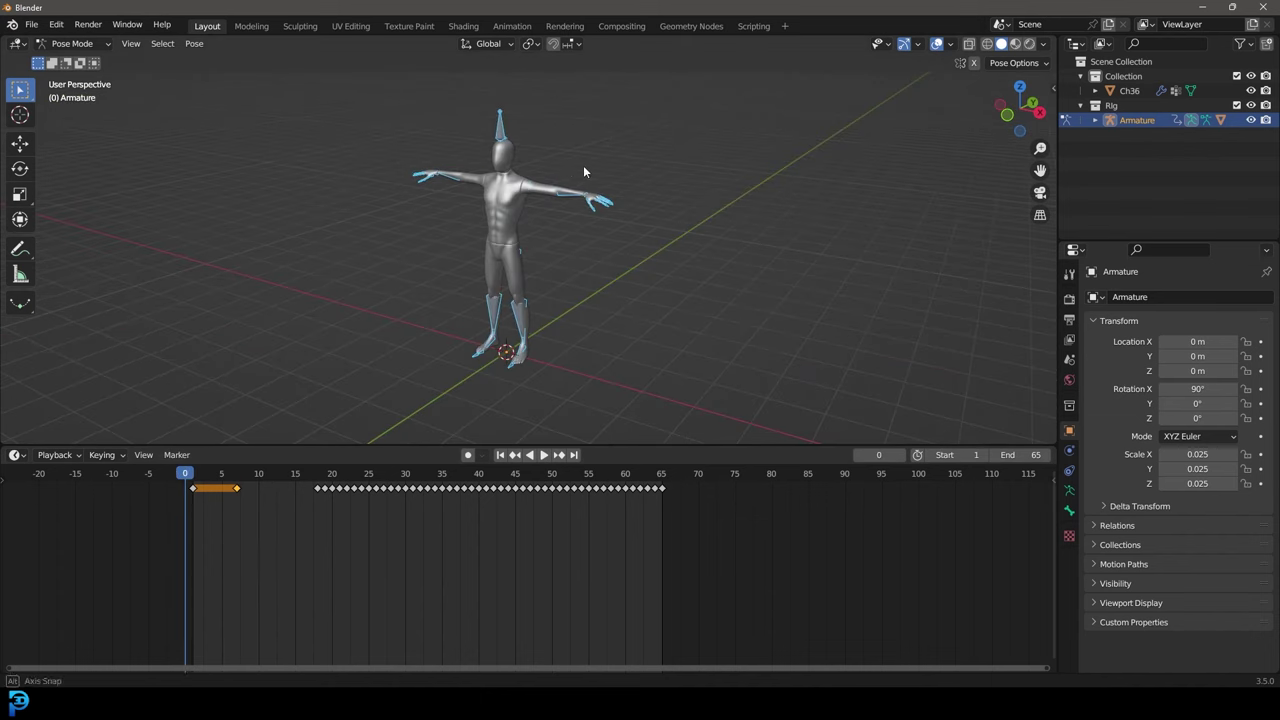
pyautogui.click(74, 44)
pyautogui.click(95, 61)
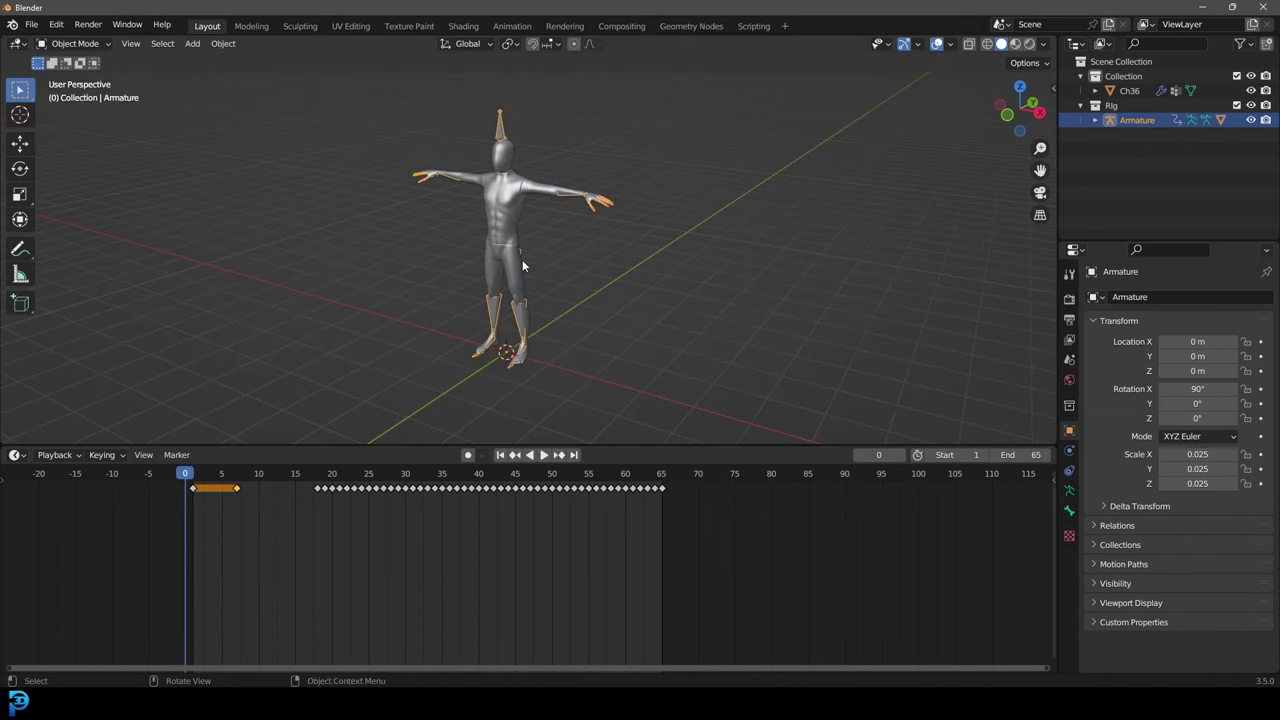
pyautogui.moveTo(532, 258); pyautogui.dragTo(542, 248, button='middle')
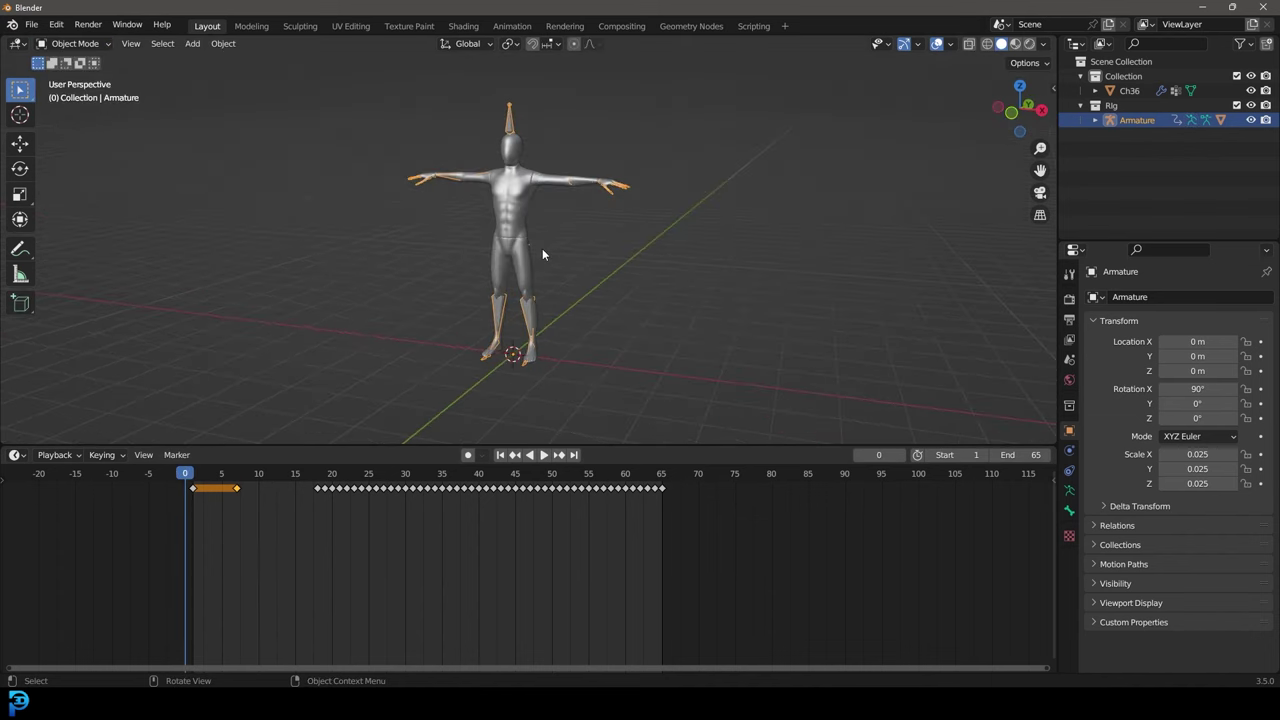
# - Hide the Rig collection in the viewport and show the T-posed mannequin from the front
pyautogui.click(1250, 105)
pyautogui.moveTo(624, 237); pyautogui.dragTo(629, 236, button='middle')
pyautogui.press('KP_1')
pyautogui.scroll(3, 541, 258)
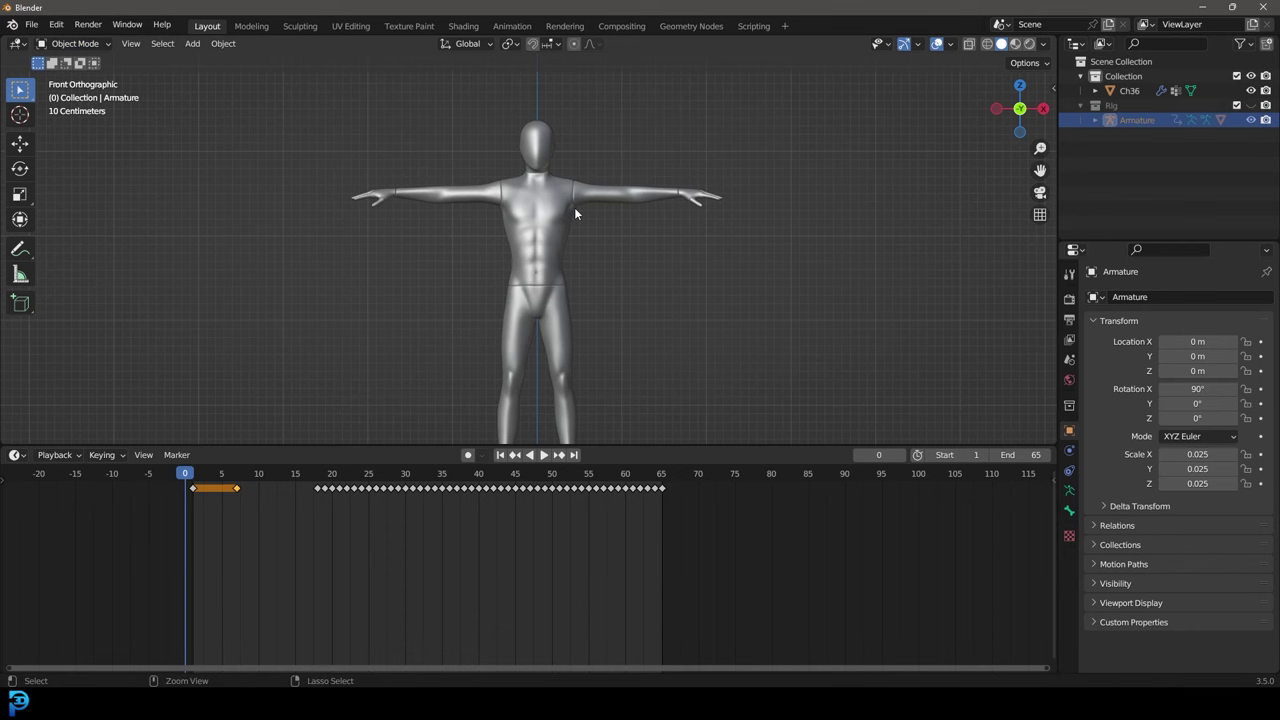
# - Save the scene to the Desktop as test.blend
pyautogui.hotkey('ctrl', 's')
pyautogui.click(162, 287)
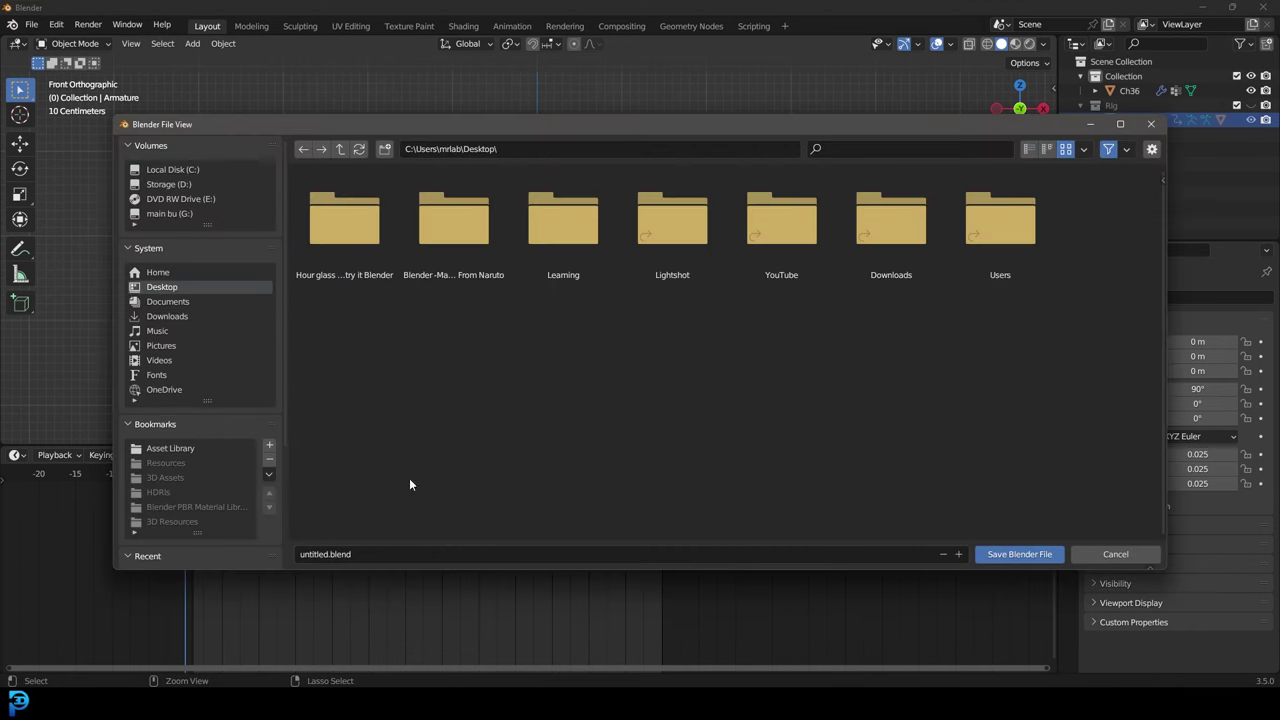
pyautogui.click(451, 554)
pyautogui.click(1024, 554)
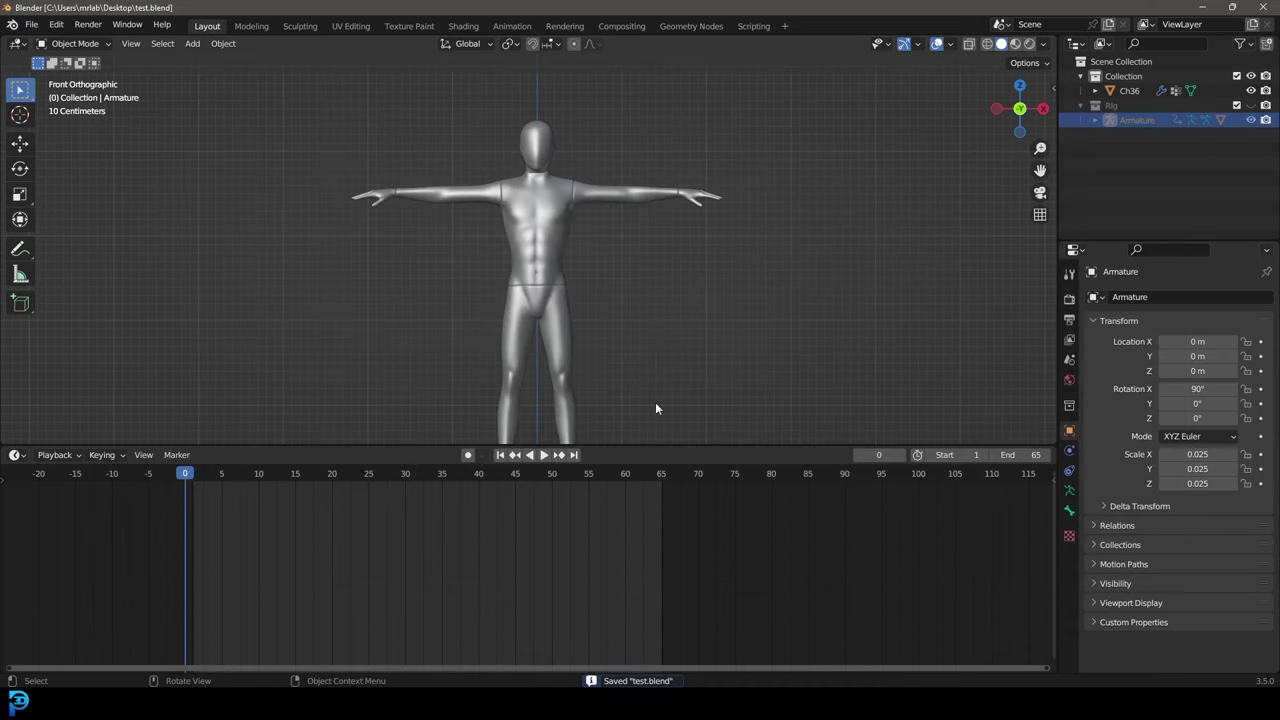
# - Enlarge the viewport area, add a plane mesh and raise it about 2.33 m to the mannequin's waist
pyautogui.moveTo(393, 447); pyautogui.dragTo(400, 574)
pyautogui.scroll(3, 517, 332)
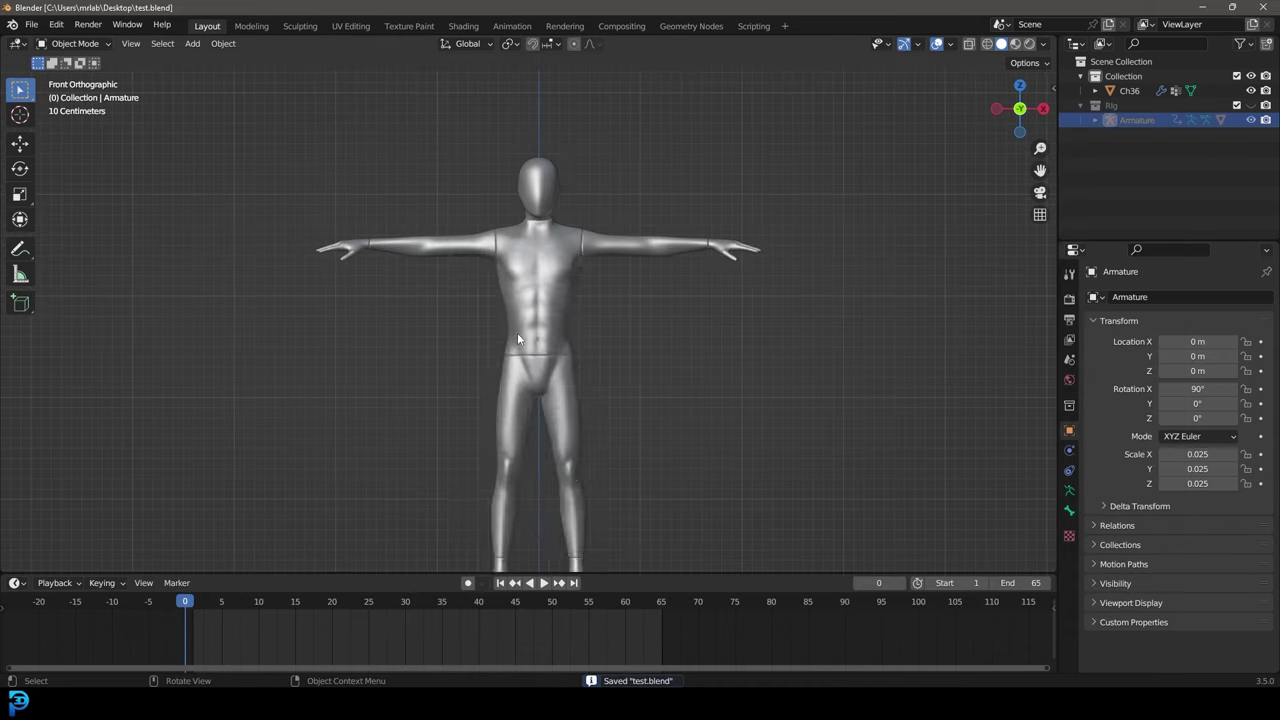
pyautogui.hotkey('shift', 'a')
pyautogui.moveTo(557, 284)
pyautogui.click(617, 284)
pyautogui.scroll(-5, 623, 408)
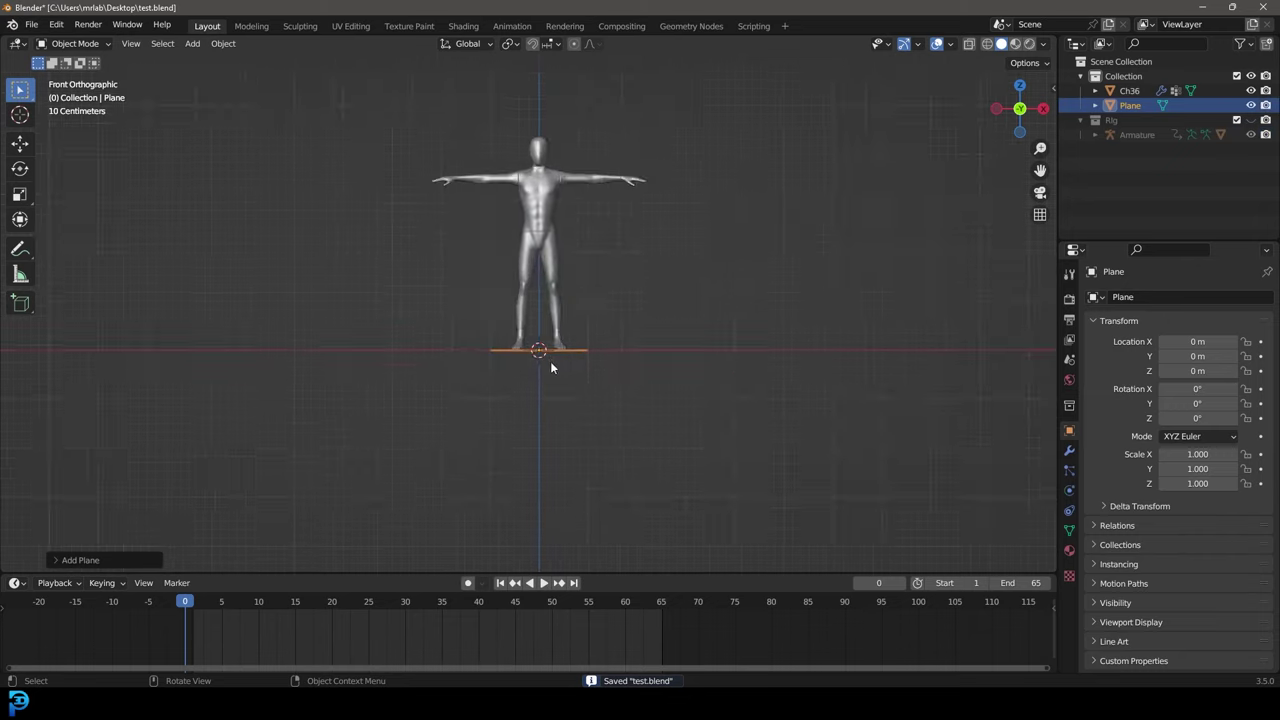
pyautogui.scroll(2, 573, 363)
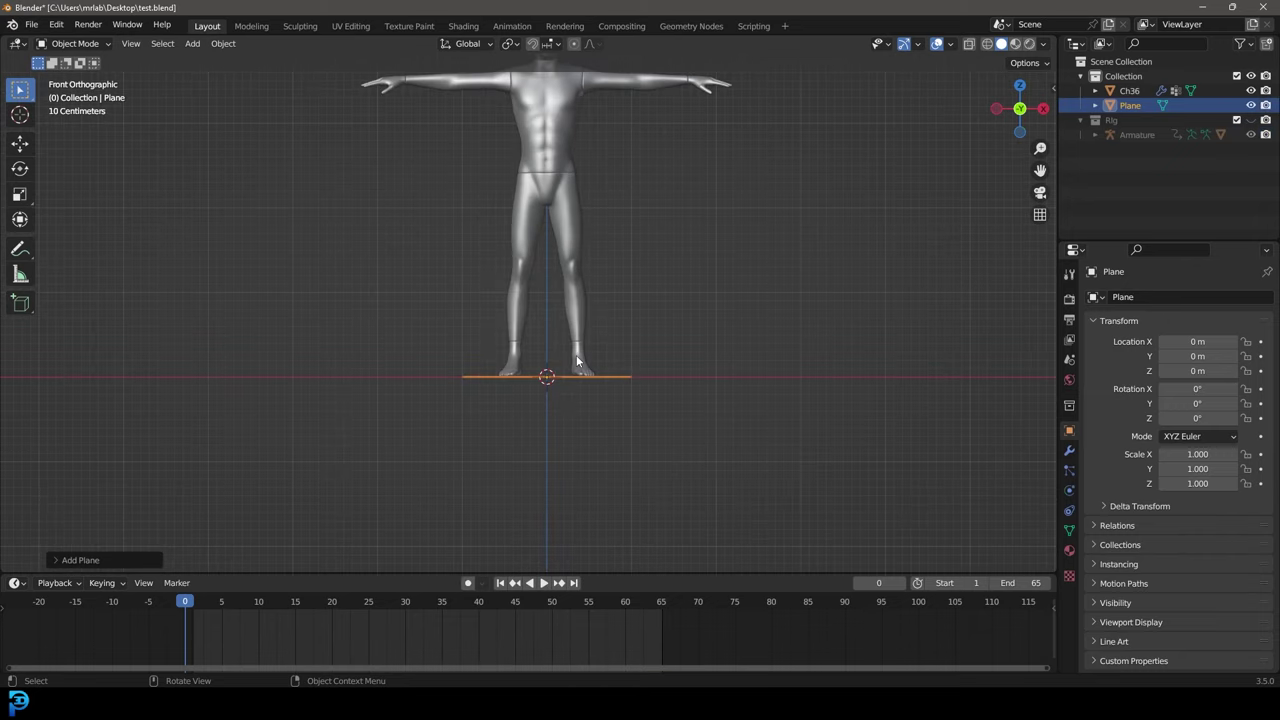
pyautogui.press('g')
pyautogui.press('z')
pyautogui.click(579, 160)
# - In Edit Mode, rotate the plane 90° about X and move it about 0.5 m along negative Y in front of the body
pyautogui.moveTo(579, 157); pyautogui.dragTo(586, 211, button='middle')
pyautogui.press('Tab')
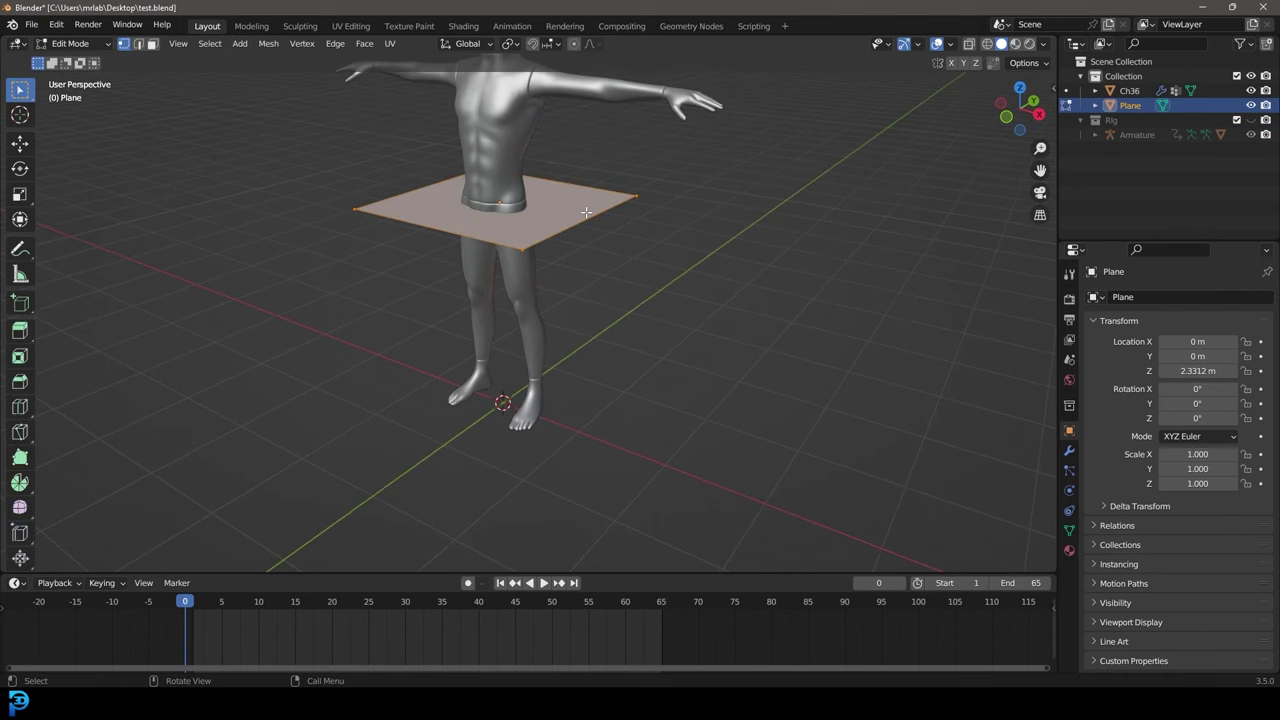
pyautogui.write('rx90')
pyautogui.press('Return')
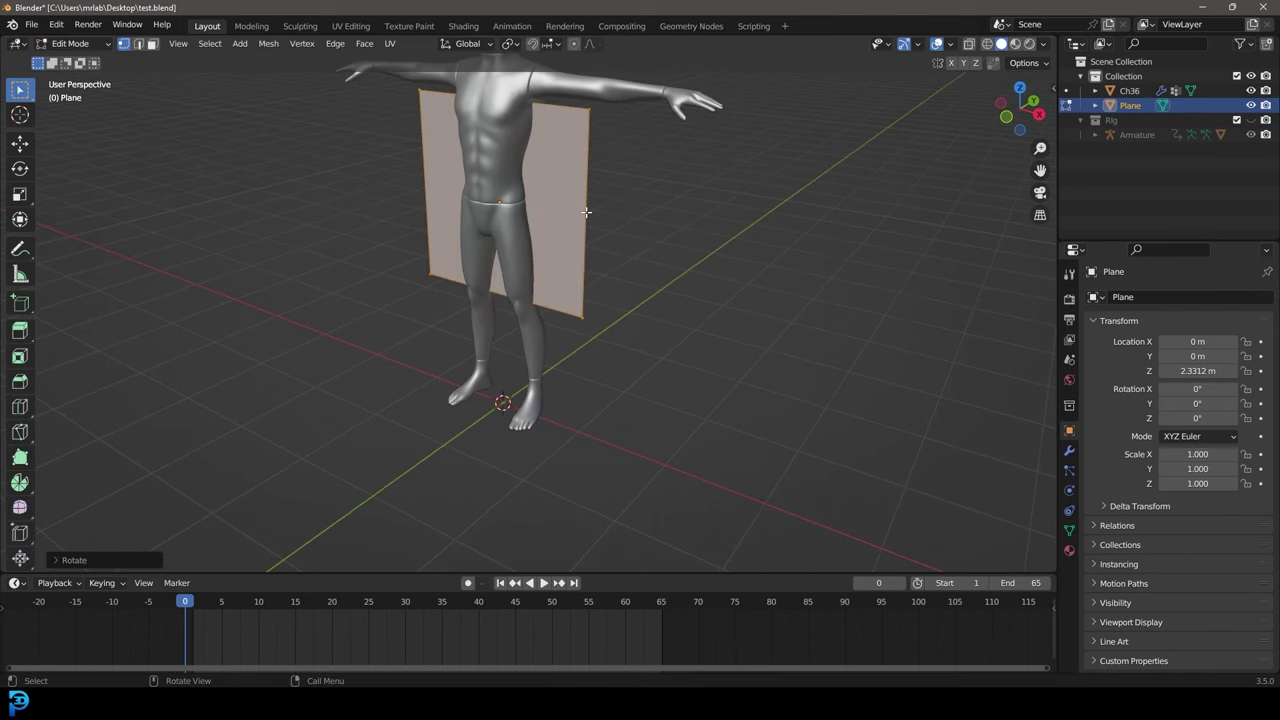
pyautogui.press('g')
pyautogui.press('y')
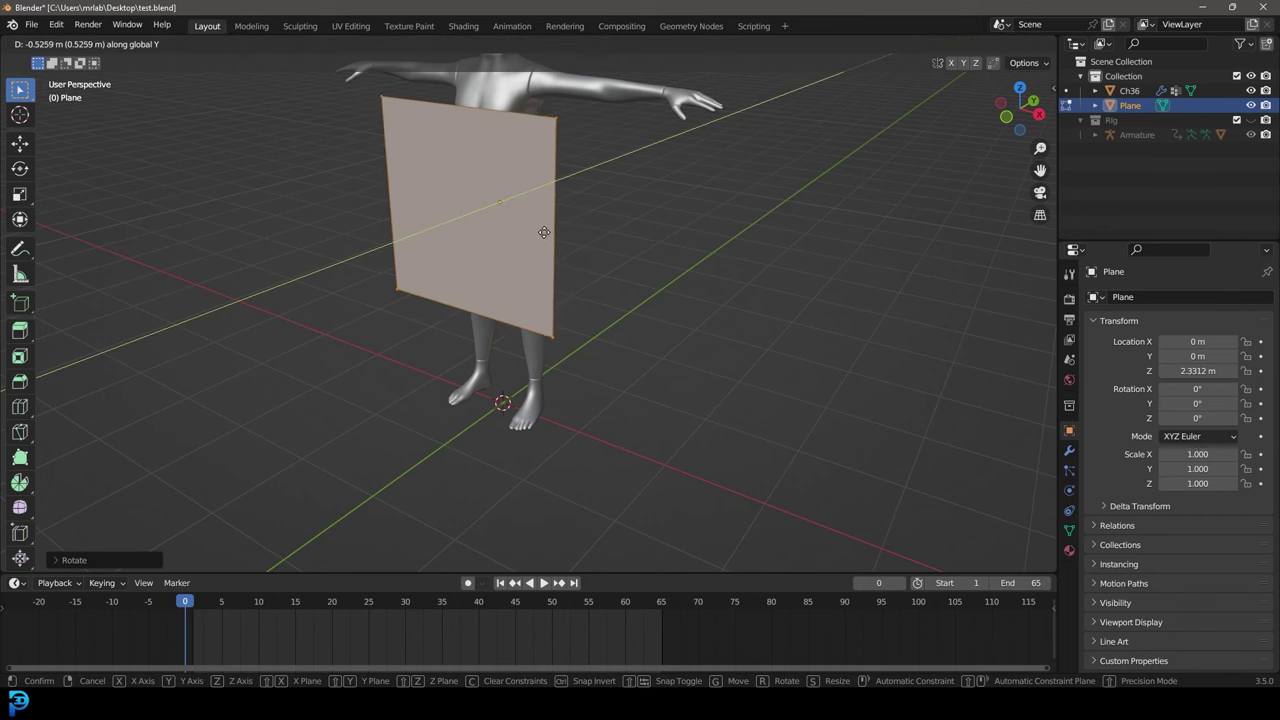
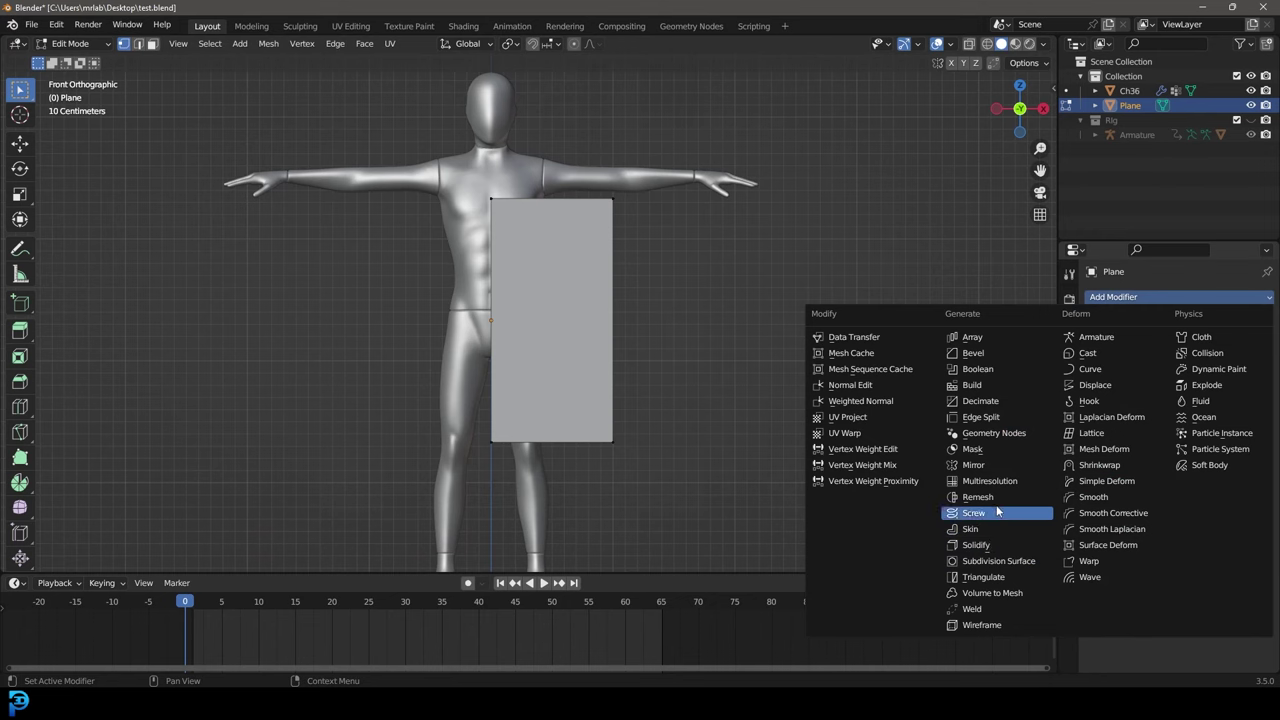
# - Add a Mirror modifier on the X axis with clipping to the half plane and select its whole mesh
pyautogui.click(984, 466)
pyautogui.press('a')
pyautogui.press('s')
pyautogui.press('Escape')
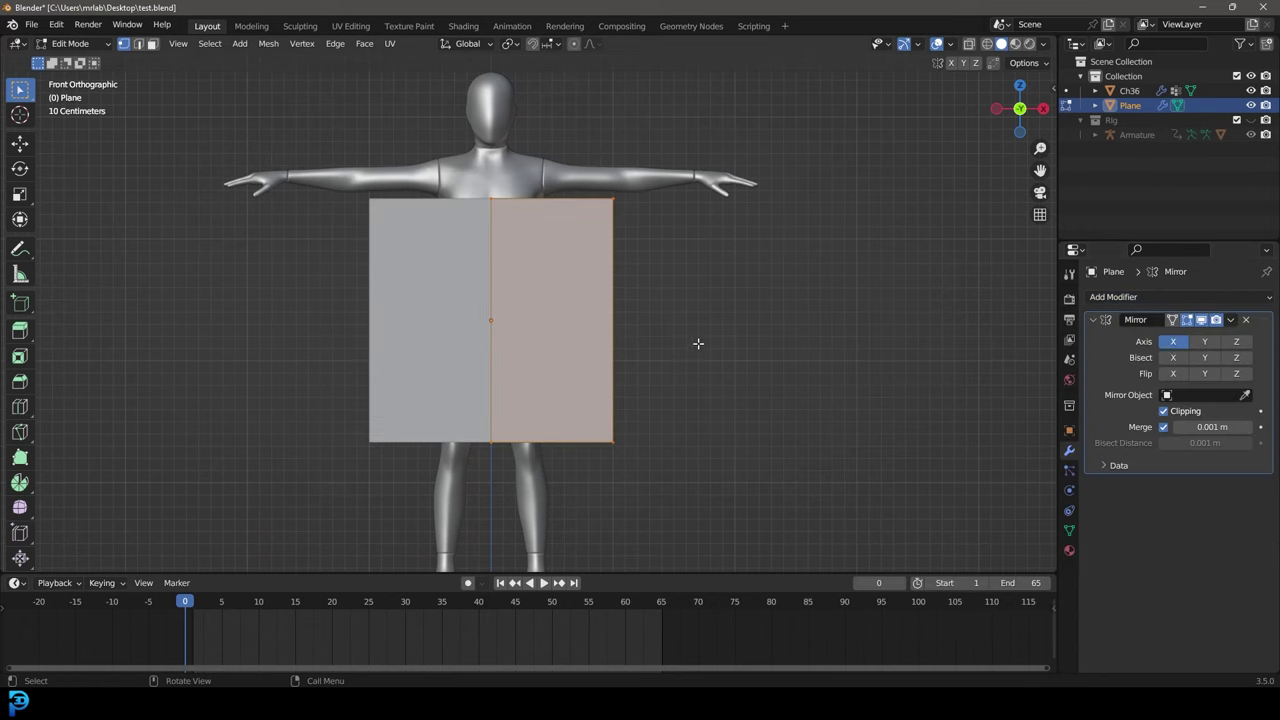
# - Turn on X-ray and move the plane's bottom edge down about 0.63 m to the shins, shifting it slightly outward
pyautogui.click(968, 45)
pyautogui.click(623, 438)
pyautogui.keyDown('shift'); pyautogui.moveTo(613, 468); pyautogui.dragTo(620, 405, button='middle'); pyautogui.keyUp('shift')
pyautogui.moveTo(678, 411); pyautogui.dragTo(431, 344)
pyautogui.press('g')
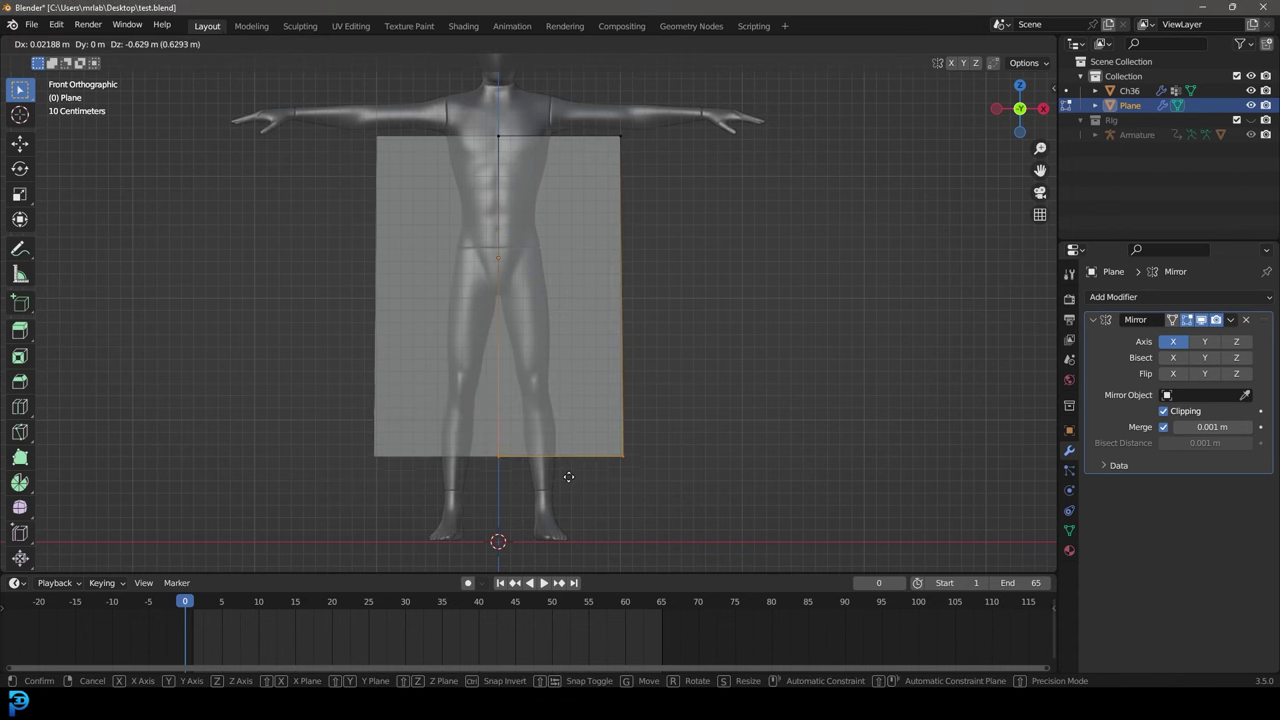
pyautogui.click(575, 474)
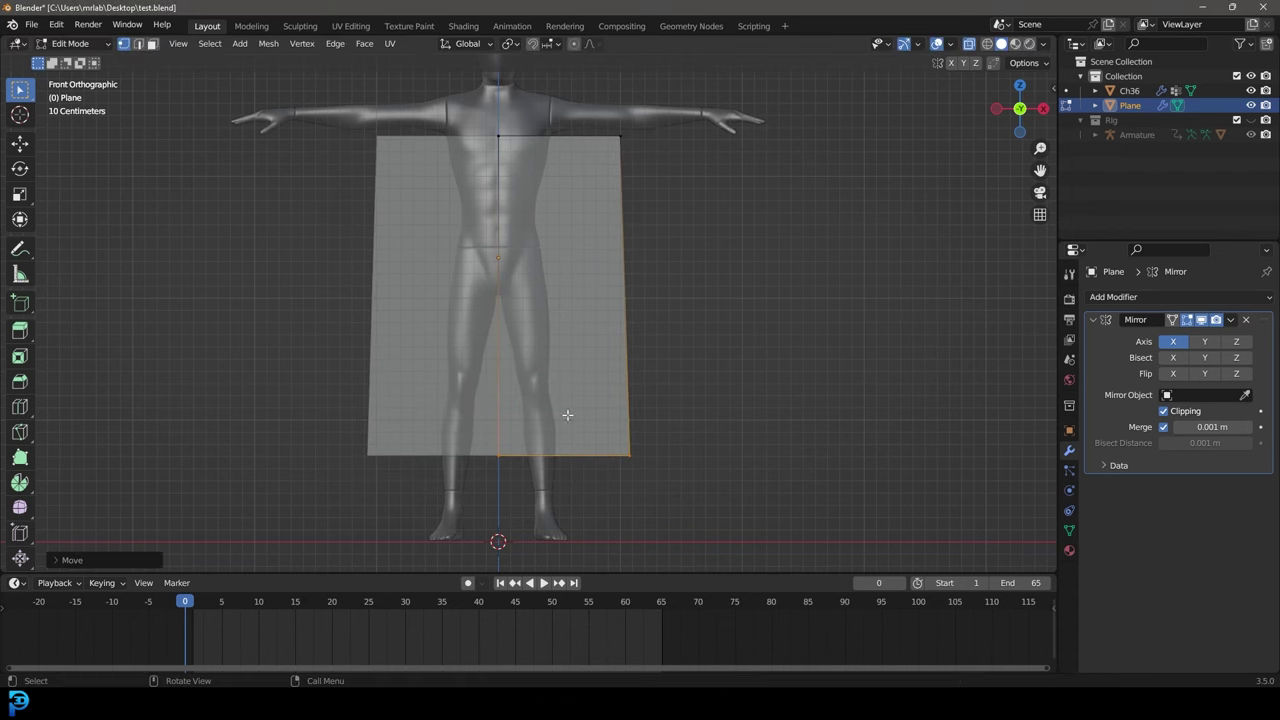
# - Move the plane's bottom outer corner outward to flare the hem
pyautogui.keyDown('shift'); pyautogui.scroll(2, 539, 274); pyautogui.keyUp('shift')
pyautogui.moveTo(692, 545); pyautogui.dragTo(614, 486)
pyautogui.press('g')
pyautogui.click(643, 485)
# - Move the plane's top outer corner inward toward the armpit to narrow the cloak at the chest
pyautogui.moveTo(680, 234); pyautogui.dragTo(563, 146)
pyautogui.scroll(1, 655, 180)
pyautogui.press('g')
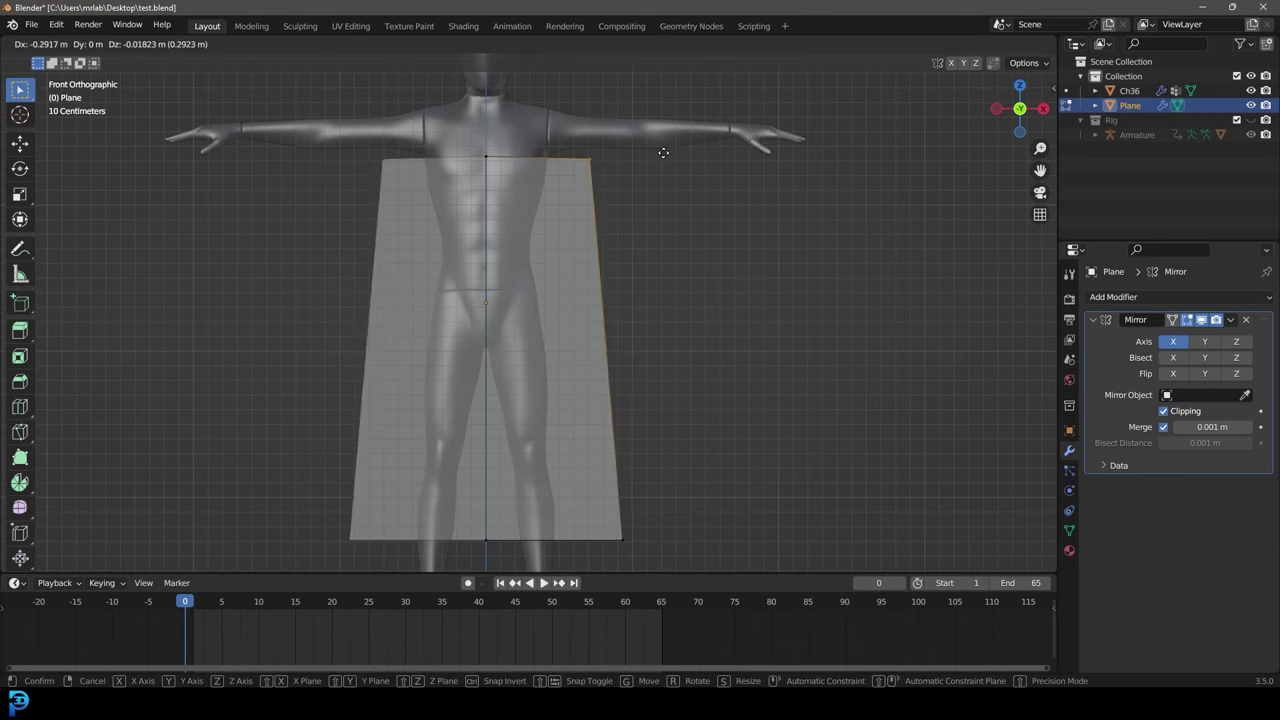
pyautogui.click(653, 152)
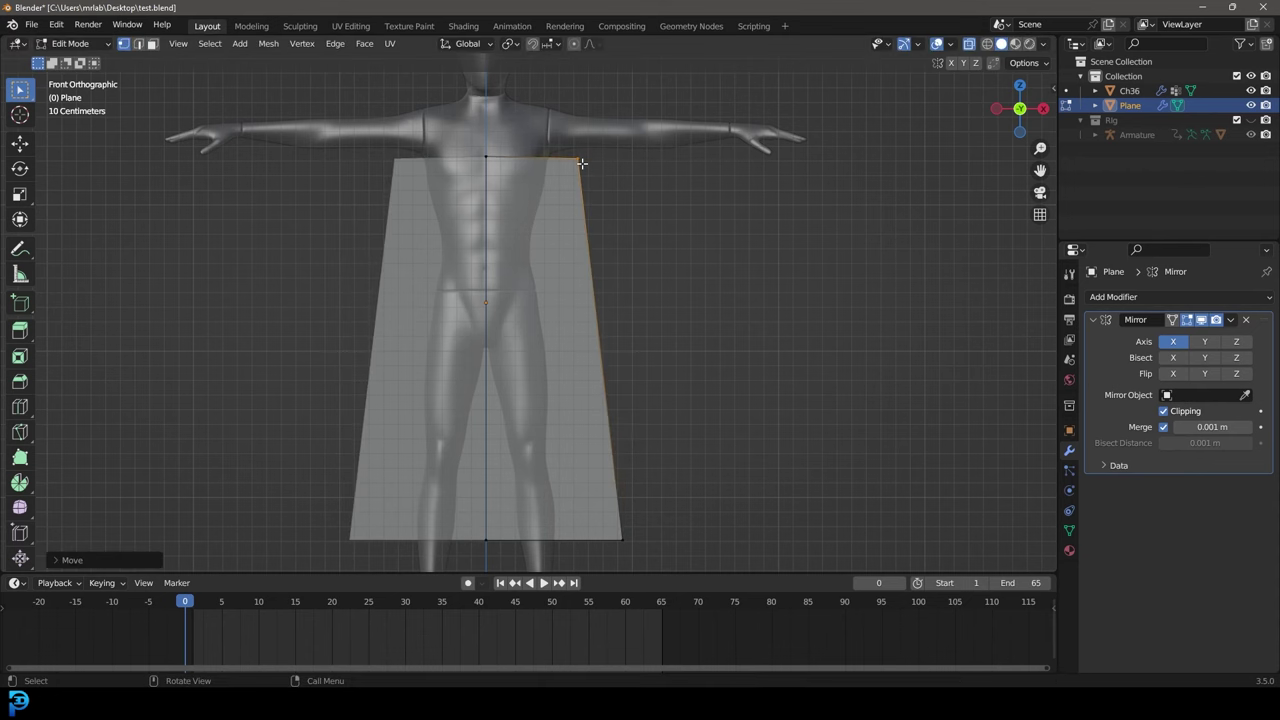
pyautogui.scroll(2, 580, 170)
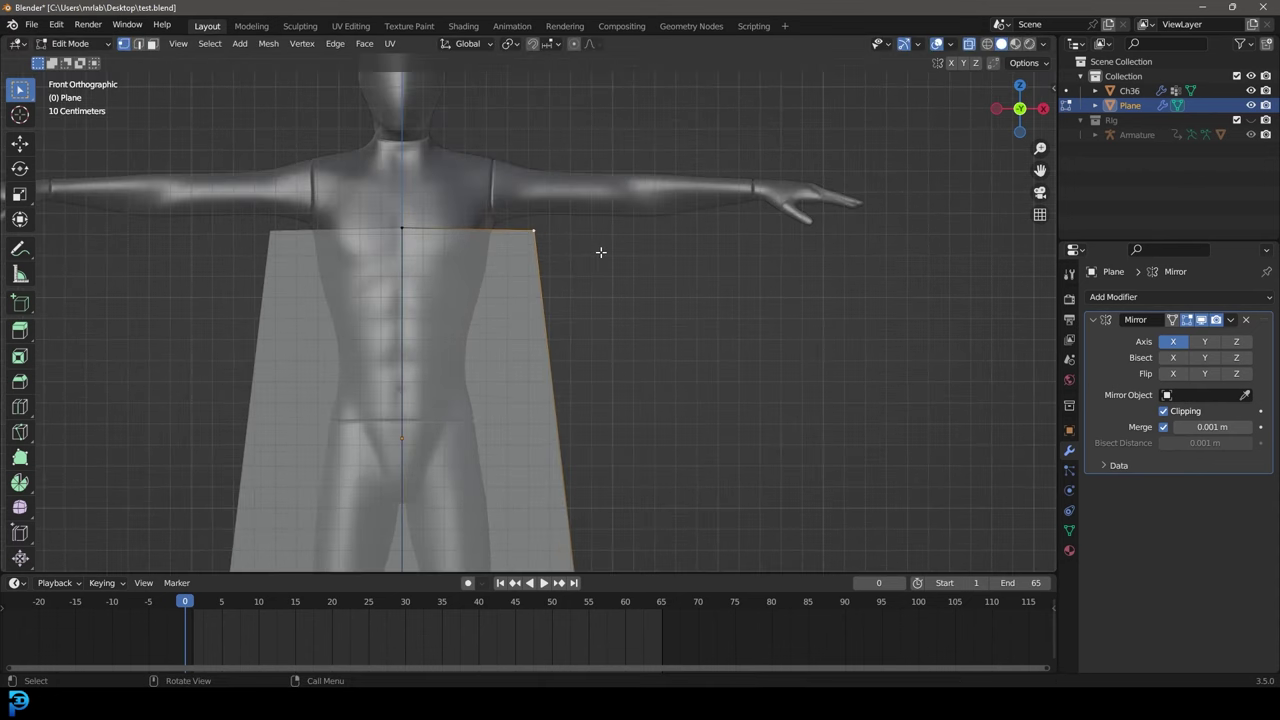
pyautogui.press('g')
pyautogui.click(582, 251)
# - Extrude the plane's top edge up about 0.4 m over the shoulders and adjust the underarm corner slightly
pyautogui.moveTo(448, 212); pyautogui.dragTo(568, 272)
pyautogui.keyDown('shift'); pyautogui.moveTo(526, 245); pyautogui.dragTo(519, 355, button='middle'); pyautogui.keyUp('shift')
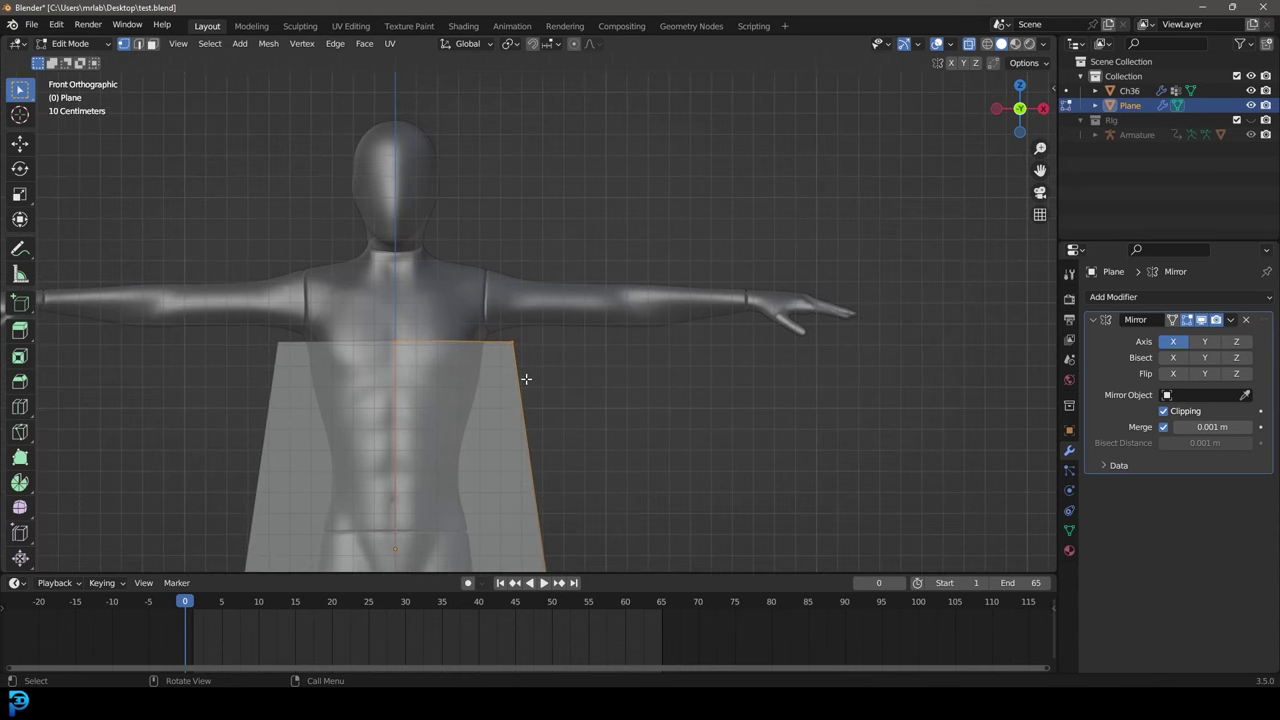
pyautogui.press('e')
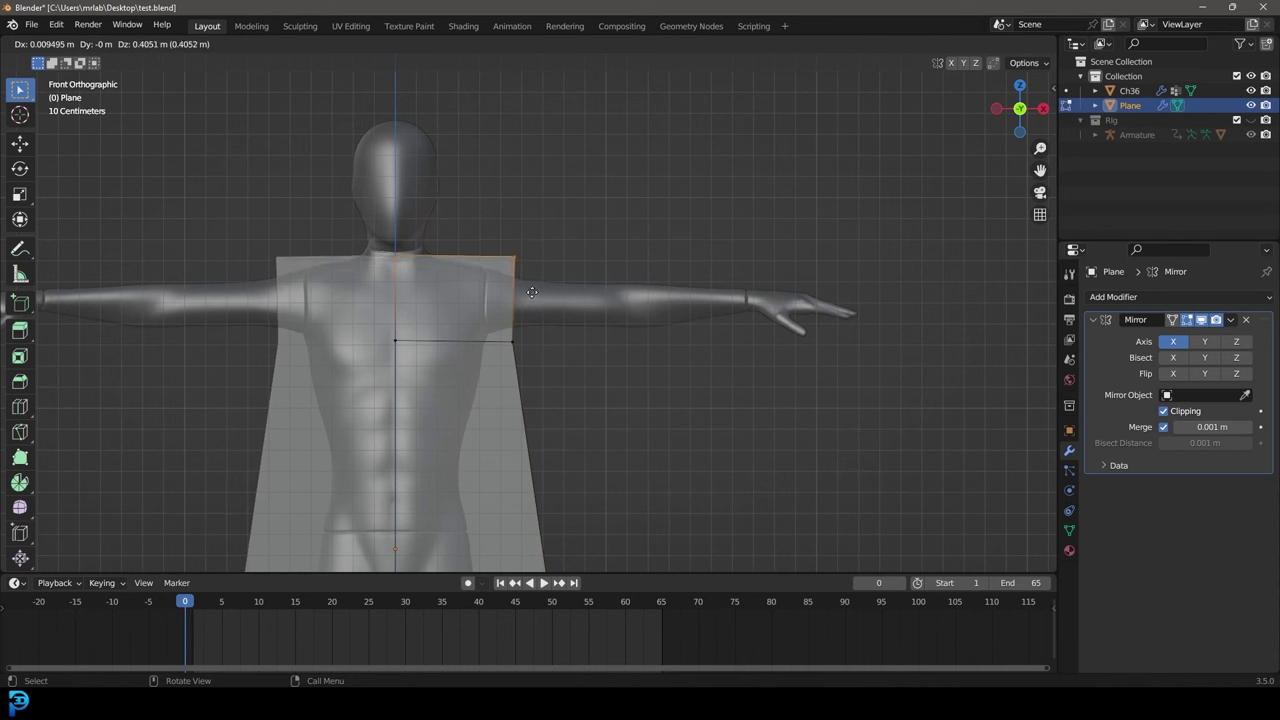
pyautogui.click(532, 298)
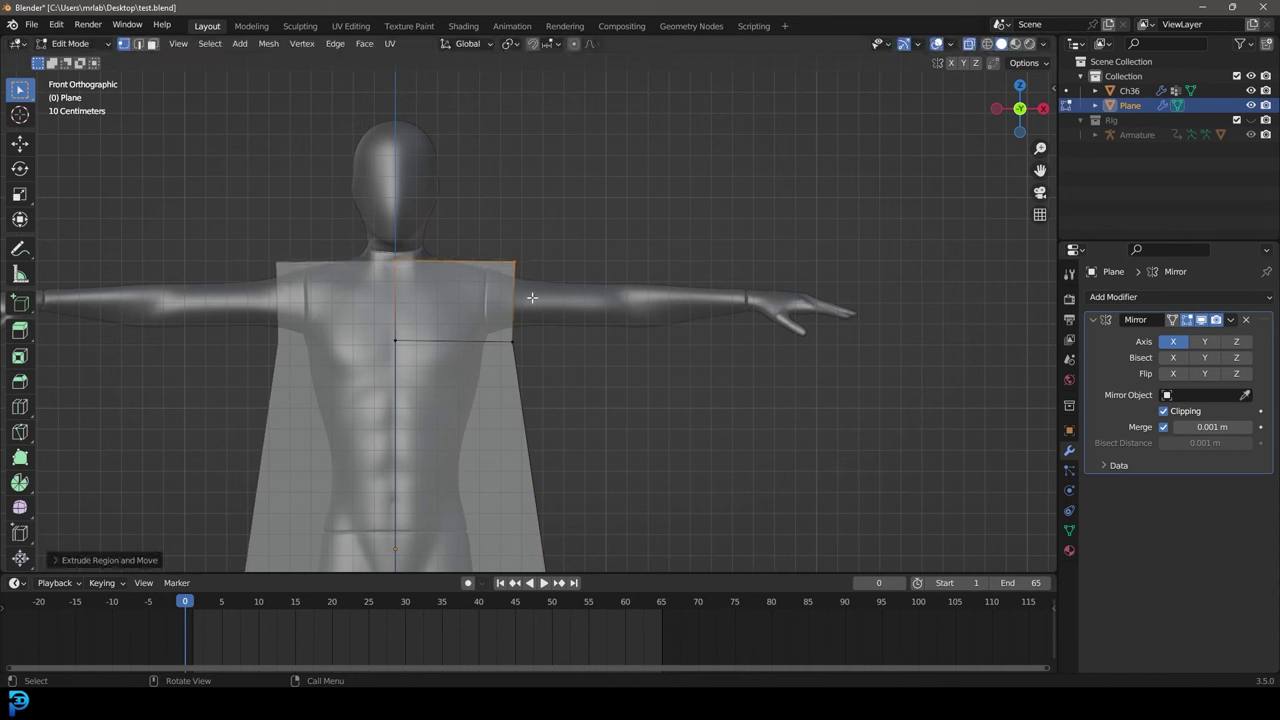
pyautogui.click(534, 356)
pyautogui.press('g')
pyautogui.click(540, 362)
# - Extrude the shoulder's side edge out to the wrist as a sleeve and scale up its end to widen the cuff
pyautogui.moveTo(563, 374); pyautogui.dragTo(480, 216)
pyautogui.keyDown('shift'); pyautogui.moveTo(539, 292); pyautogui.dragTo(492, 276, button='middle'); pyautogui.keyUp('shift')
pyautogui.scroll(3, 492, 276)
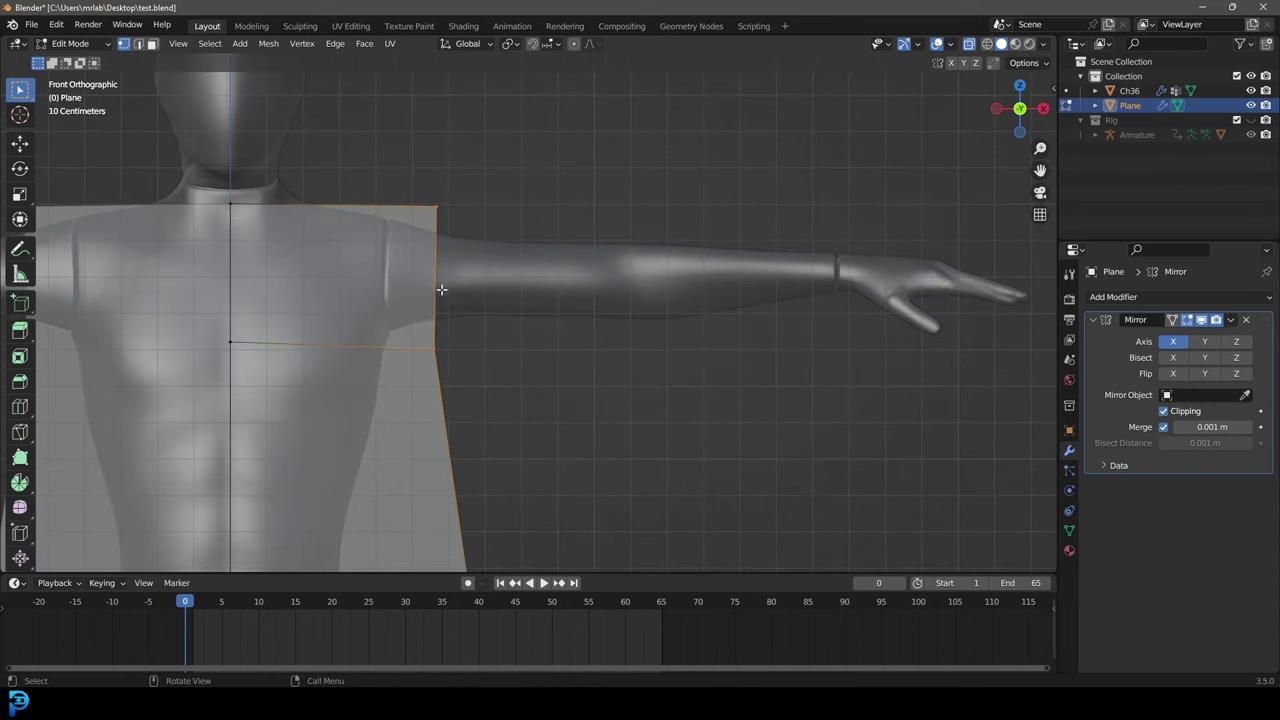
pyautogui.press('e')
pyautogui.click(854, 290)
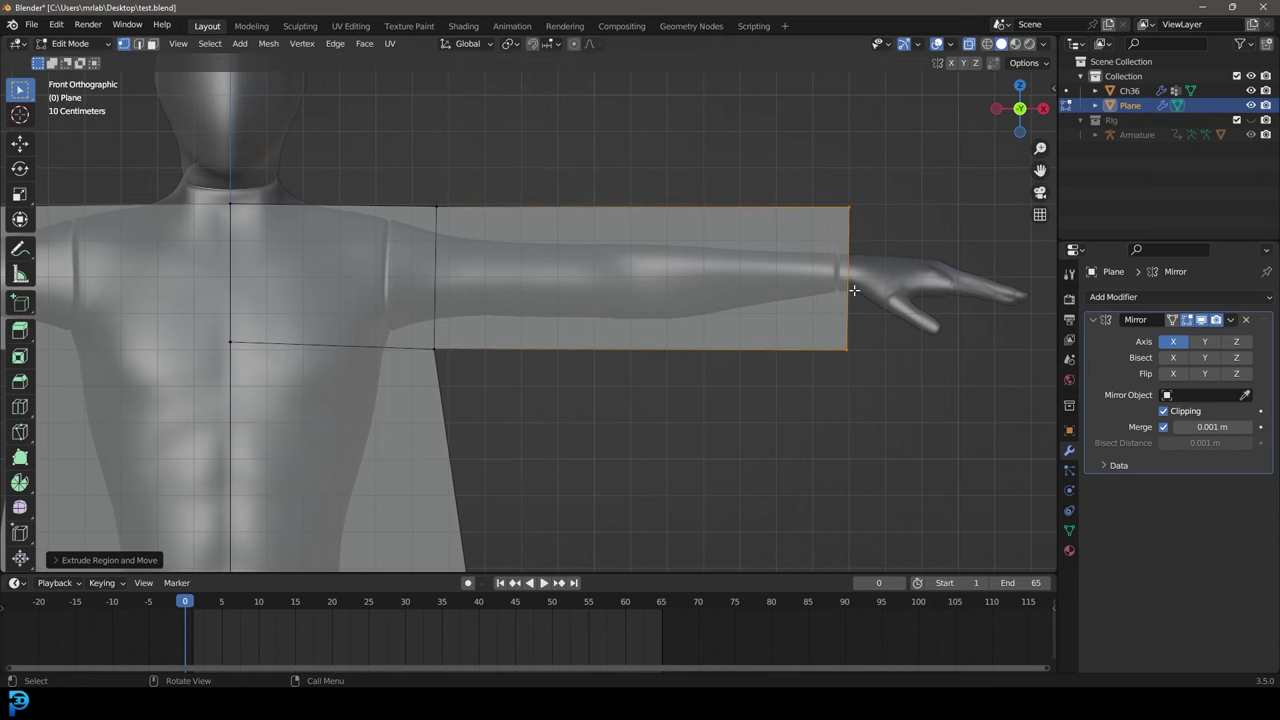
pyautogui.press('s')
pyautogui.click(866, 423)
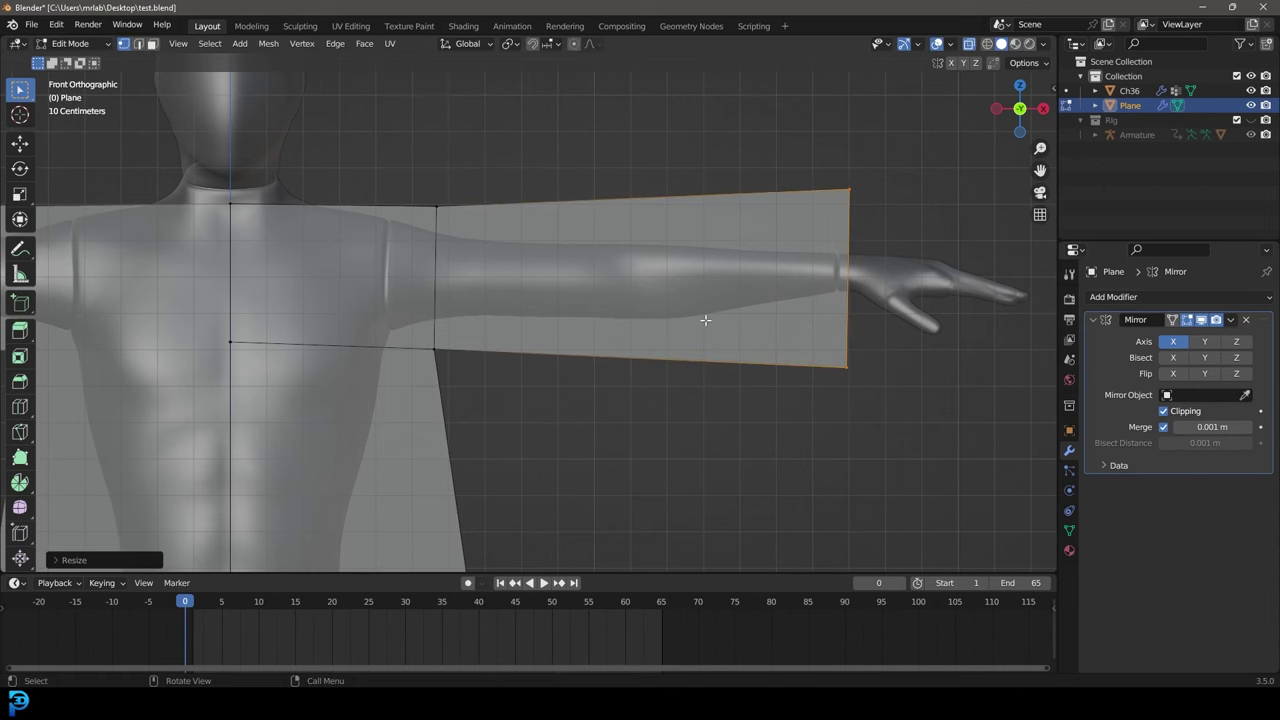
# - Add nine evenly spaced horizontal loop cuts to the cloak's body between underarm and hem
pyautogui.scroll(-4, 706, 320)
pyautogui.keyDown('shift'); pyautogui.moveTo(564, 360); pyautogui.dragTo(589, 198, button='middle'); pyautogui.keyUp('shift')
pyautogui.scroll(-3, 531, 226)
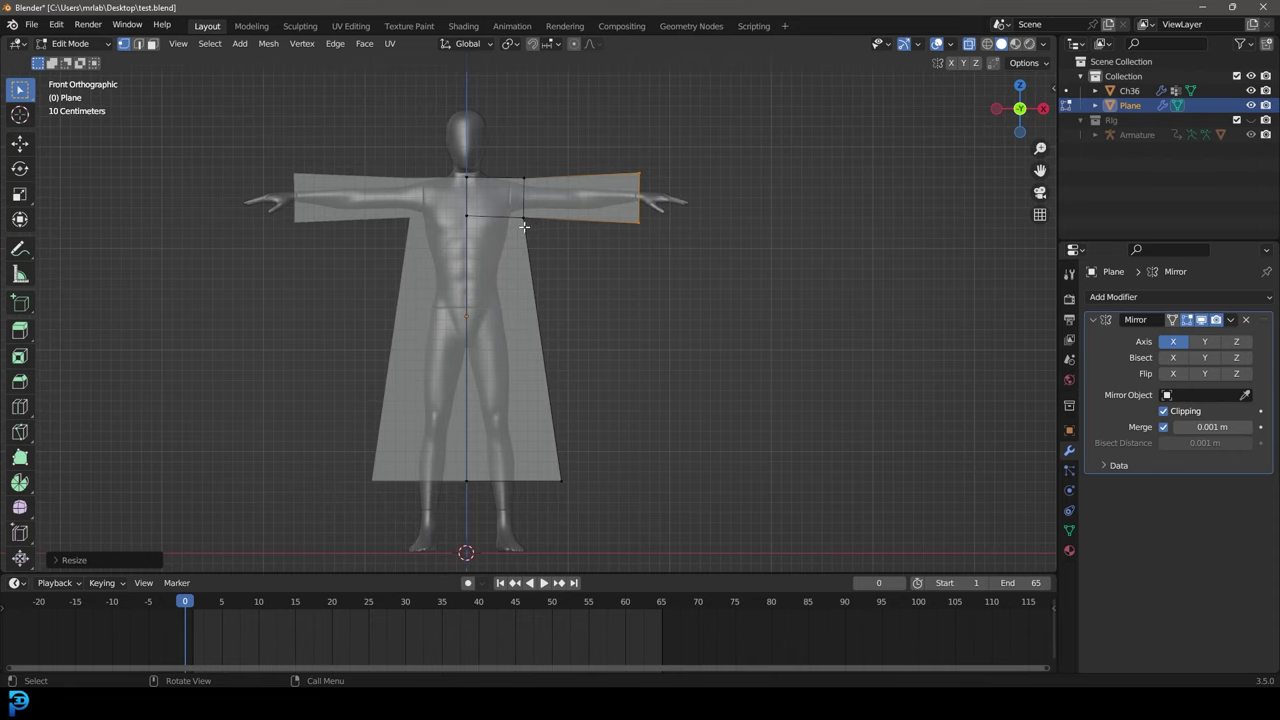
pyautogui.keyDown('shift'); pyautogui.moveTo(487, 200); pyautogui.dragTo(483, 236, button='middle'); pyautogui.keyUp('shift')
pyautogui.keyDown('shift'); pyautogui.moveTo(537, 366); pyautogui.dragTo(537, 251, button='middle'); pyautogui.keyUp('shift')
pyautogui.scroll(2, 537, 251)
pyautogui.hotkey('ctrl', 'r')
pyautogui.scroll(7, 530, 268)
pyautogui.scroll(1, 528, 263)
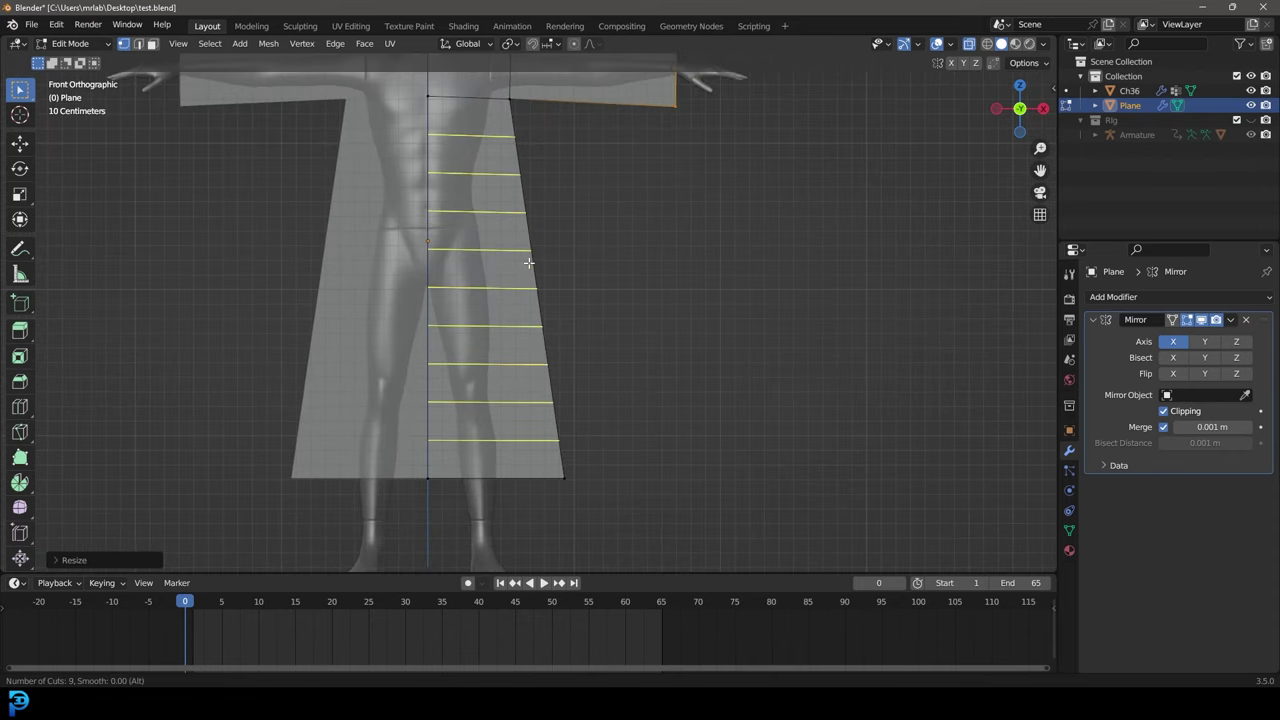
pyautogui.click(530, 264)
pyautogui.rightClick(530, 264)
# - Add two vertical loop cuts through the cloak's chest and body
pyautogui.keyDown('shift'); pyautogui.moveTo(471, 92); pyautogui.dragTo(477, 231, button='middle'); pyautogui.keyUp('shift')
pyautogui.hotkey('ctrl', 'r')
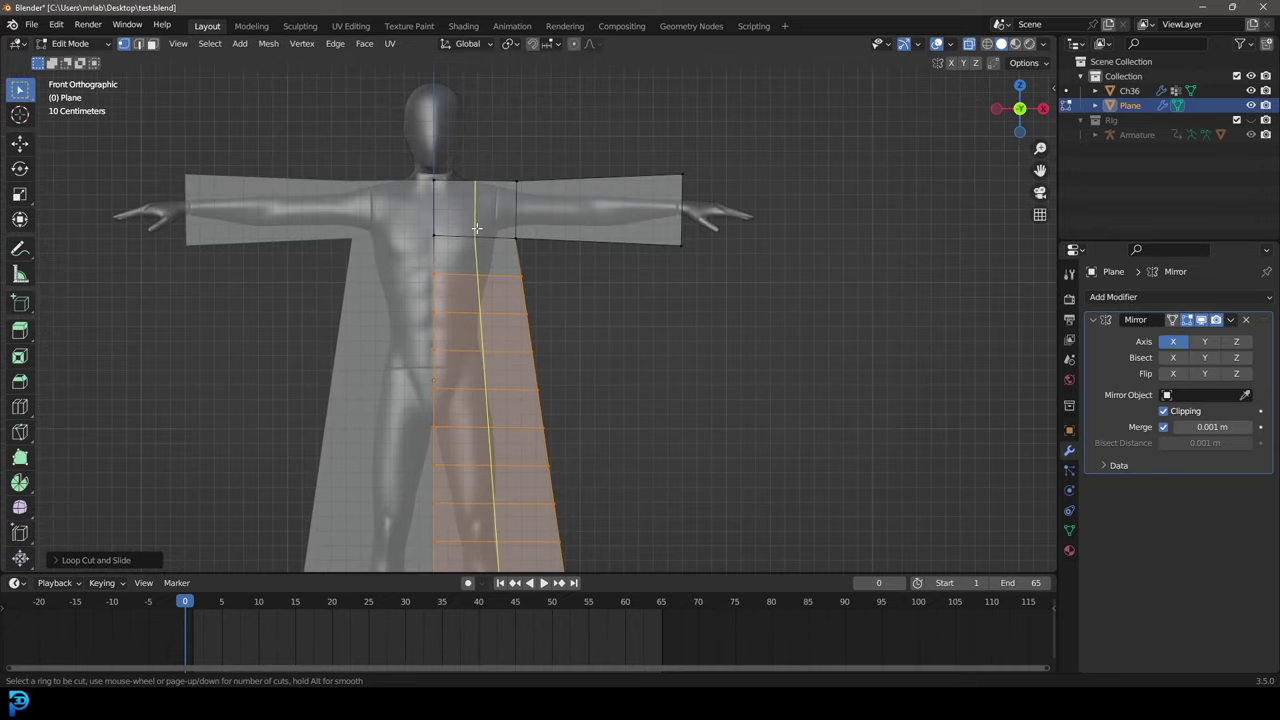
pyautogui.click(477, 228)
pyautogui.click(508, 250)
pyautogui.scroll(-1, 510, 253)
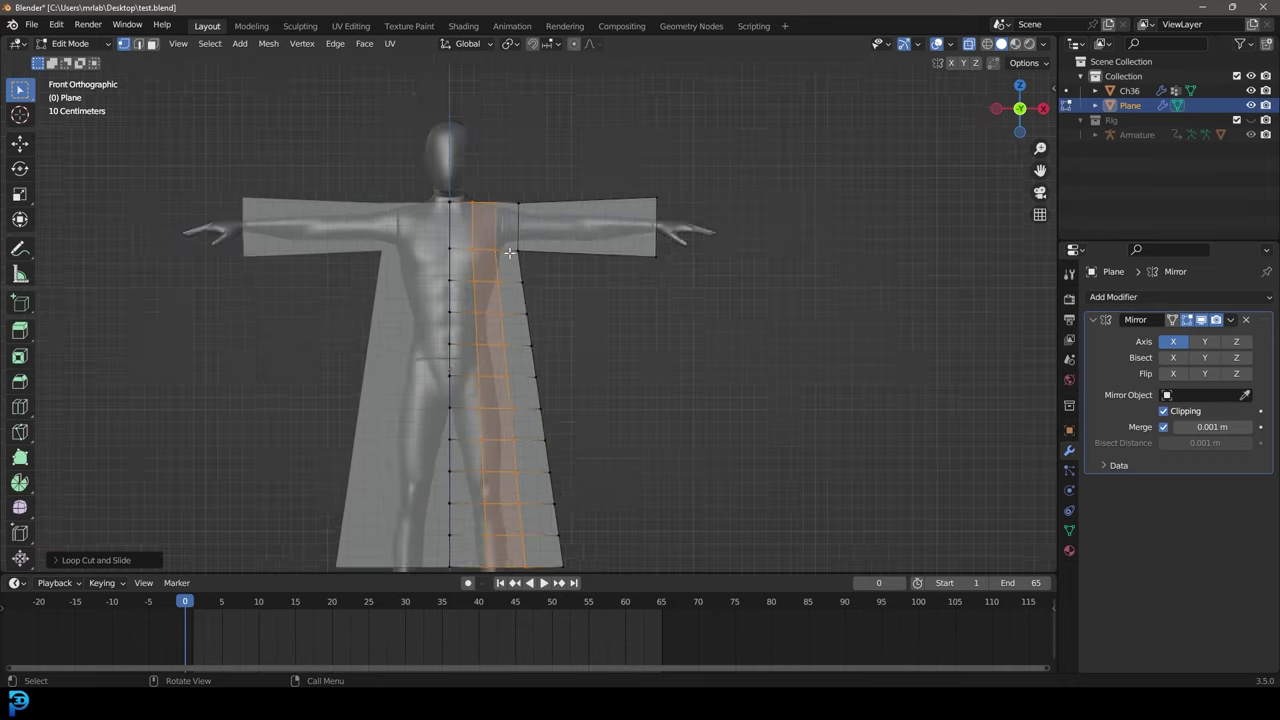
# - Add four evenly spaced loop cuts across the sleeve
pyautogui.scroll(-3, 510, 253)
pyautogui.scroll(5, 530, 210)
pyautogui.hotkey('ctrl', 'r')
pyautogui.scroll(3, 538, 198)
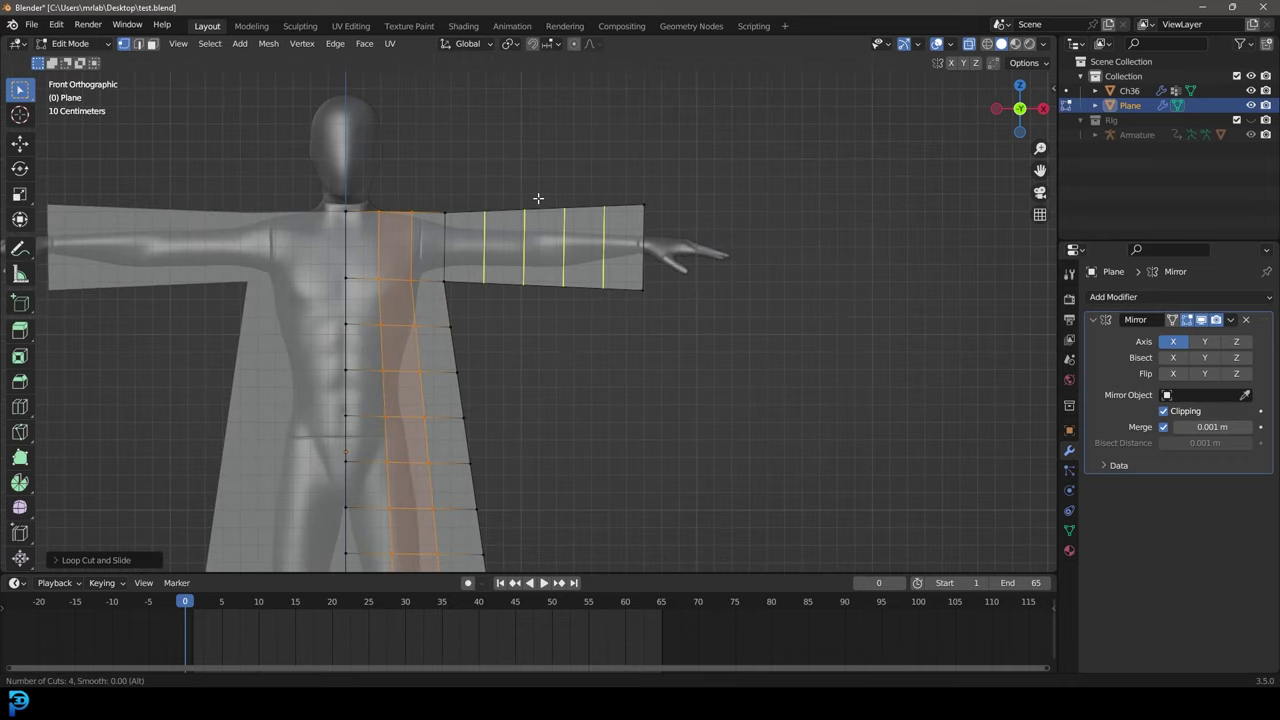
pyautogui.click(538, 198)
pyautogui.rightClick(538, 198)
# - Add one centred horizontal loop cut running through the chest and along the sleeve
pyautogui.scroll(-3, 520, 220)
pyautogui.hotkey('ctrl', 'r')
pyautogui.scroll(3, 469, 236)
pyautogui.click(397, 246)
pyautogui.rightClick(432, 248)
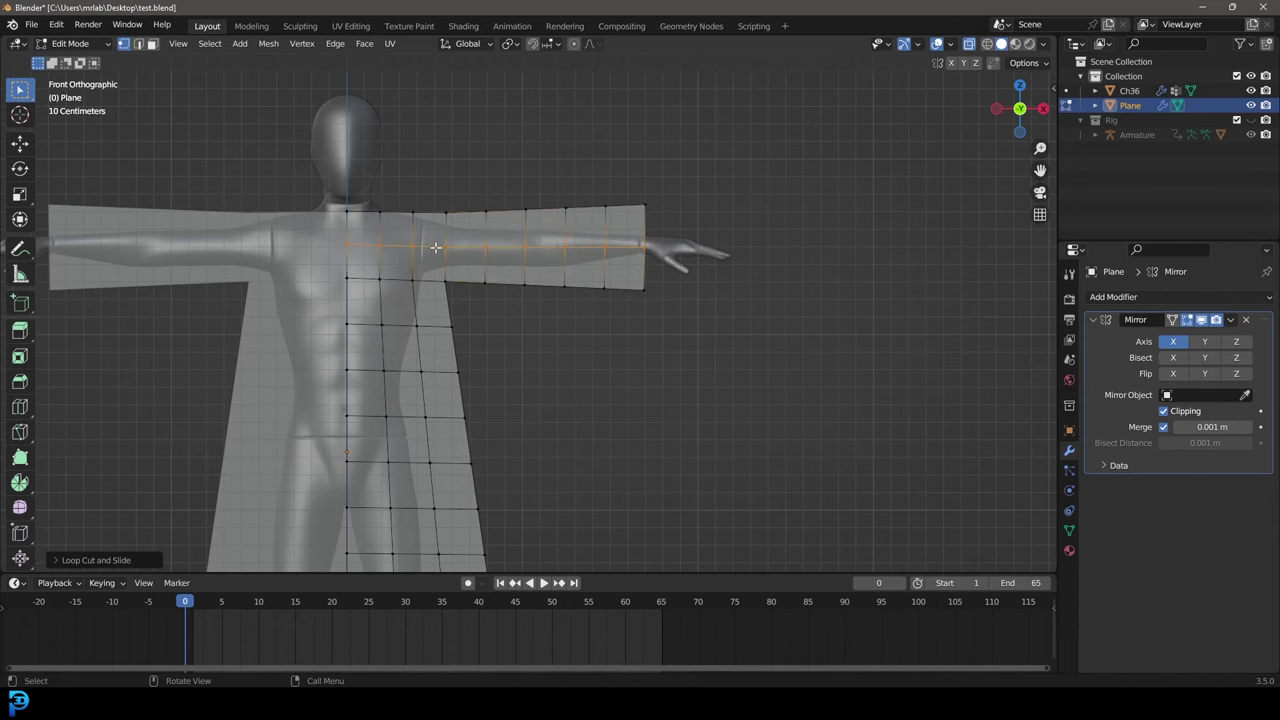
# - Select the entire cloak mesh and subdivide it with 3 cuts
pyautogui.scroll(-4, 460, 290)
pyautogui.press('a')
pyautogui.keyDown('shift'); pyautogui.moveTo(559, 334); pyautogui.dragTo(537, 300, button='middle'); pyautogui.keyUp('shift')
pyautogui.scroll(5, 403, 234)
pyautogui.scroll(3, 577, 197)
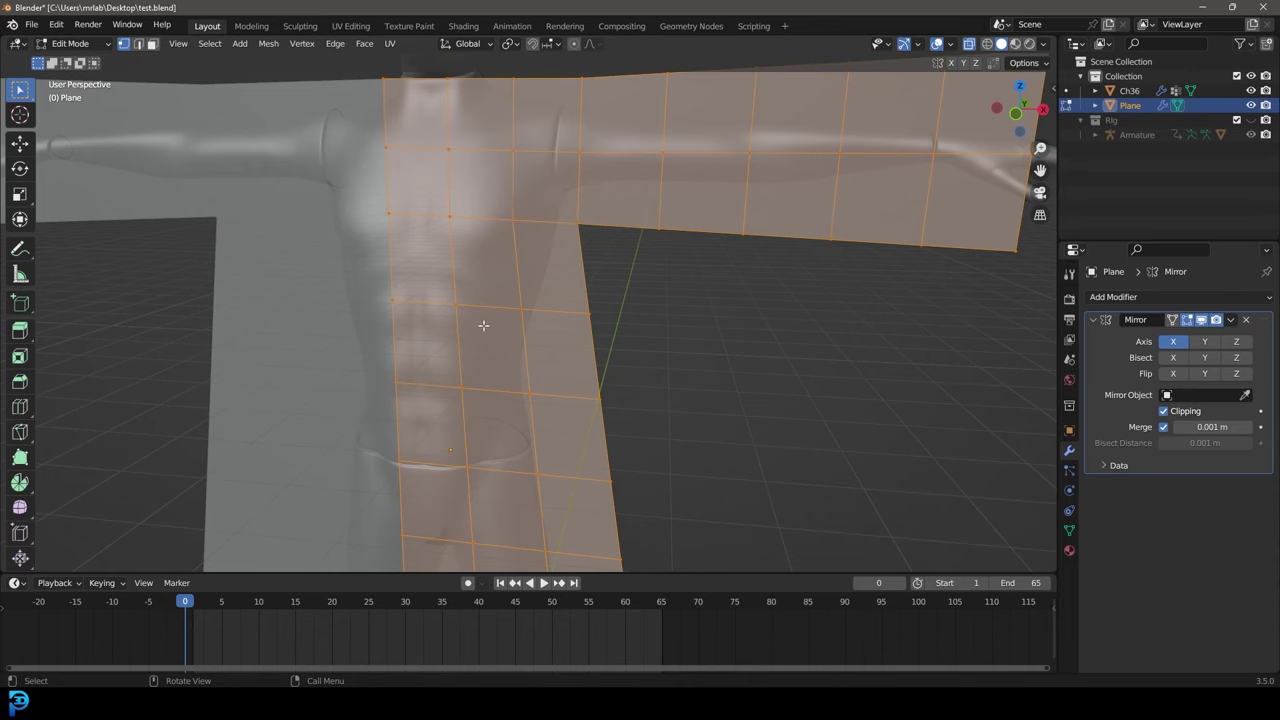
pyautogui.scroll(-3, 505, 185)
pyautogui.rightClick(503, 188)
pyautogui.click(442, 190)
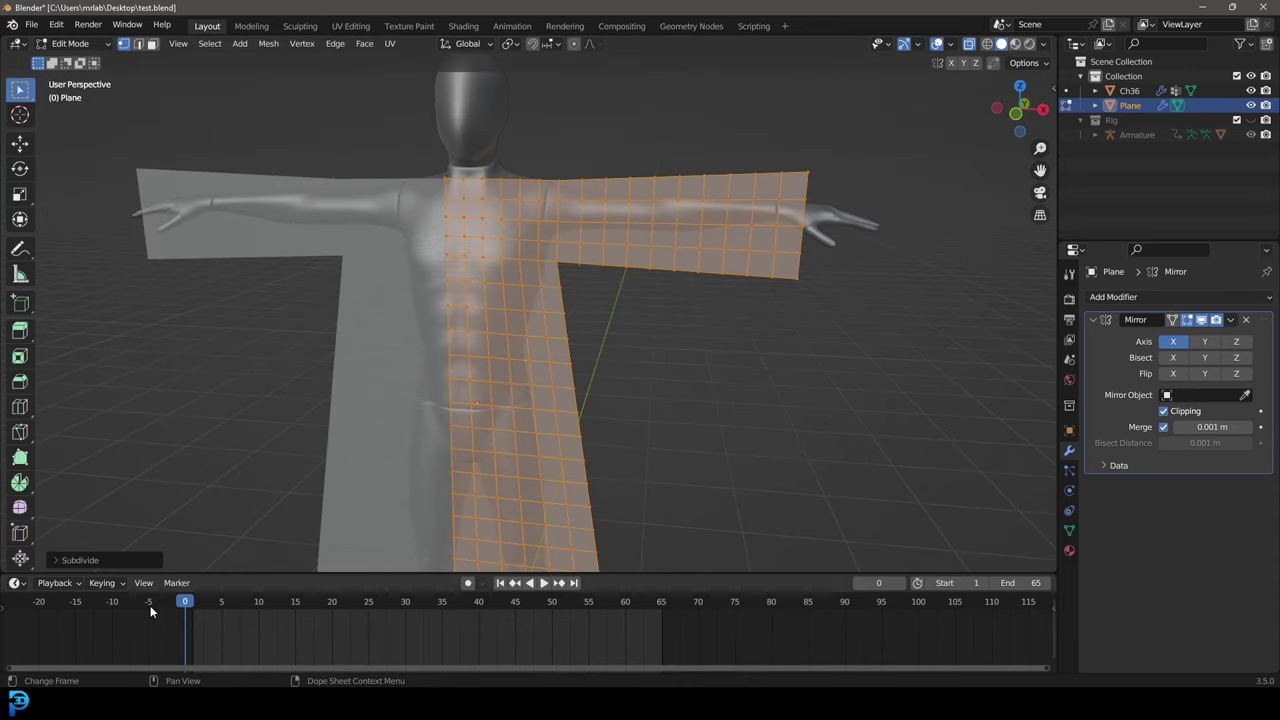
pyautogui.click(58, 562)
pyautogui.doubleClick(237, 458)
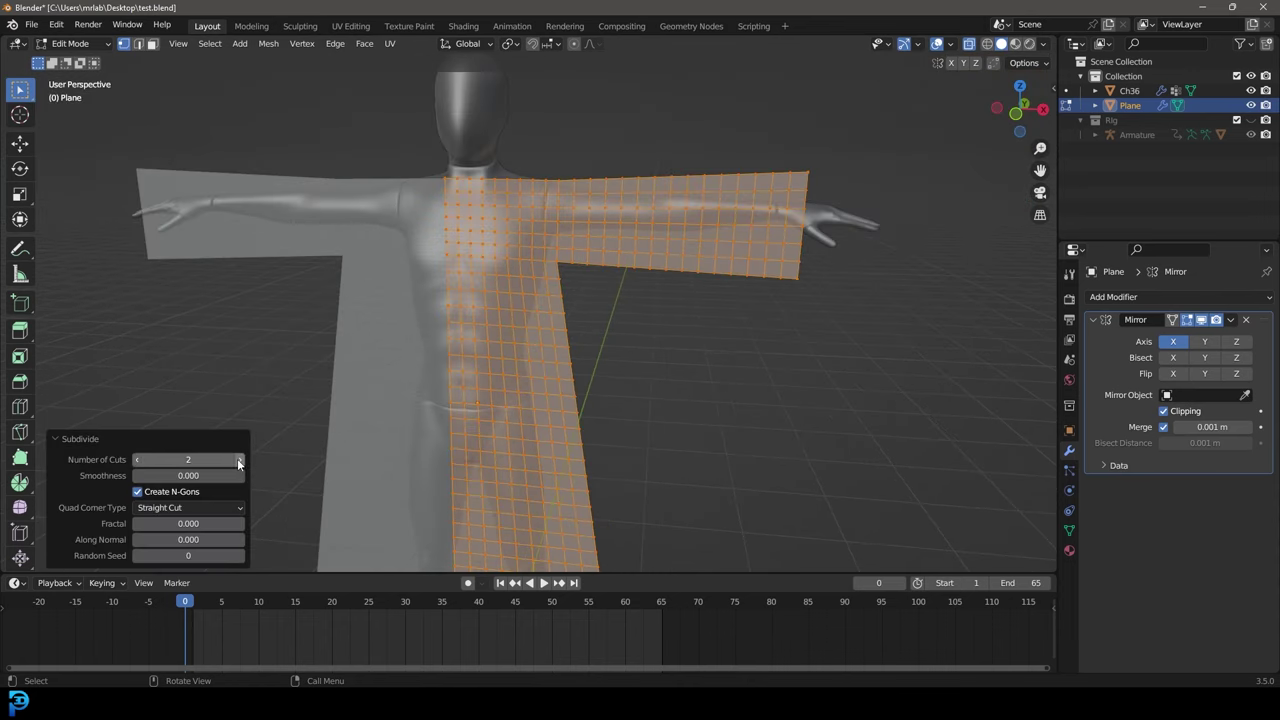
pyautogui.scroll(-4, 641, 325)
pyautogui.moveTo(641, 325); pyautogui.dragTo(486, 337, button='middle')
pyautogui.click(62, 438)
# - Extrude the neckline vertices upward about 0.22 m along Z to form the collar
pyautogui.moveTo(385, 298); pyautogui.dragTo(550, 280, button='middle')
pyautogui.scroll(6, 550, 280)
pyautogui.scroll(-4, 489, 331)
pyautogui.keyDown('shift'); pyautogui.moveTo(514, 405); pyautogui.dragTo(521, 292, button='middle'); pyautogui.keyUp('shift')
pyautogui.press('KP_1')
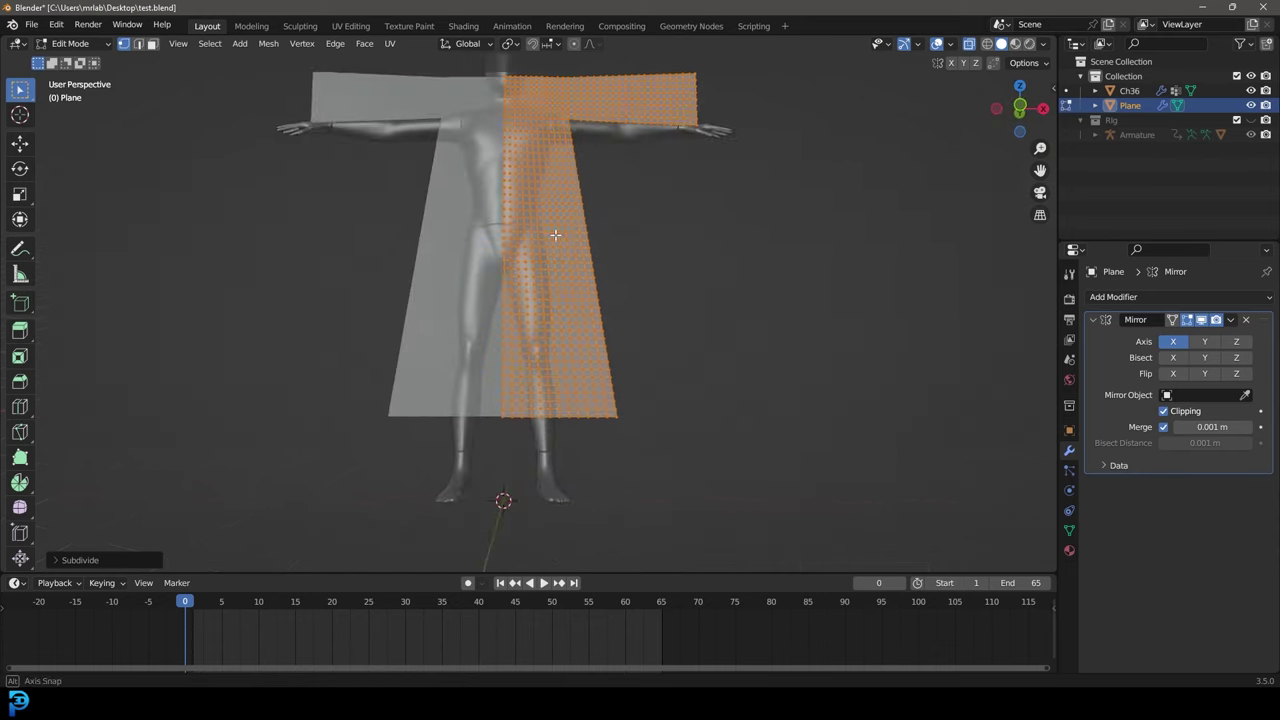
pyautogui.scroll(5, 555, 257)
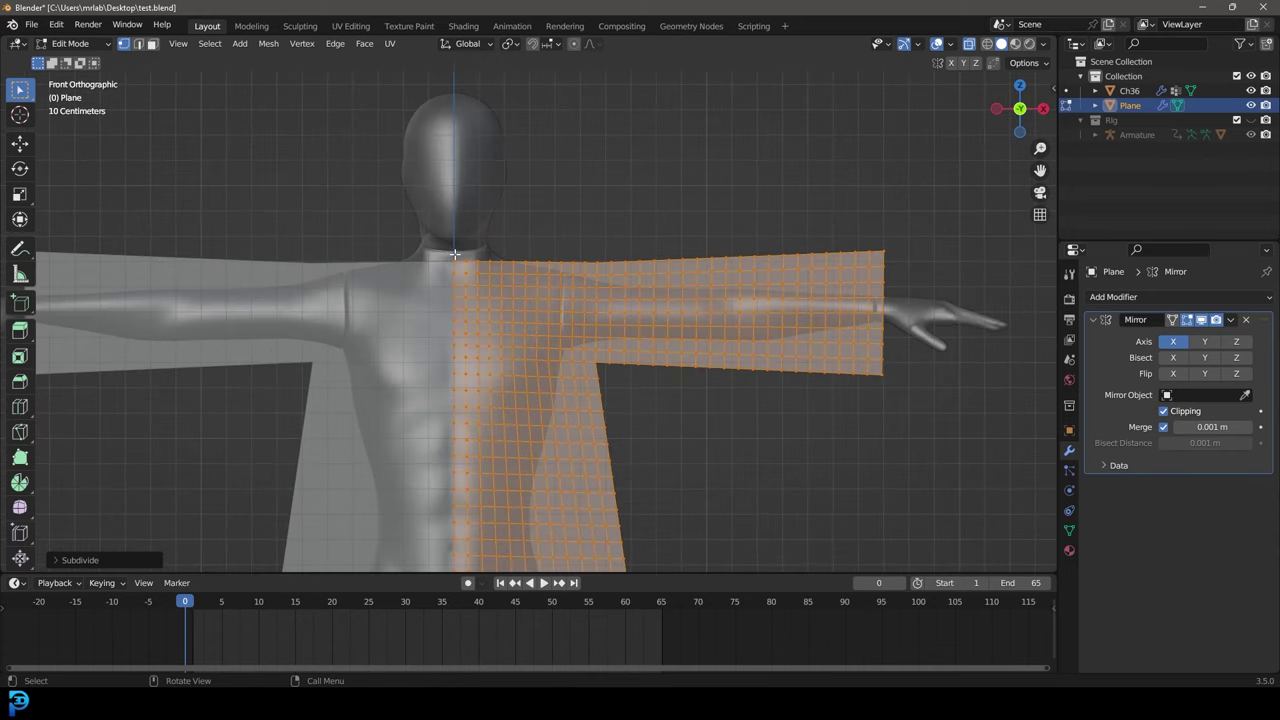
pyautogui.hotkey('alt', 'a')
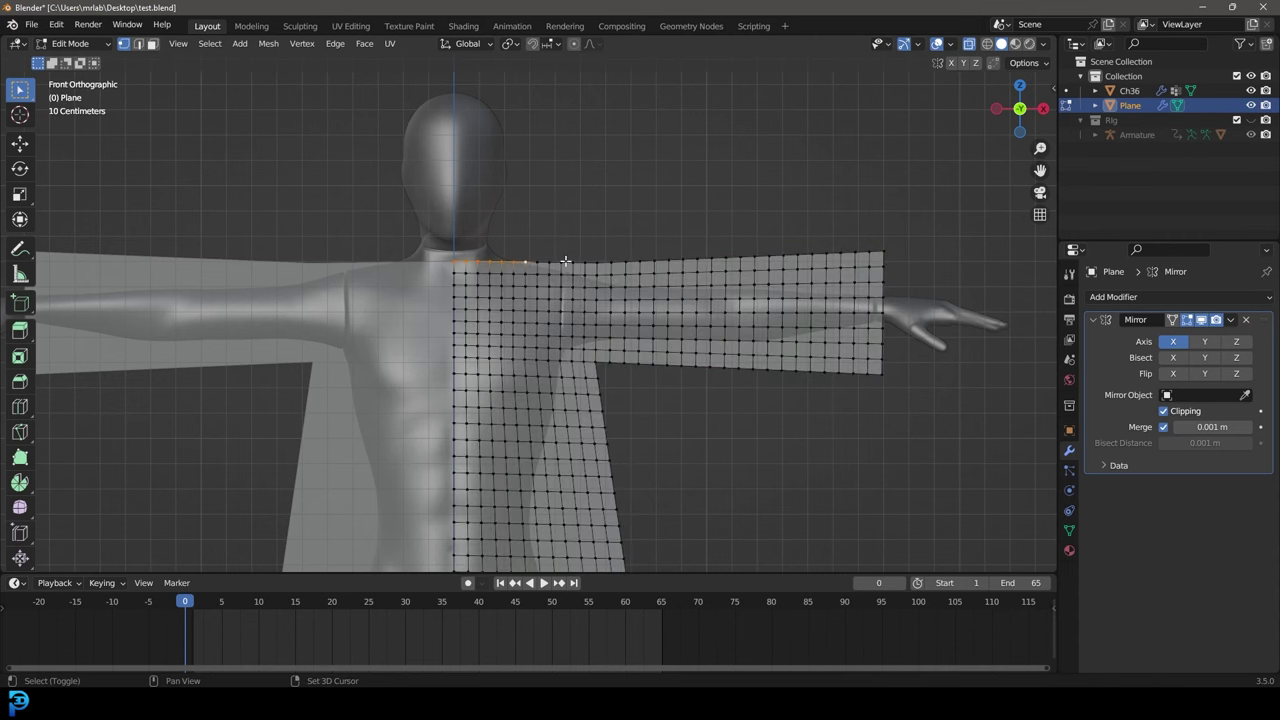
pyautogui.keyDown('shift'); pyautogui.moveTo(531, 275); pyautogui.dragTo(537, 310, button='middle'); pyautogui.keyUp('shift')
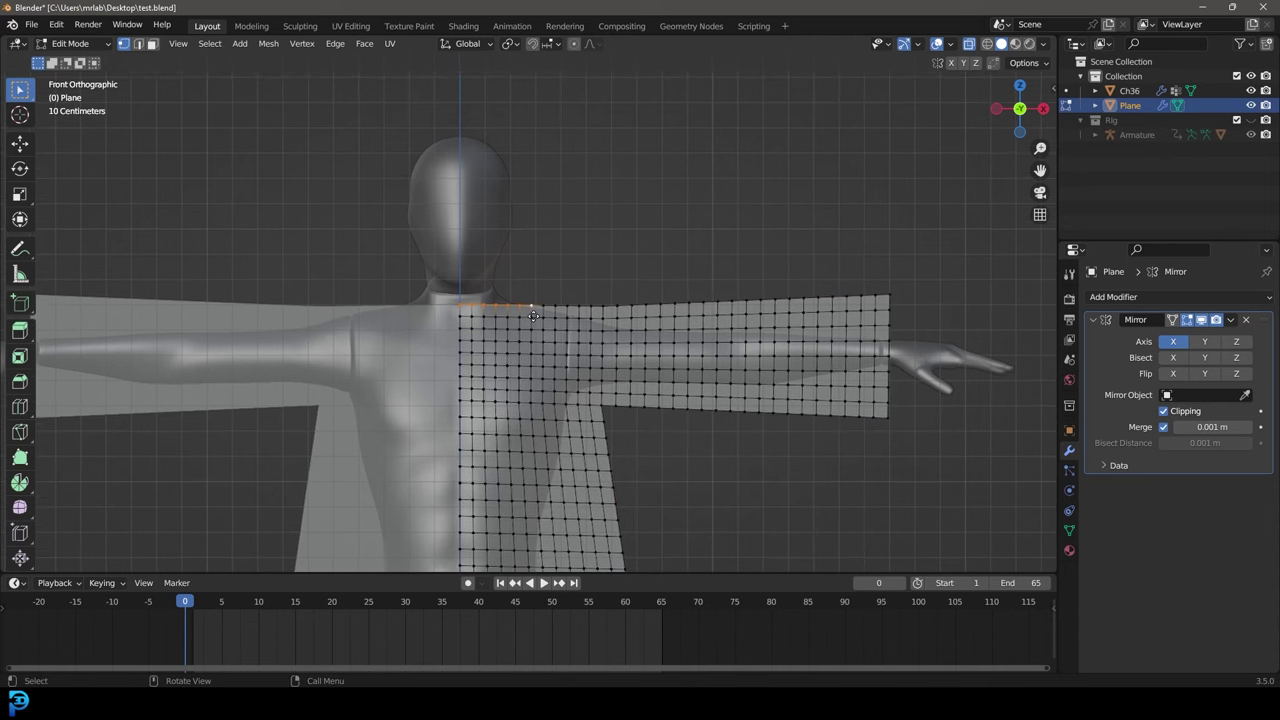
pyautogui.press('e')
pyautogui.press('z')
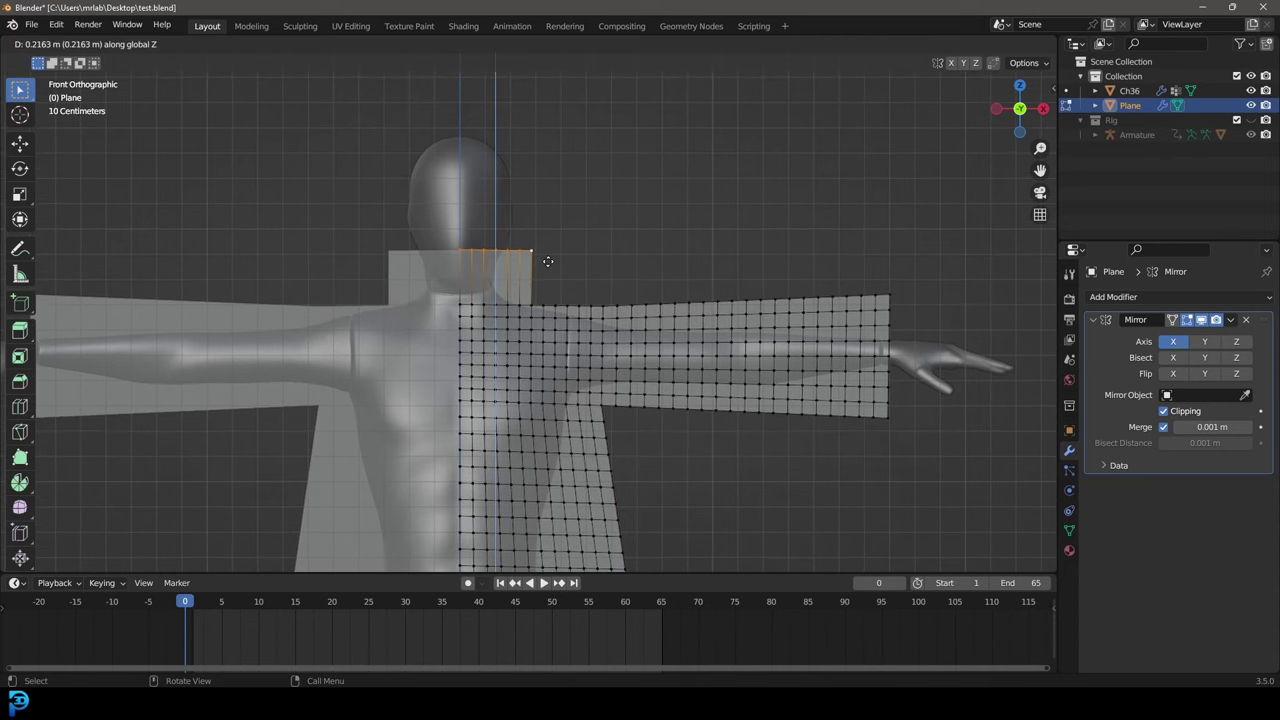
pyautogui.click(548, 261)
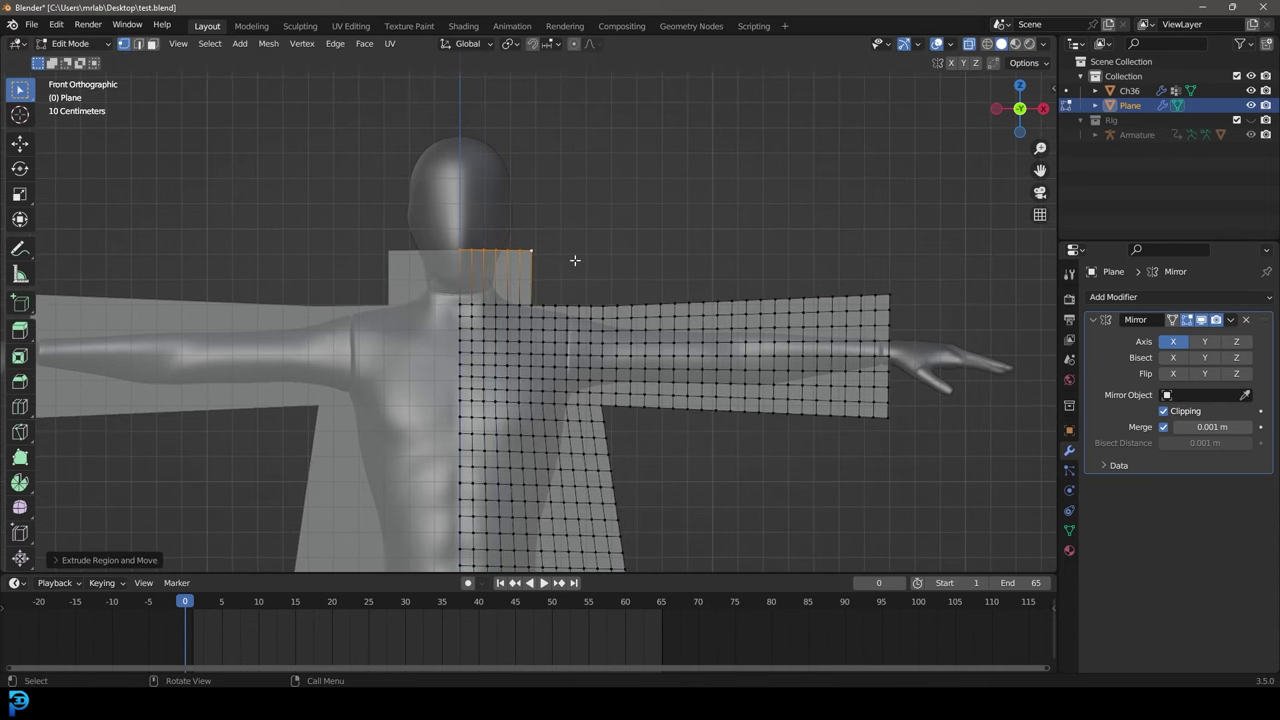
# - Scale the collar's top edge outward and shift its inner vertices to even out their spacing
pyautogui.press('s')
pyautogui.click(597, 260)
pyautogui.scroll(1, 590, 258)
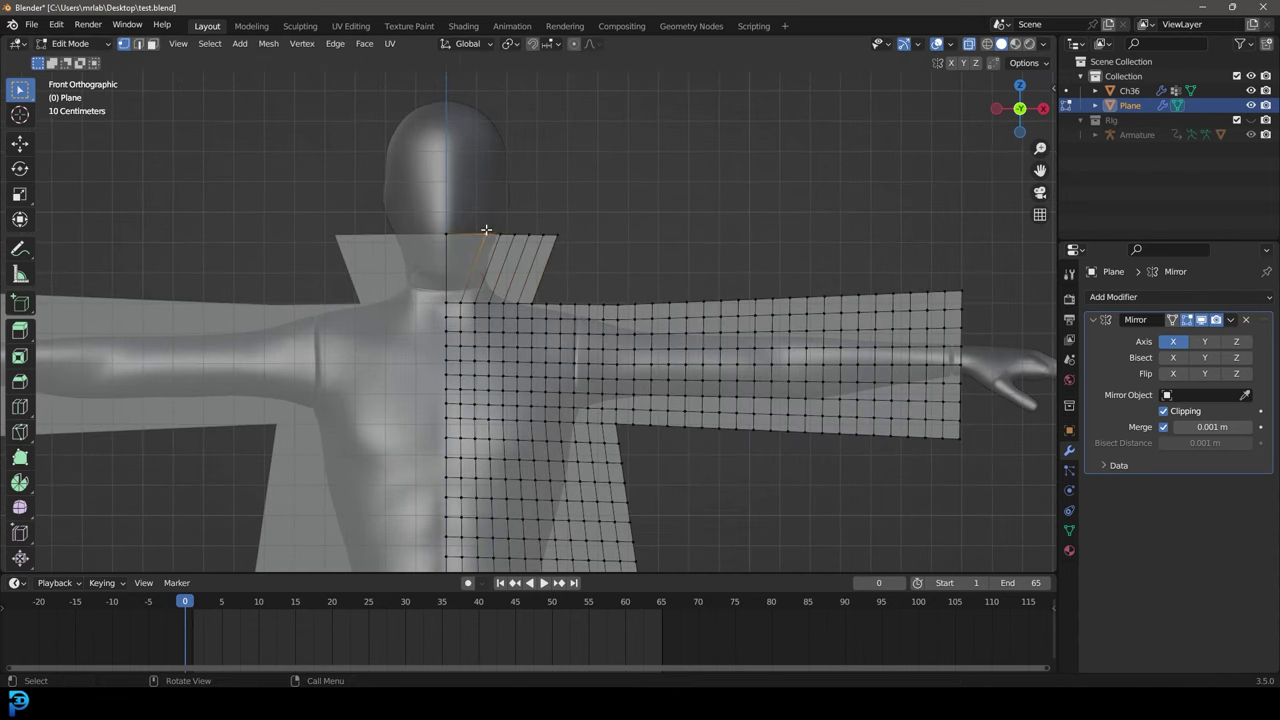
pyautogui.scroll(3, 490, 233)
pyautogui.press('g')
pyautogui.click(486, 243)
pyautogui.click(477, 181)
pyautogui.press('g')
pyautogui.click(468, 180)
pyautogui.click(505, 176)
pyautogui.press('g')
pyautogui.click(502, 176)
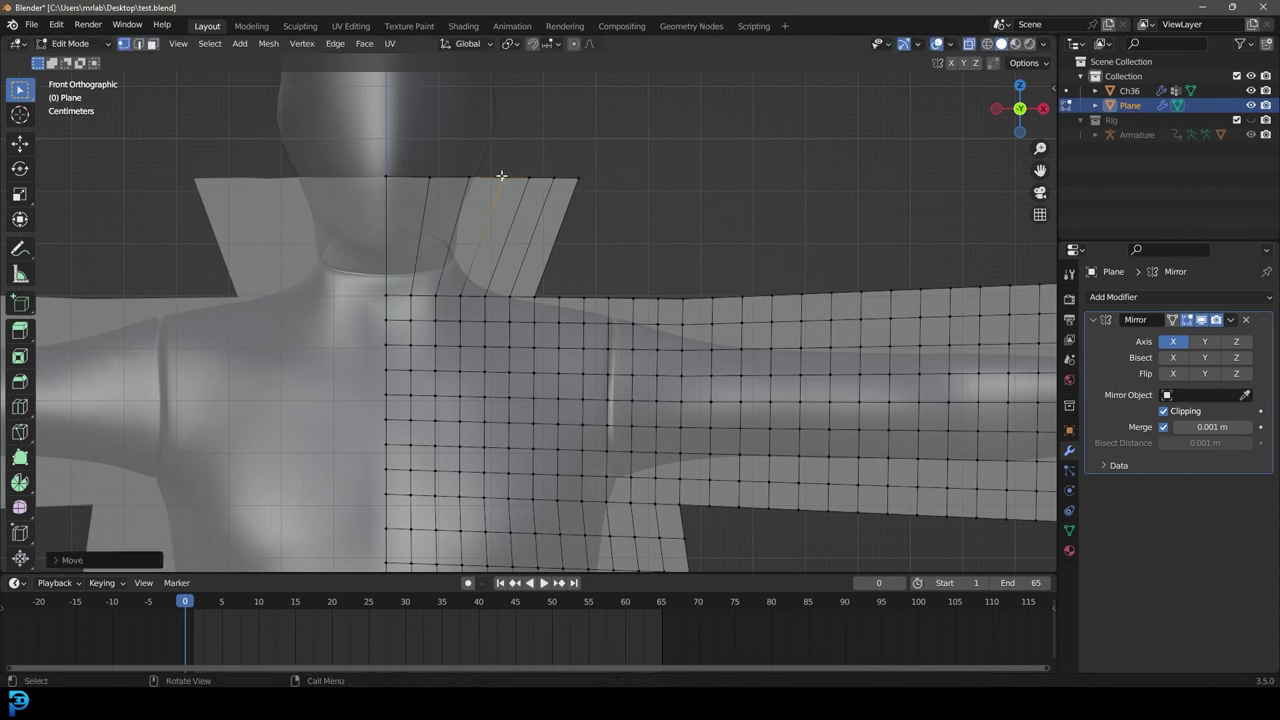
# - Add five evenly spaced horizontal loop cuts across the collar
pyautogui.hotkey('ctrl', 'r')
pyautogui.scroll(4, 483, 239)
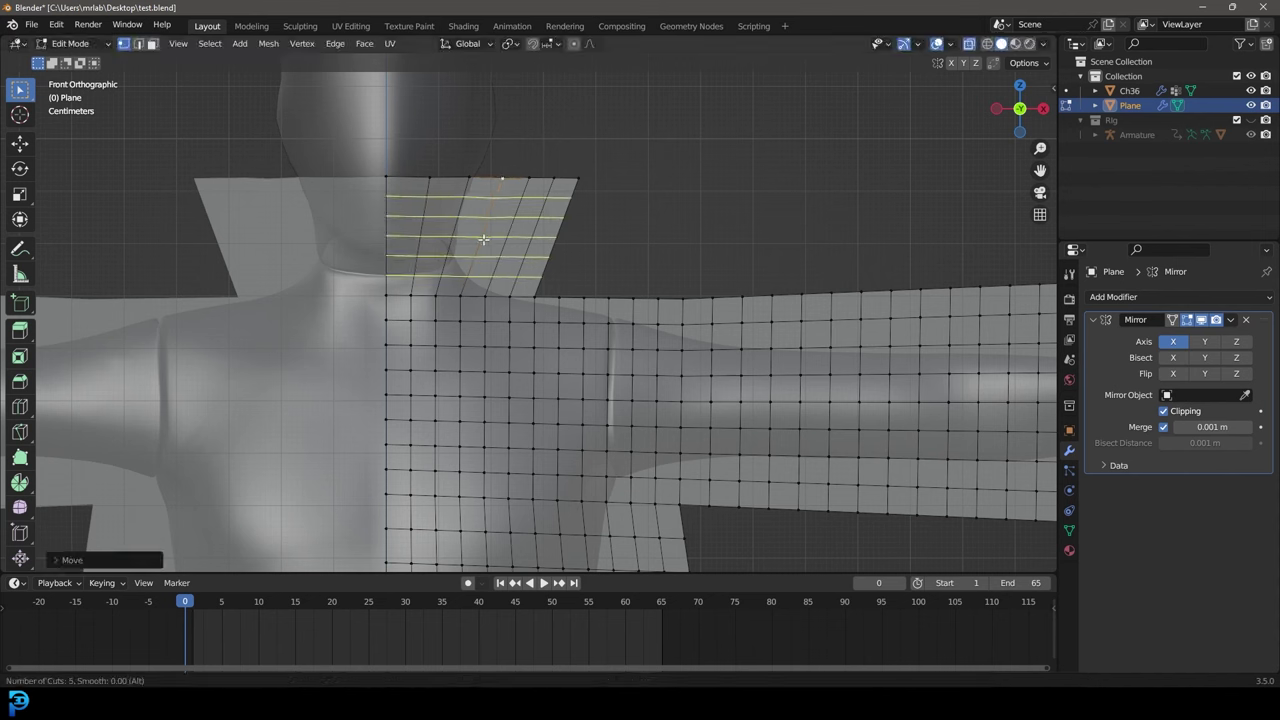
pyautogui.click(483, 239)
pyautogui.rightClick(483, 239)
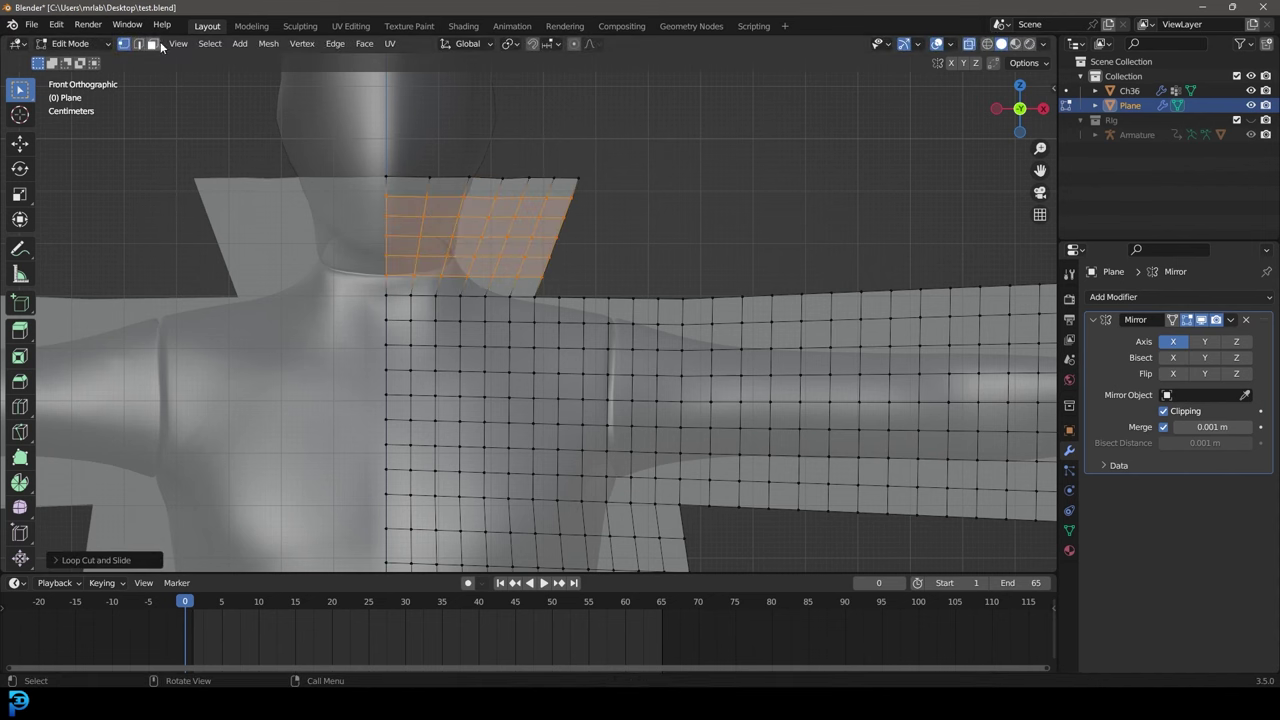
# - Extrude the entire cloak mesh backward past the mannequin and pull the back panel in about 0.2 m along Y
pyautogui.scroll(-5, 436, 204)
pyautogui.keyDown('shift'); pyautogui.moveTo(534, 283); pyautogui.dragTo(528, 257, button='middle'); pyautogui.keyUp('shift')
pyautogui.scroll(-3, 528, 257)
pyautogui.moveTo(630, 232); pyautogui.dragTo(470, 296, button='middle')
pyautogui.press('a')
pyautogui.press('e')
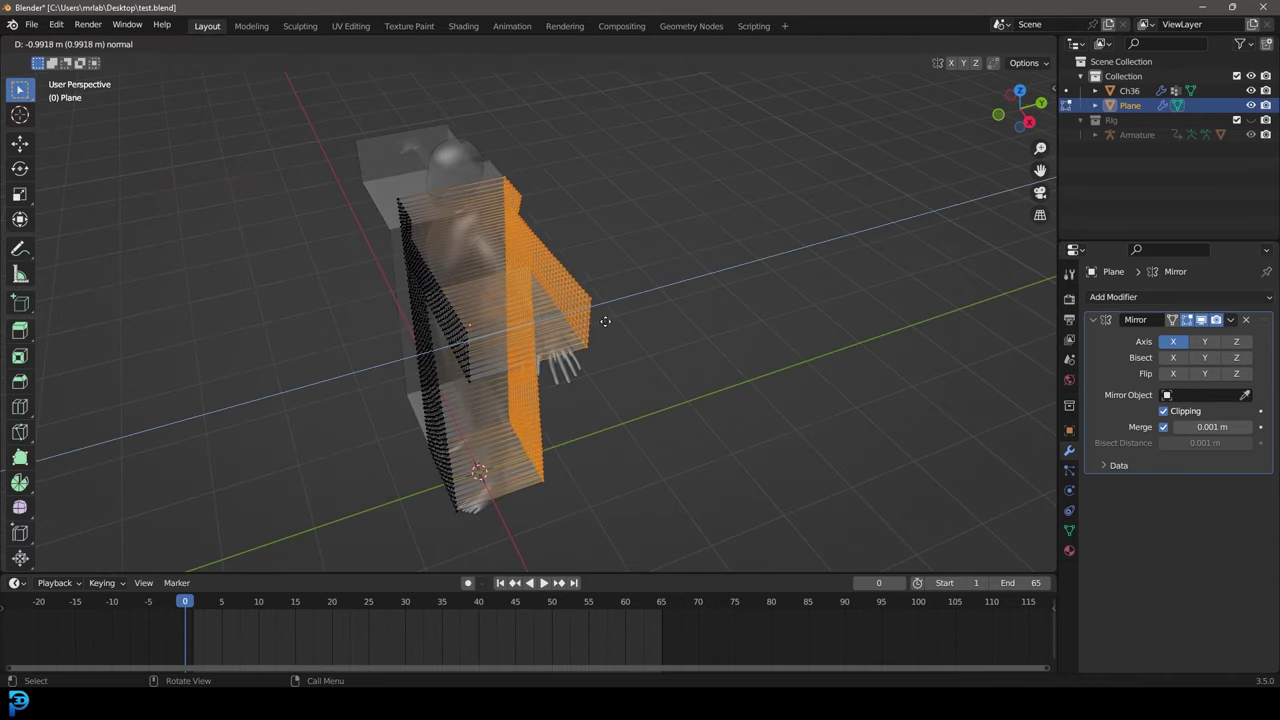
pyautogui.click(622, 321)
pyautogui.moveTo(622, 321); pyautogui.dragTo(589, 300, button='middle')
pyautogui.press('g')
pyautogui.press('x')
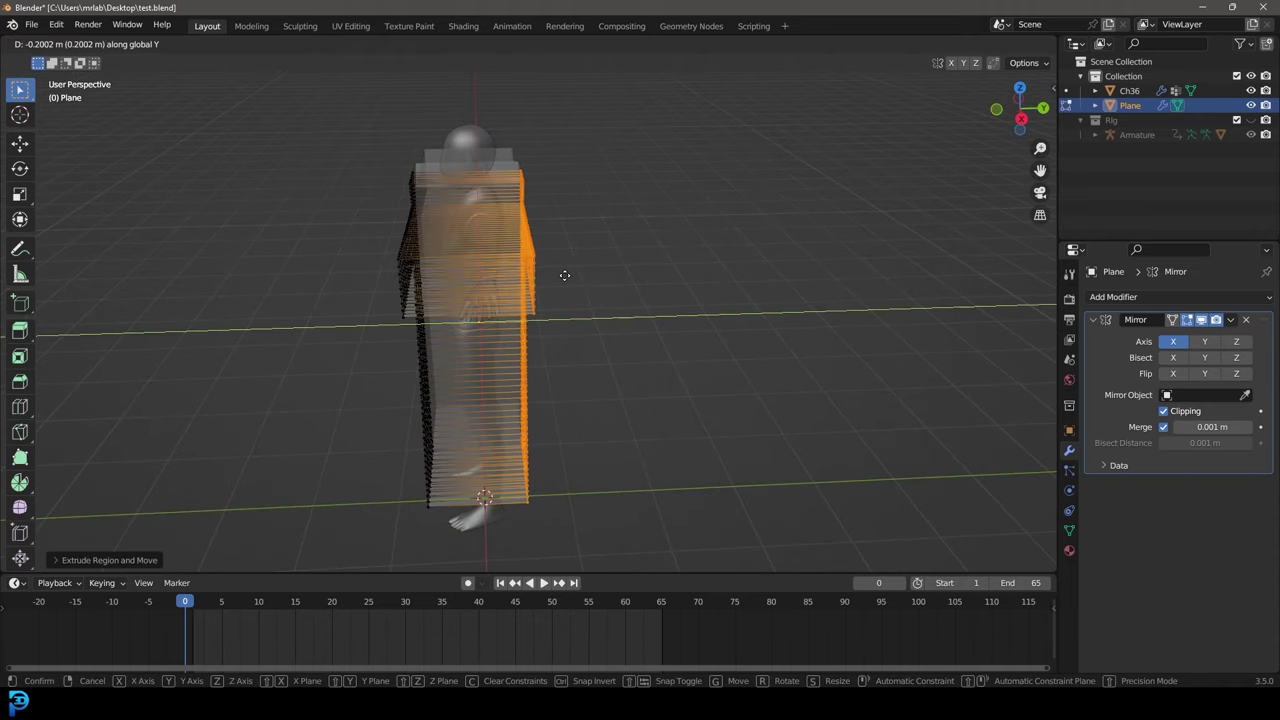
pyautogui.click(562, 274)
# - Turn off X-ray, display the face normals and recalculate all of the cloak's normals to the outside
pyautogui.click(969, 44)
pyautogui.moveTo(617, 250); pyautogui.dragTo(668, 251, button='middle')
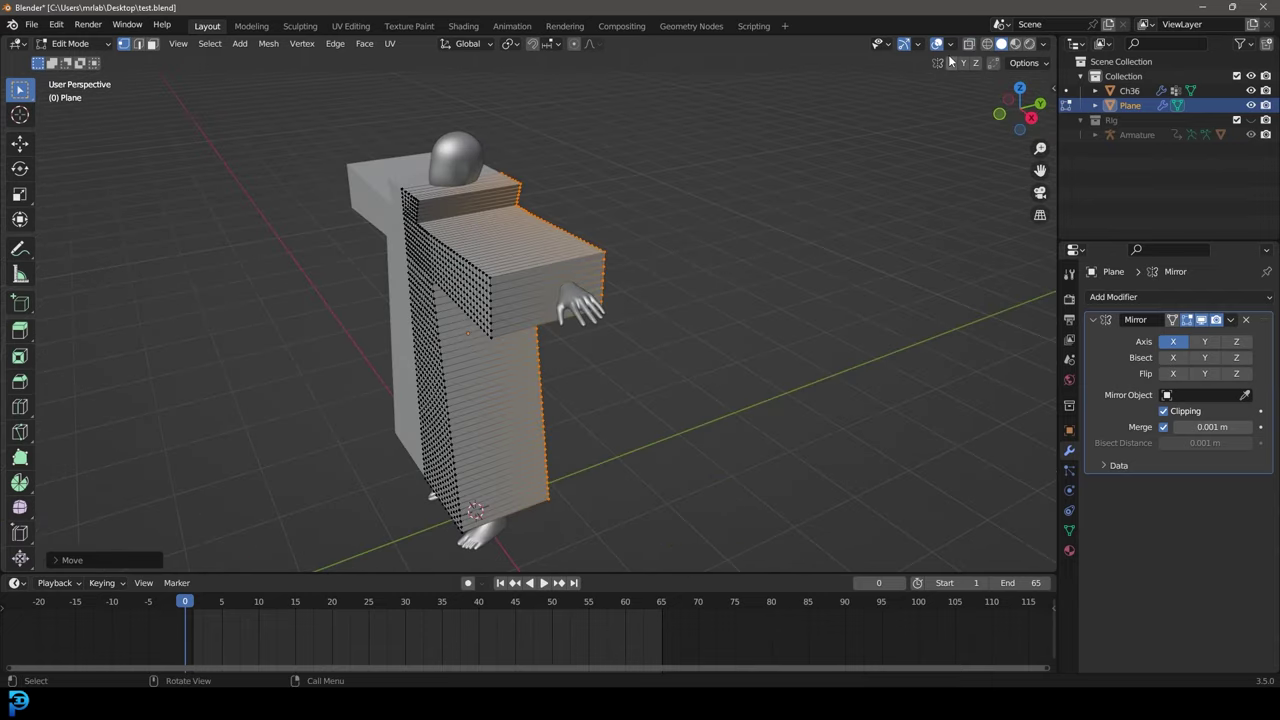
pyautogui.click(951, 46)
pyautogui.click(892, 581)
pyautogui.moveTo(592, 292)
pyautogui.mouseDown(button='middle')
pyautogui.moveTo(500, 274)
pyautogui.moveTo(495, 249)
pyautogui.moveTo(525, 240)
pyautogui.mouseUp(button='middle')
pyautogui.press('z')
pyautogui.click(449, 298)
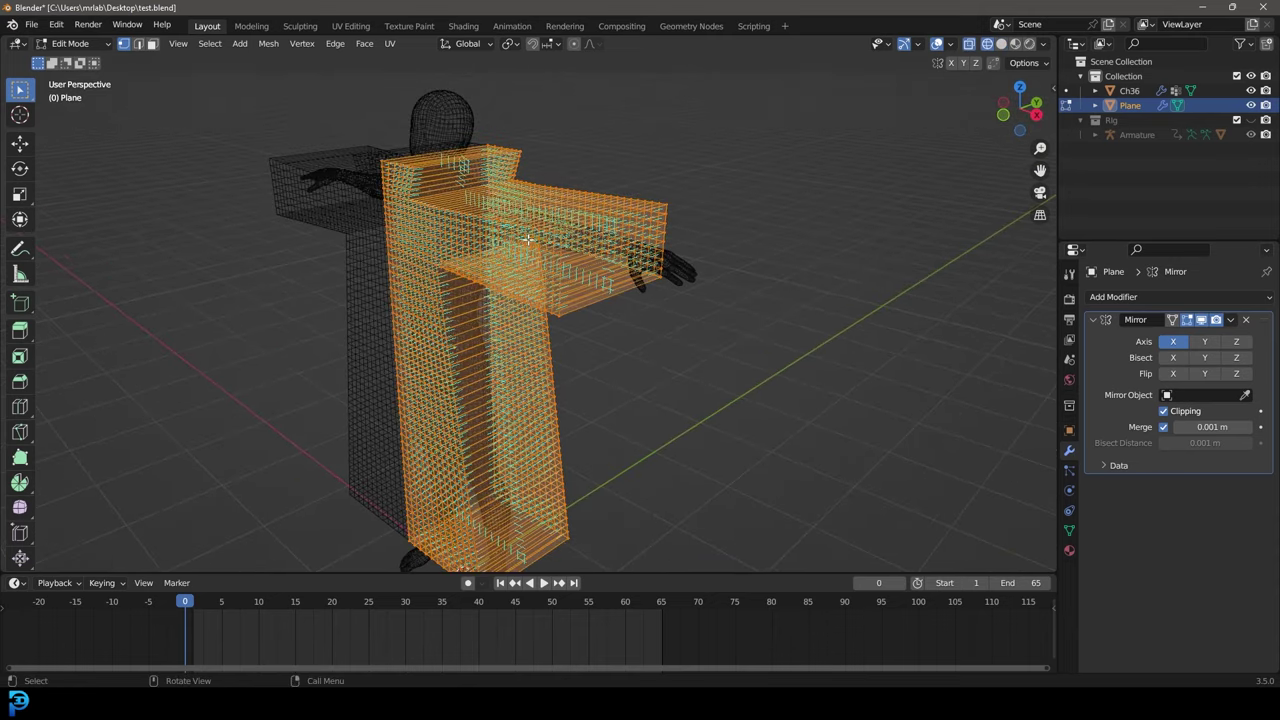
pyautogui.hotkey('alt', 'n')
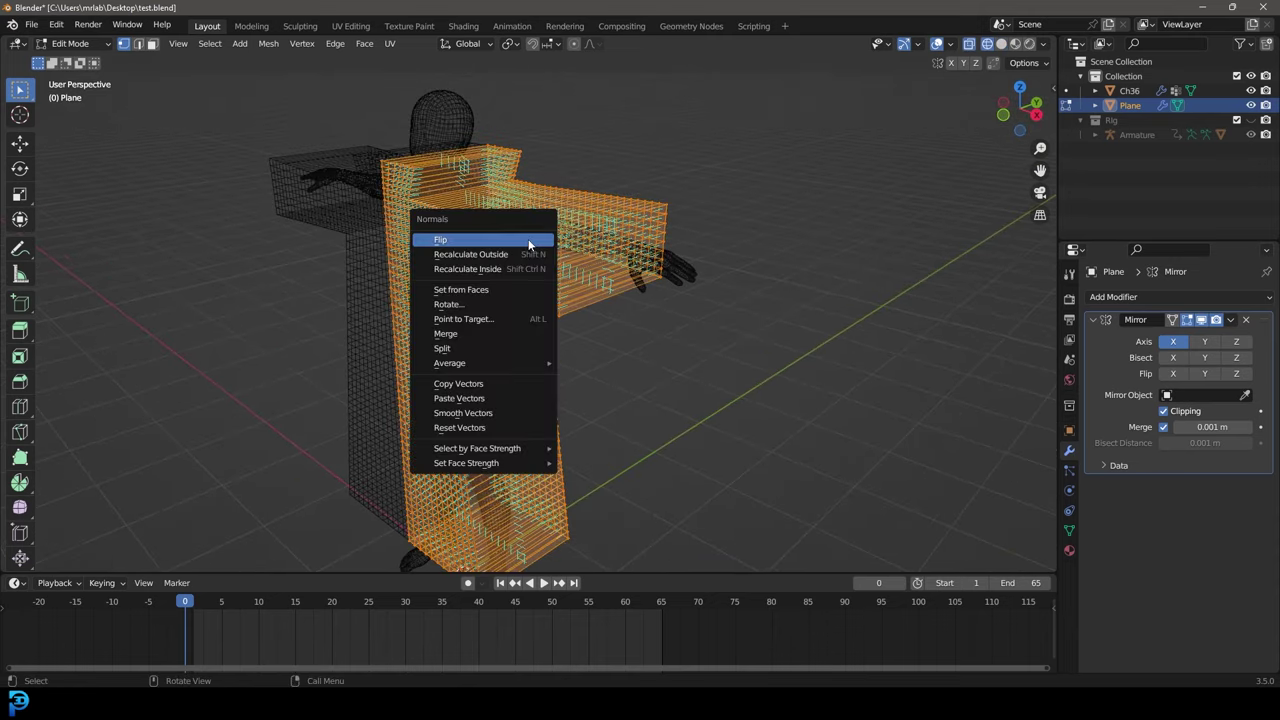
pyautogui.click(514, 254)
pyautogui.hotkey('shift', 'z')
pyautogui.moveTo(514, 254); pyautogui.dragTo(500, 174, button='middle')
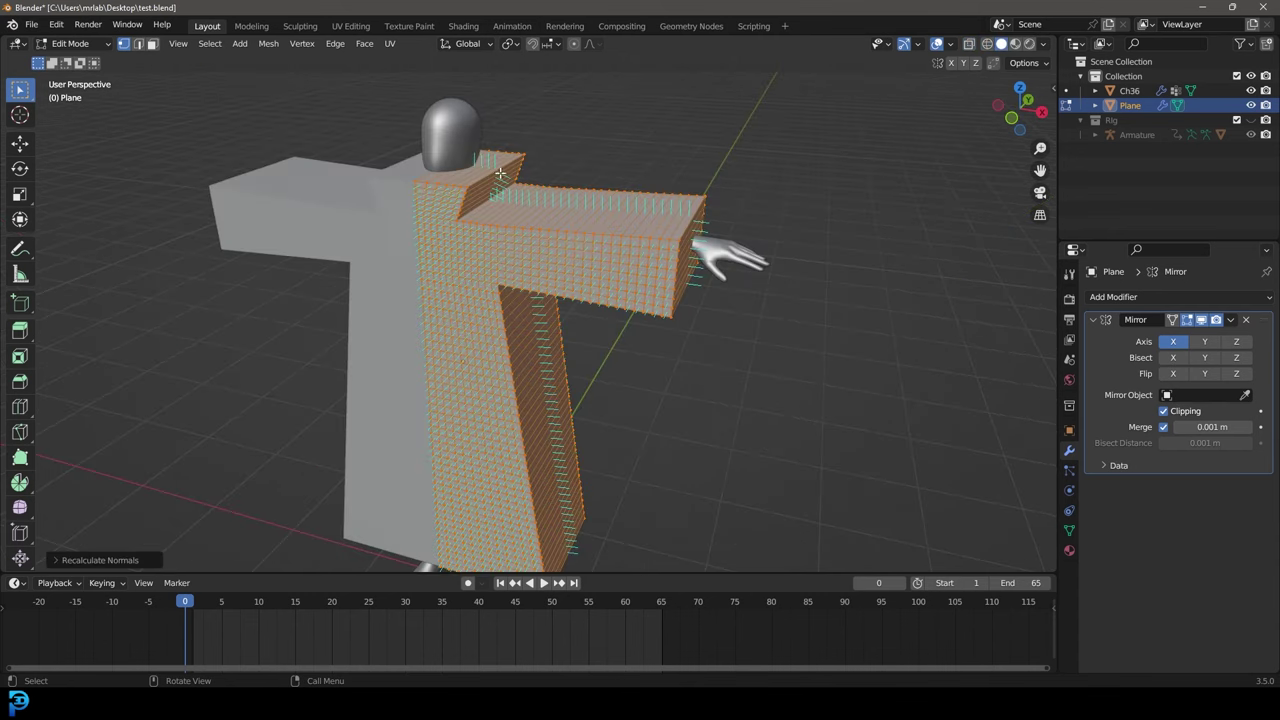
# - Delete the strip of faces closing the top of the collar around the head
pyautogui.click(153, 44)
pyautogui.keyDown('shift'); pyautogui.moveTo(543, 134); pyautogui.dragTo(543, 271, button='middle'); pyautogui.keyUp('shift')
pyautogui.scroll(4, 543, 271)
pyautogui.hotkey('alt', 'a')
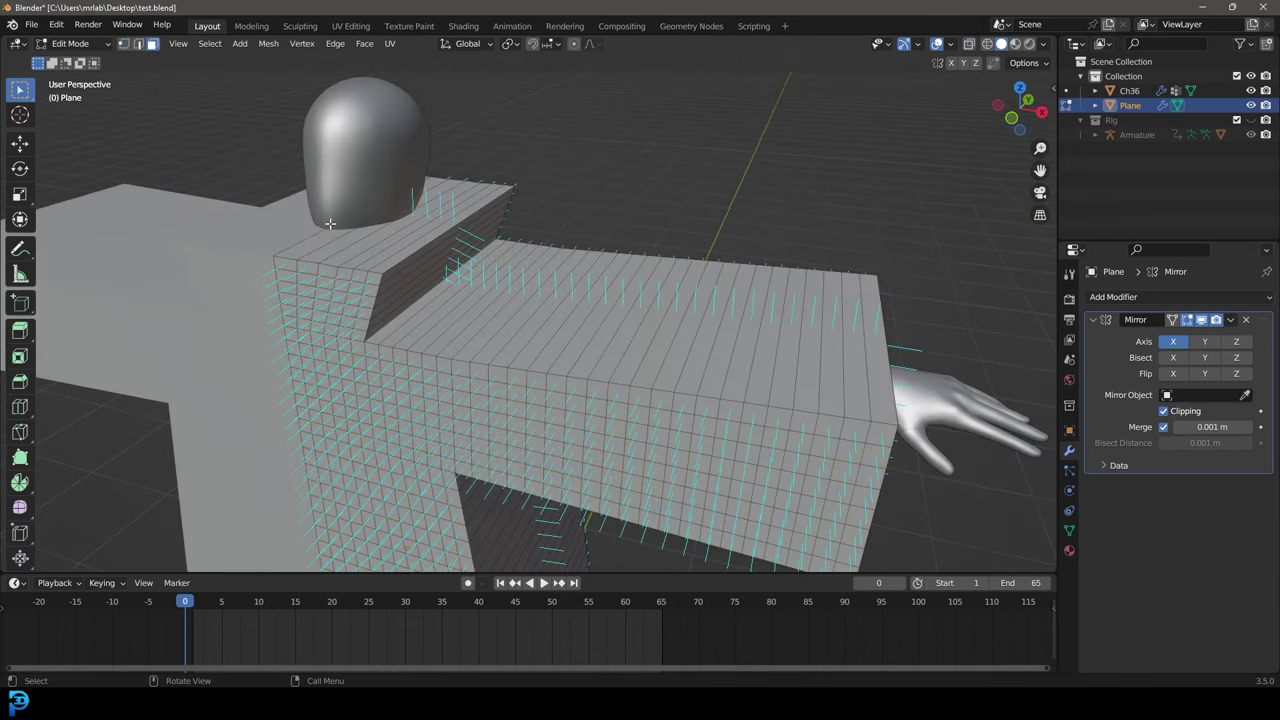
pyautogui.click(338, 226)
pyautogui.keyDown('ctrl'); pyautogui.click(426, 242); pyautogui.keyUp('ctrl')
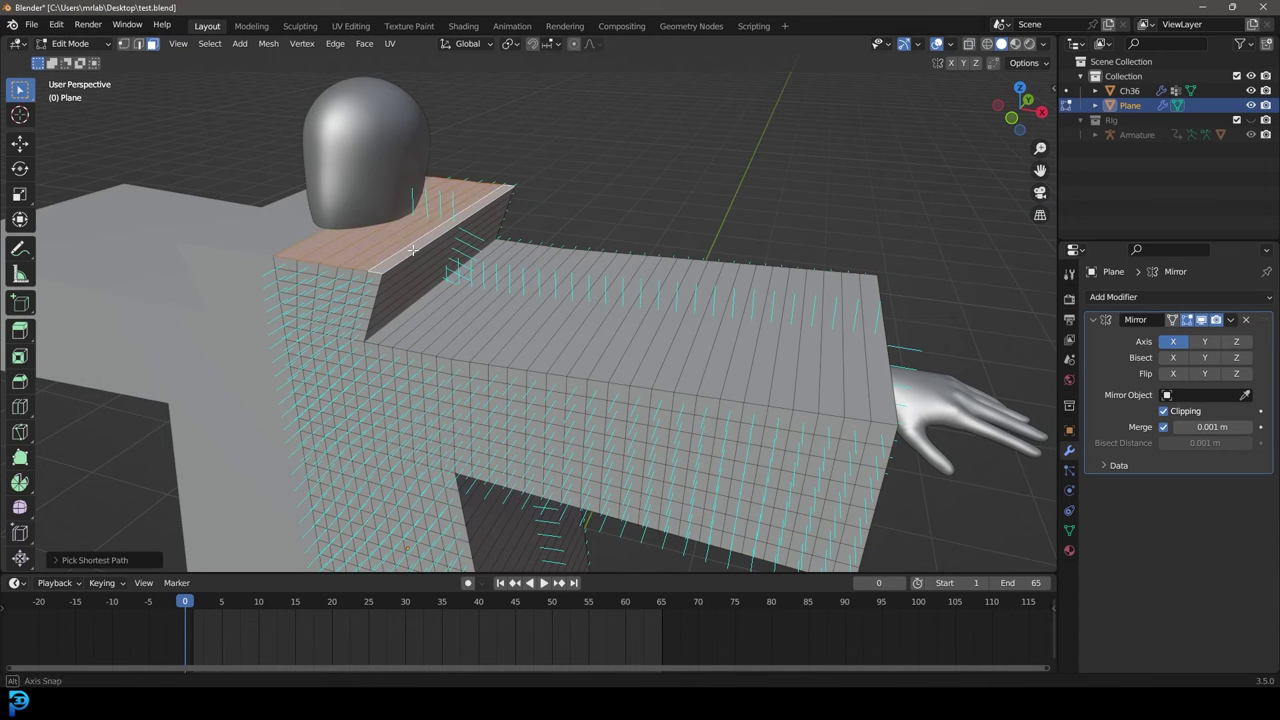
pyautogui.scroll(3, 480, 225)
pyautogui.press('x')
pyautogui.click(449, 189)
# - Delete the faces closing the end of the sleeve around the hand
pyautogui.scroll(-7, 466, 206)
pyautogui.moveTo(640, 286); pyautogui.dragTo(436, 213, button='middle')
pyautogui.scroll(6, 436, 213)
pyautogui.click(440, 180)
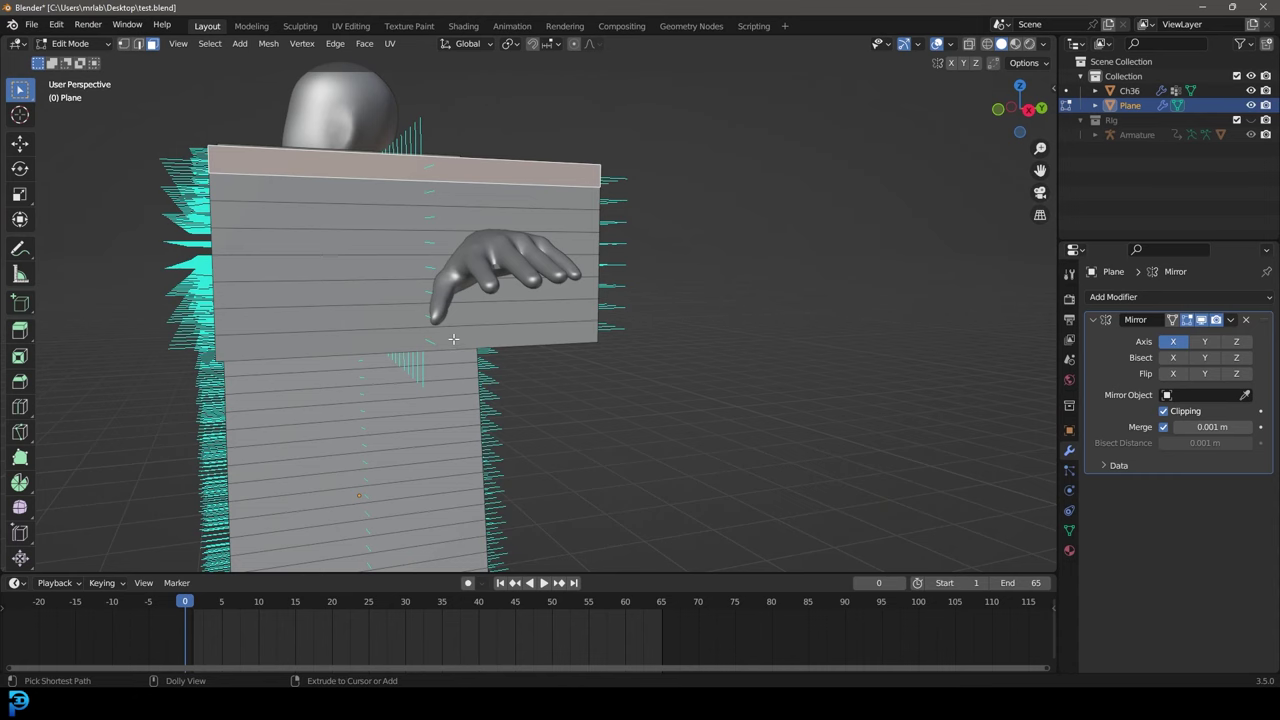
pyautogui.scroll(-3, 453, 339)
pyautogui.moveTo(453, 339); pyautogui.dragTo(640, 215, button='middle')
pyautogui.scroll(3, 640, 215)
pyautogui.press('x')
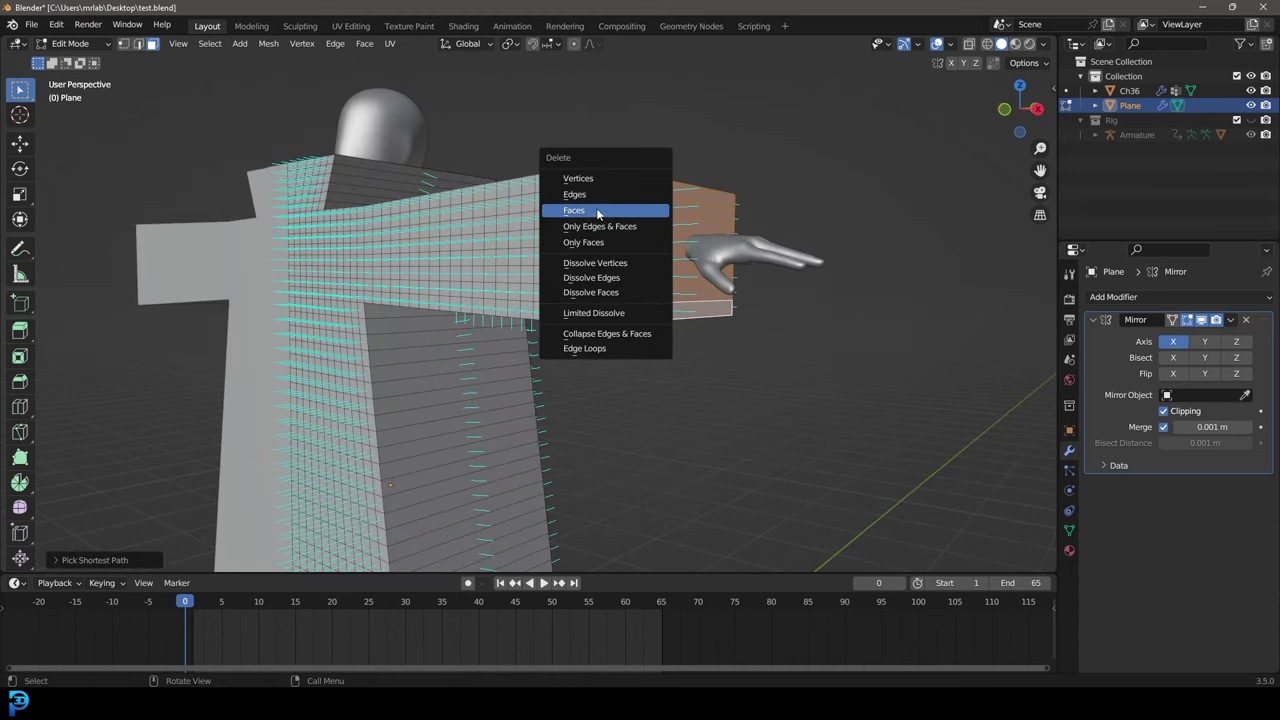
pyautogui.click(598, 212)
# - Delete the faces closing the underside of the cloak around the feet
pyautogui.scroll(-3, 563, 377)
pyautogui.moveTo(563, 377); pyautogui.dragTo(585, 183, button='middle')
pyautogui.scroll(3, 585, 183)
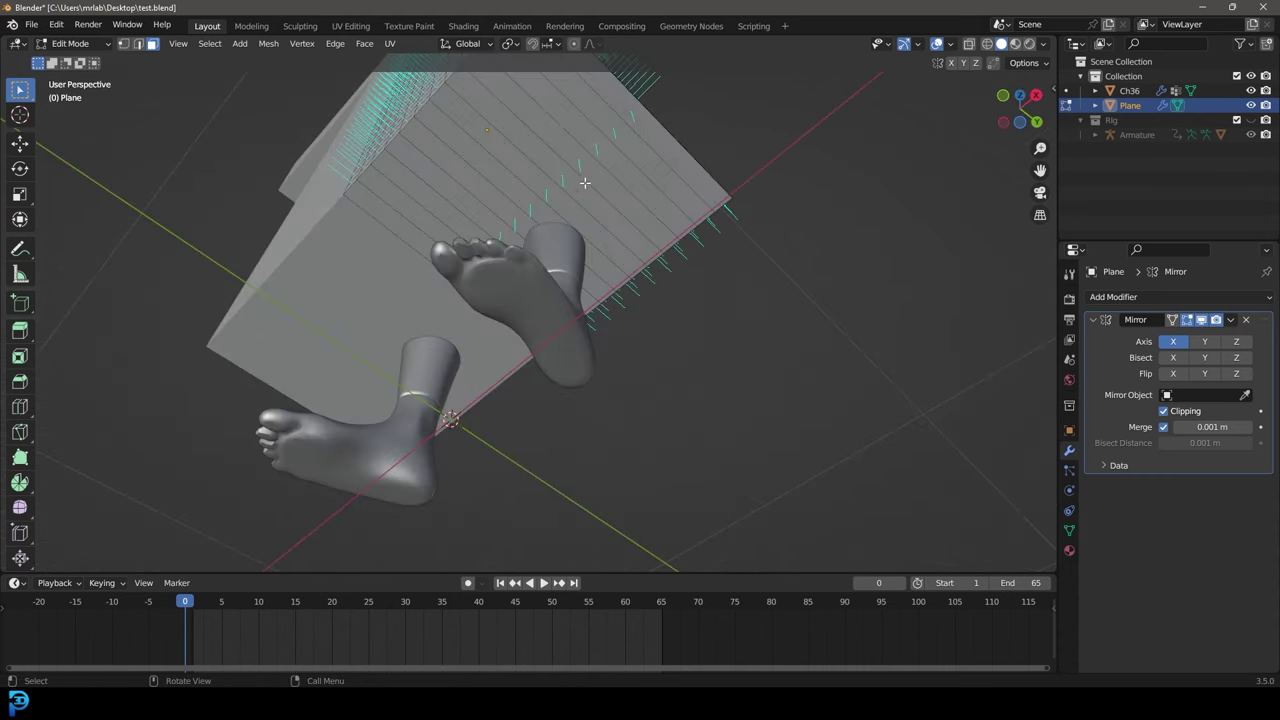
pyautogui.click(625, 105)
pyautogui.keyDown('ctrl'); pyautogui.click(434, 246); pyautogui.keyUp('ctrl')
pyautogui.moveTo(497, 194); pyautogui.dragTo(537, 216, button='middle')
pyautogui.press('x')
pyautogui.click(559, 204)
# - Select the face strips joining front and back along the collar side, shoulder, sleeve and body side, and delete only their faces
pyautogui.scroll(-4, 623, 251)
pyautogui.moveTo(623, 251); pyautogui.dragTo(543, 289, button='middle')
pyautogui.scroll(4, 448, 282)
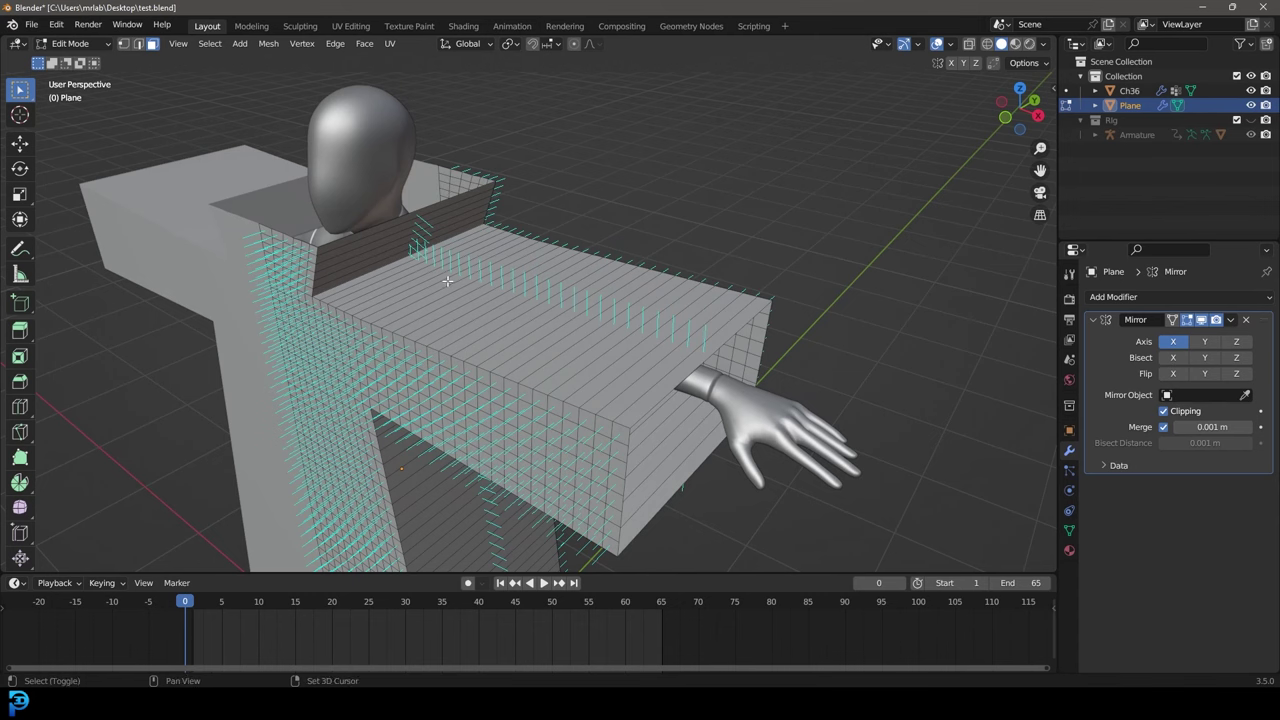
pyautogui.keyDown('alt'); pyautogui.click(452, 288); pyautogui.keyUp('alt')
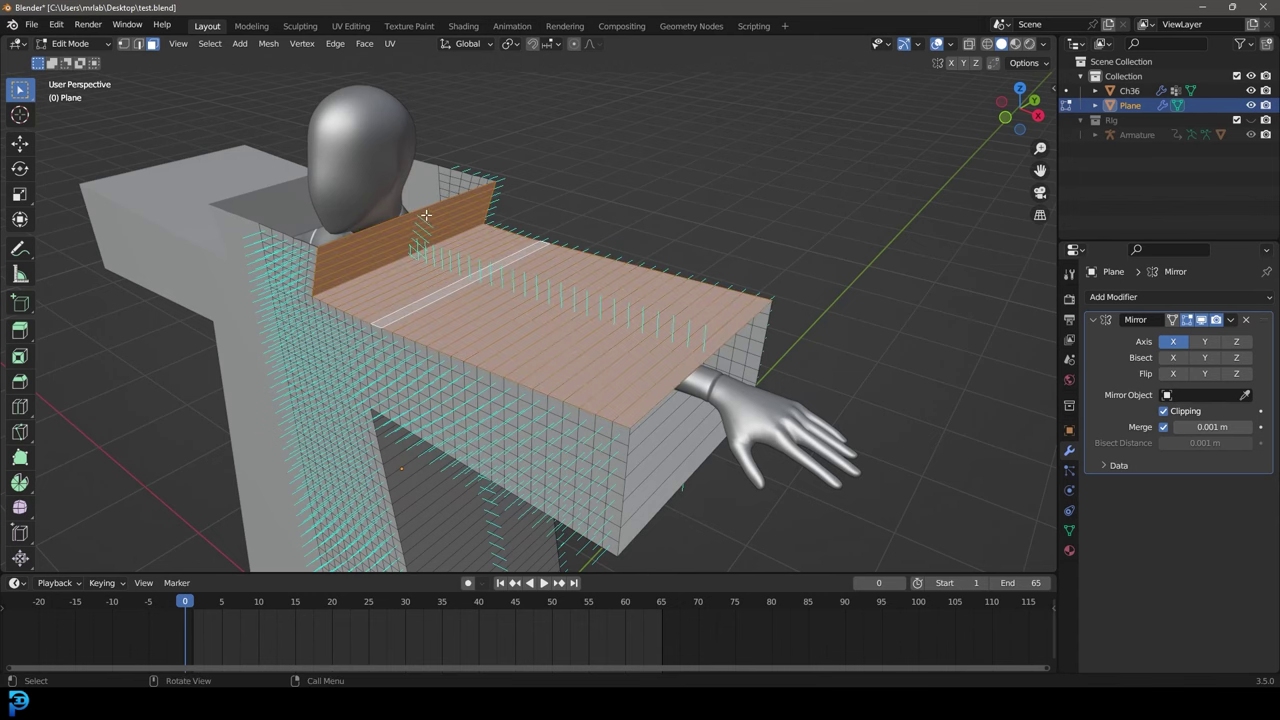
pyautogui.moveTo(383, 248); pyautogui.dragTo(837, 357, button='middle')
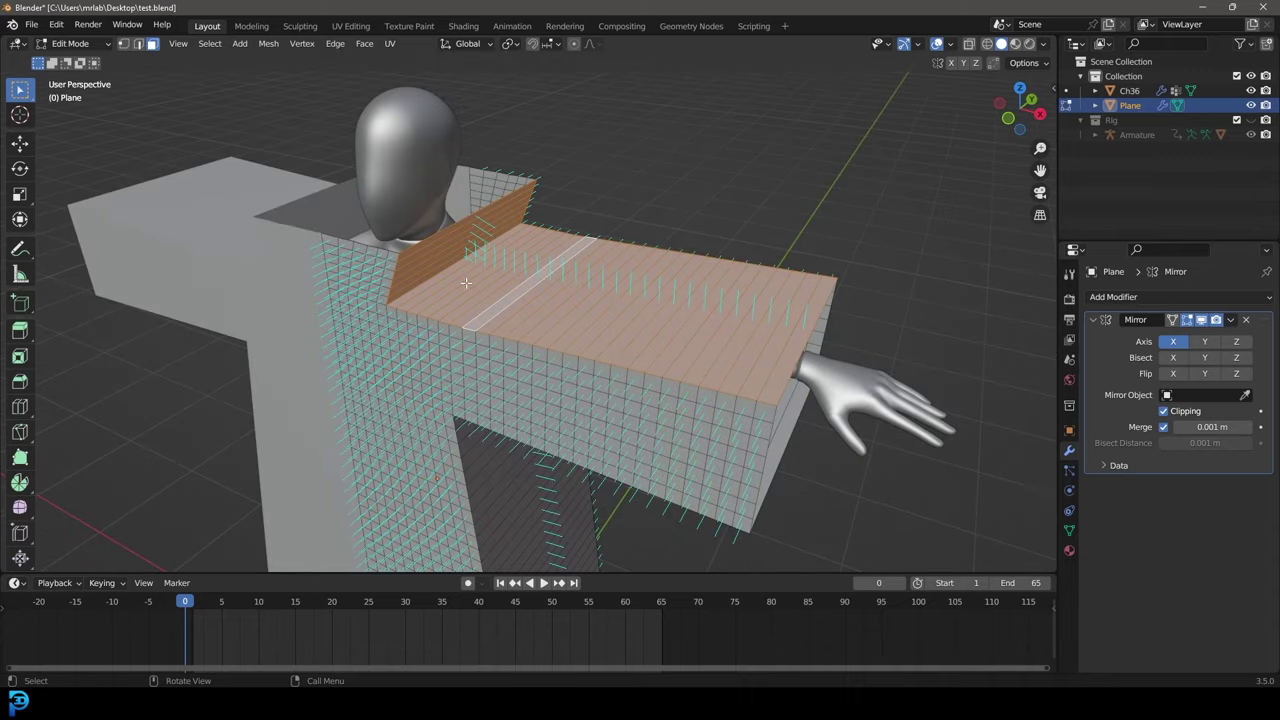
pyautogui.moveTo(552, 468); pyautogui.dragTo(537, 322, button='middle')
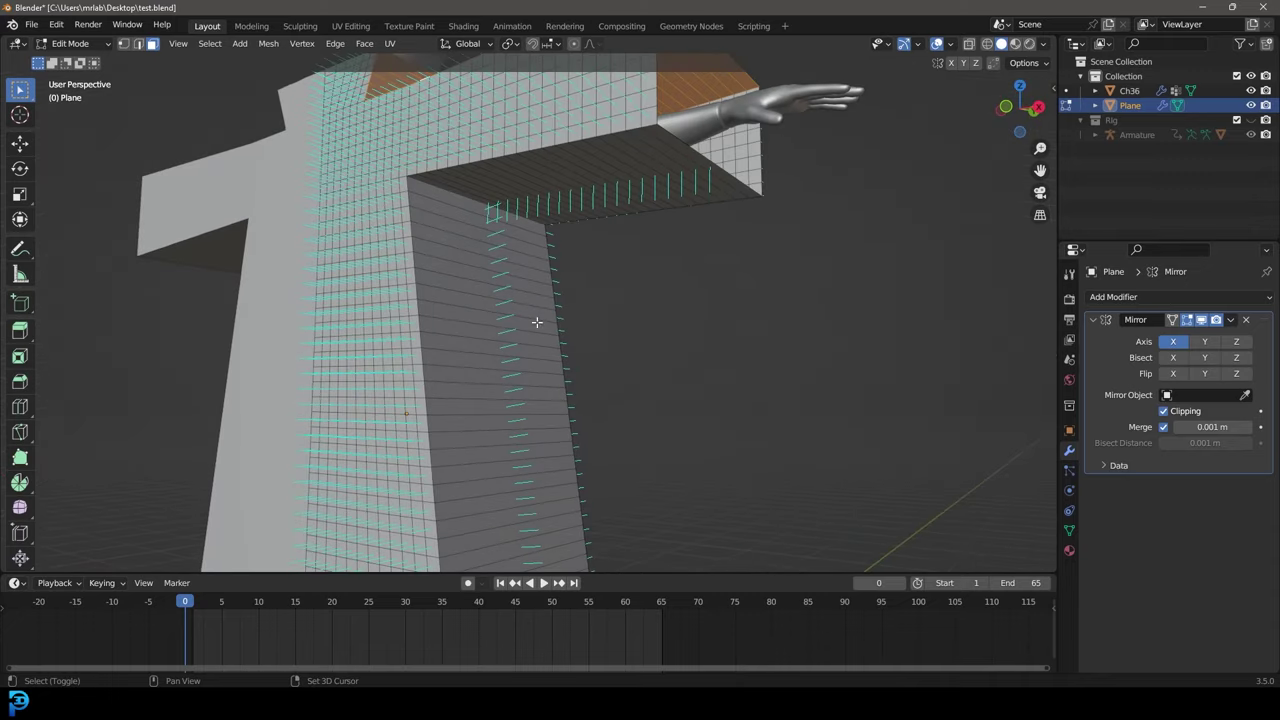
pyautogui.keyDown('alt'); pyautogui.click(468, 212); pyautogui.keyUp('alt')
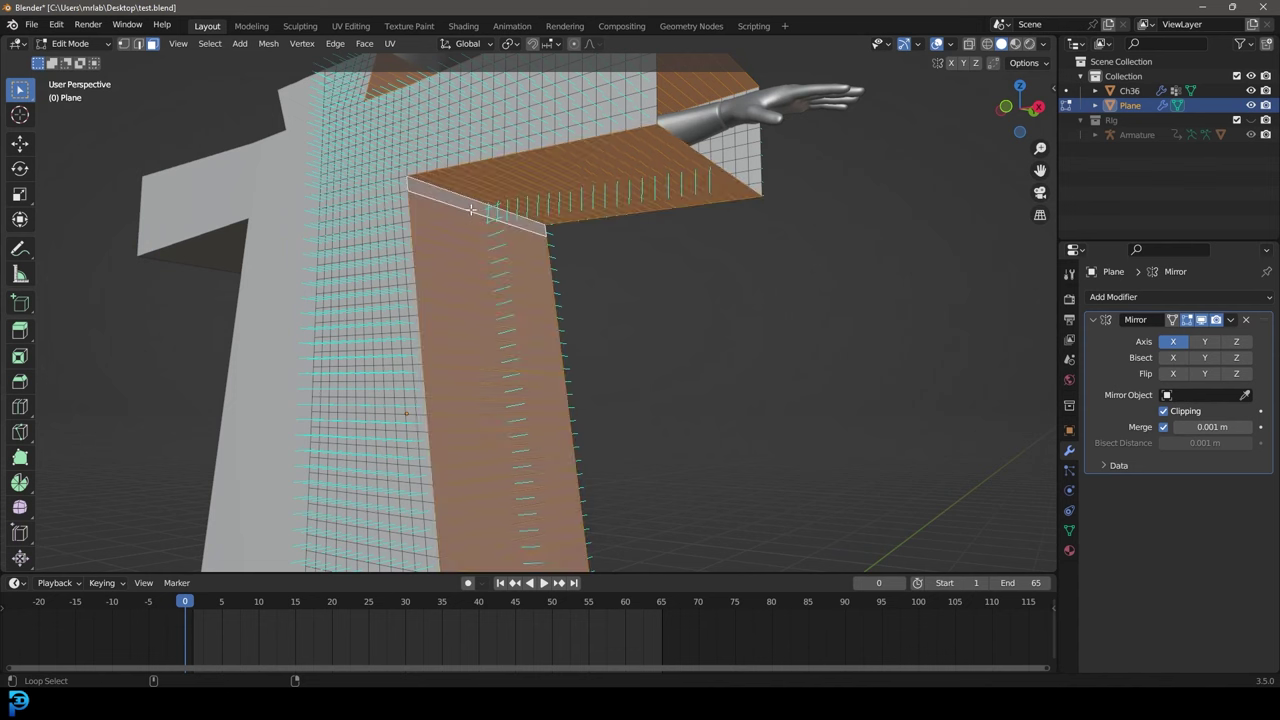
pyautogui.scroll(-10, 478, 329)
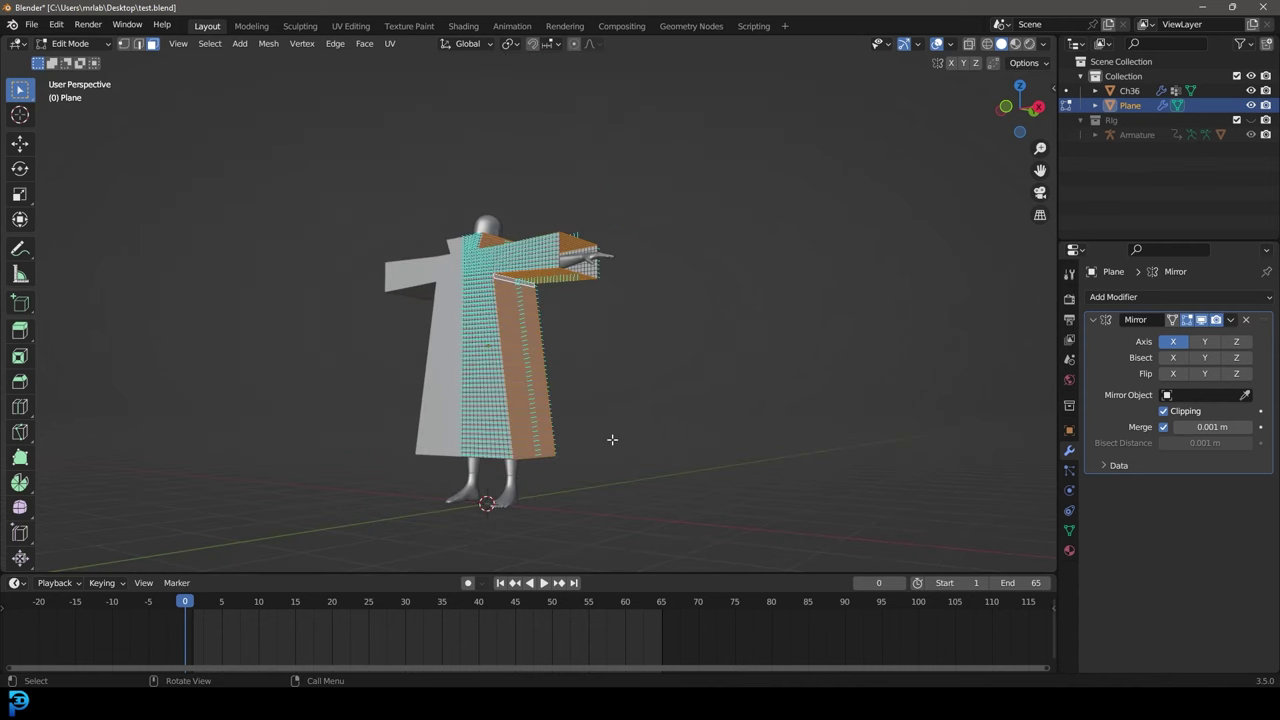
pyautogui.press('KP_3')
pyautogui.press('z')
pyautogui.click(497, 431)
pyautogui.press('z')
pyautogui.click(386, 431)
pyautogui.moveTo(412, 168)
pyautogui.mouseDown()
pyautogui.moveTo(456, 512)
pyautogui.moveTo(423, 263)
pyautogui.moveTo(433, 212)
pyautogui.mouseUp()
pyautogui.moveTo(433, 212); pyautogui.dragTo(548, 240, button='middle')
pyautogui.press('z')
pyautogui.click(652, 262)
pyautogui.moveTo(703, 349)
pyautogui.mouseDown(button='middle')
pyautogui.moveTo(604, 272)
pyautogui.moveTo(644, 267)
pyautogui.mouseUp(button='middle')
pyautogui.scroll(4, 644, 267)
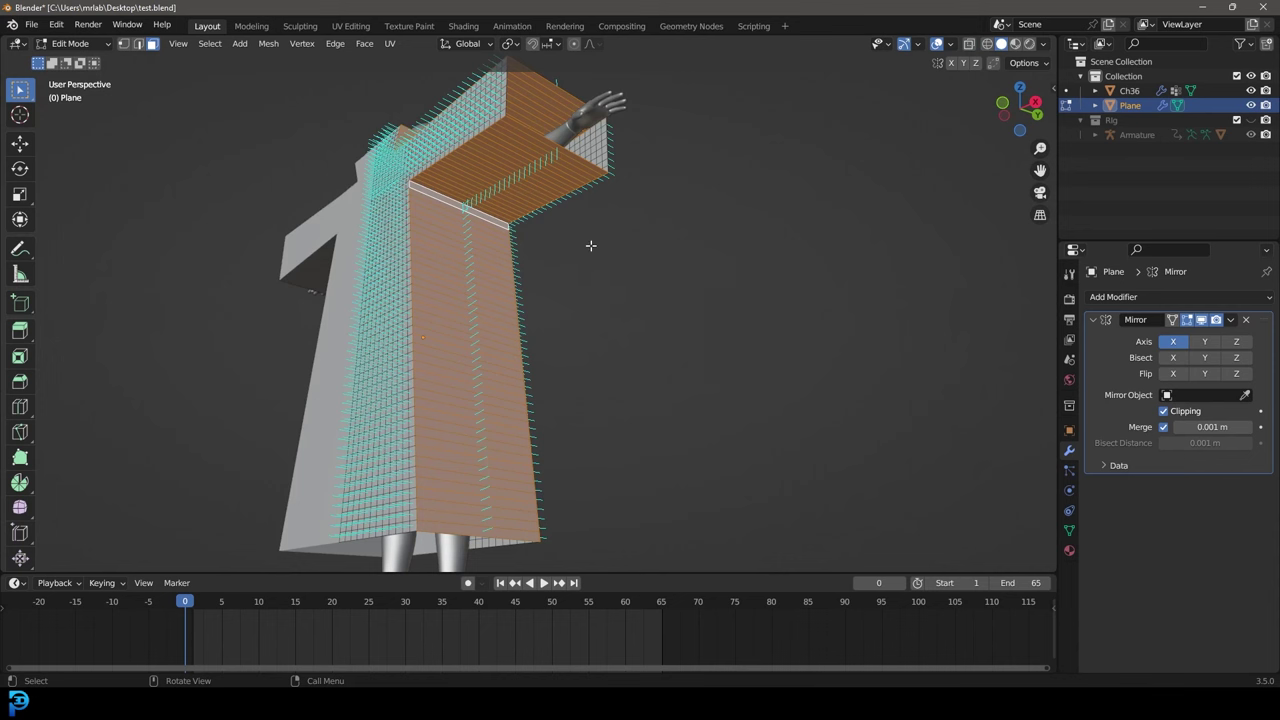
pyautogui.press('x')
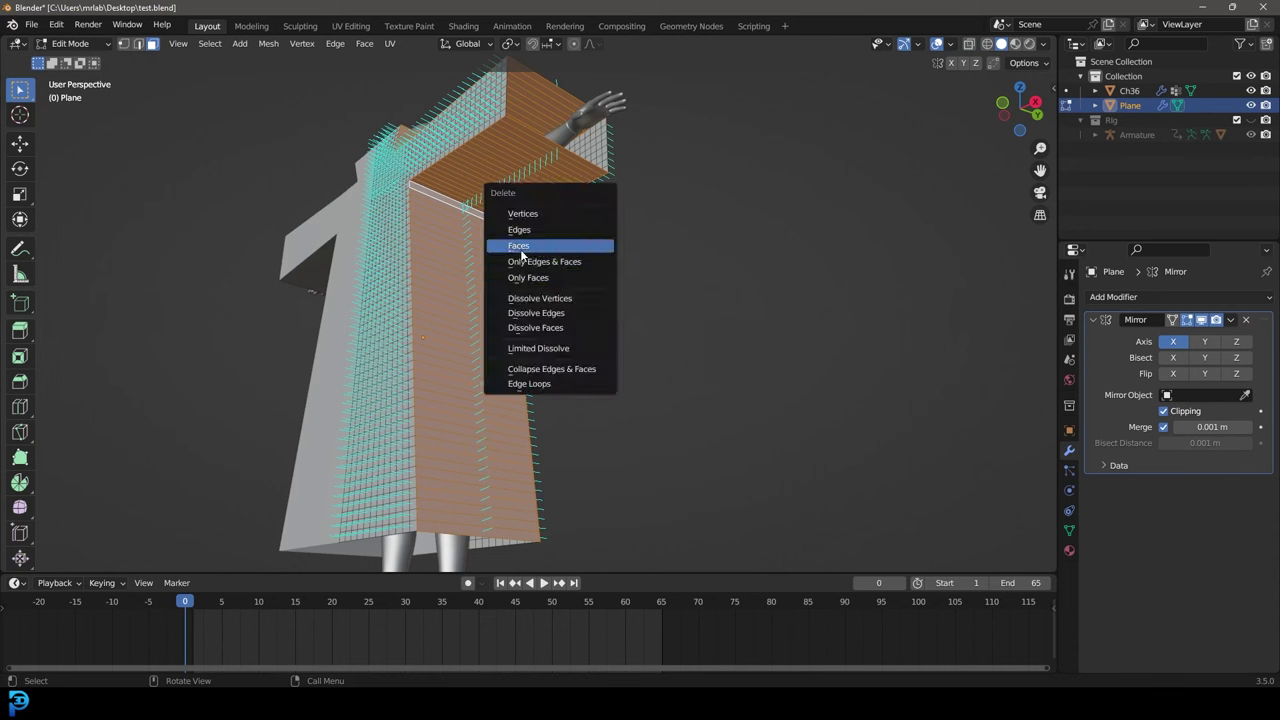
pyautogui.click(549, 278)
# - Select the lowest row of collar faces on both the front and back panels and delete only those faces
pyautogui.moveTo(549, 284)
pyautogui.mouseDown(button='middle')
pyautogui.moveTo(344, 319)
pyautogui.moveTo(570, 286)
pyautogui.mouseUp(button='middle')
pyautogui.scroll(5, 570, 286)
pyautogui.keyDown('shift'); pyautogui.moveTo(657, 243); pyautogui.dragTo(510, 303, button='middle'); pyautogui.keyUp('shift')
pyautogui.scroll(-2, 510, 303)
pyautogui.keyDown('shift'); pyautogui.moveTo(590, 335); pyautogui.dragTo(497, 272, button='middle'); pyautogui.keyUp('shift')
pyautogui.scroll(4, 497, 272)
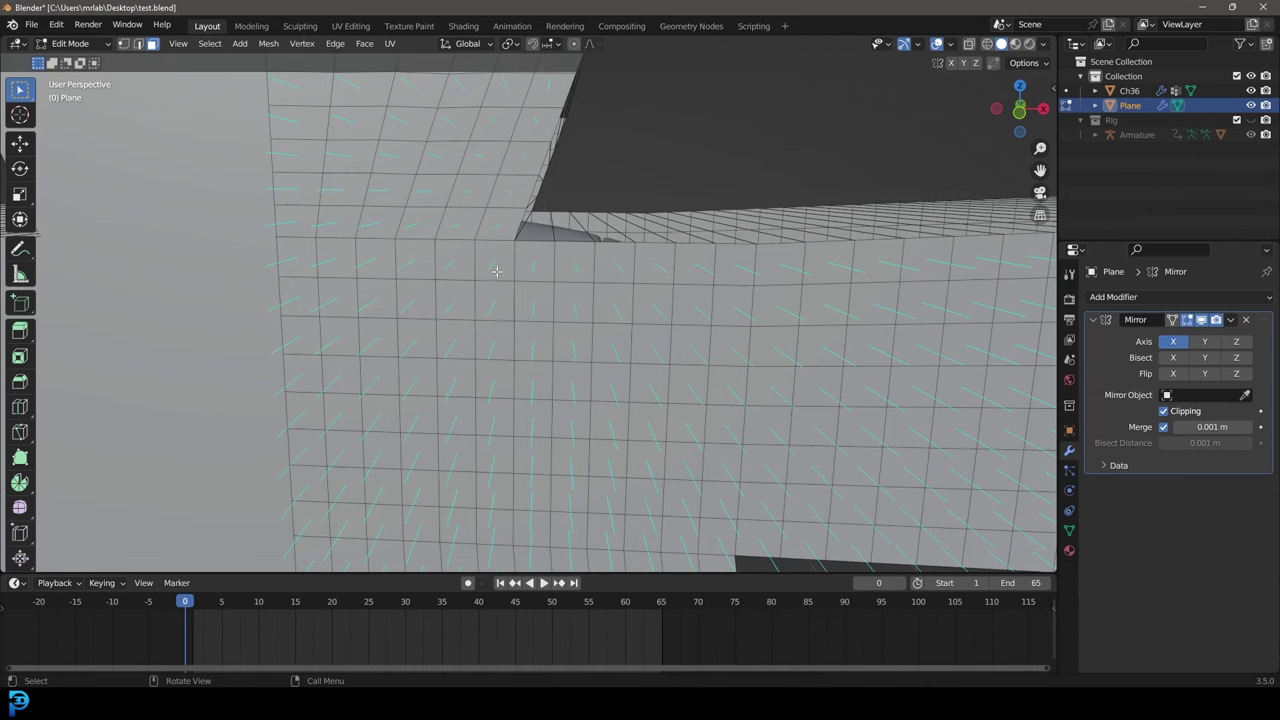
pyautogui.keyDown('alt'); pyautogui.click(479, 220); pyautogui.keyUp('alt')
pyautogui.scroll(-8, 537, 220)
pyautogui.moveTo(703, 226); pyautogui.dragTo(460, 274, button='middle')
pyautogui.scroll(5, 460, 274)
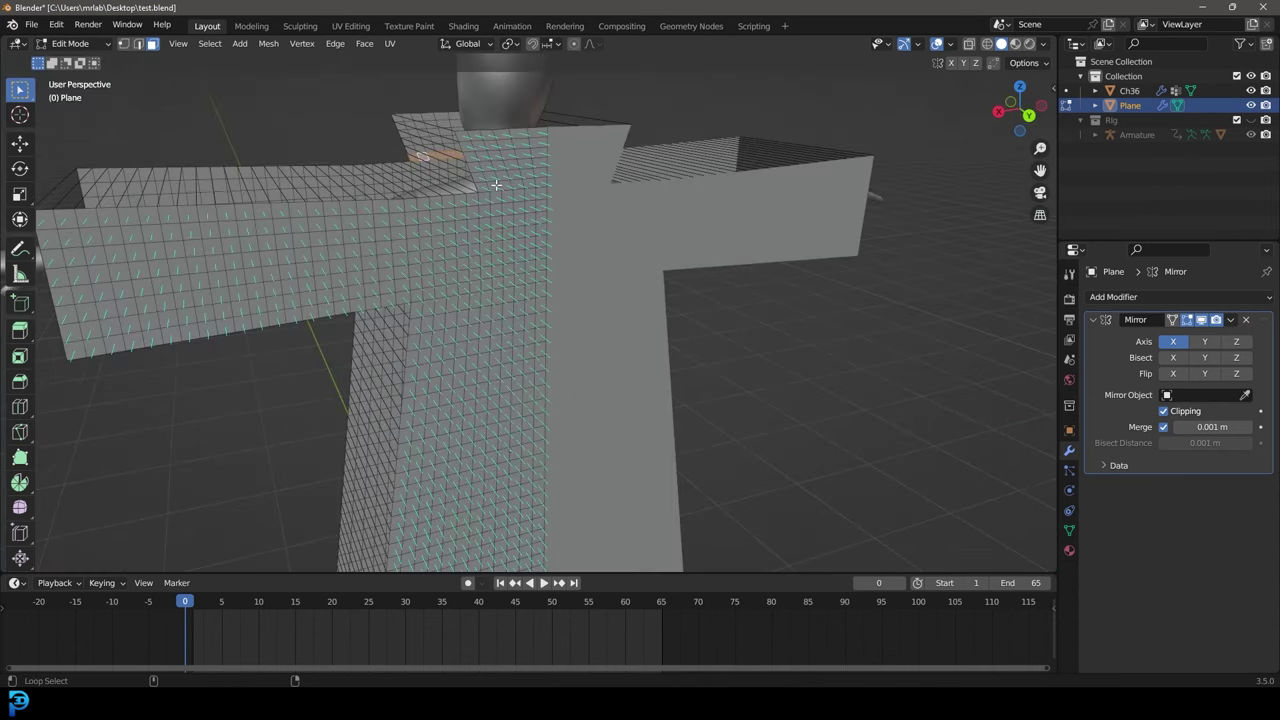
pyautogui.keyDown('alt'); pyautogui.keyDown('shift'); pyautogui.click(496, 185); pyautogui.keyUp('shift'); pyautogui.keyUp('alt')
pyautogui.keyDown('shift'); pyautogui.moveTo(527, 212); pyautogui.dragTo(537, 257, button='middle'); pyautogui.keyUp('shift')
pyautogui.scroll(1, 537, 257)
pyautogui.keyDown('shift'); pyautogui.moveTo(525, 185); pyautogui.dragTo(533, 224, button='middle'); pyautogui.keyUp('shift')
pyautogui.press('x')
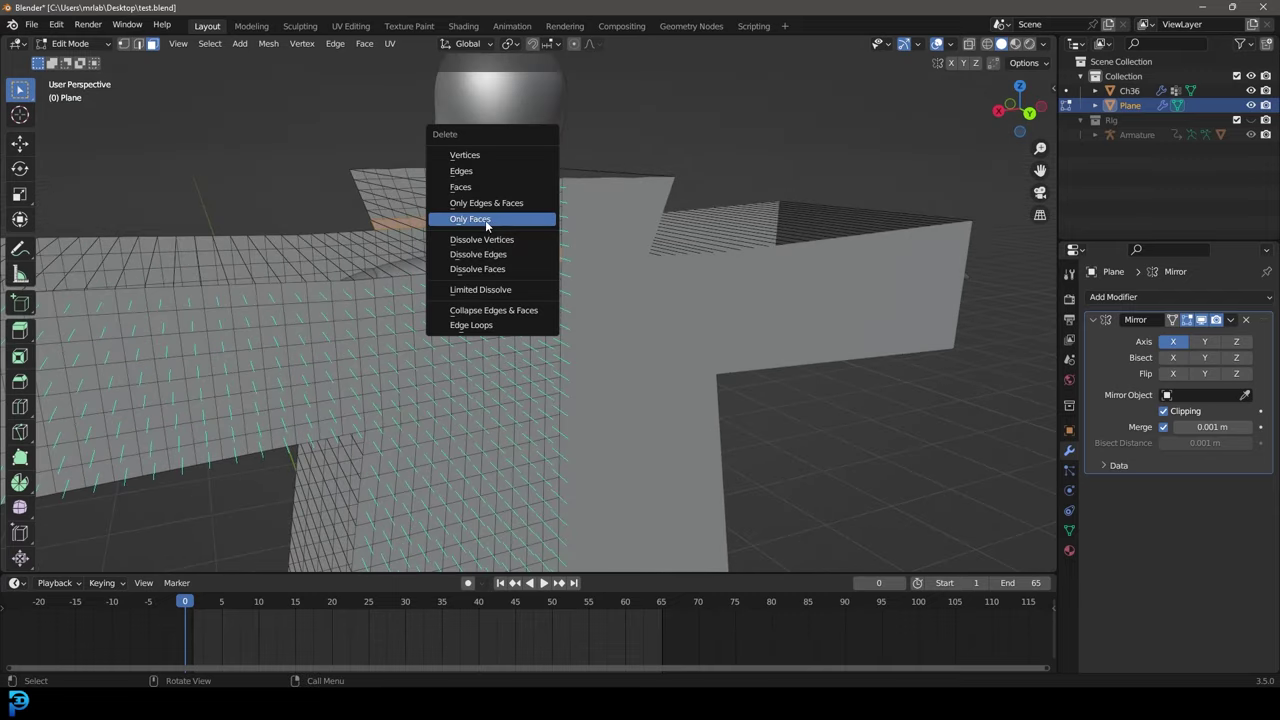
pyautogui.click(484, 219)
# - Duplicate the cloak object in place and move the copy into a new collection named Spare
pyautogui.scroll(-6, 484, 224)
pyautogui.moveTo(484, 224); pyautogui.dragTo(683, 274, button='middle')
pyautogui.scroll(2, 658, 237)
pyautogui.scroll(-3, 658, 237)
pyautogui.press('Tab')
pyautogui.moveTo(600, 286); pyautogui.dragTo(539, 265, button='middle')
pyautogui.hotkey('shift', 'd')
pyautogui.rightClick(572, 198)
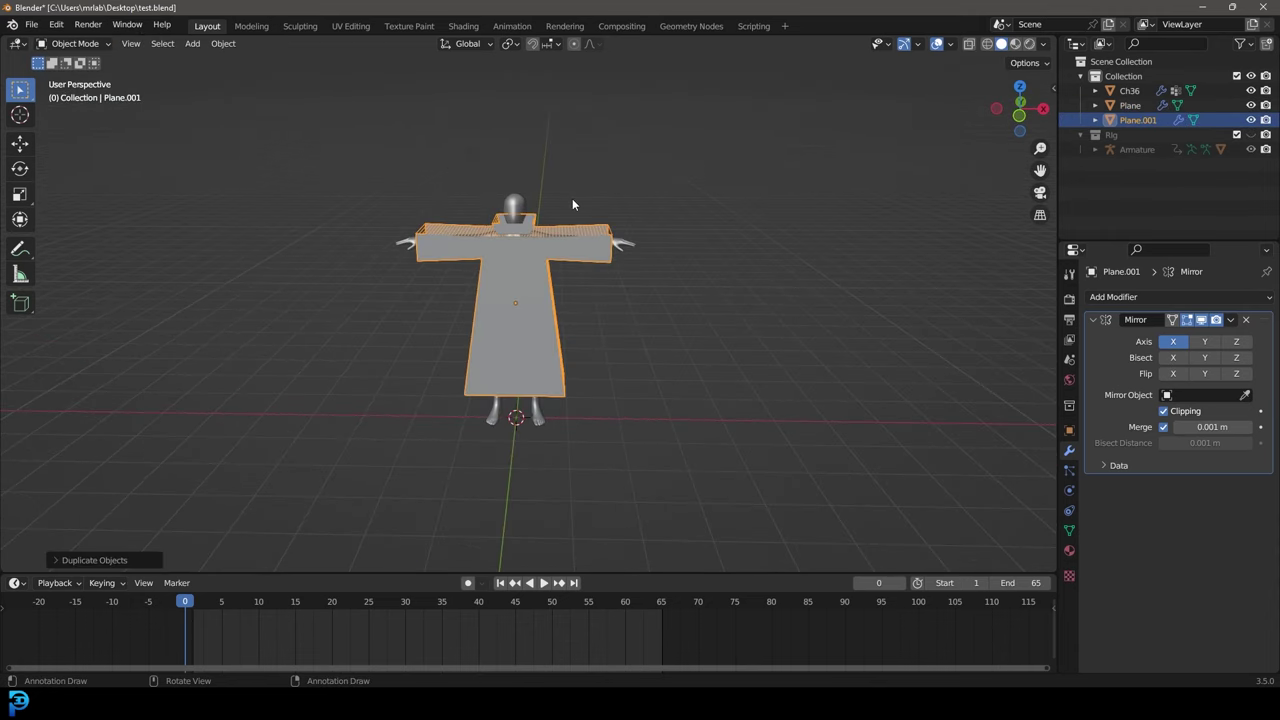
pyautogui.press('m')
pyautogui.click(572, 198)
pyautogui.write('Spare')
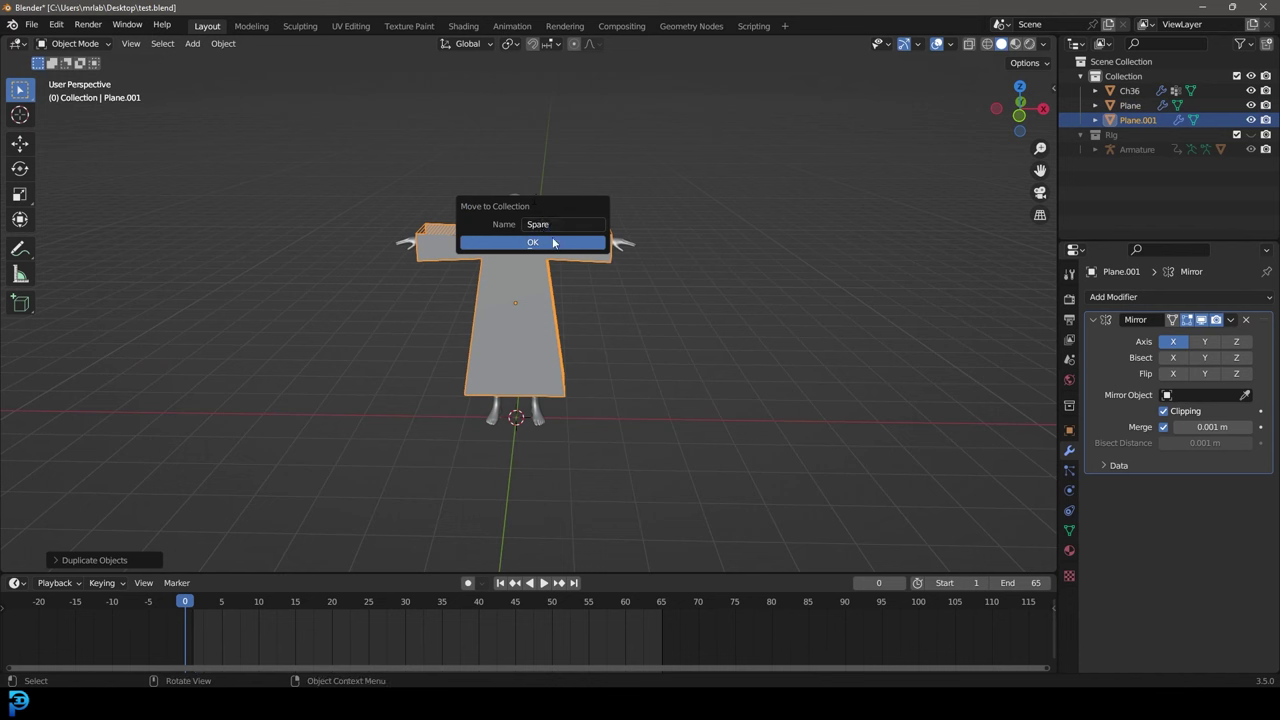
pyautogui.click(551, 243)
pyautogui.click(1080, 149)
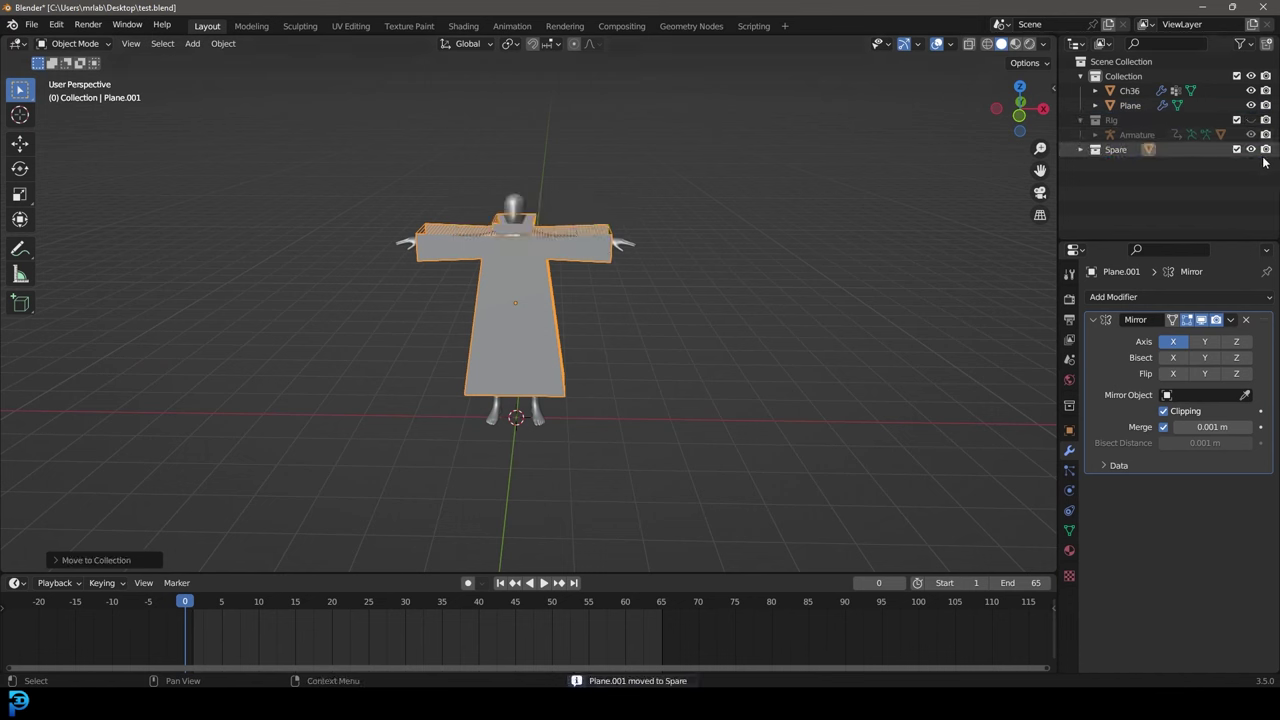
# - Hide the Spare collection and apply the Mirror modifier on the original cloak
pyautogui.click(1250, 149)
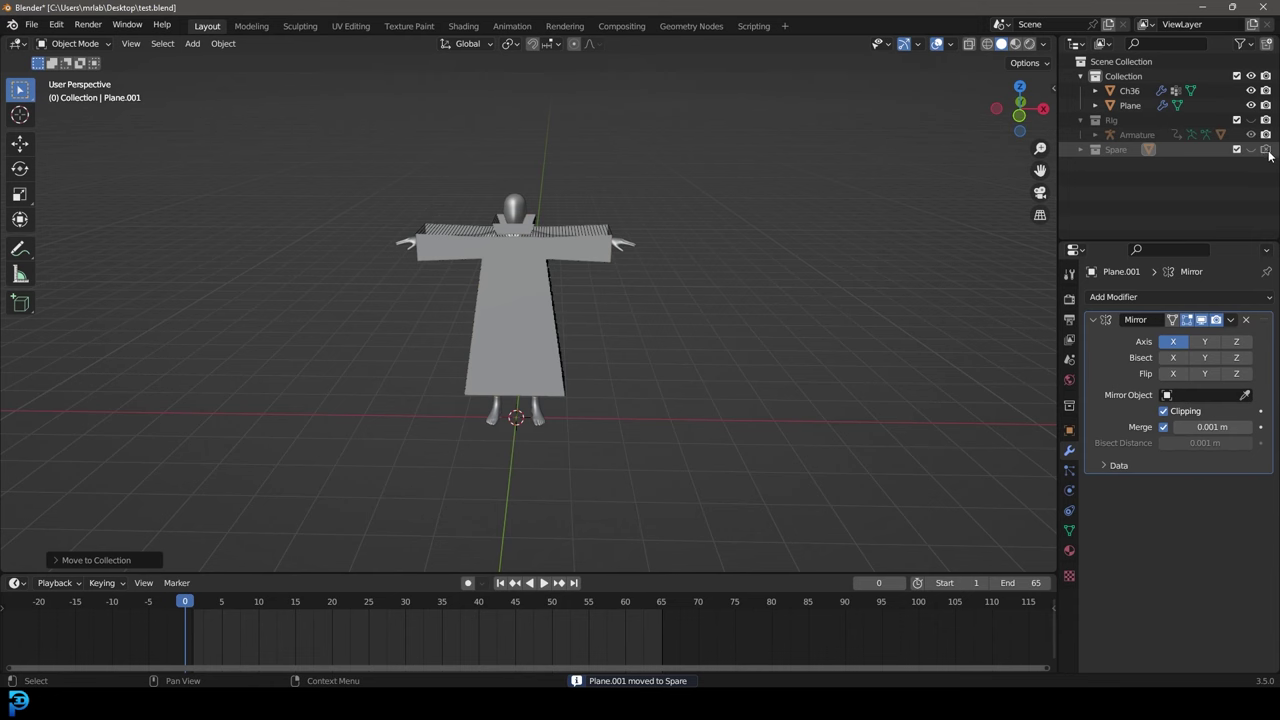
pyautogui.scroll(4, 543, 234)
pyautogui.click(519, 185)
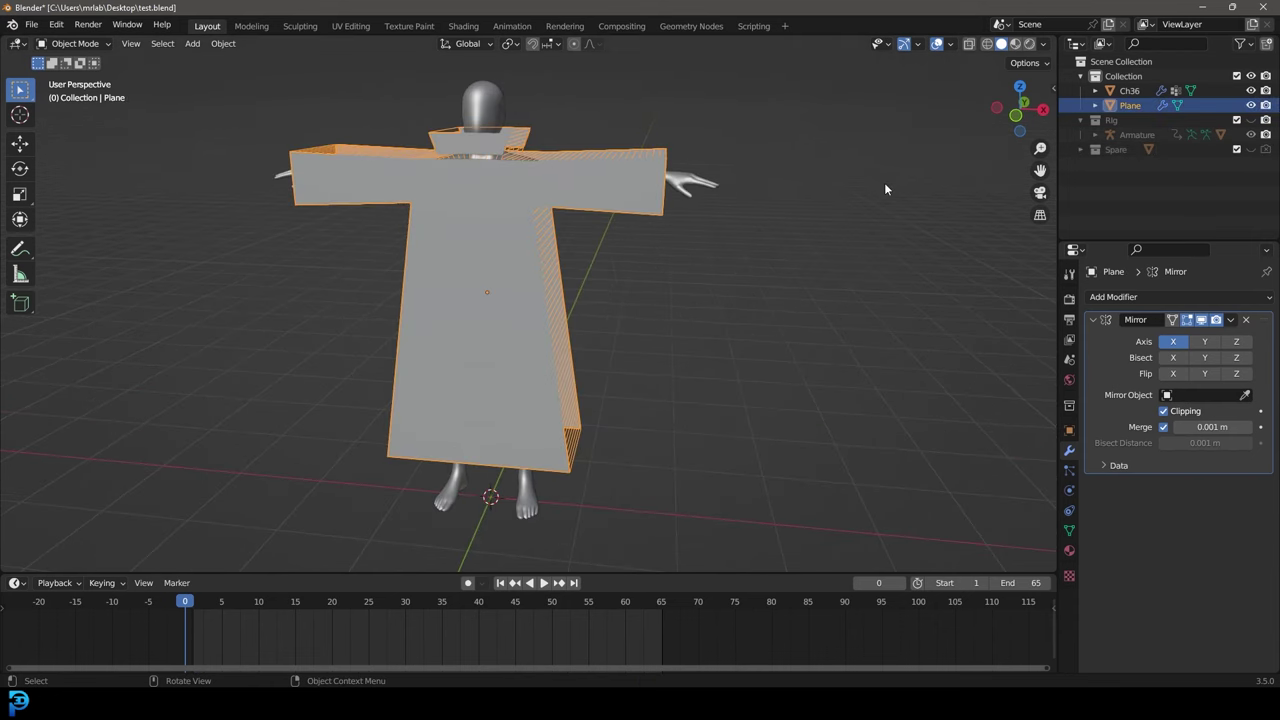
pyautogui.click(1230, 319)
pyautogui.click(1188, 341)
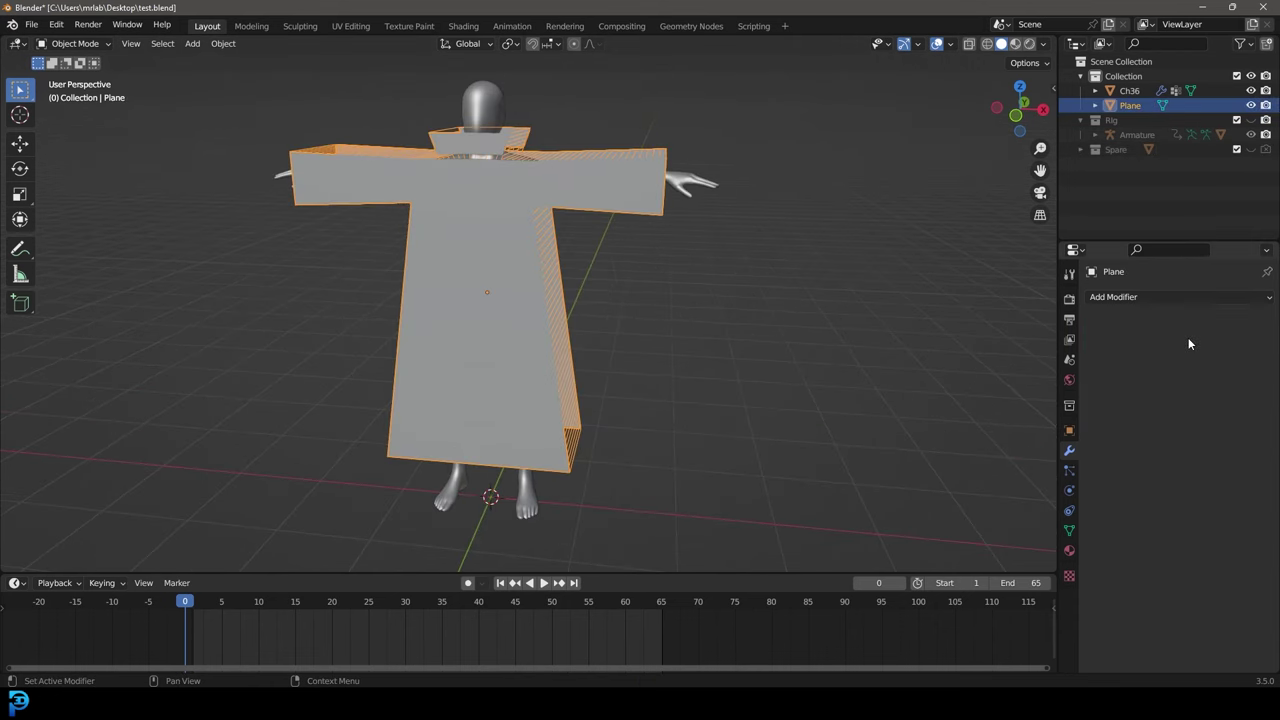
# - Select the vertical centre edge line of the front collar and body and bevel it to a width of about 0.007 m
pyautogui.scroll(3, 450, 190)
pyautogui.press('Tab')
pyautogui.moveTo(448, 195); pyautogui.dragTo(468, 217, button='middle')
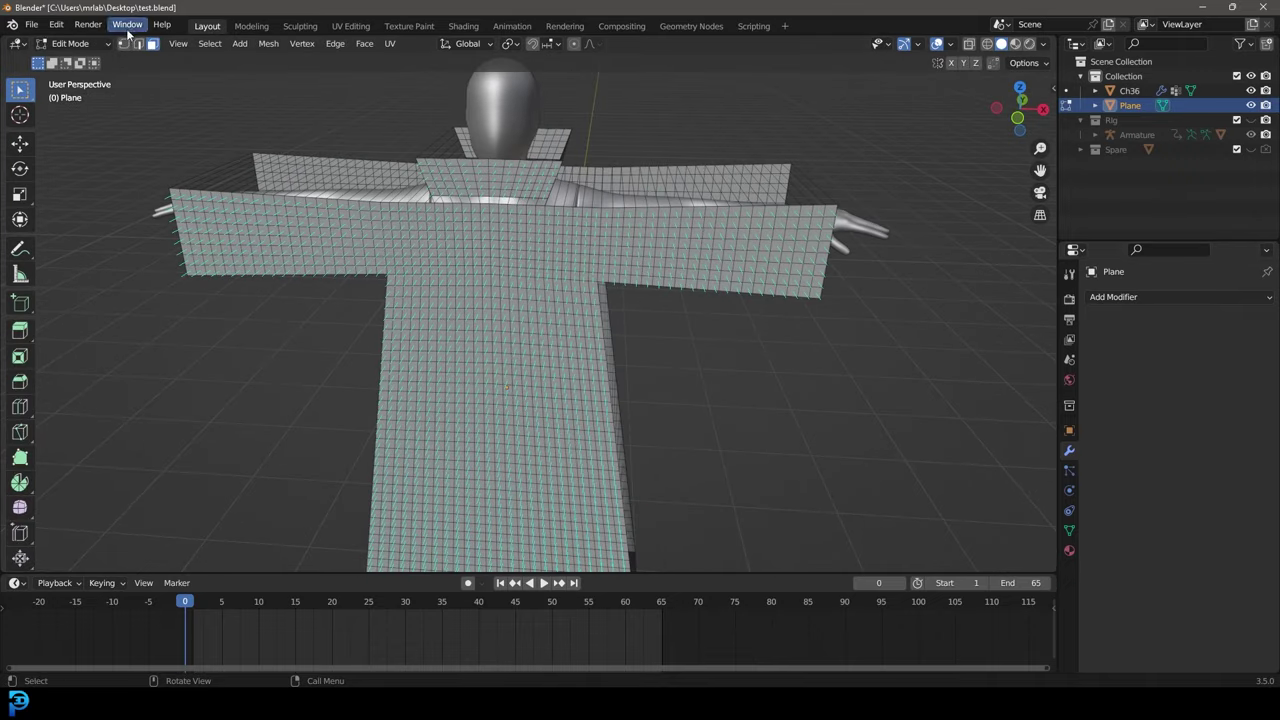
pyautogui.click(138, 44)
pyautogui.keyDown('shift'); pyautogui.moveTo(458, 90); pyautogui.dragTo(495, 194, button='middle'); pyautogui.keyUp('shift')
pyautogui.scroll(5, 443, 145)
pyautogui.keyDown('alt'); pyautogui.click(493, 177); pyautogui.keyUp('alt')
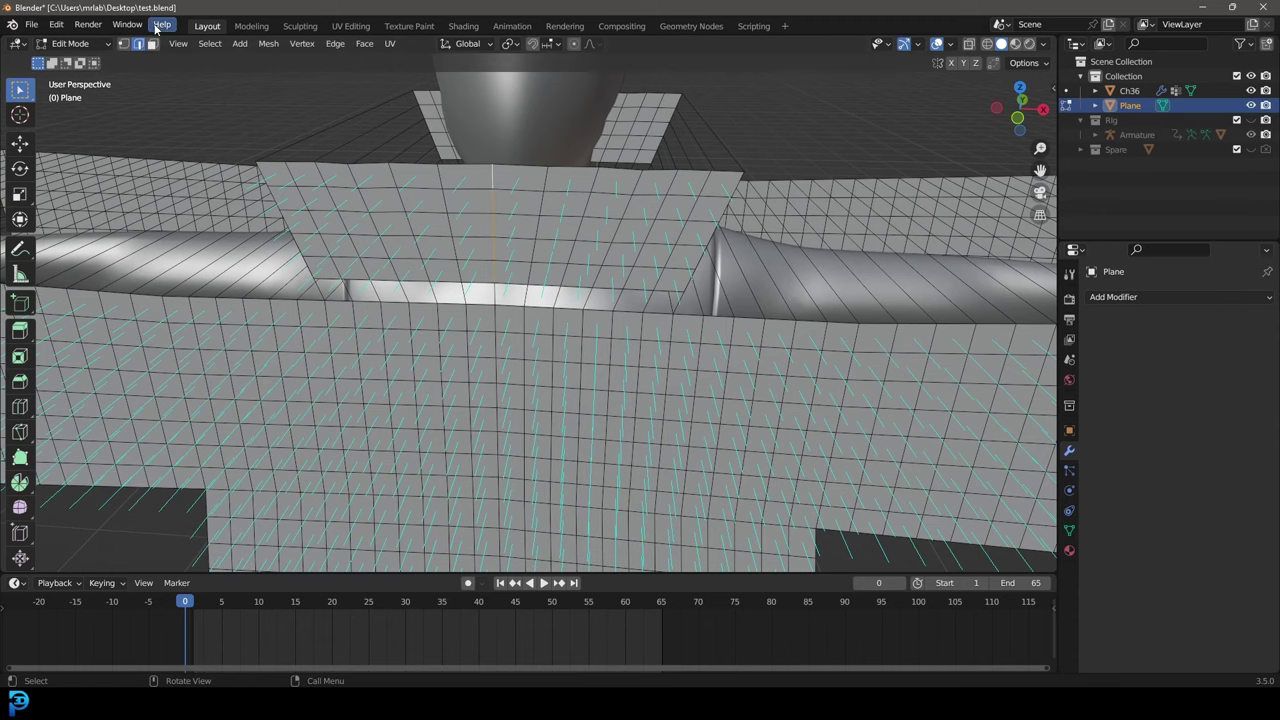
pyautogui.scroll(-12, 497, 304)
pyautogui.keyDown('shift'); pyautogui.moveTo(514, 321); pyautogui.dragTo(514, 295, button='middle'); pyautogui.keyUp('shift')
pyautogui.press('z')
pyautogui.click(400, 295)
pyautogui.moveTo(560, 222)
pyautogui.mouseDown(button='middle')
pyautogui.moveTo(491, 214)
pyautogui.moveTo(565, 208)
pyautogui.mouseUp(button='middle')
pyautogui.scroll(6, 506, 166)
pyautogui.keyDown('shift'); pyautogui.moveTo(506, 166); pyautogui.dragTo(540, 289, button='middle'); pyautogui.keyUp('shift')
pyautogui.press('z')
pyautogui.click(630, 287)
pyautogui.keyDown('shift'); pyautogui.moveTo(592, 195); pyautogui.dragTo(602, 246, button='middle'); pyautogui.keyUp('shift')
pyautogui.scroll(5, 602, 246)
pyautogui.hotkey('ctrl', 'b')
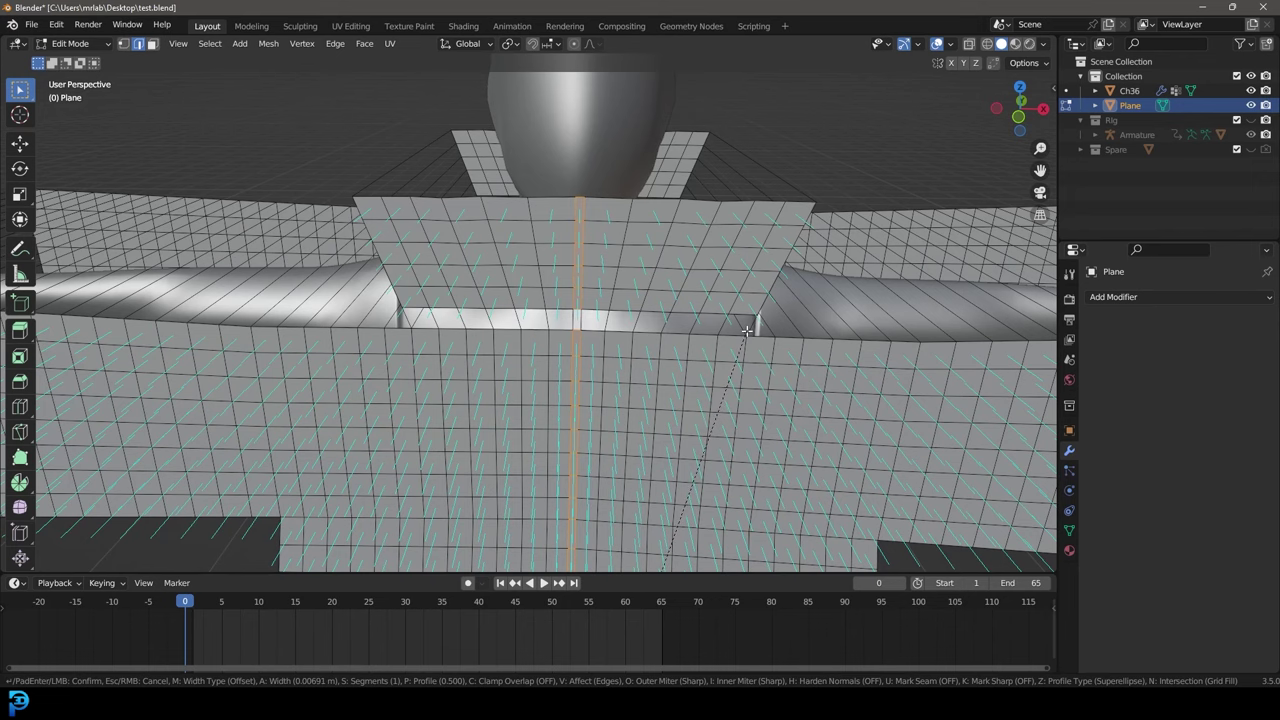
pyautogui.click(754, 324)
# - Delete the narrow strip of beveled faces to open a slit down the front of the cloak
pyautogui.moveTo(662, 214)
pyautogui.mouseDown(button='middle')
pyautogui.moveTo(648, 198)
pyautogui.moveTo(656, 215)
pyautogui.mouseUp(button='middle')
pyautogui.press('x')
pyautogui.click(636, 211)
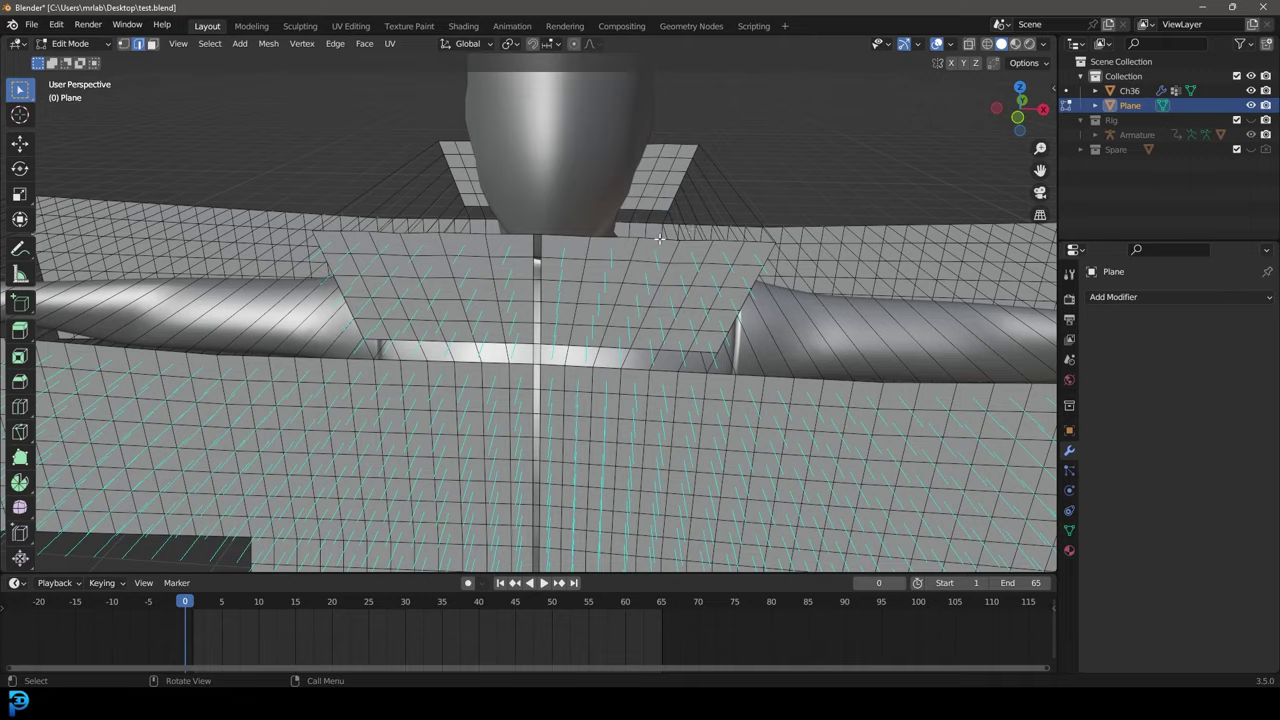
# - Select the short leftover edges bridging the slit in the front collar and delete those edges
pyautogui.scroll(-8, 636, 214)
pyautogui.moveTo(636, 214); pyautogui.dragTo(530, 240, button='middle')
pyautogui.scroll(6, 534, 229)
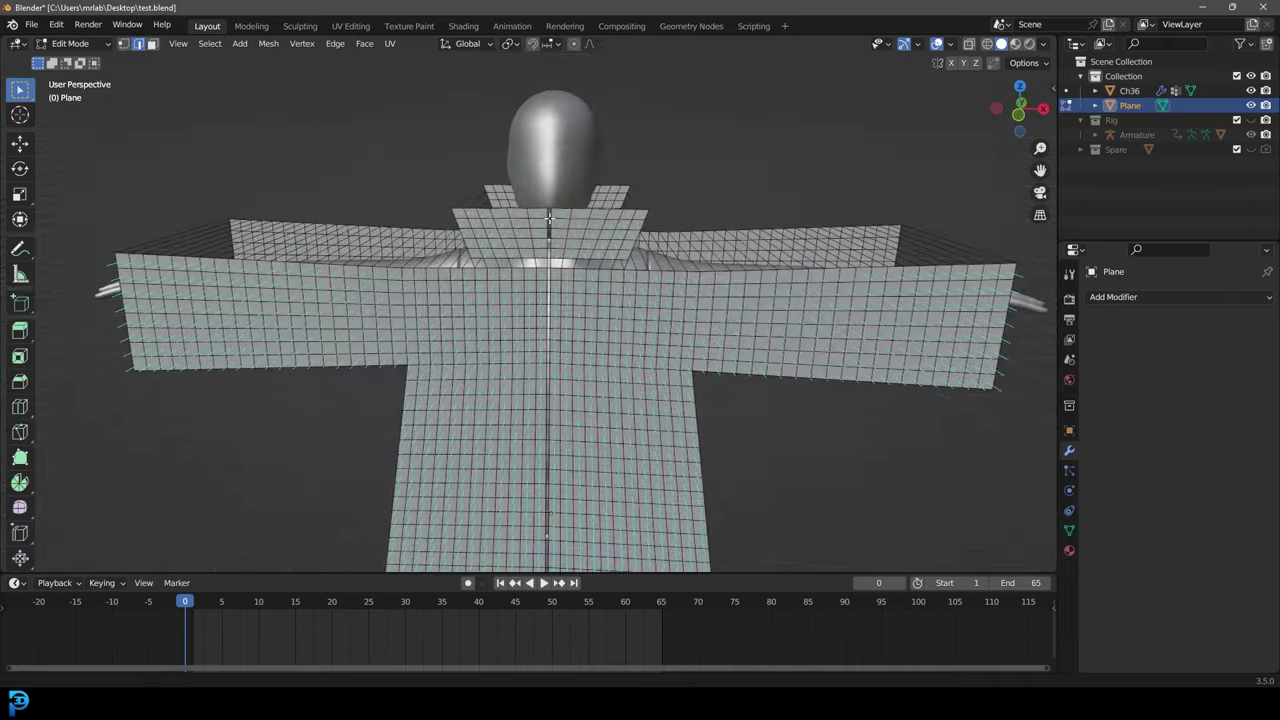
pyautogui.scroll(5, 436, 175)
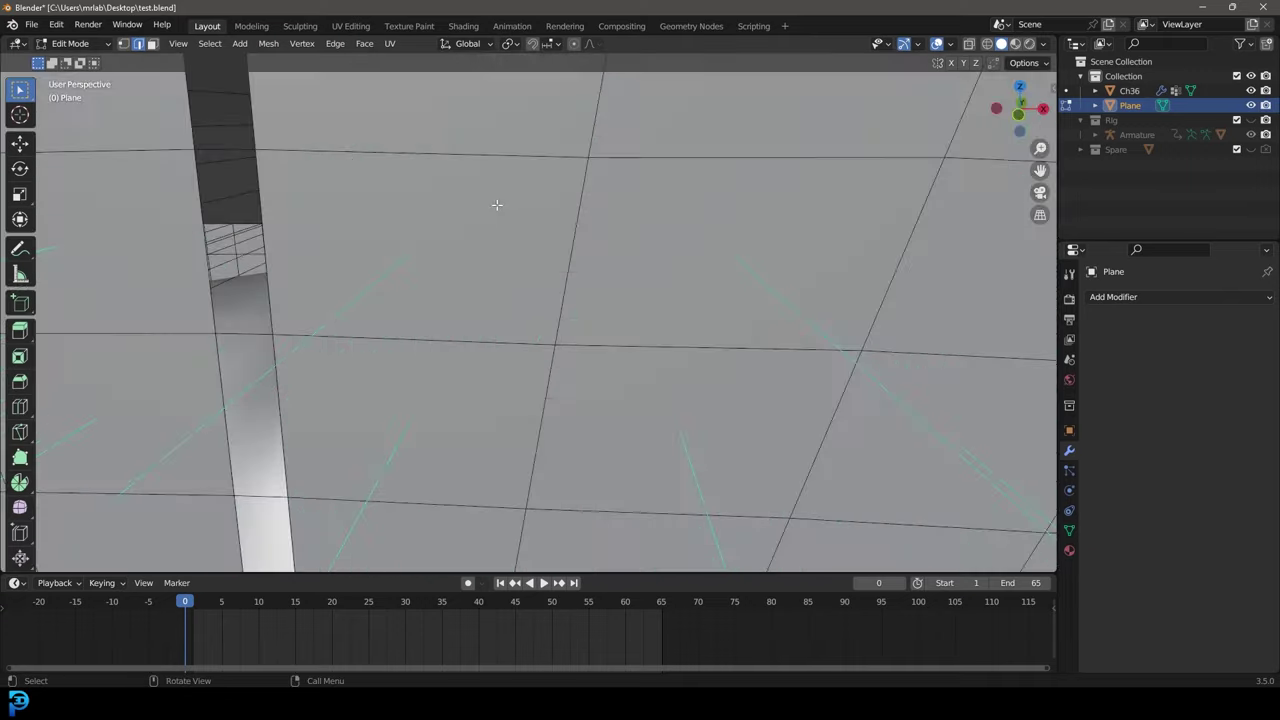
pyautogui.scroll(-3, 494, 206)
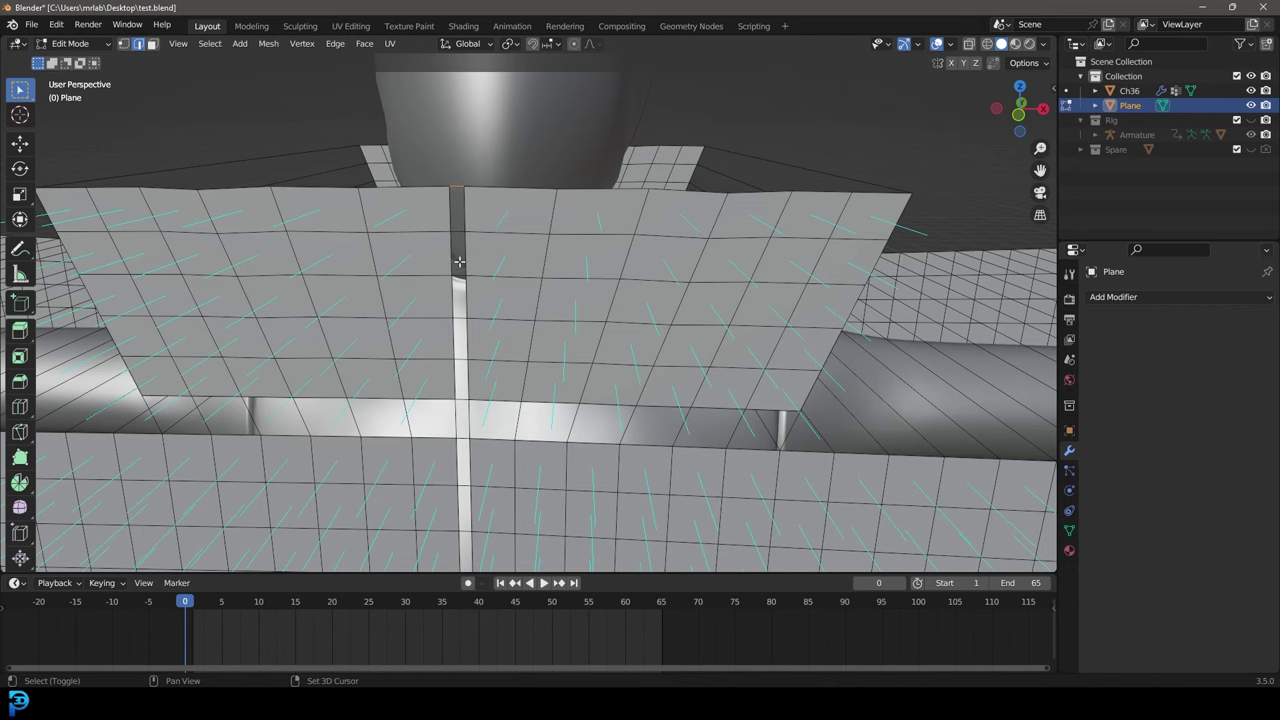
pyautogui.keyDown('shift'); pyautogui.moveTo(460, 280); pyautogui.dragTo(608, 250, button='middle'); pyautogui.keyUp('shift')
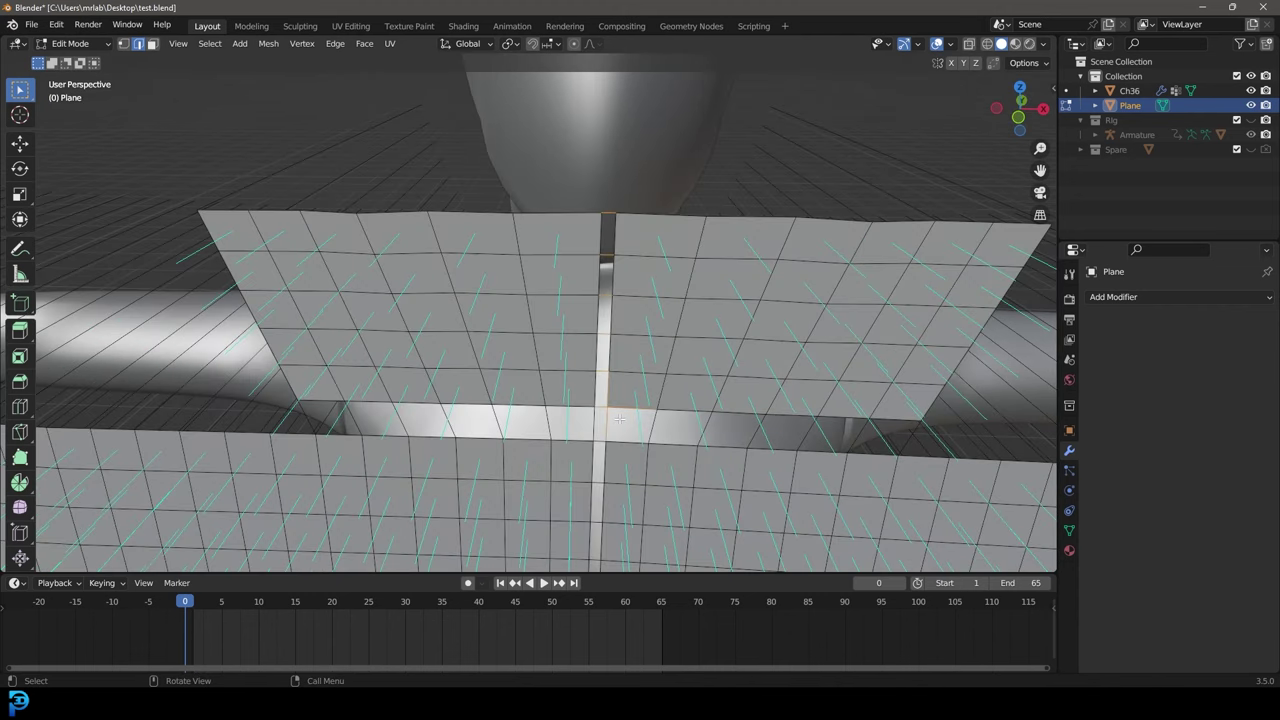
pyautogui.hotkey('shift', 'z')
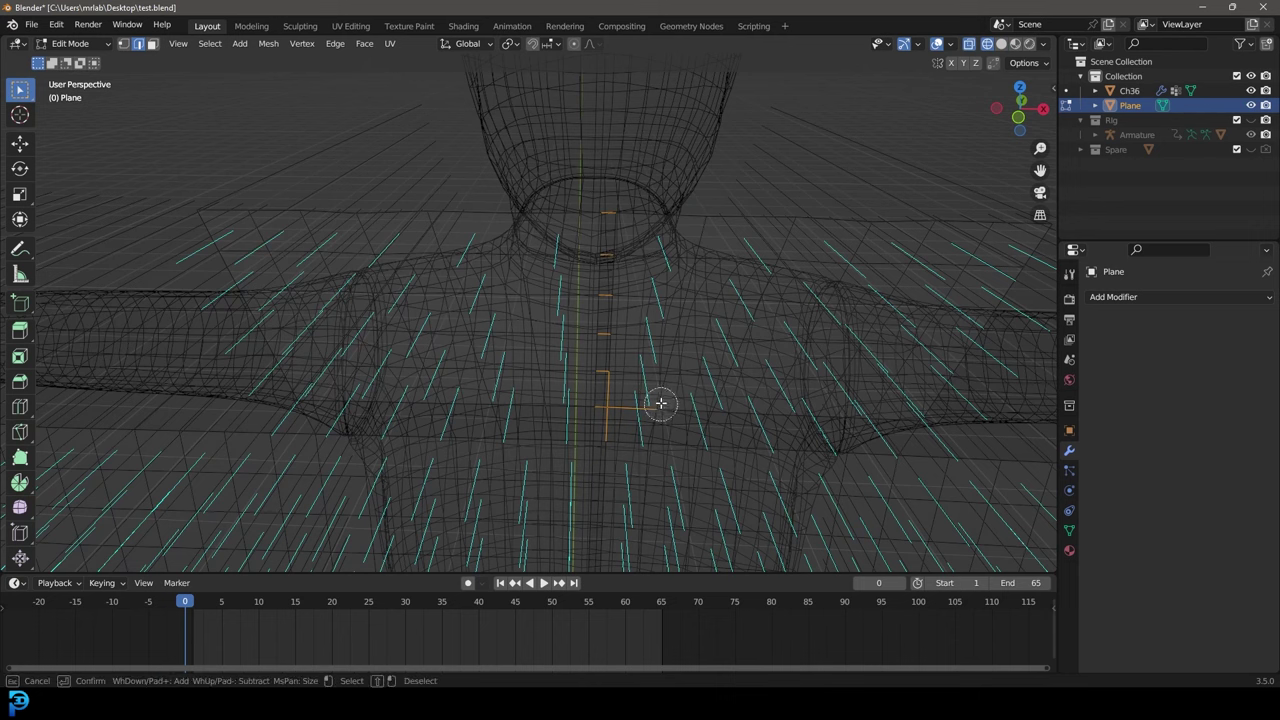
pyautogui.press('z')
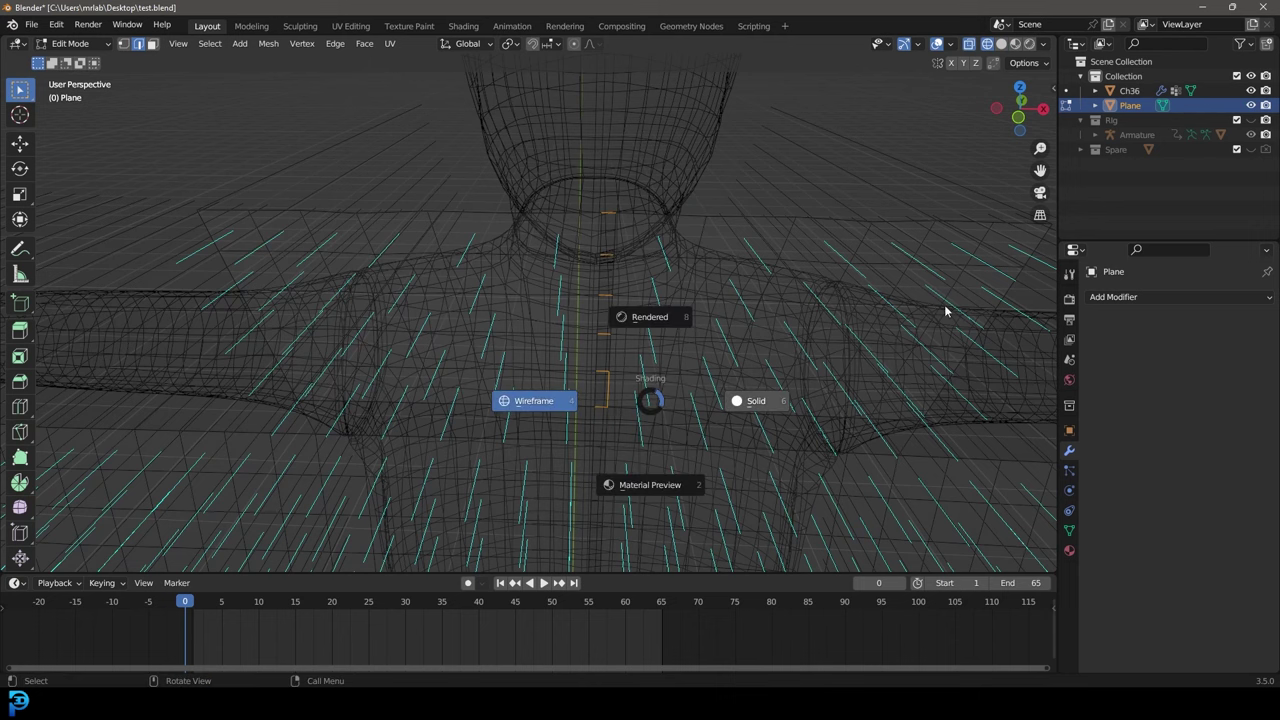
pyautogui.press('c')
pyautogui.rightClick(663, 382)
pyautogui.press('z')
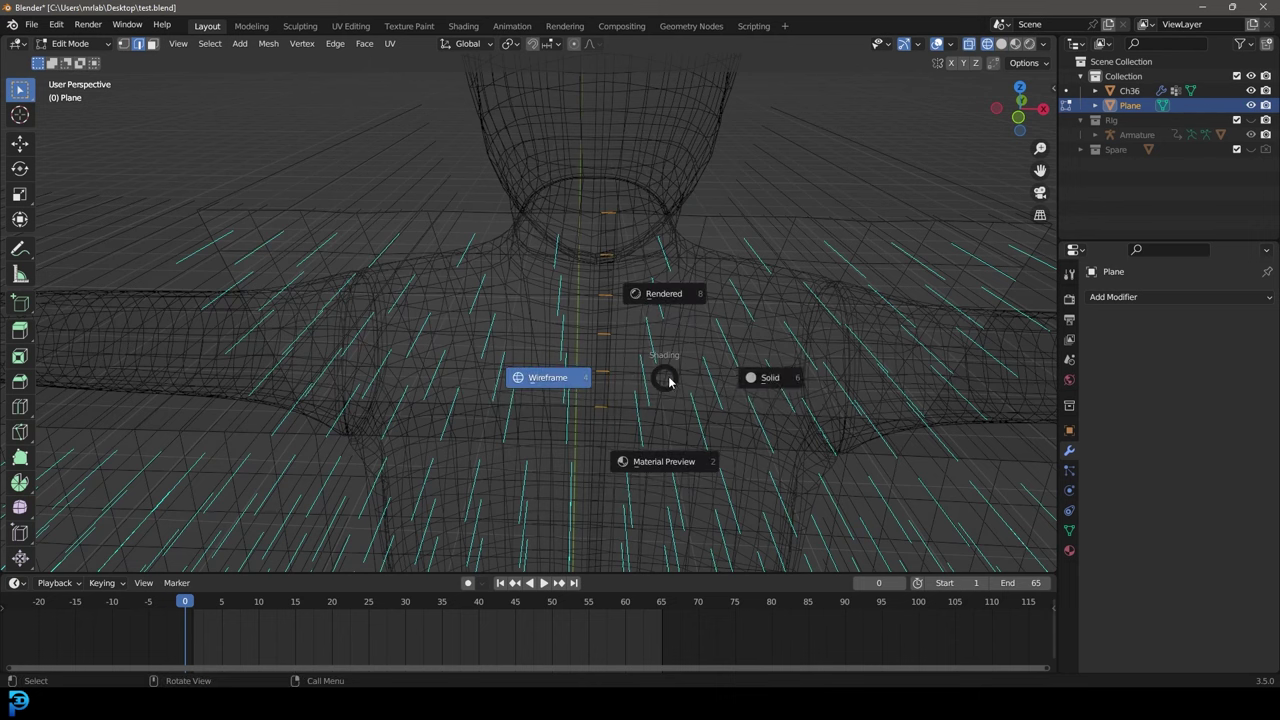
pyautogui.click(738, 385)
pyautogui.moveTo(729, 386); pyautogui.dragTo(680, 314, button='middle')
pyautogui.press('x')
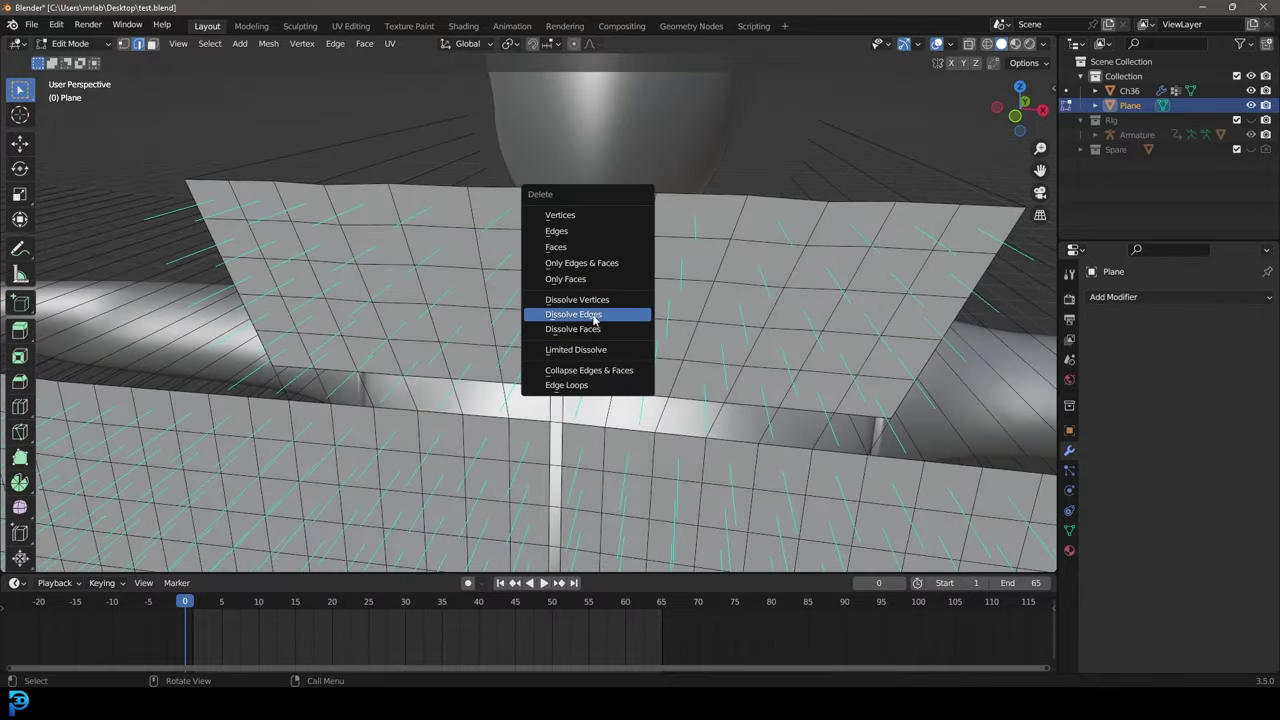
pyautogui.click(619, 318)
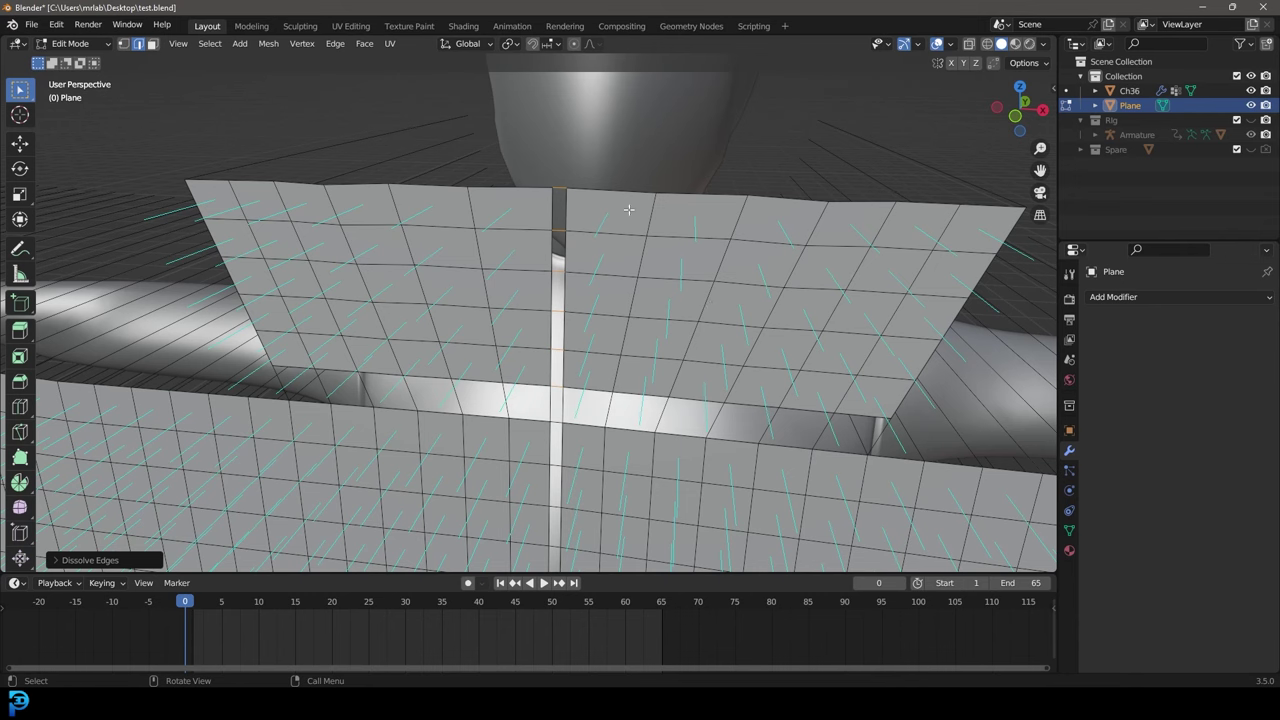
pyautogui.press('x')
pyautogui.click(639, 125)
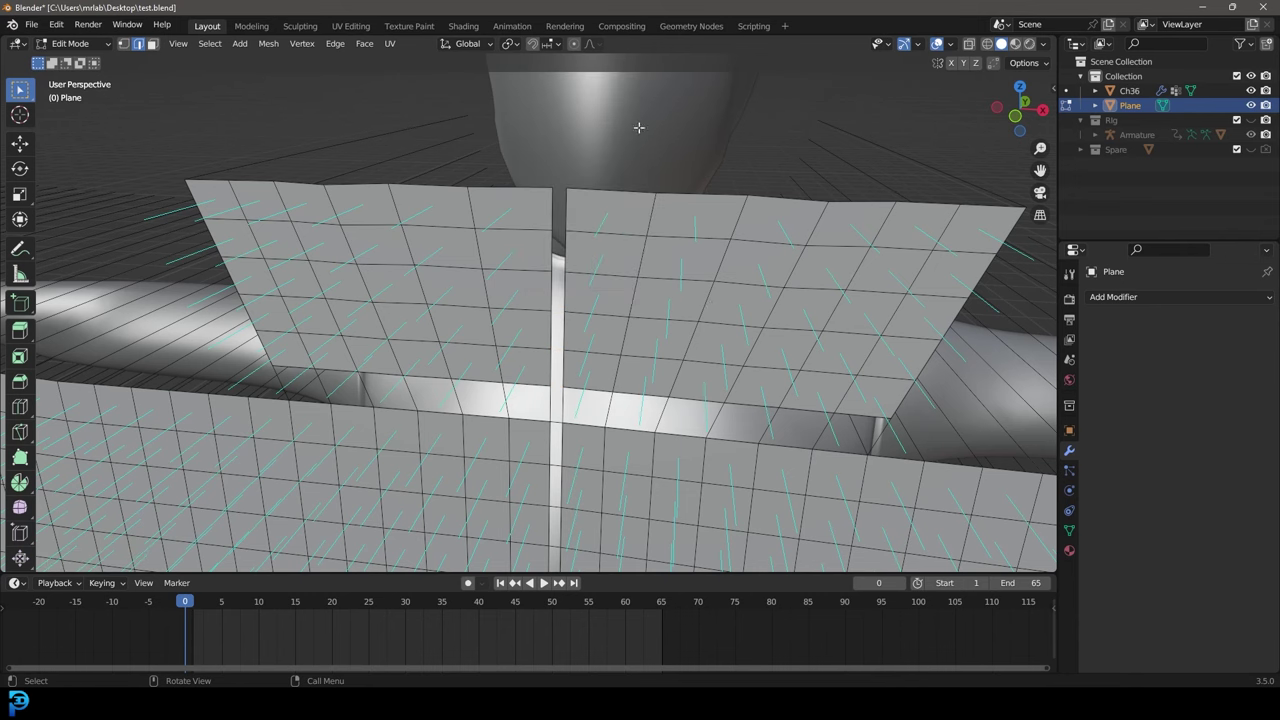
# - Finish editing the cloak mesh, select the mannequin and apply its object transform
pyautogui.scroll(-8, 639, 300)
pyautogui.moveTo(639, 300); pyautogui.dragTo(591, 315, button='middle')
pyautogui.scroll(2, 591, 315)
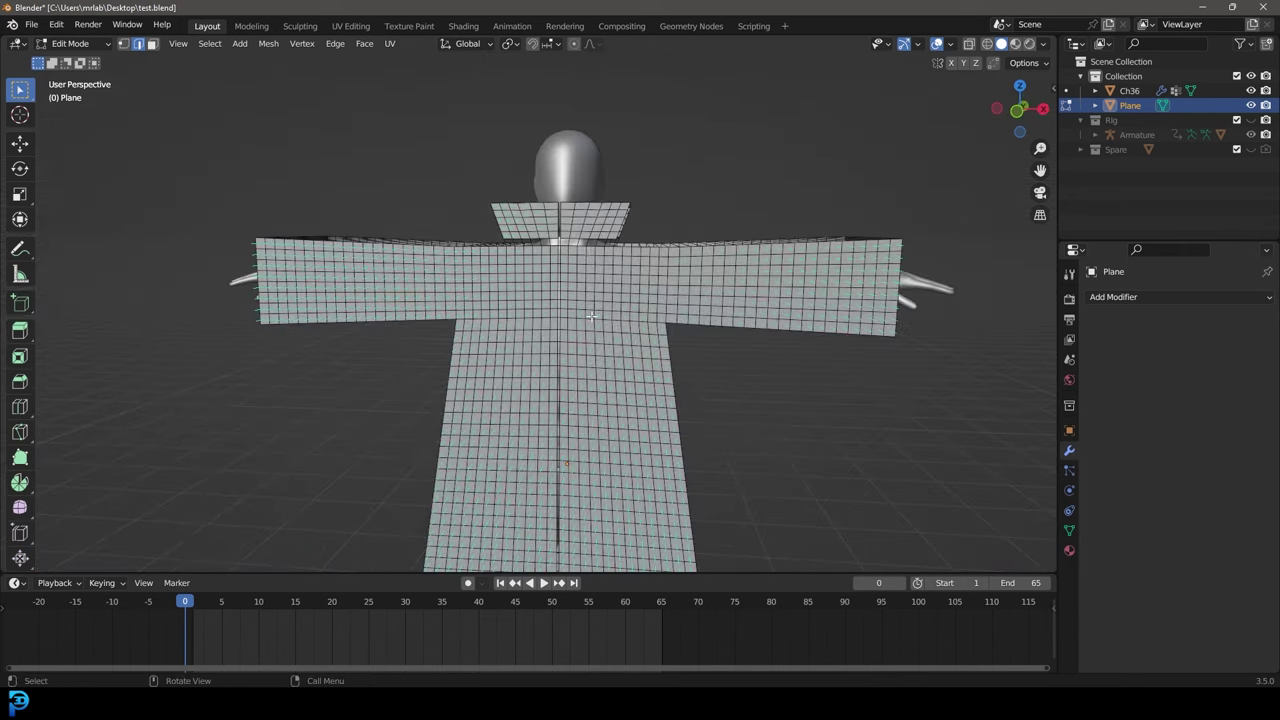
pyautogui.press('Tab')
pyautogui.moveTo(593, 212); pyautogui.dragTo(487, 178, button='middle')
pyautogui.click(497, 205)
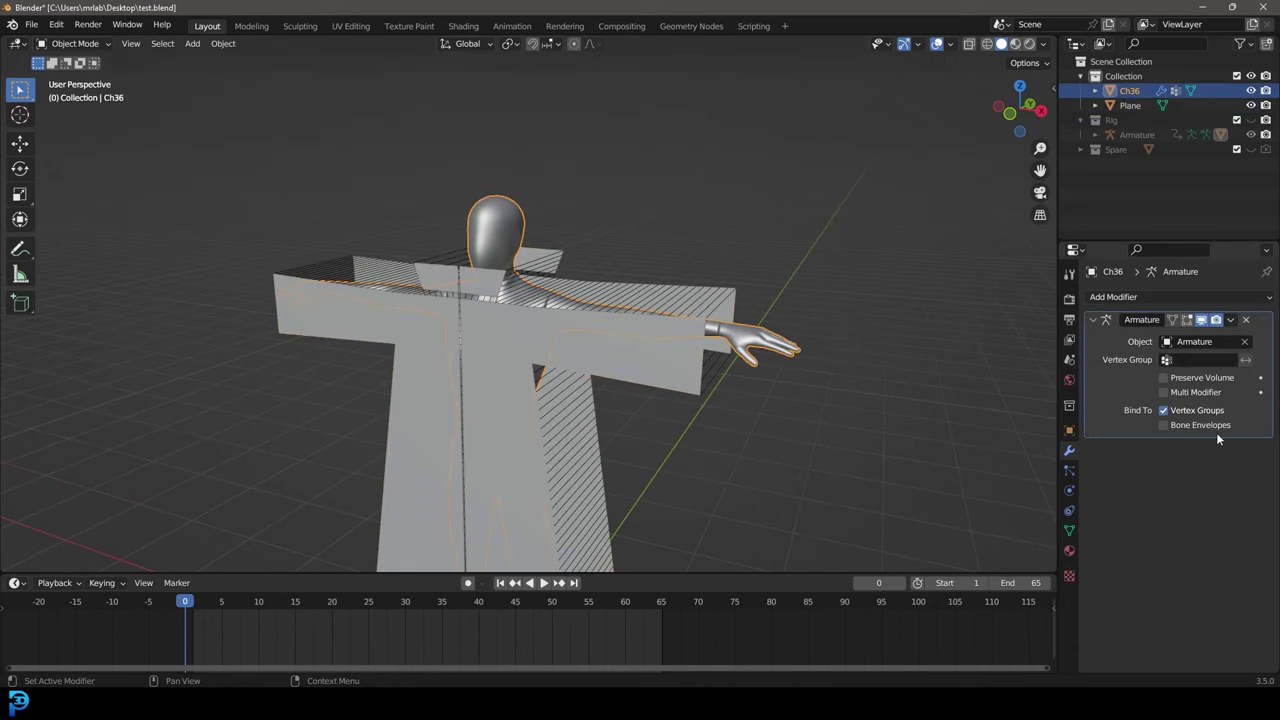
pyautogui.press('s')
pyautogui.rightClick(687, 285)
pyautogui.hotkey('ctrl', 'a')
pyautogui.click(600, 221)
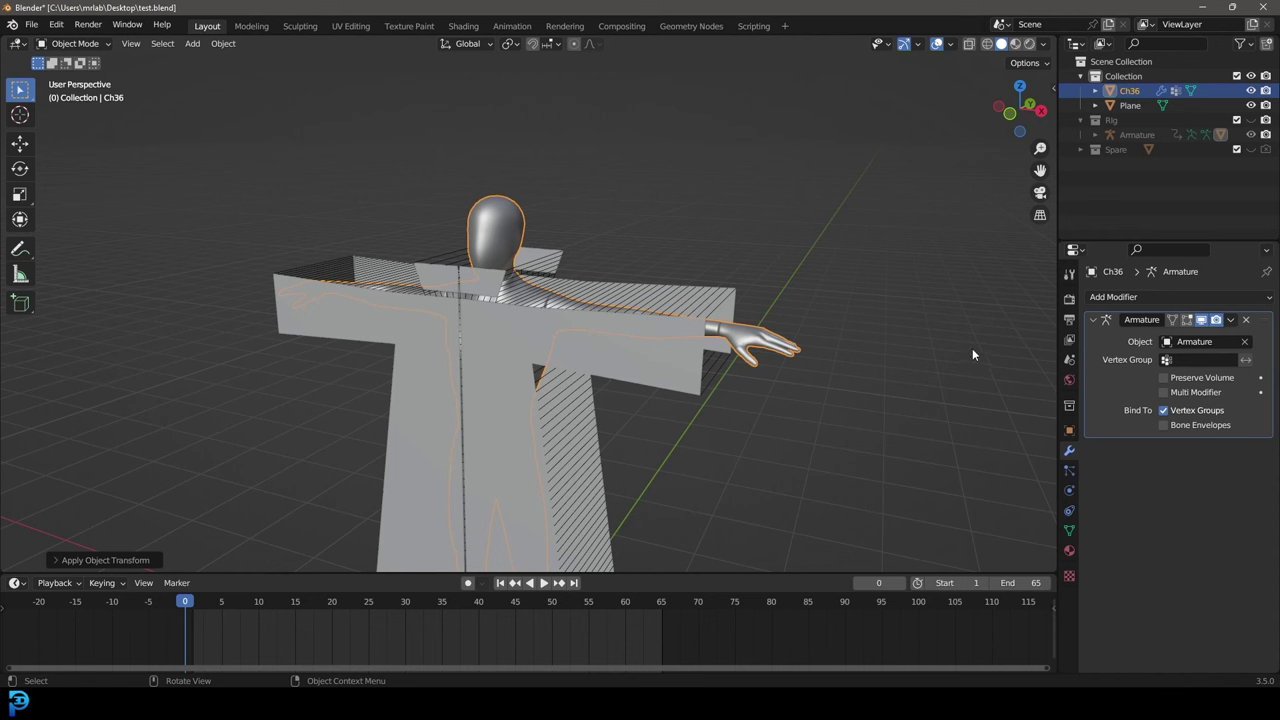
# - Add Collision physics to the mannequin and inspect its face normals in Edit Mode
pyautogui.click(1070, 490)
pyautogui.click(1150, 314)
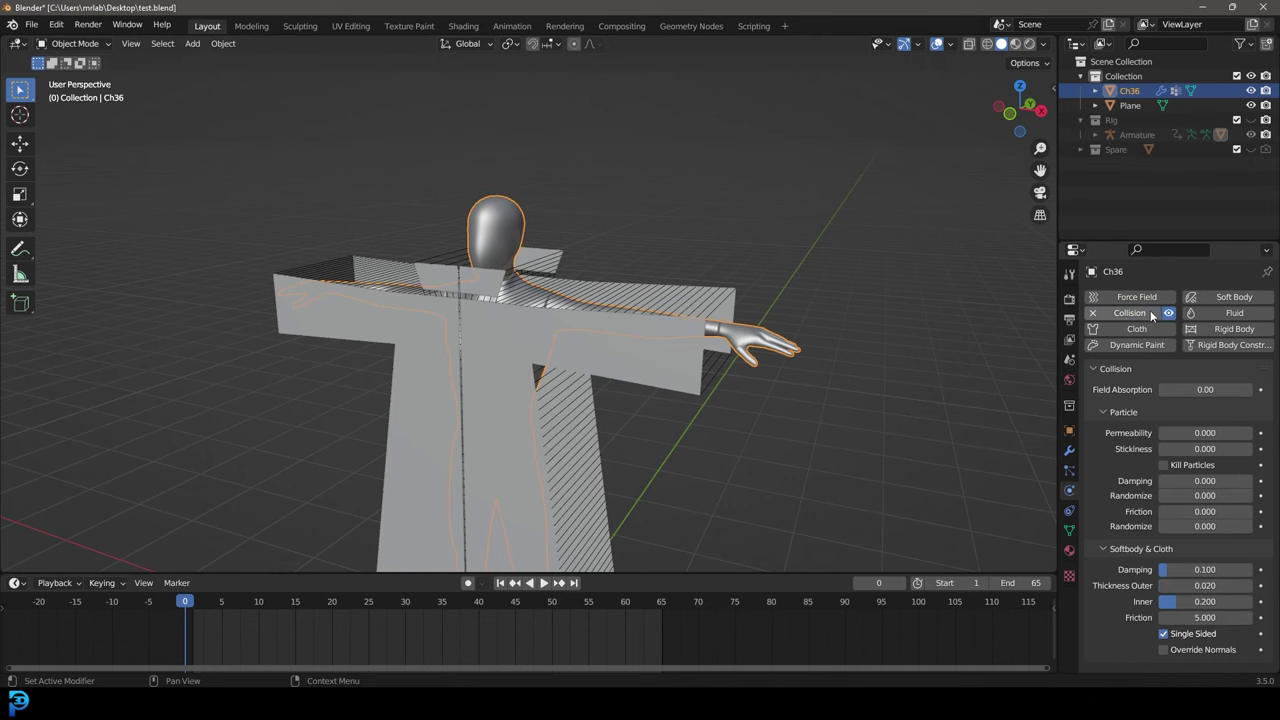
pyautogui.scroll(-4, 474, 246)
pyautogui.scroll(6, 700, 225)
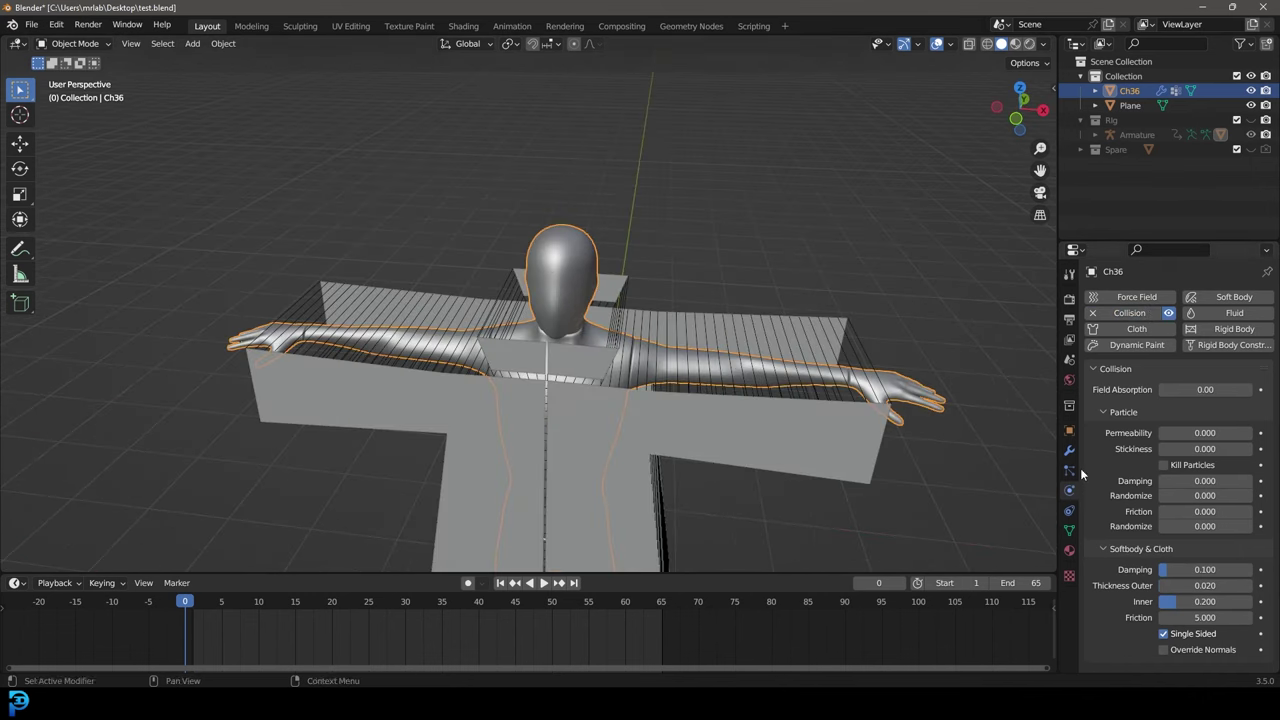
pyautogui.press('Tab')
pyautogui.moveTo(560, 337); pyautogui.dragTo(381, 242, button='middle')
pyautogui.scroll(3, 381, 242)
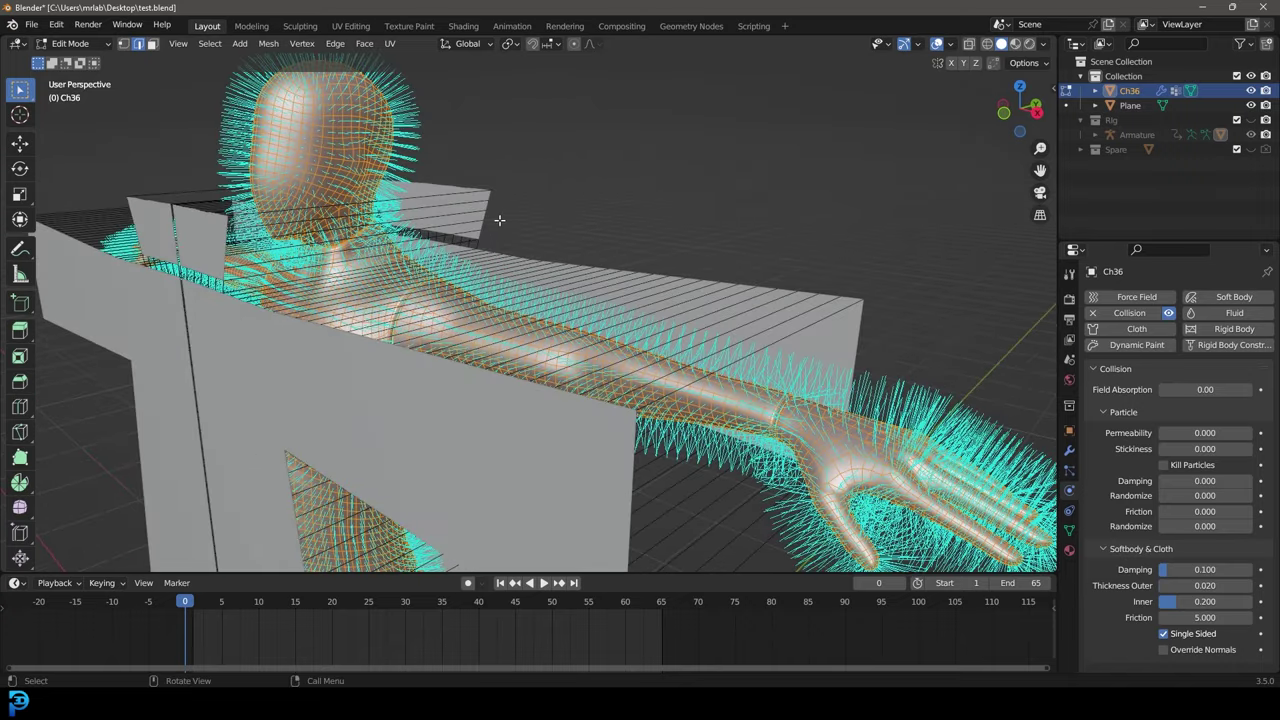
pyautogui.press('Tab')
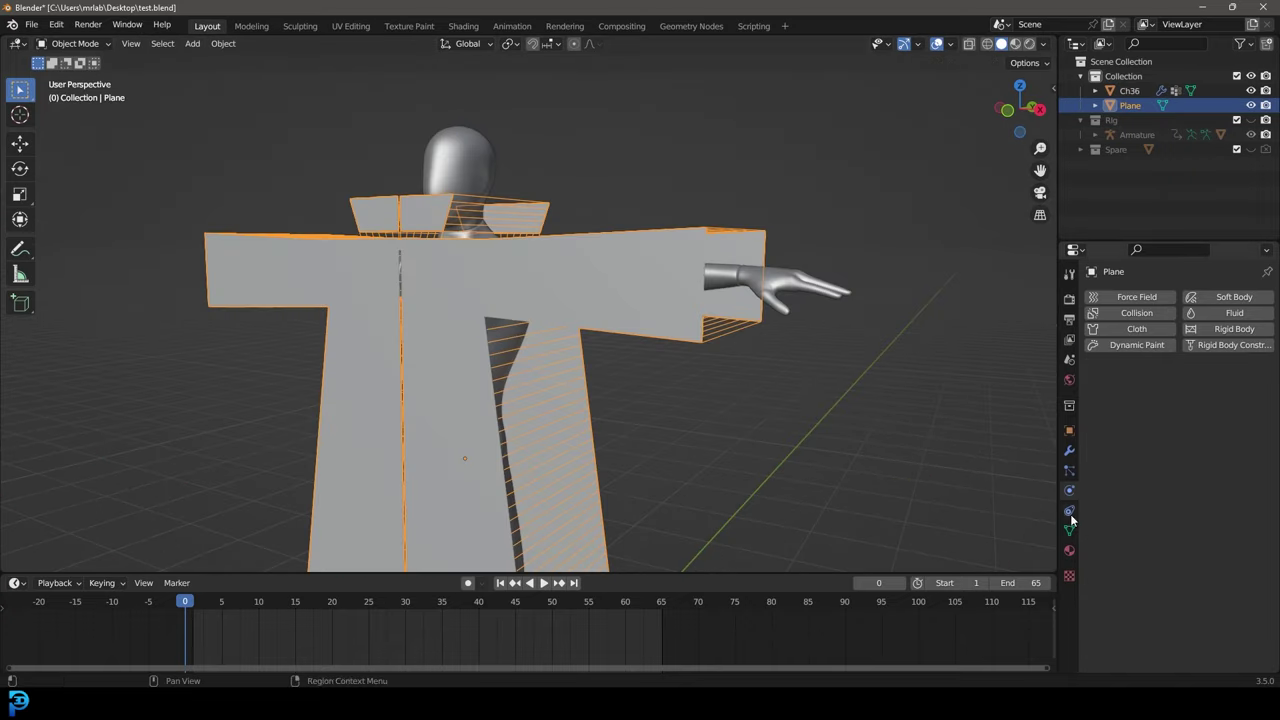
# - Add Cloth physics to the cloak with 12 quality steps
pyautogui.click(1136, 329)
pyautogui.click(1197, 389)
pyautogui.write('12')
pyautogui.press('Return')
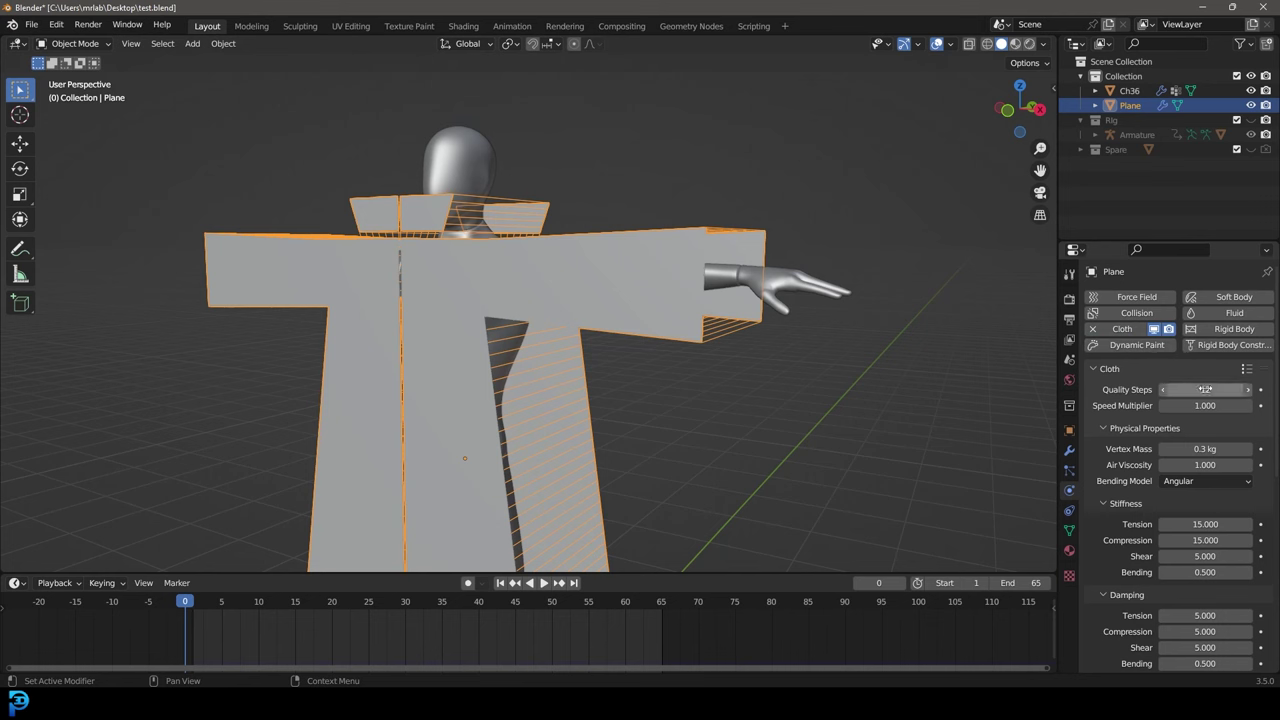
# - Enable Sewing in the cloak's cloth shape settings with a maximum sewing force of 12
pyautogui.scroll(-10, 1155, 447)
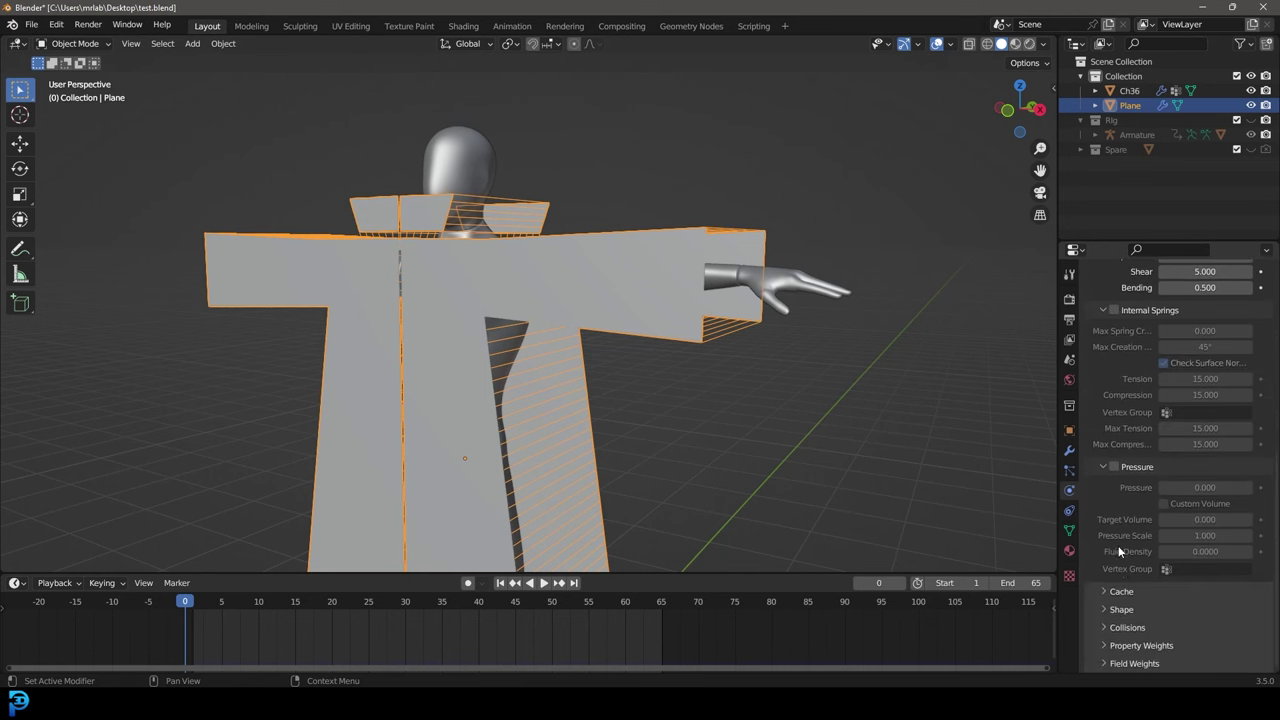
pyautogui.click(1112, 609)
pyautogui.scroll(-3, 1120, 580)
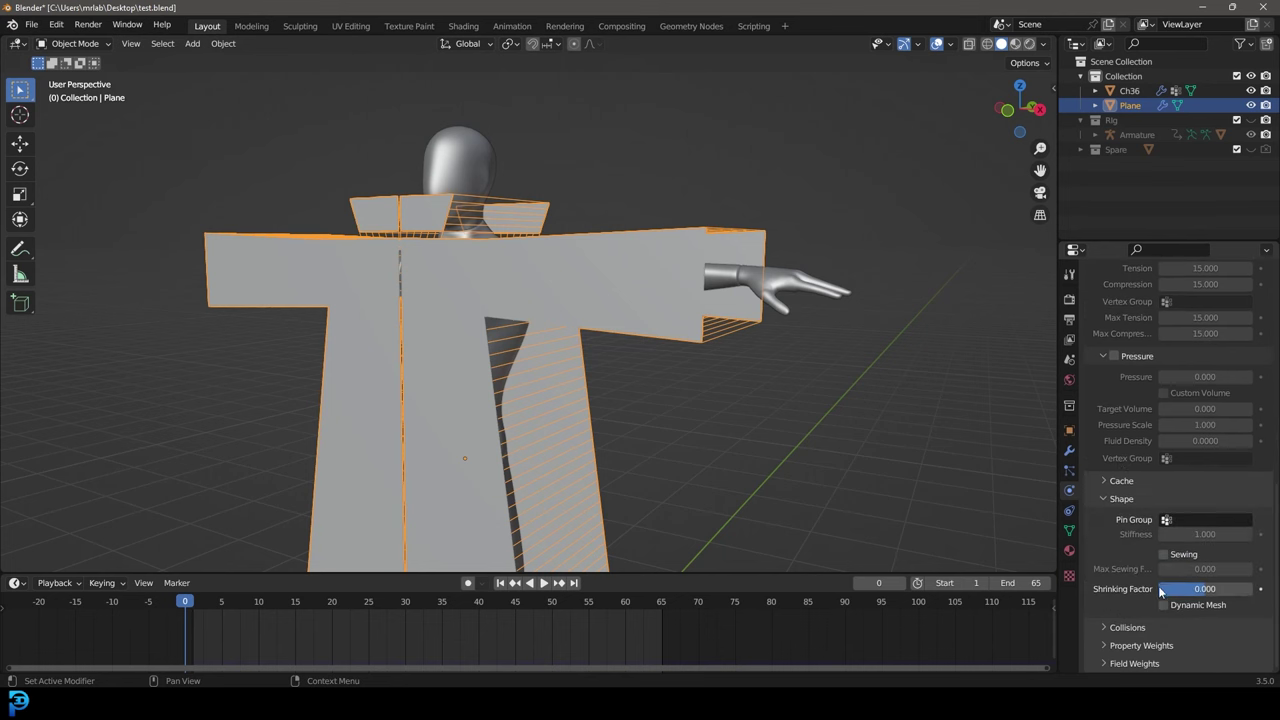
pyautogui.click(1163, 554)
pyautogui.doubleClick(1170, 568)
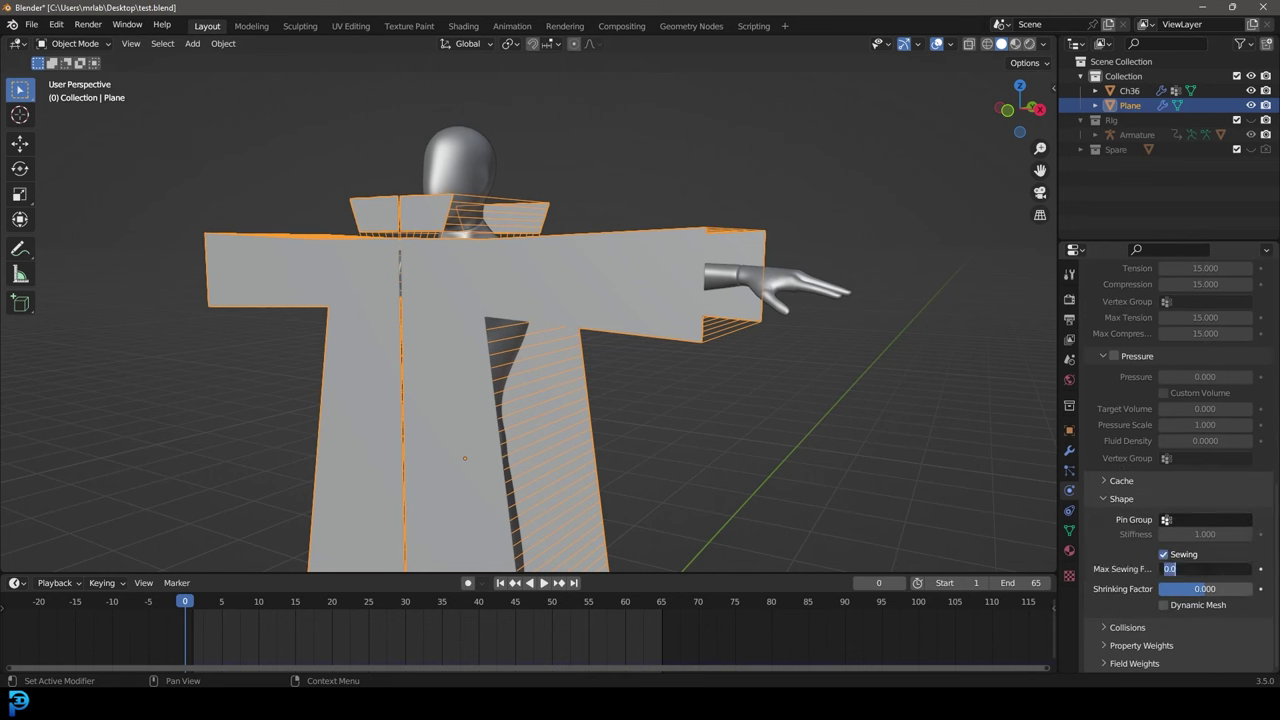
pyautogui.write('12')
pyautogui.press('Return')
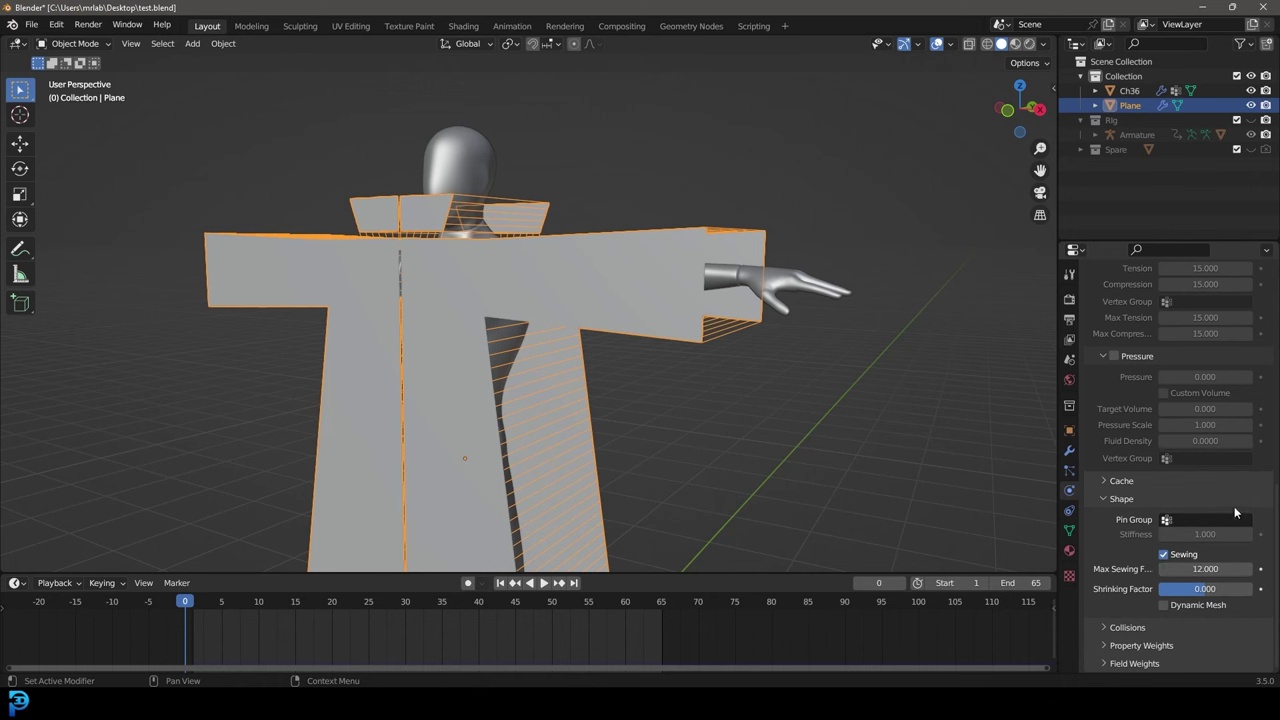
# - Enable Self Collisions for the cloak's cloth and set the collision quality to 5
pyautogui.click(1126, 627)
pyautogui.scroll(-5, 1135, 625)
pyautogui.click(1114, 552)
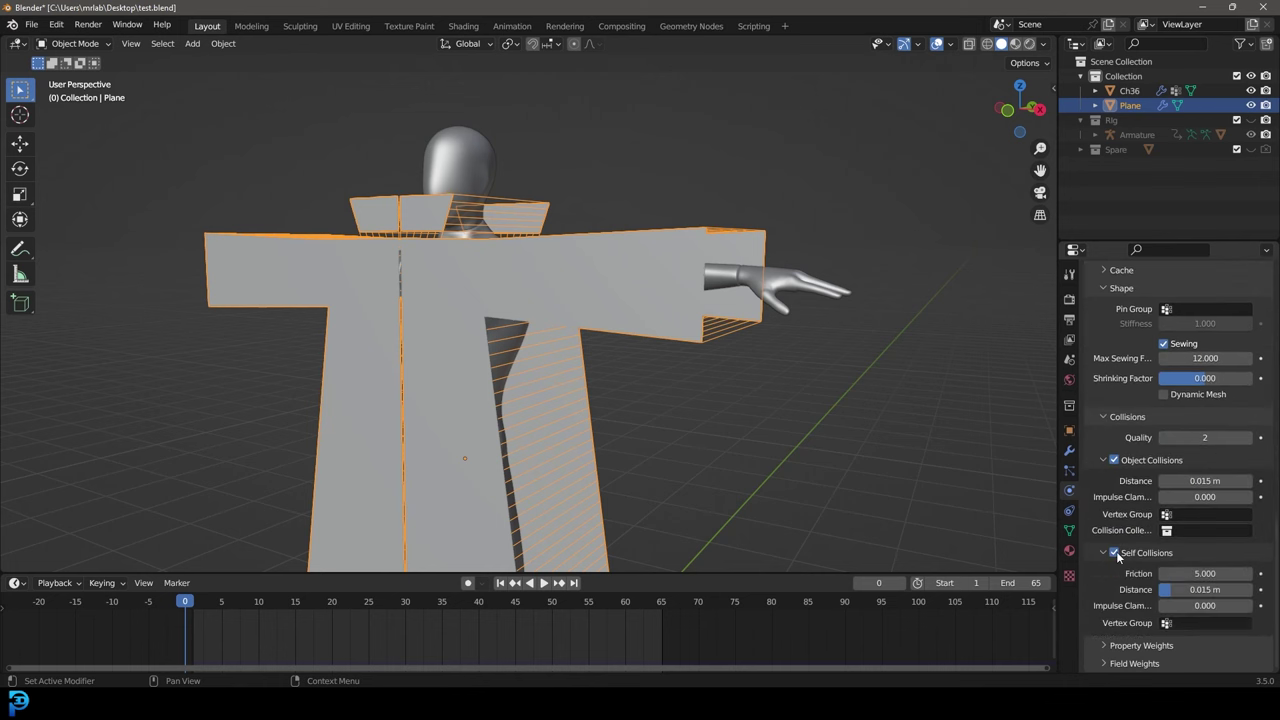
pyautogui.doubleClick(1207, 438)
pyautogui.write('5')
pyautogui.press('Return')
# - Save the file and run the cloth simulation from the start of the timeline to frame 12
pyautogui.moveTo(655, 304); pyautogui.dragTo(698, 278, button='middle')
pyautogui.hotkey('ctrl', 's')
pyautogui.moveTo(852, 372)
pyautogui.mouseDown(button='middle')
pyautogui.moveTo(831, 372)
pyautogui.moveTo(847, 374)
pyautogui.mouseUp(button='middle')
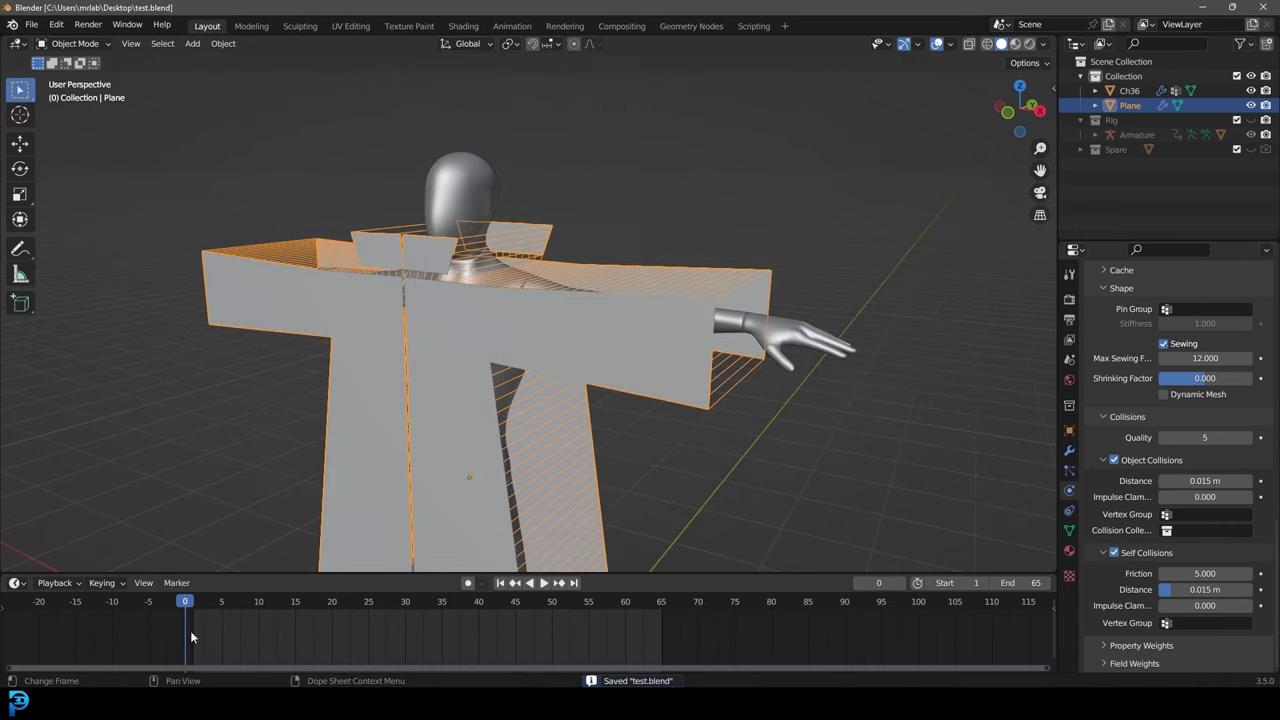
pyautogui.click(189, 602)
pyautogui.press('space')
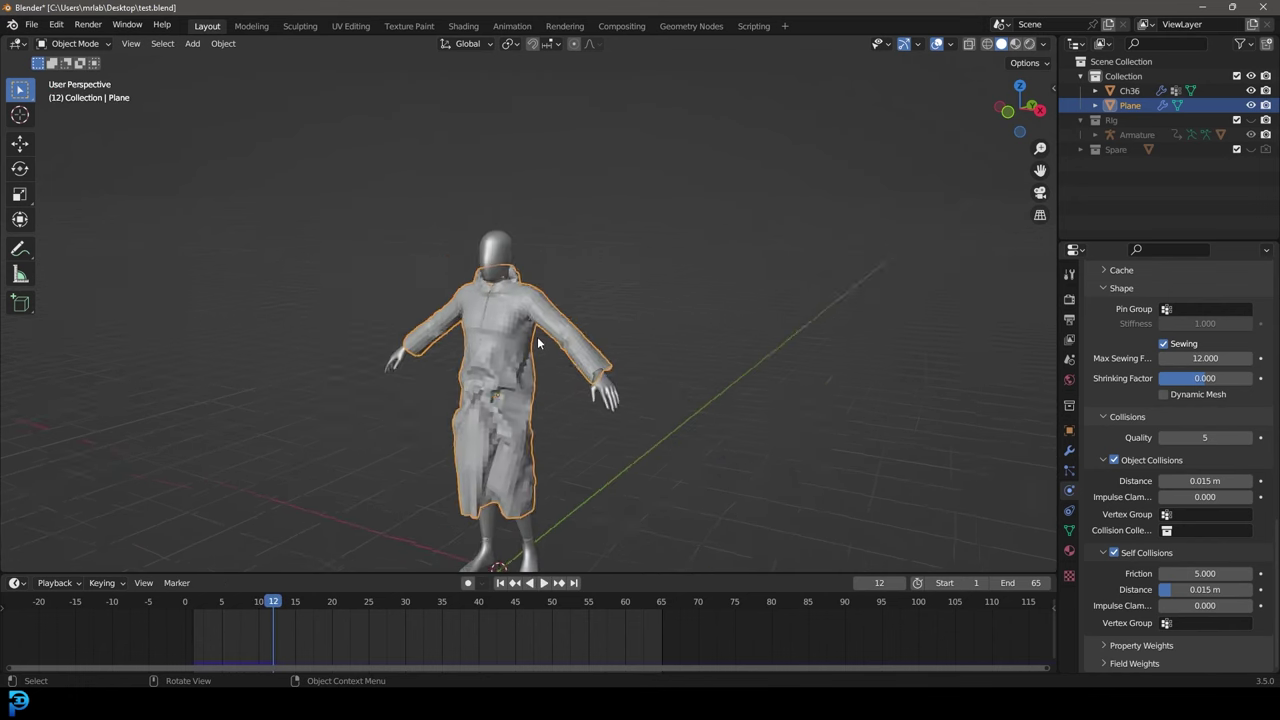
# - Apply smooth shading to the simulated cloak and inspect the result around the collar and front
pyautogui.moveTo(537, 340); pyautogui.dragTo(612, 330, button='middle')
pyautogui.scroll(3, 612, 330)
pyautogui.rightClick(623, 224)
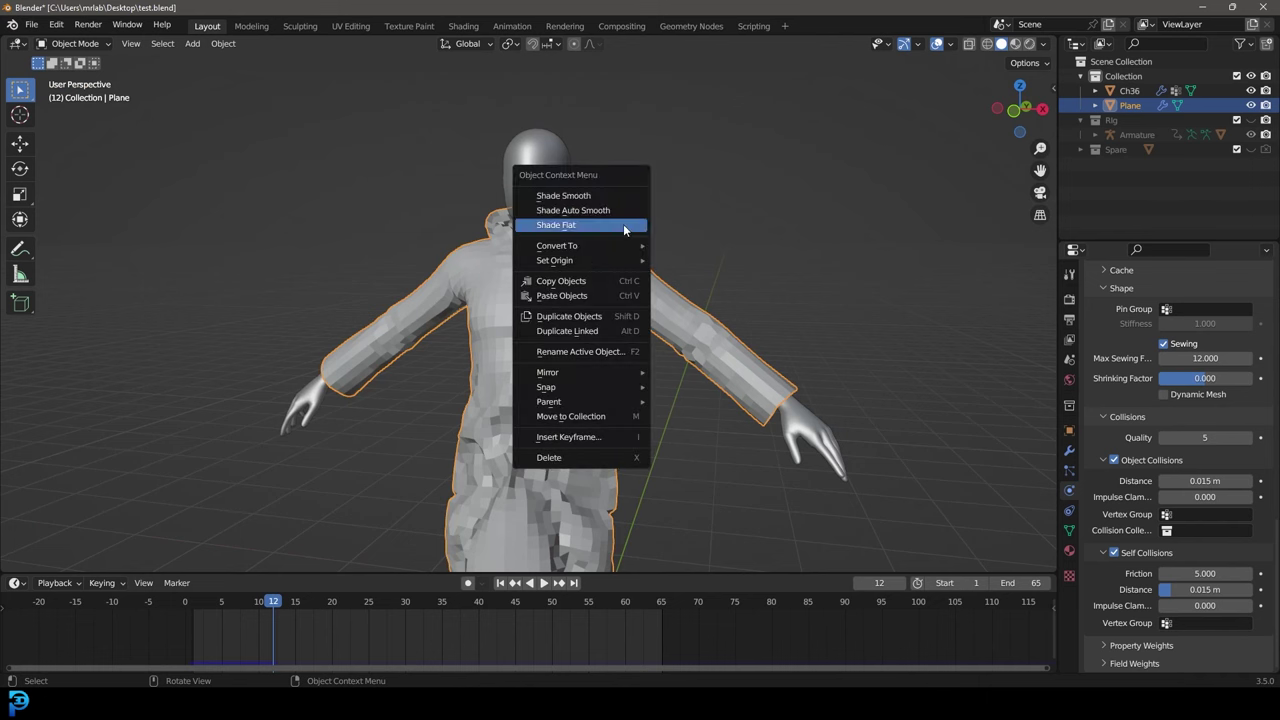
pyautogui.click(581, 196)
pyautogui.scroll(-3, 581, 199)
pyautogui.moveTo(581, 199); pyautogui.dragTo(508, 281, button='middle')
pyautogui.scroll(4, 536, 355)
pyautogui.scroll(2, 508, 281)
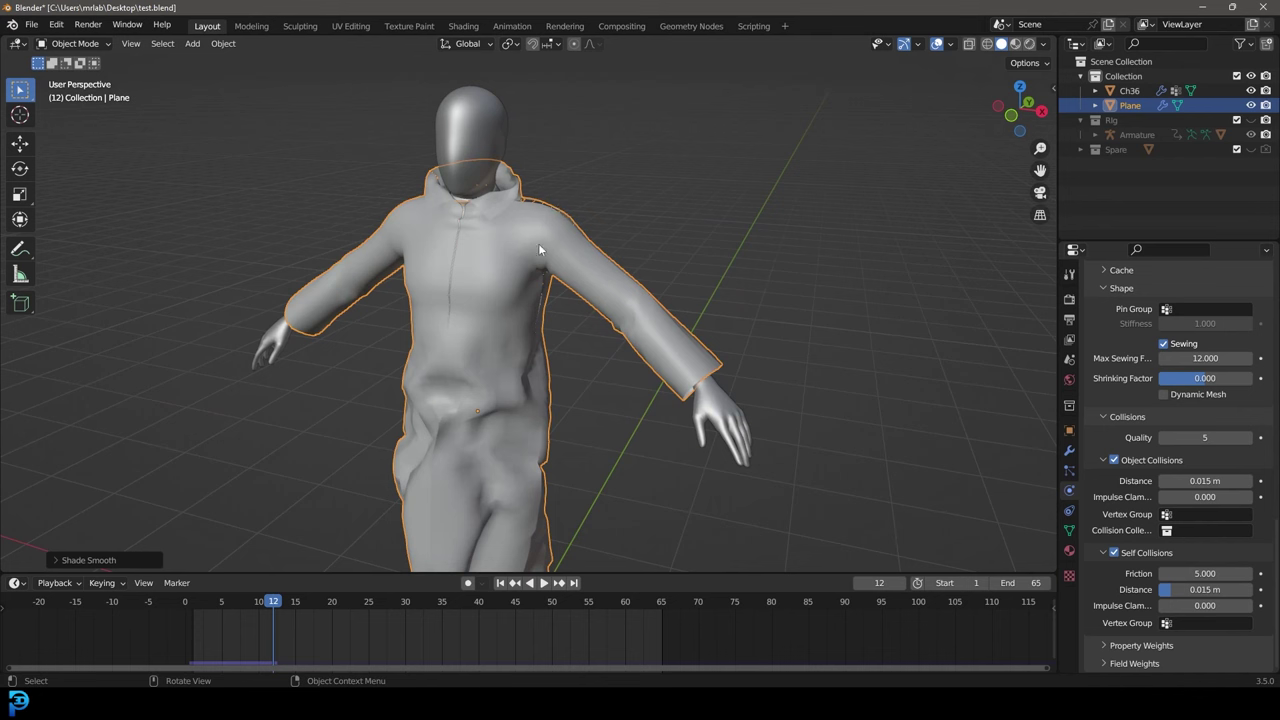
# - Add a new material named "balck" to the cloak
pyautogui.click(1069, 550)
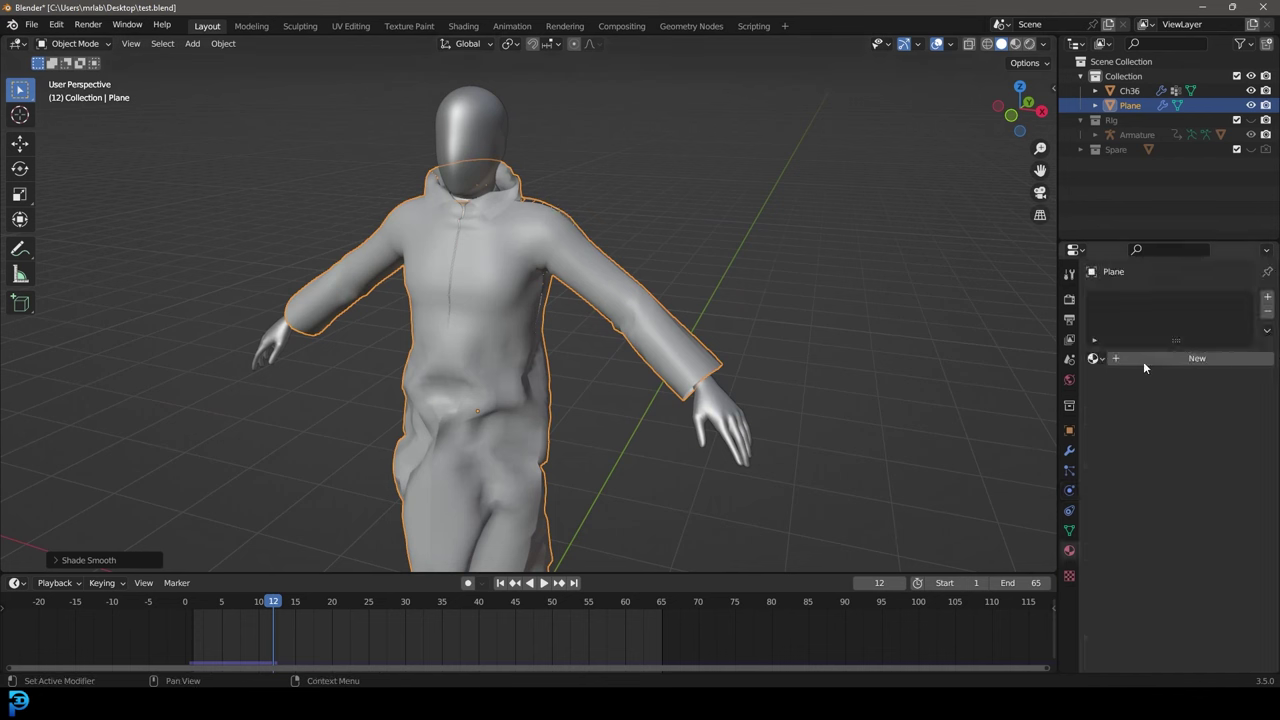
pyautogui.click(1268, 299)
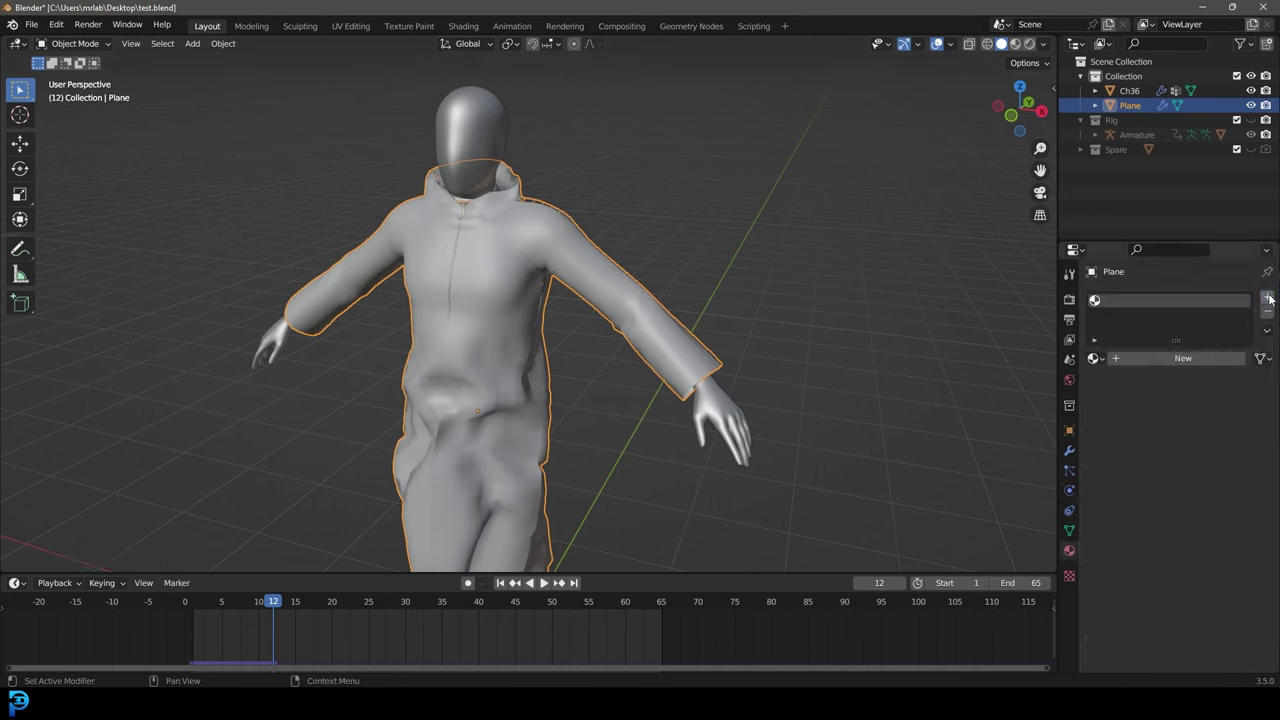
pyautogui.click(1183, 359)
pyautogui.click(1166, 359)
pyautogui.write('ba')
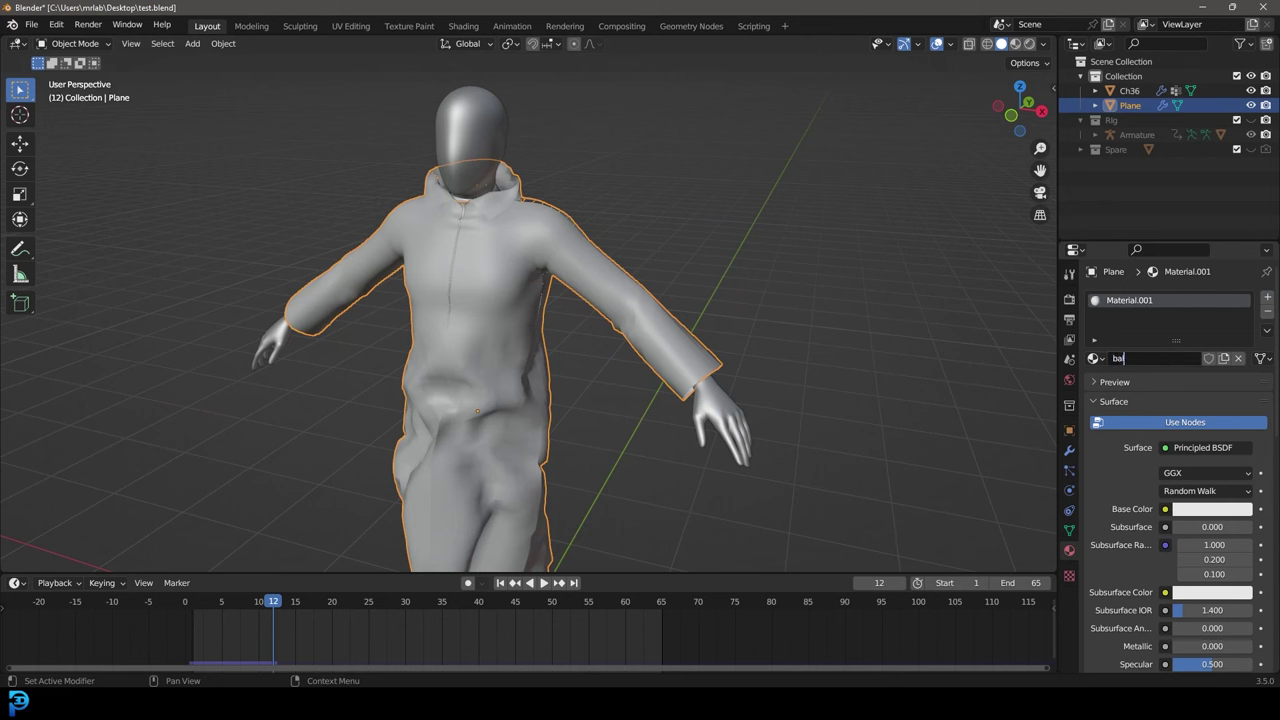
pyautogui.press('Return')
# - Set the viewport display color of the cloak's "balck" material to near black
pyautogui.click(1114, 401)
pyautogui.click(1116, 630)
pyautogui.scroll(-2, 1150, 600)
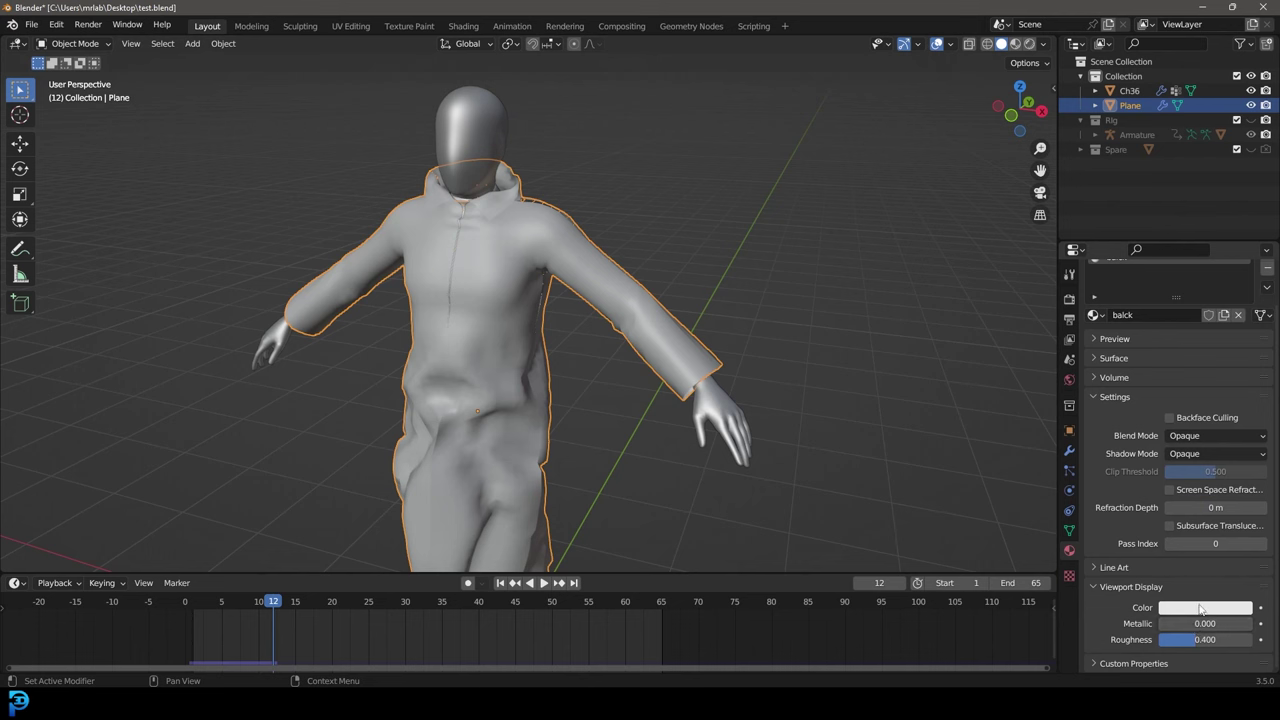
pyautogui.click(1200, 607)
pyautogui.click(1240, 488)
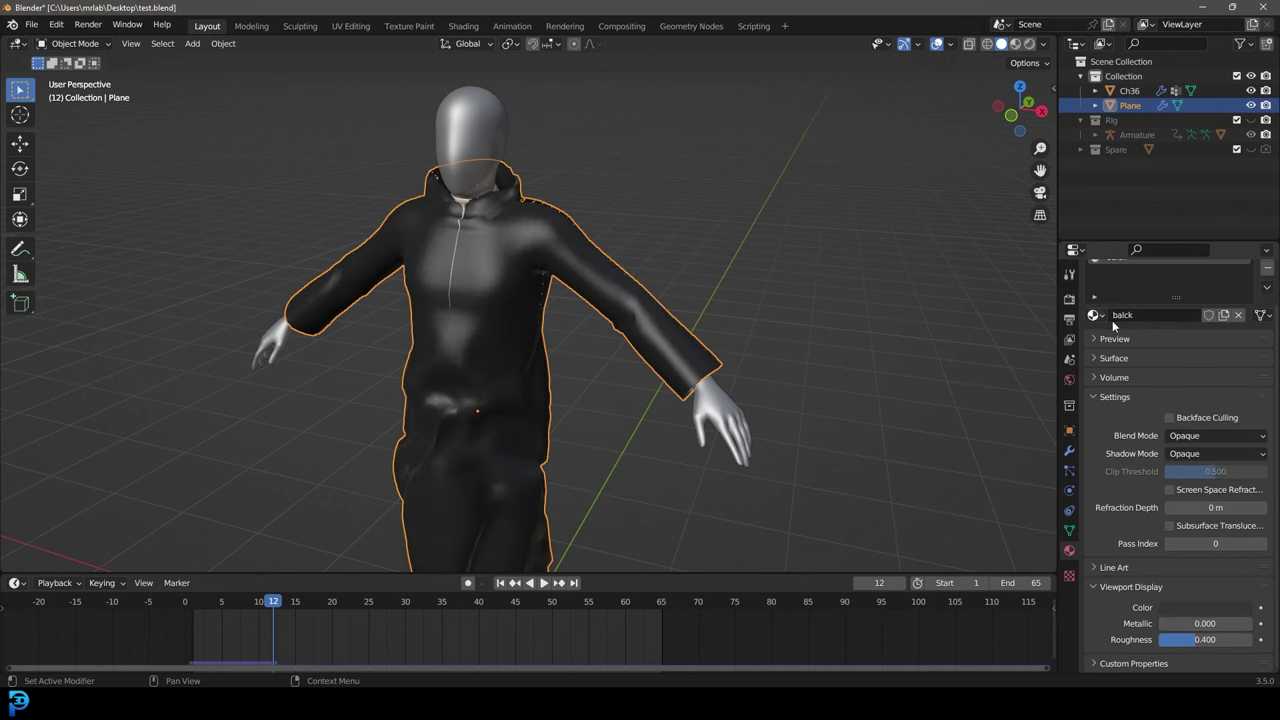
# - Add a second material slot to the cloak with a new material named "red"
pyautogui.scroll(2, 1180, 330)
pyautogui.click(1267, 298)
pyautogui.click(1164, 390)
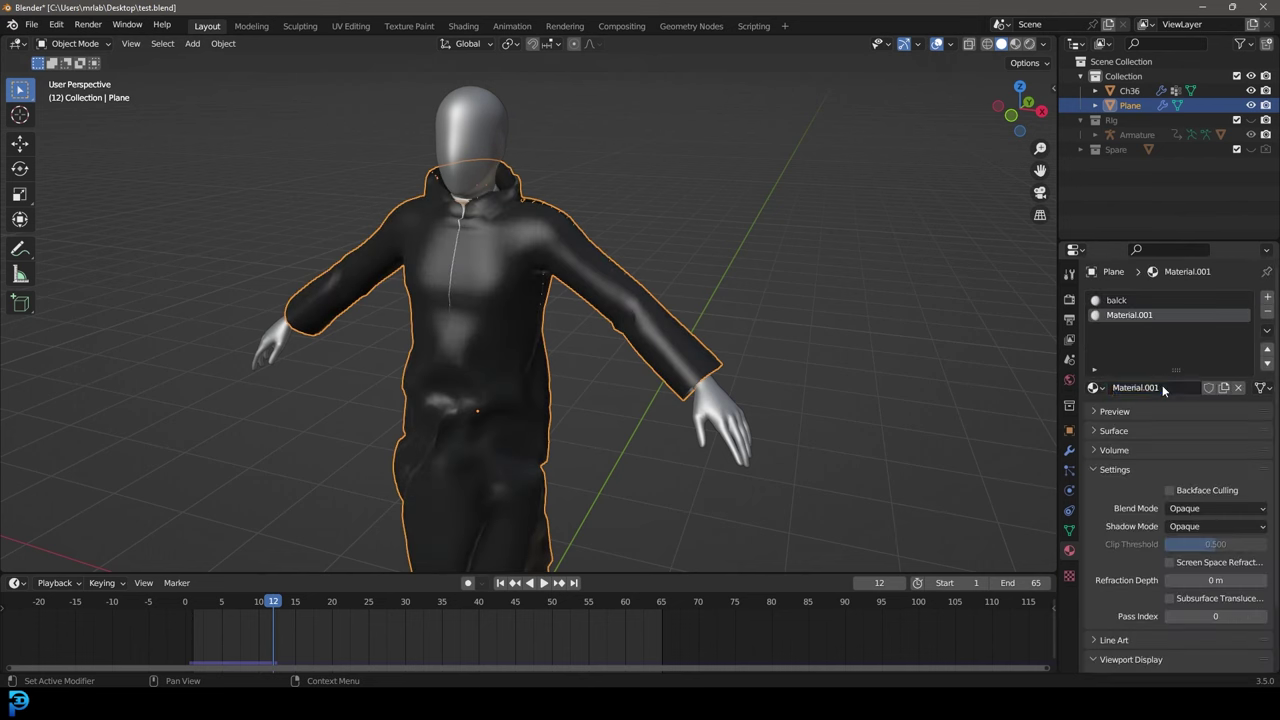
pyautogui.doubleClick(1164, 390)
pyautogui.press('BackSpace')
# - Add a Solidify modifier to the cloak and set its material offset to 1
pyautogui.click(1069, 452)
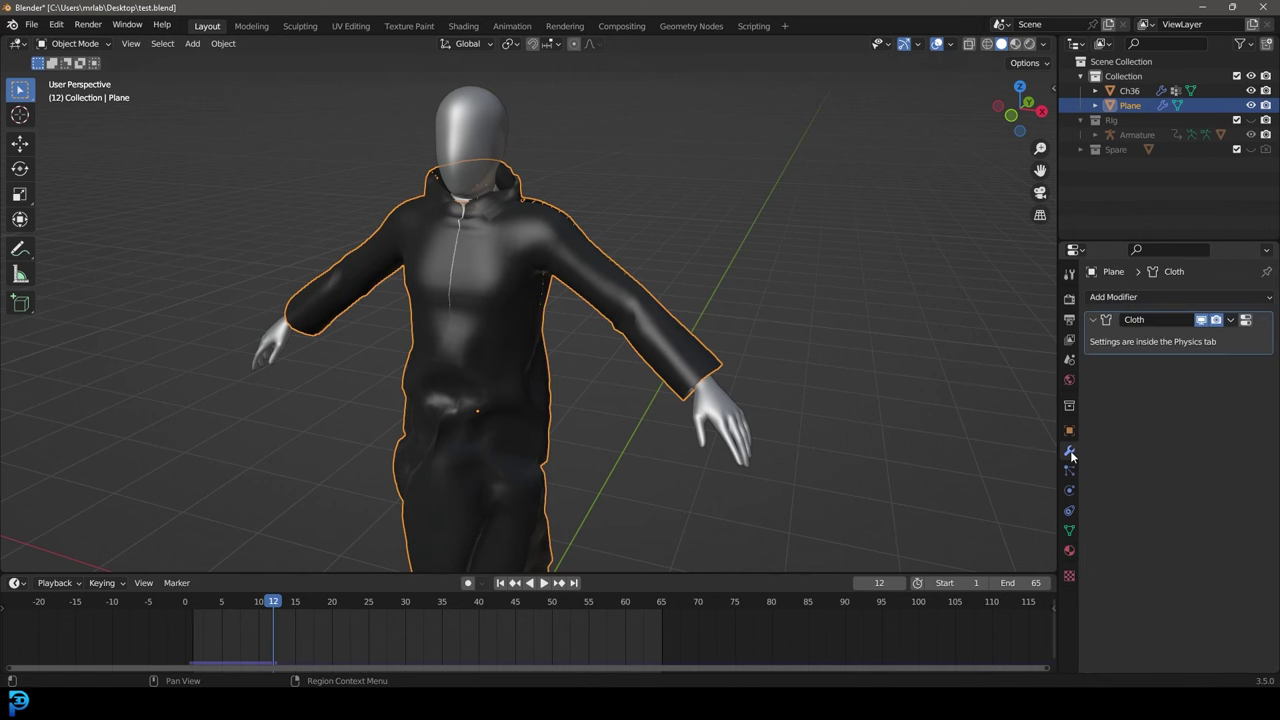
pyautogui.click(1113, 297)
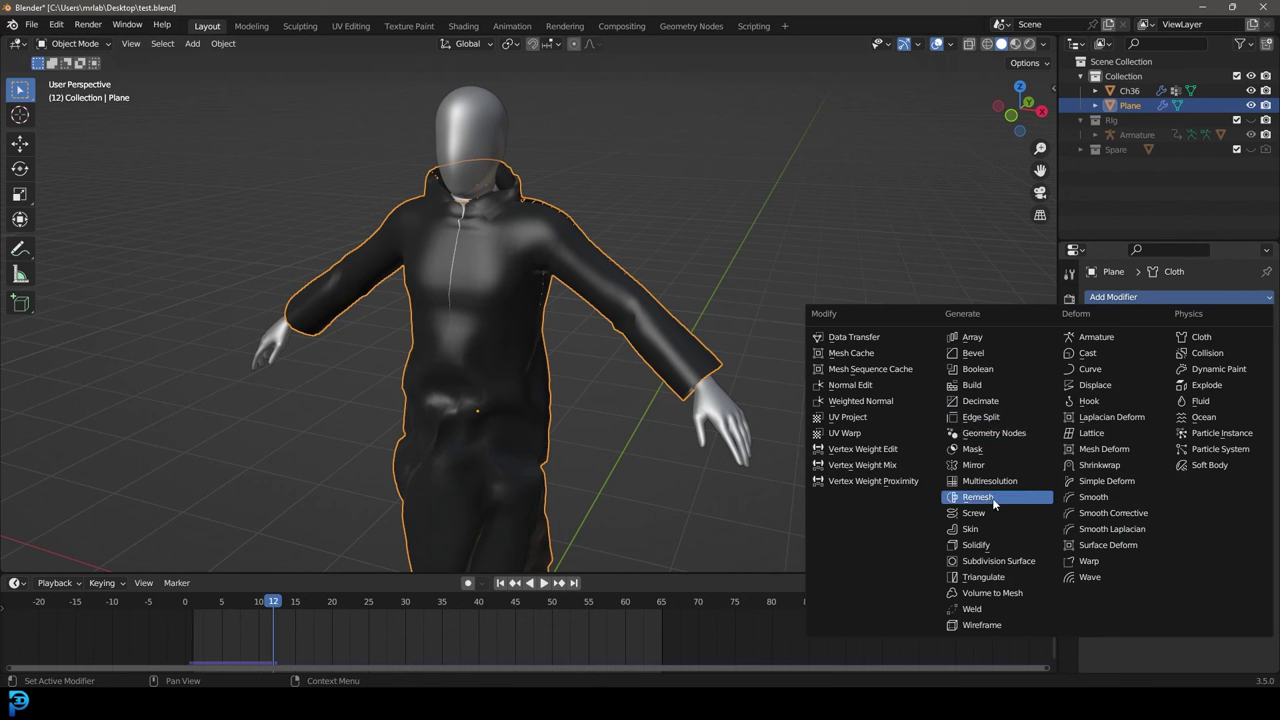
pyautogui.click(976, 545)
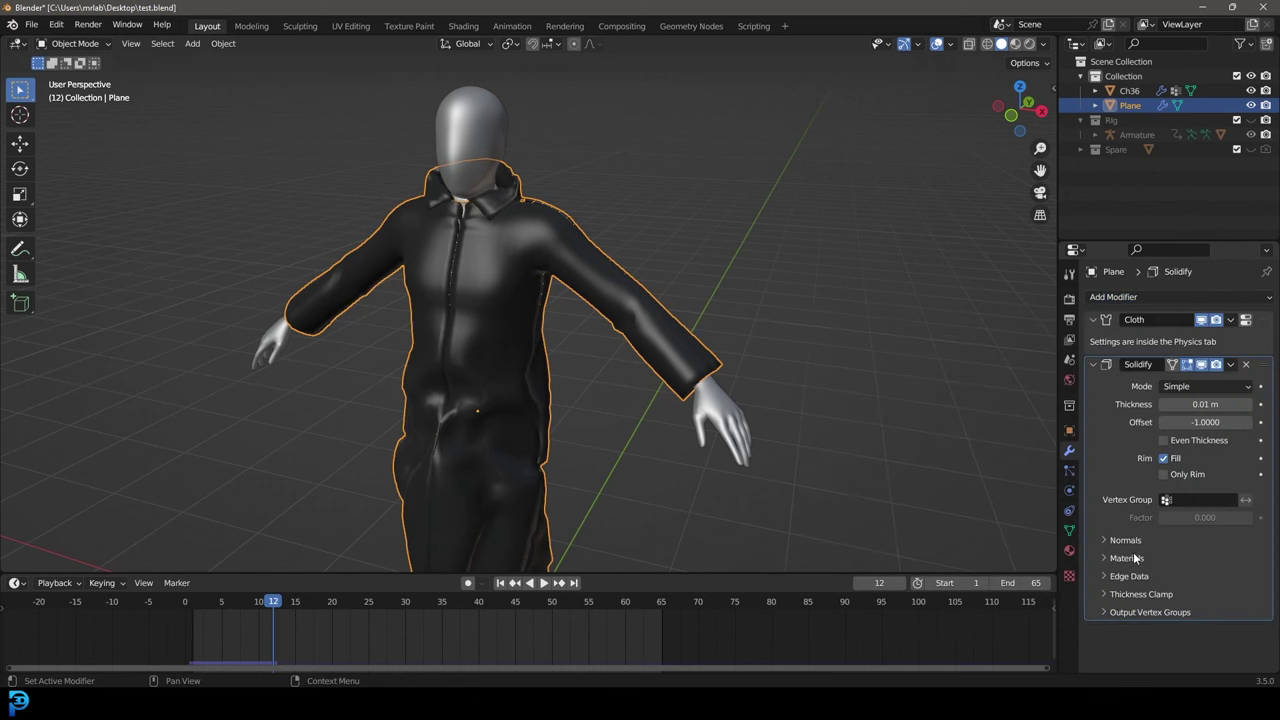
pyautogui.click(1116, 541)
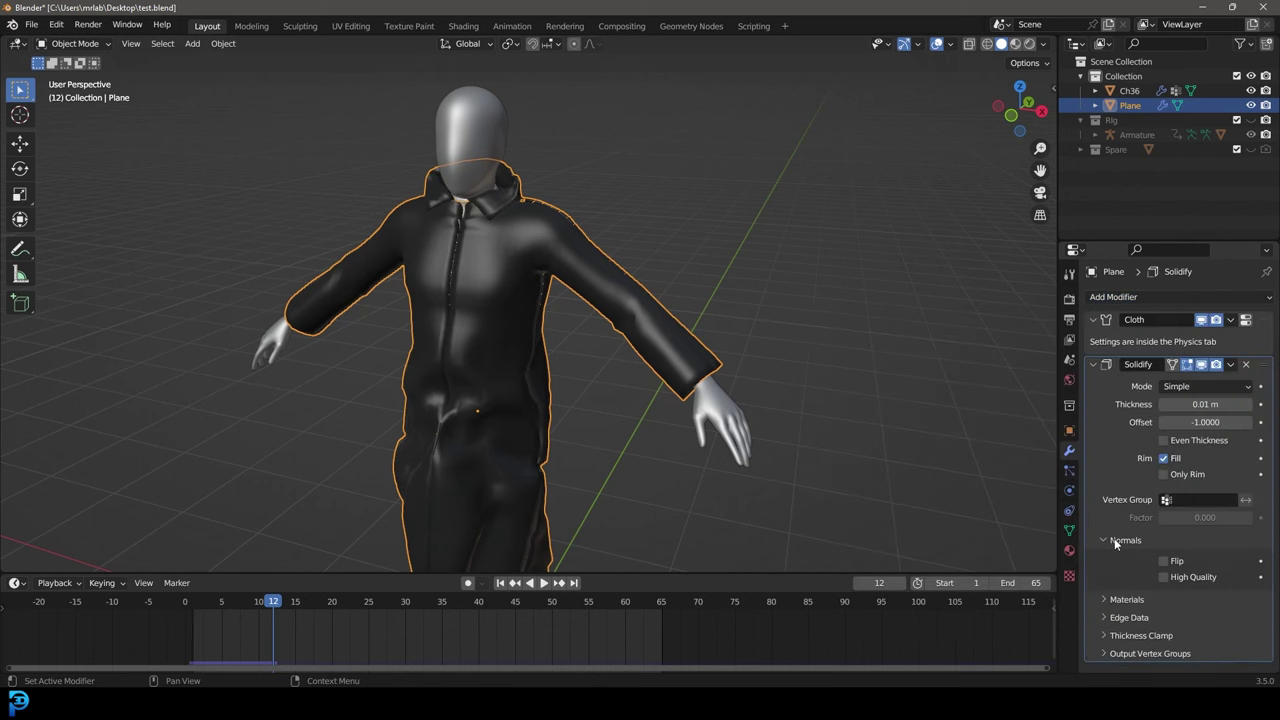
pyautogui.click(1108, 600)
pyautogui.scroll(-1, 1122, 600)
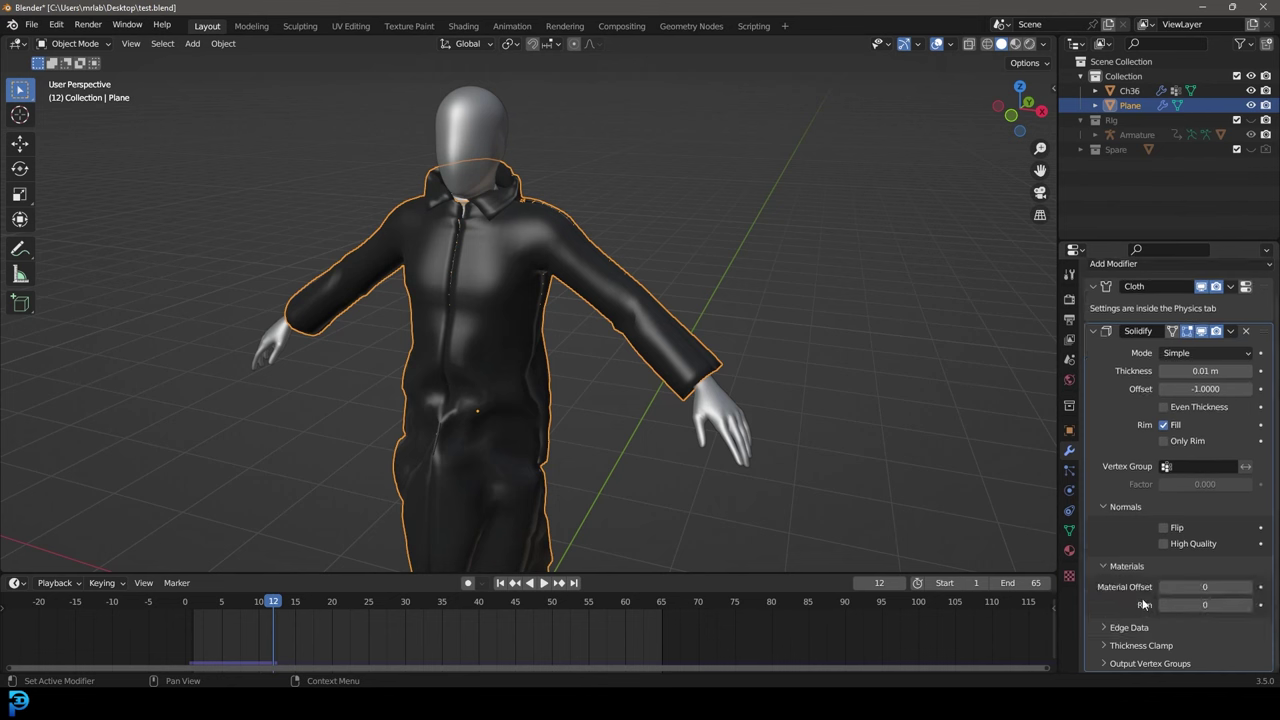
pyautogui.click(1249, 588)
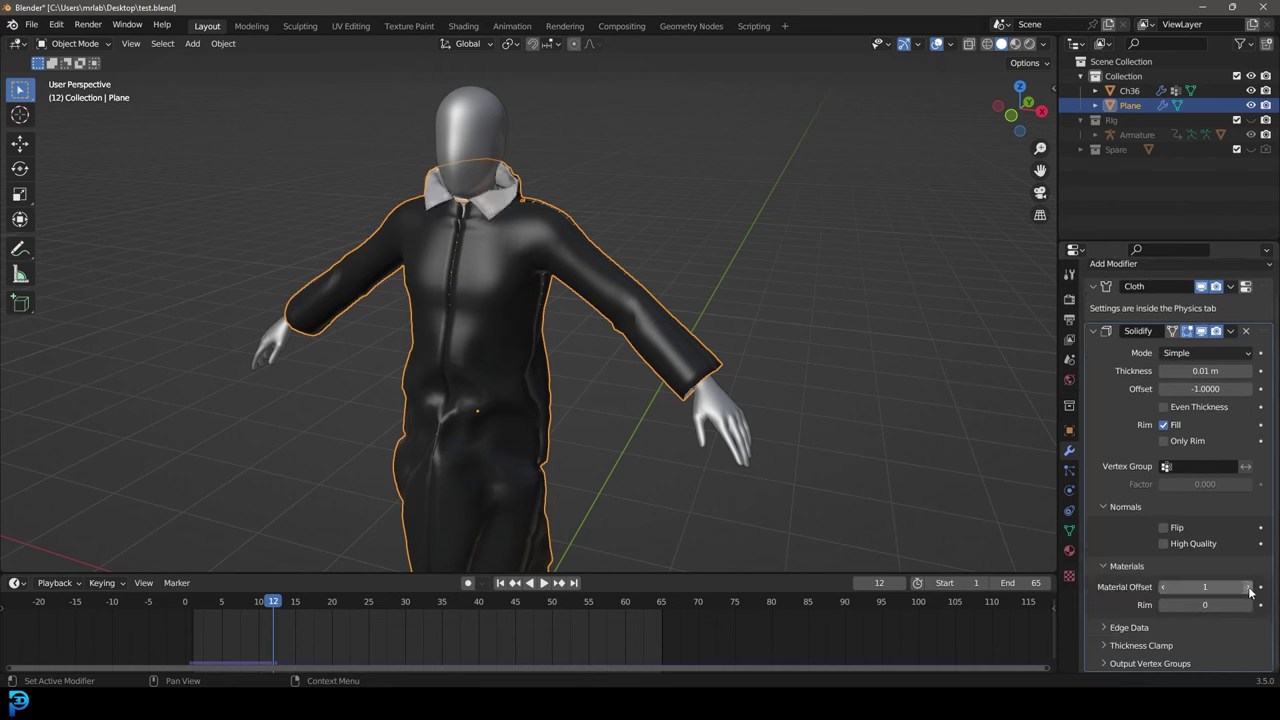
# - Set the "red" material's viewport display color to red, with hue 0.010, saturation 0.933 and value 0.800
pyautogui.click(1069, 551)
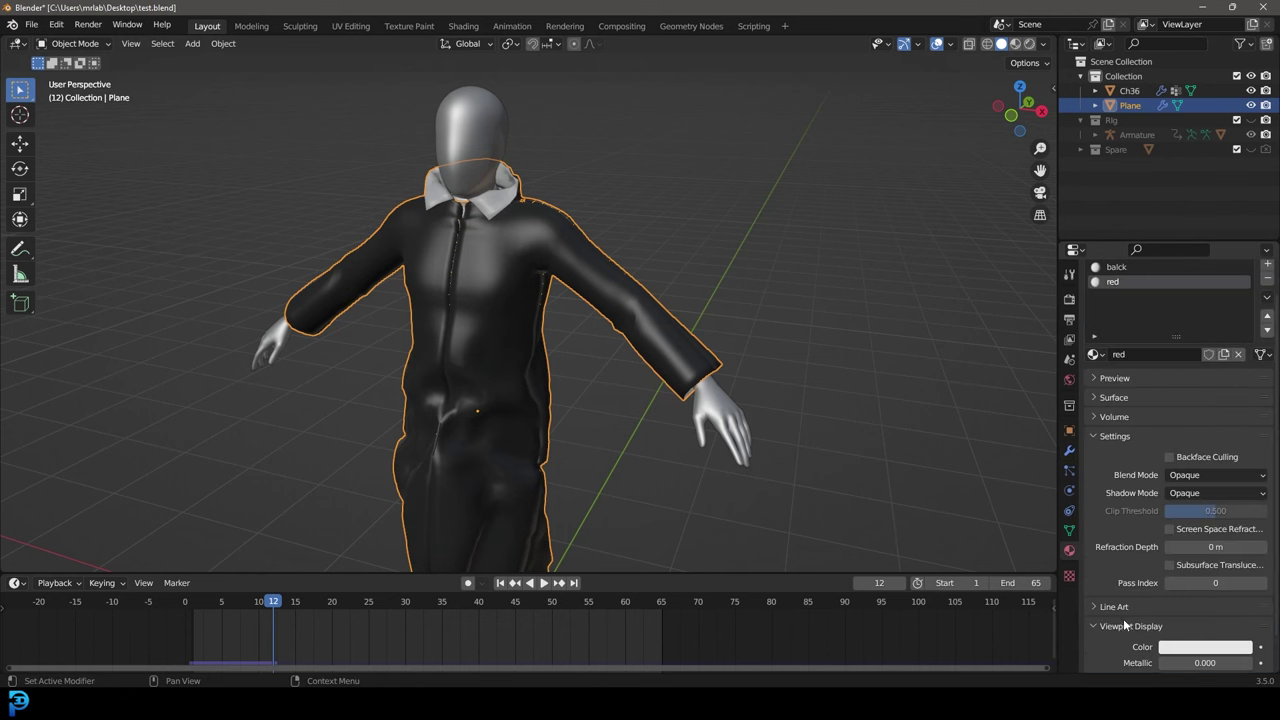
pyautogui.scroll(-1, 1125, 625)
pyautogui.click(1200, 608)
pyautogui.moveTo(1136, 557); pyautogui.dragTo(1217, 557)
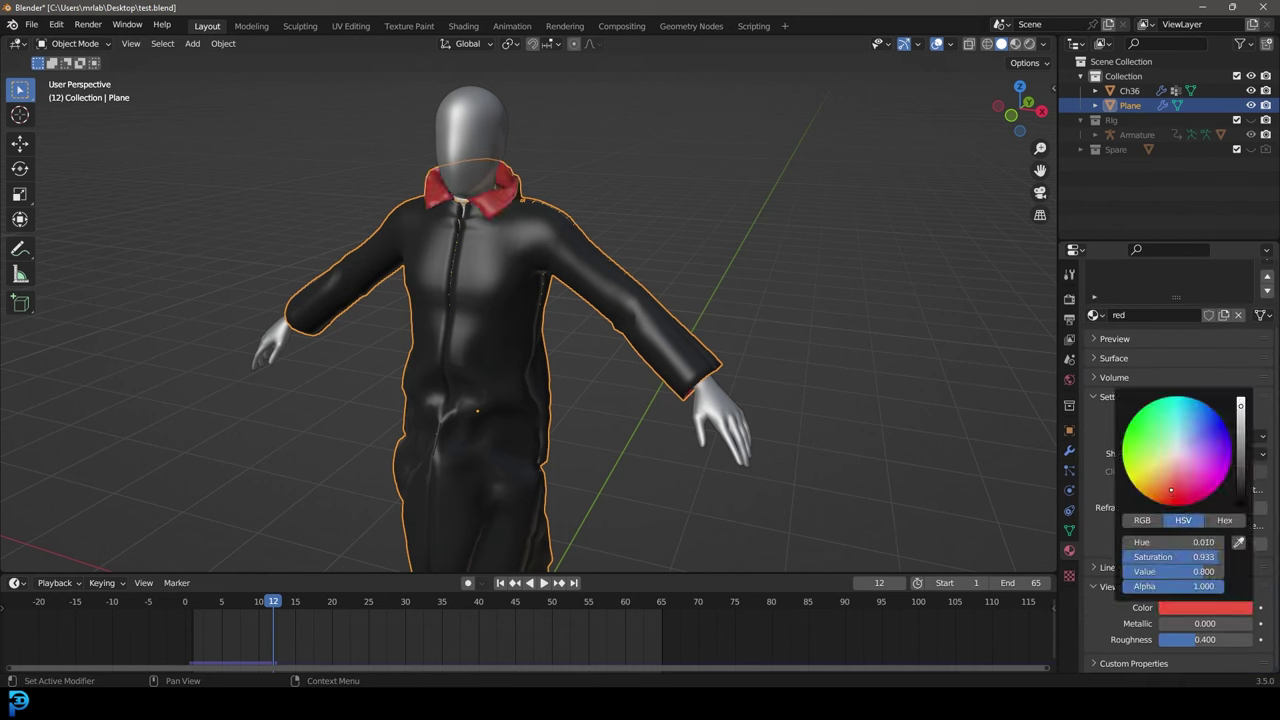
pyautogui.moveTo(610, 410); pyautogui.dragTo(782, 314, button='middle')
pyautogui.click(436, 273)
pyautogui.scroll(-5, 716, 308)
pyautogui.click(628, 268)
pyautogui.scroll(-3, 628, 268)
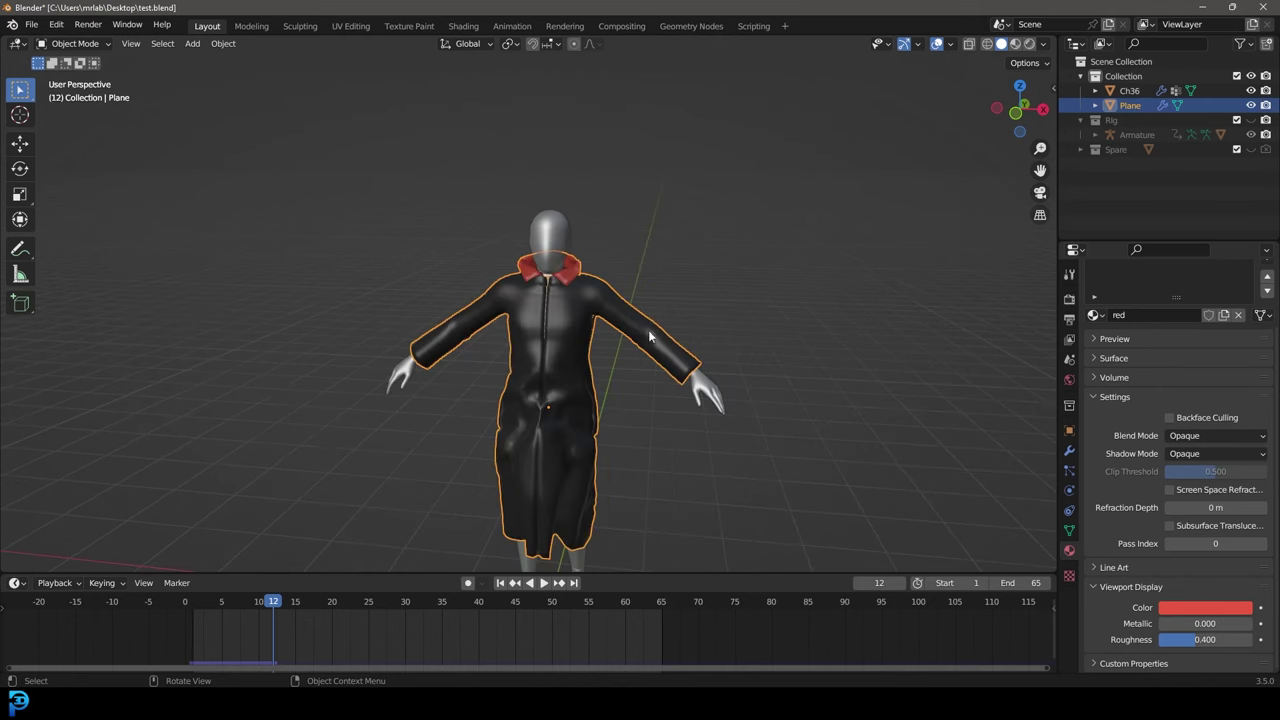
# - Add a Subdivision Surface modifier to the cloak after Solidify and deselect everything
pyautogui.click(1069, 450)
pyautogui.click(1093, 331)
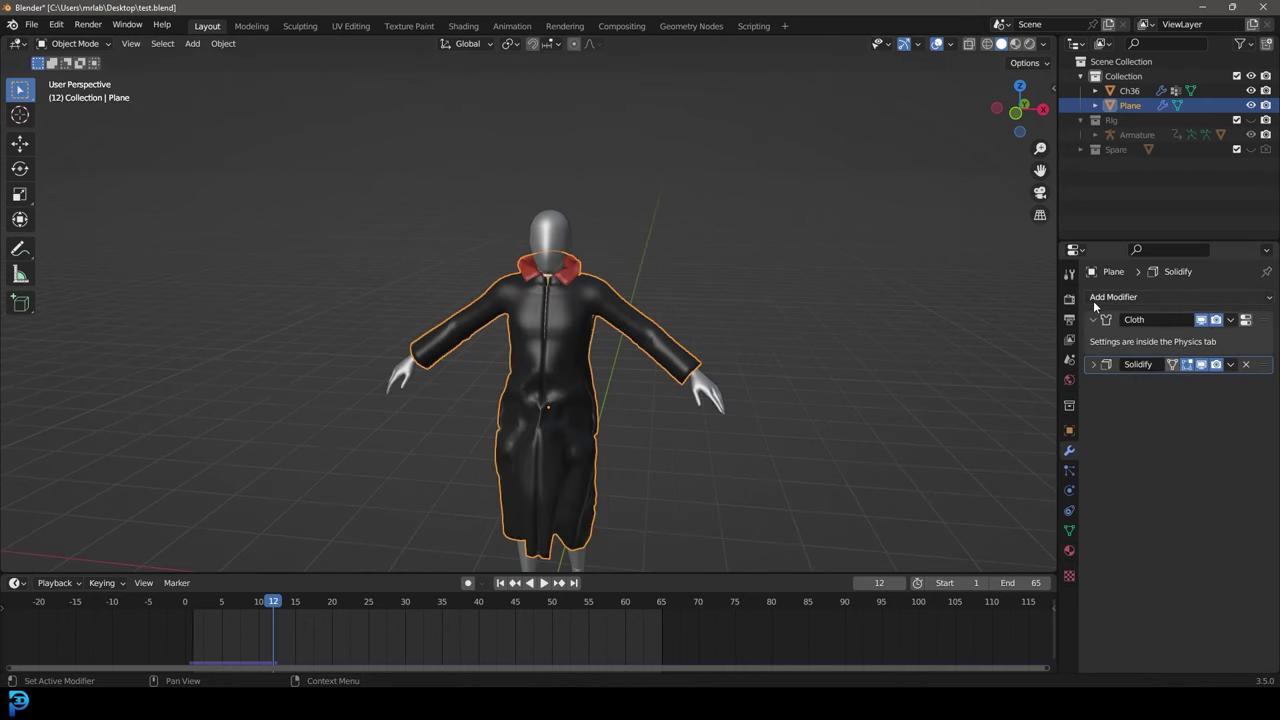
pyautogui.click(1101, 298)
pyautogui.click(1014, 558)
pyautogui.moveTo(553, 404); pyautogui.dragTo(572, 333, button='middle')
pyautogui.hotkey('alt', 'a')
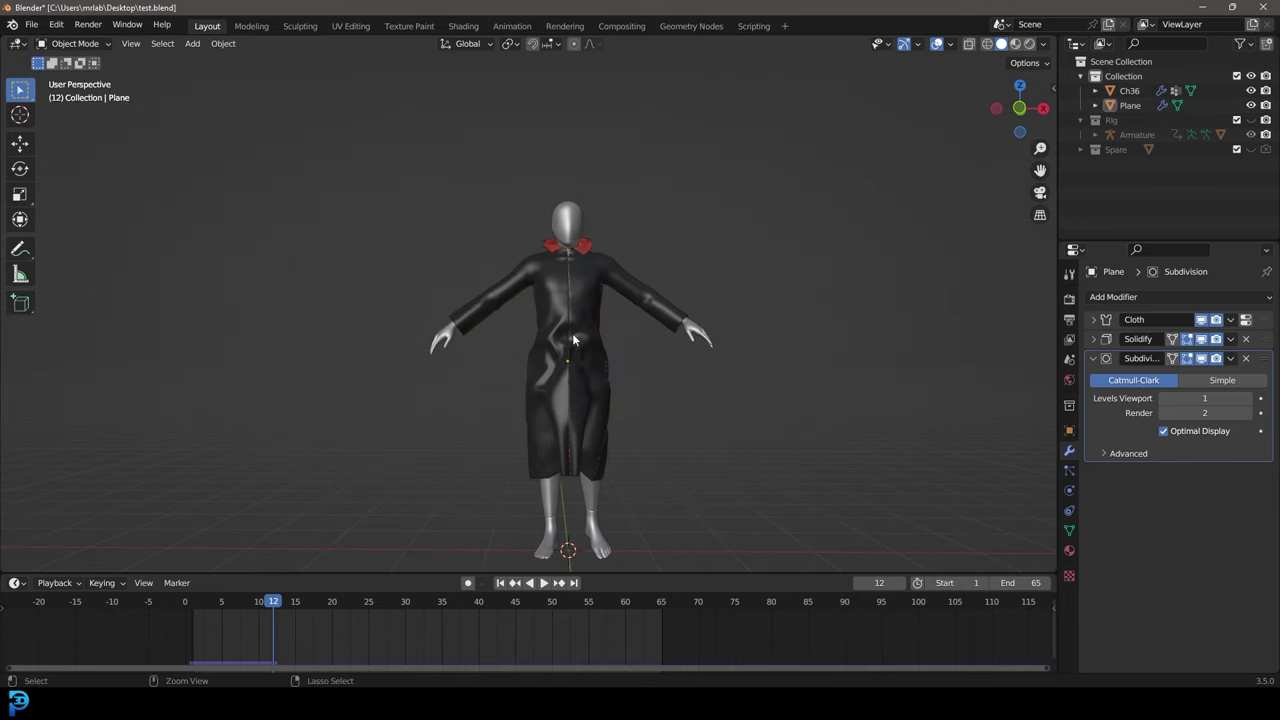
# - Return the timeline to frame 1 with the cloak selected and save the file
pyautogui.hotkey('ctrl', 's')
pyautogui.hotkey('shift', 'Left')
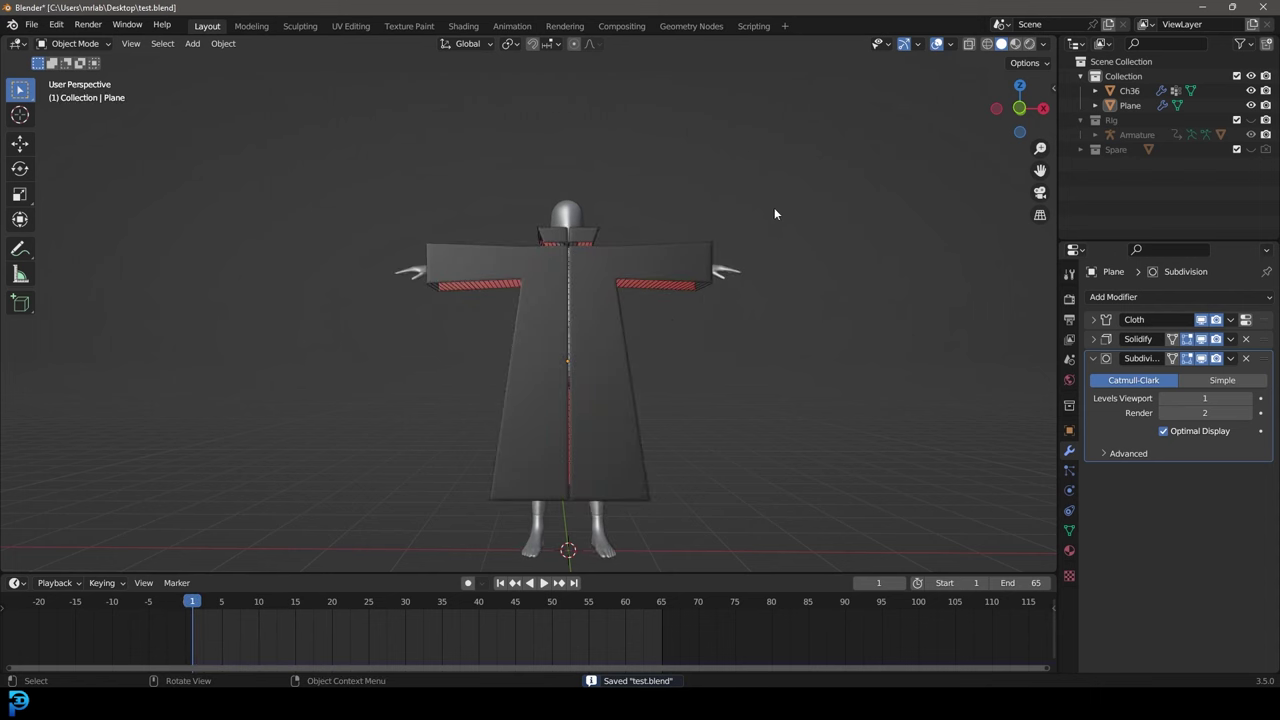
pyautogui.click(607, 271)
pyautogui.moveTo(648, 256); pyautogui.dragTo(611, 268, button='middle')
pyautogui.hotkey('ctrl', 's')
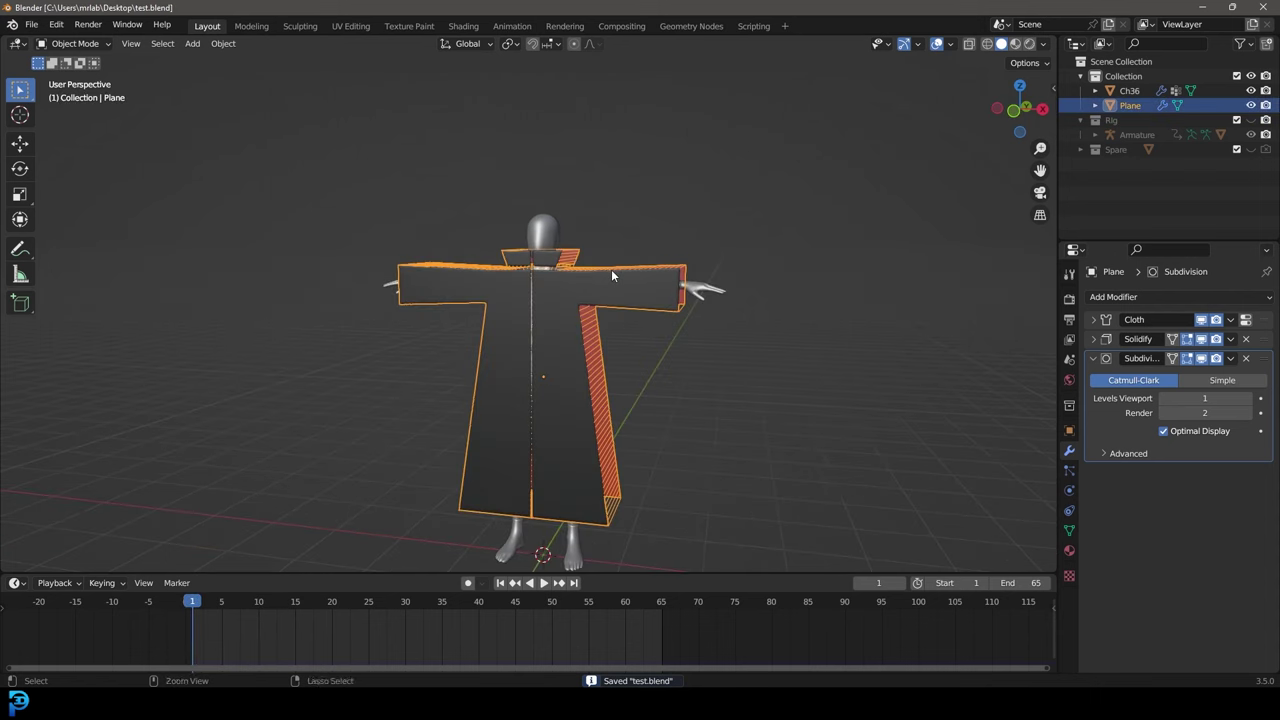
# - Set the end frame of the cloak's cloth simulation cache to 65
pyautogui.click(1072, 489)
pyautogui.click(1094, 370)
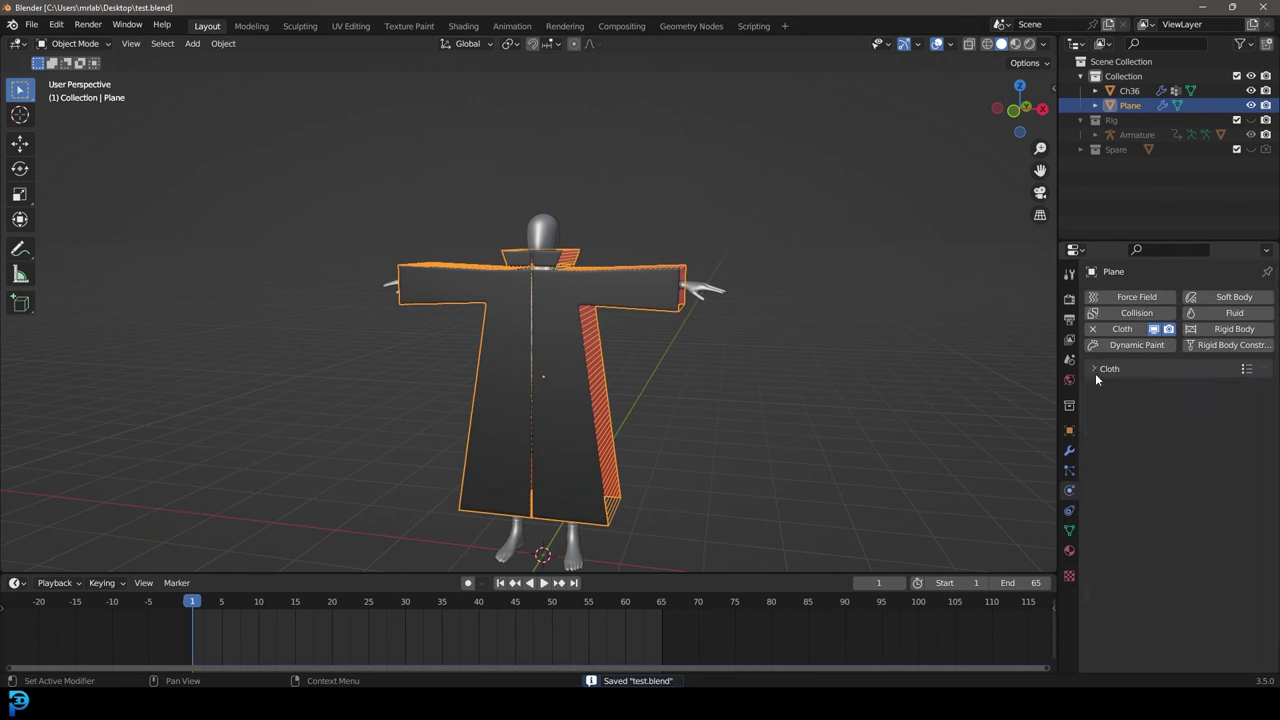
pyautogui.click(1095, 370)
pyautogui.click(1100, 427)
pyautogui.click(1108, 464)
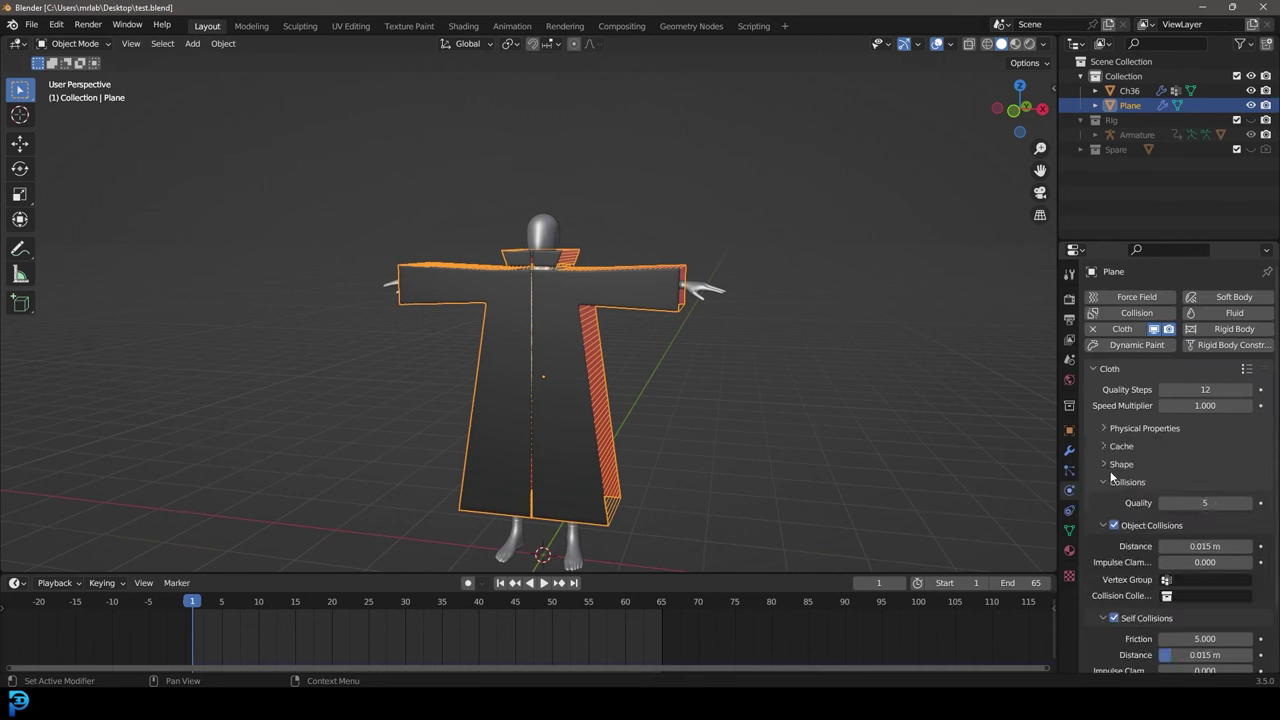
pyautogui.click(1107, 483)
pyautogui.click(1112, 450)
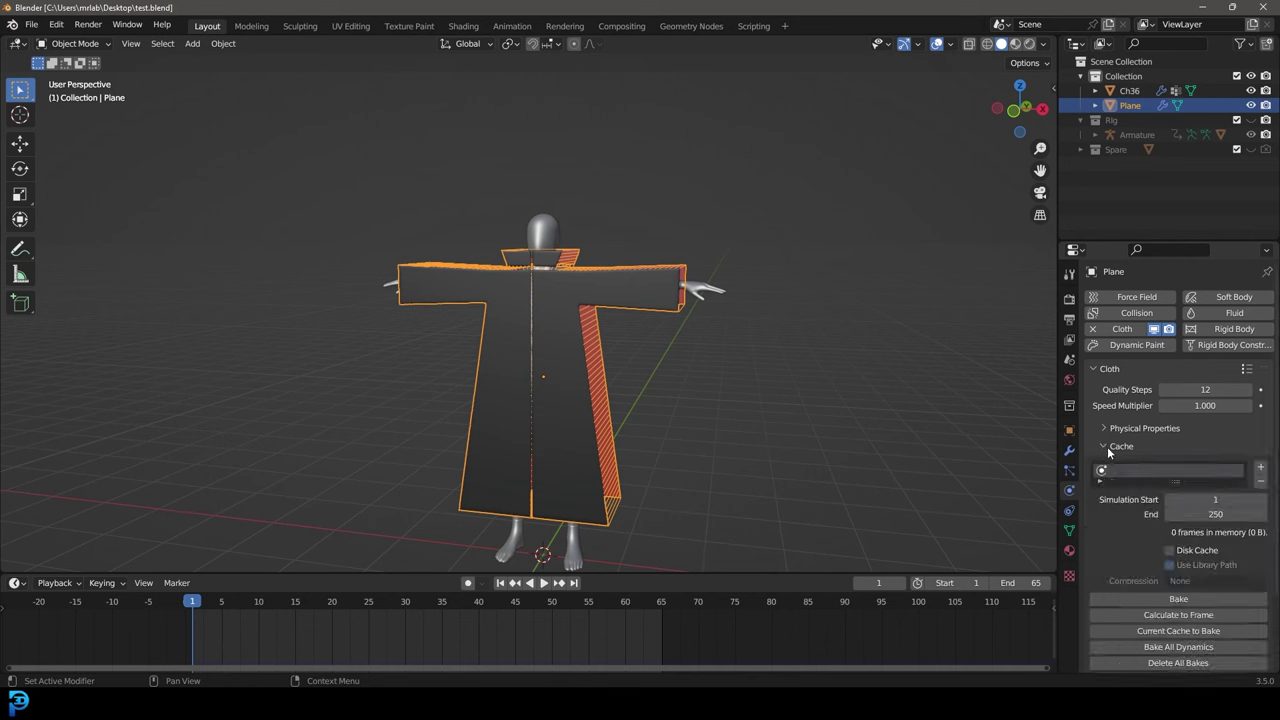
pyautogui.doubleClick(1203, 514)
pyautogui.write('65')
pyautogui.press('Return')
# - Save the file, bake the cloak's cloth simulation and play back the baked animation
pyautogui.hotkey('ctrl', 's')
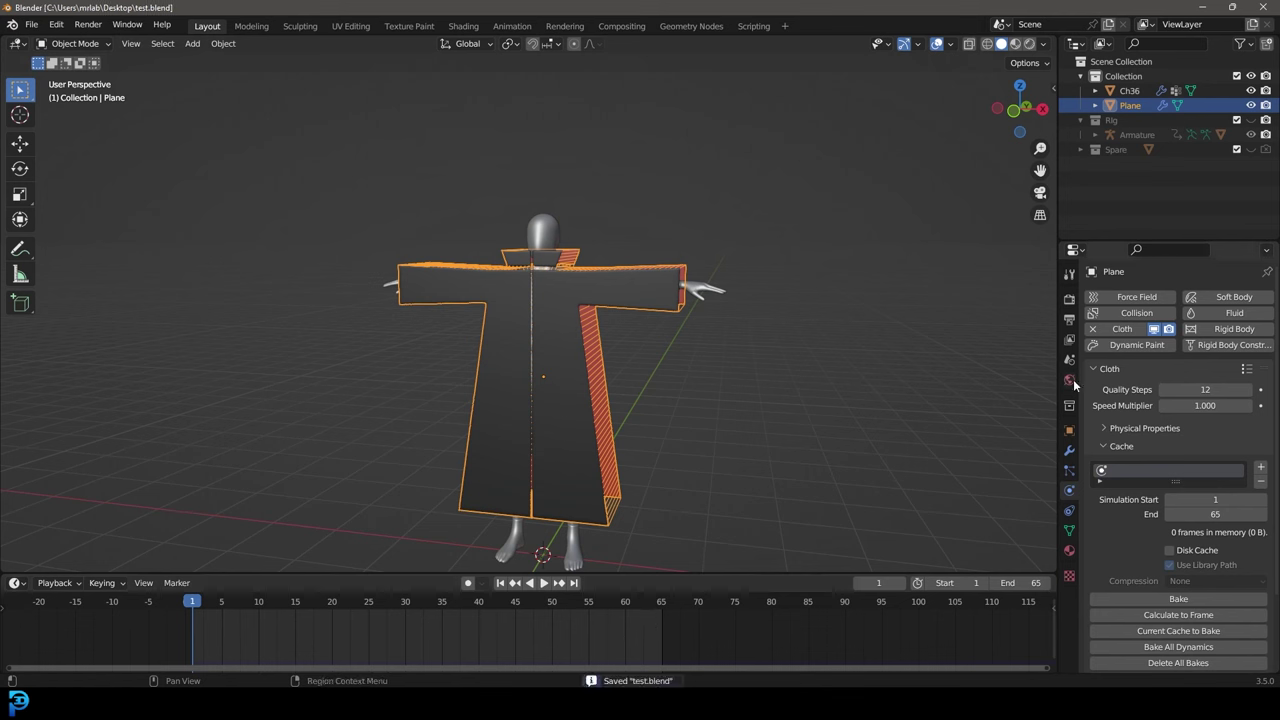
pyautogui.click(1178, 599)
pyautogui.moveTo(887, 291); pyautogui.dragTo(517, 363, button='middle')
pyautogui.press('space')
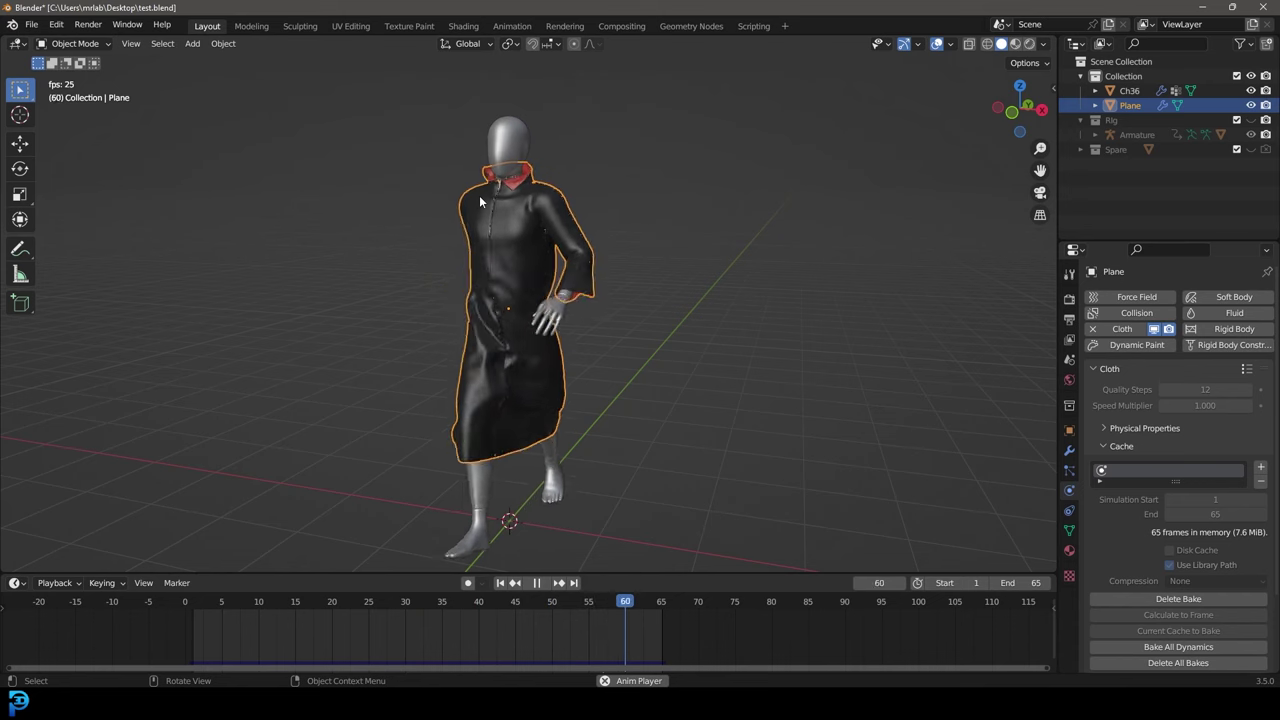
pyautogui.press('space')
# - Set the timeline's start frame to 12 and step frame by frame to frame 18 to check the cloak's drape
pyautogui.moveTo(955, 583); pyautogui.dragTo(992, 583)
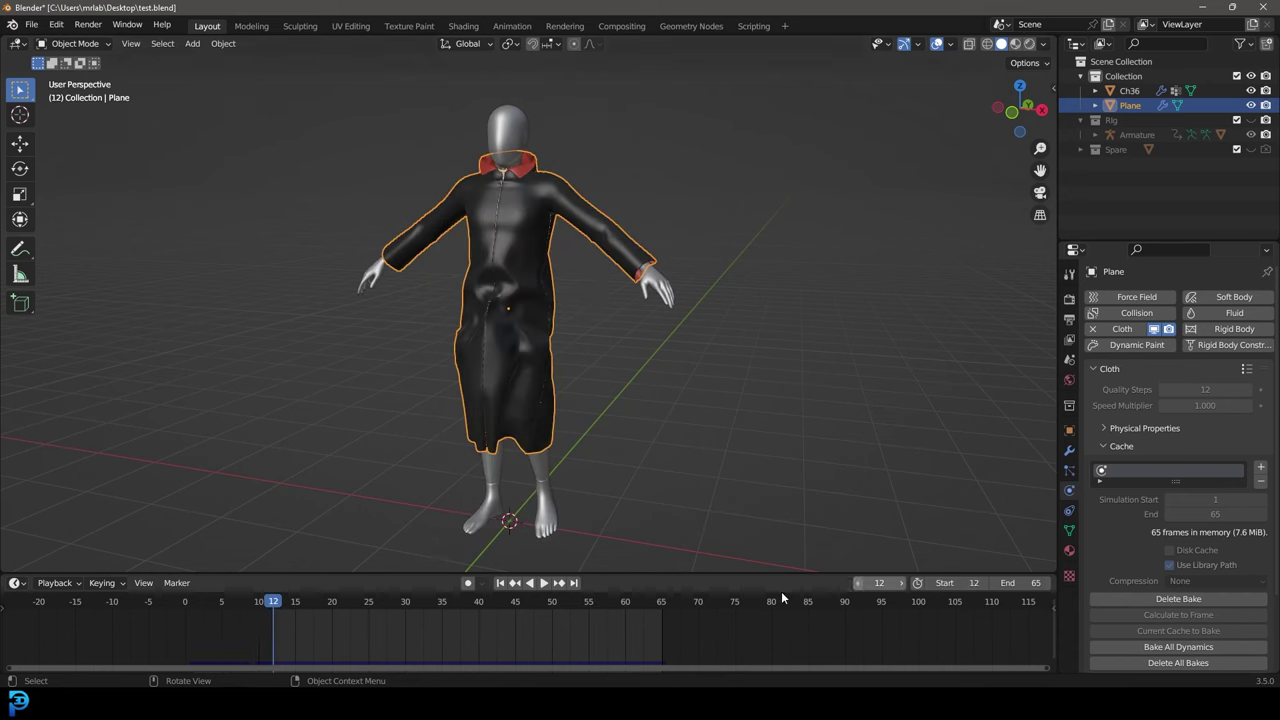
pyautogui.press('Left')
pyautogui.press('Left')
pyautogui.press('Left')
pyautogui.press('Right')
pyautogui.press('Right')
pyautogui.press('Right')
pyautogui.press('Right')
pyautogui.press('Right')
pyautogui.press('Right')
pyautogui.press('Right')
pyautogui.press('Right')
pyautogui.press('Right')
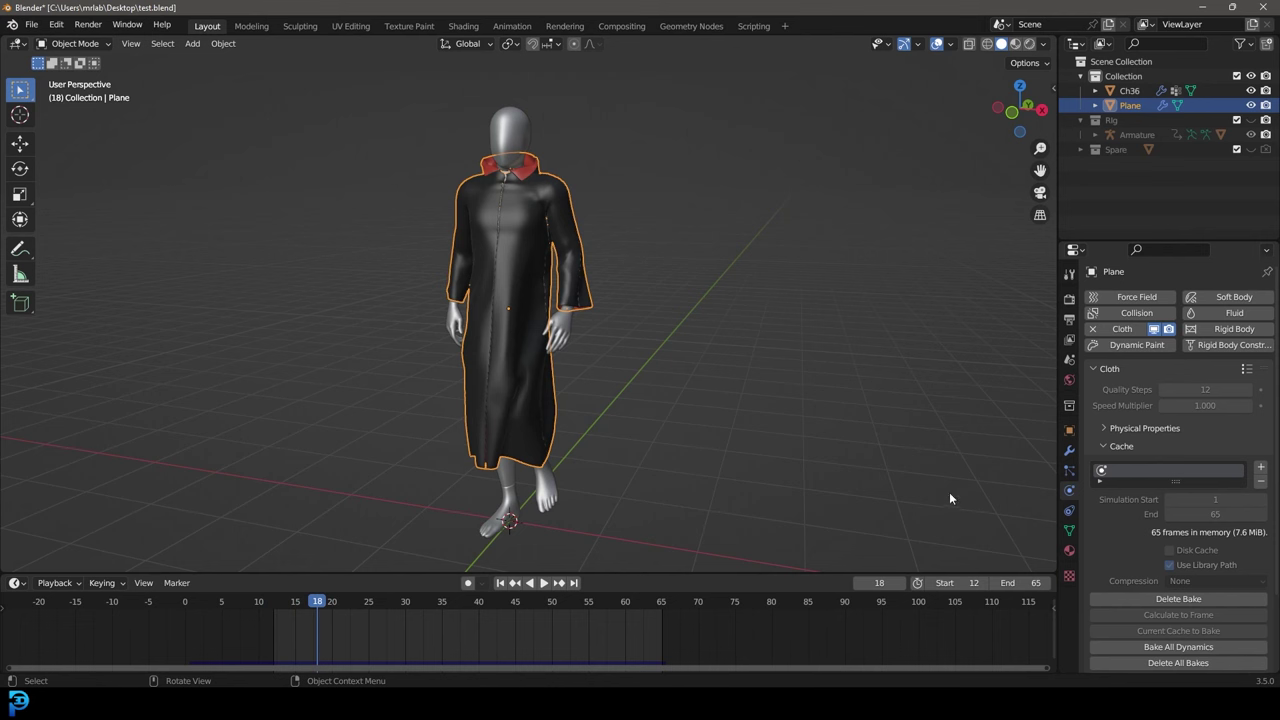
# - Set the timeline's start frame to 18
pyautogui.click(983, 585)
pyautogui.click(983, 585)
pyautogui.click(983, 585)
pyautogui.click(983, 585)
pyautogui.click(983, 585)
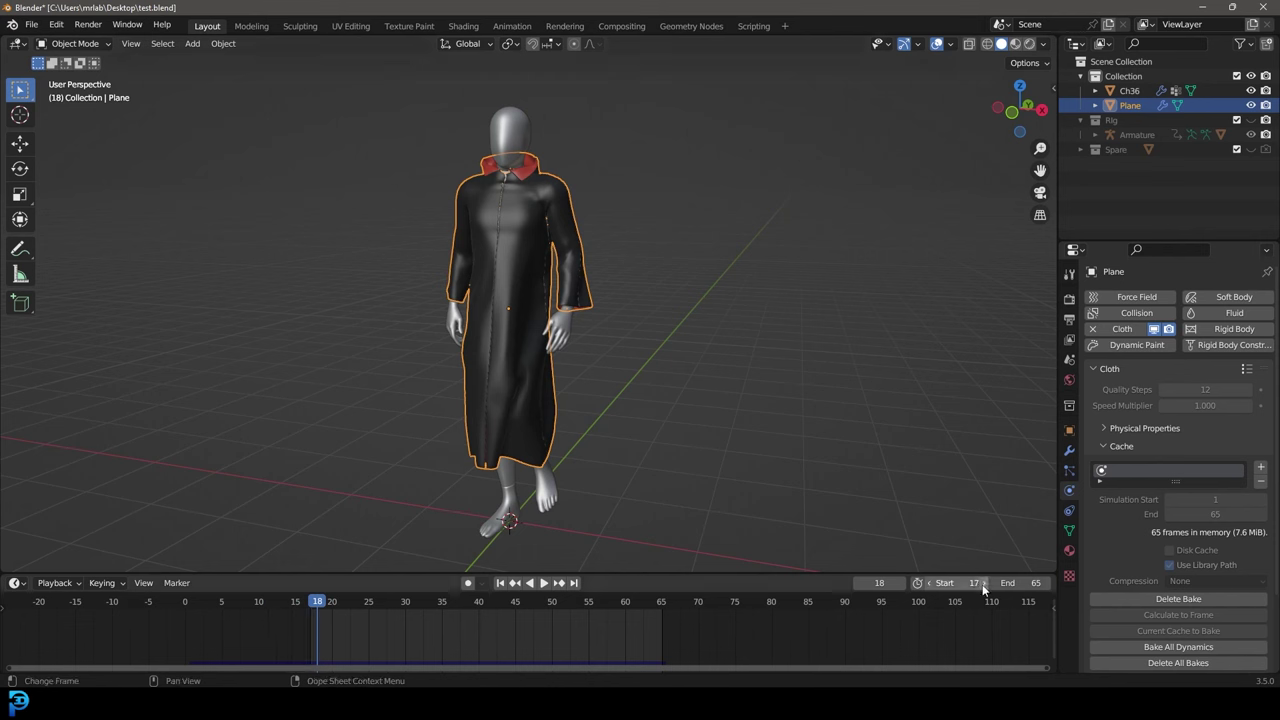
# - Play the shortened animation with nothing selected to review the moving cloak, and save the file
pyautogui.hotkey('shift', 'Right')
pyautogui.hotkey('shift', 'Left')
pyautogui.press('space')
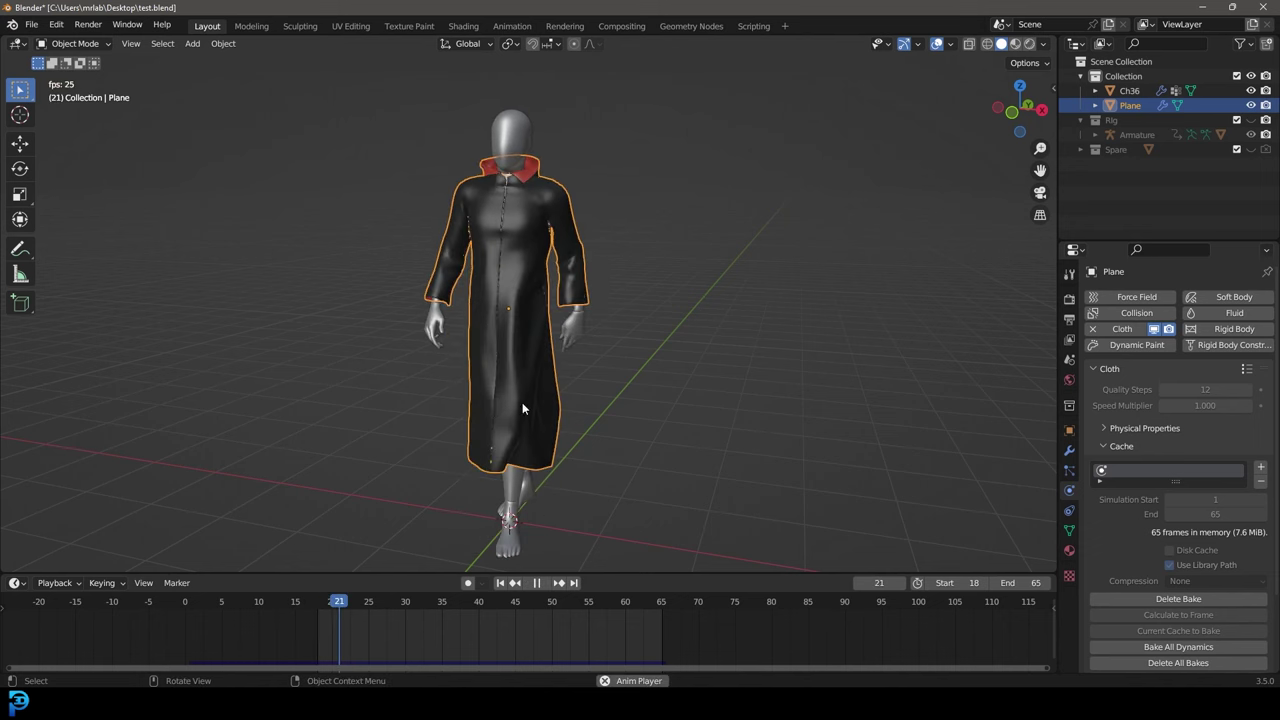
pyautogui.hotkey('alt', 'a')
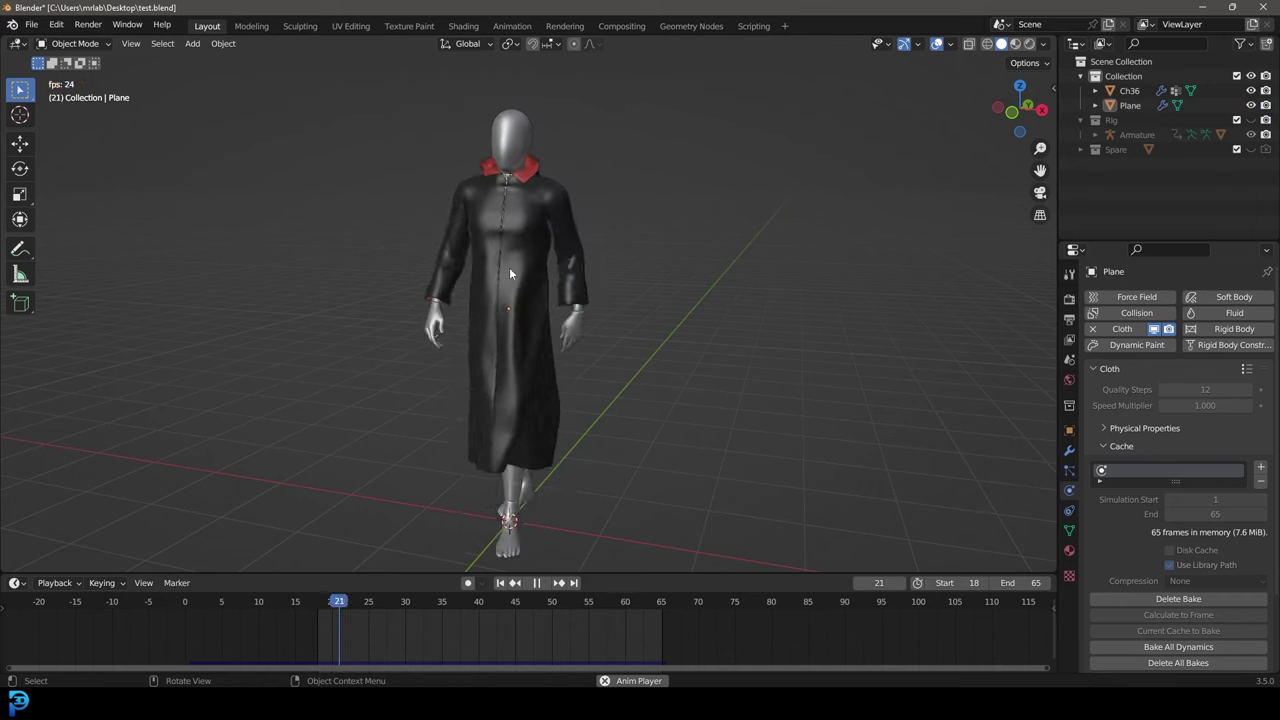
pyautogui.moveTo(527, 284); pyautogui.dragTo(597, 290, button='middle')
pyautogui.press('space')
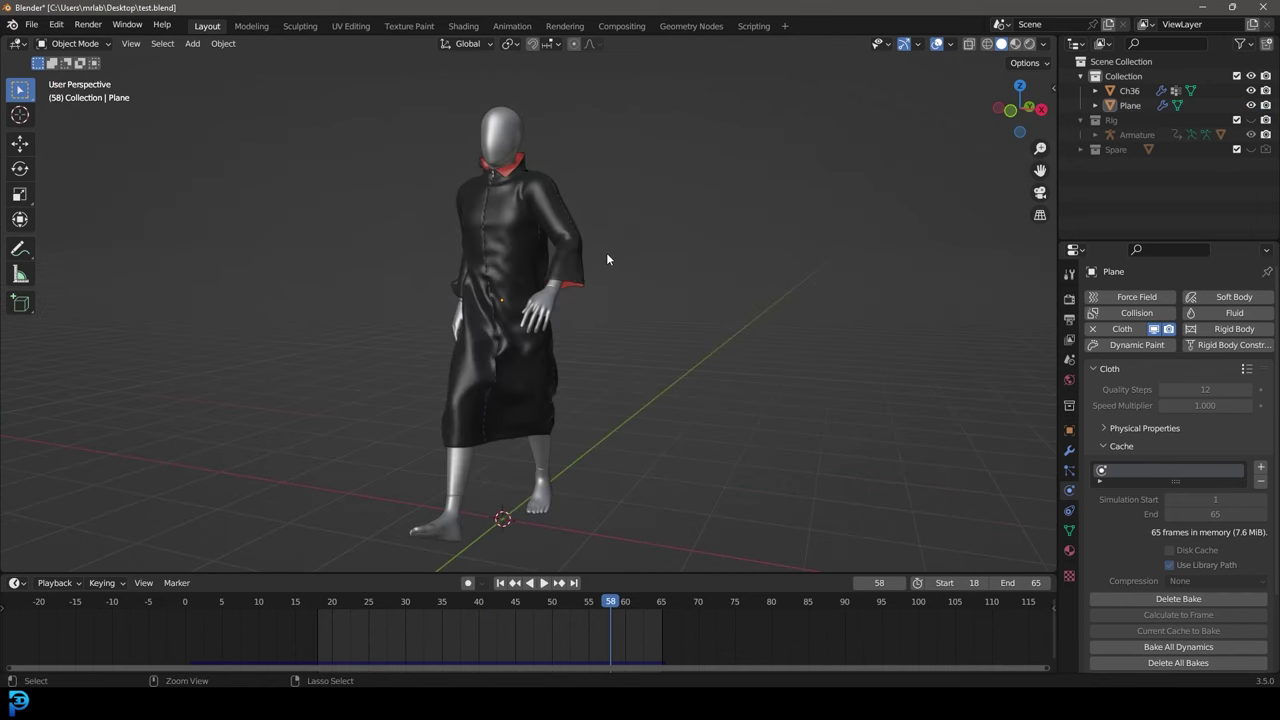
pyautogui.hotkey('ctrl', 's')
pyautogui.moveTo(602, 252); pyautogui.dragTo(554, 250, button='middle')
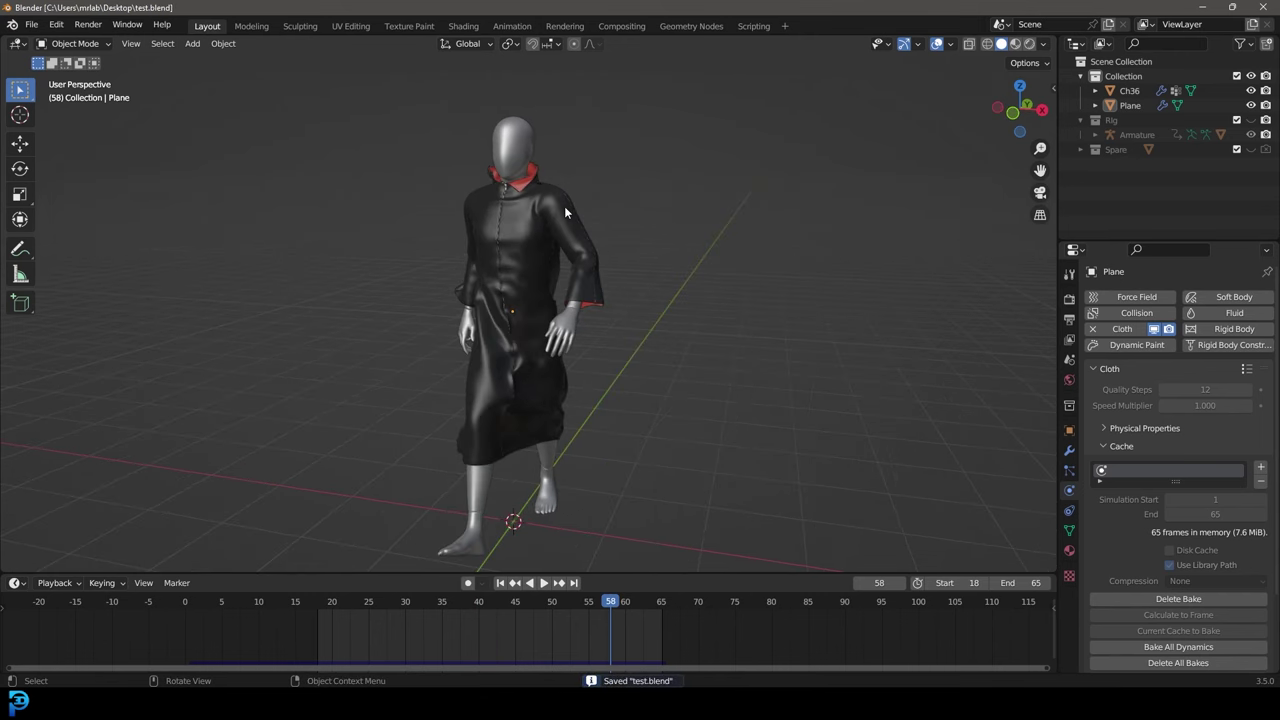
# - Set the render engine to Cycles with GPU Compute as device and 50 maximum render samples
pyautogui.click(540, 183)
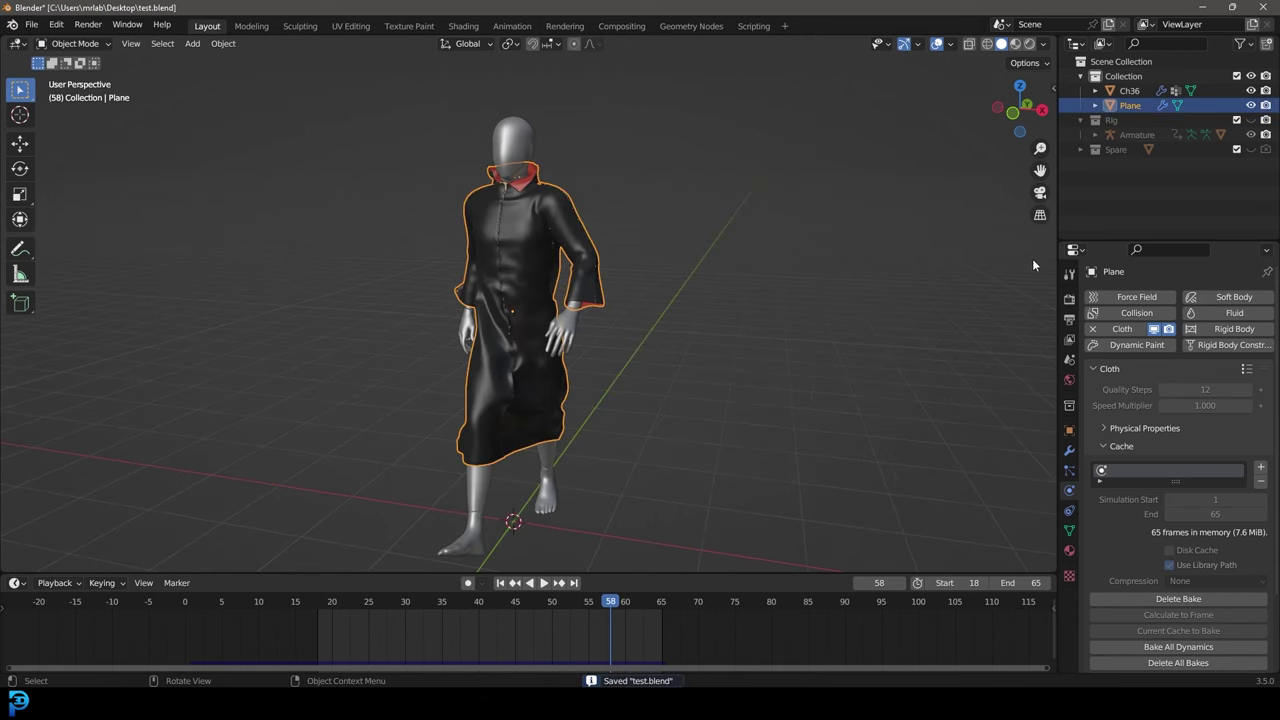
pyautogui.click(1069, 298)
pyautogui.click(1214, 297)
pyautogui.click(1209, 350)
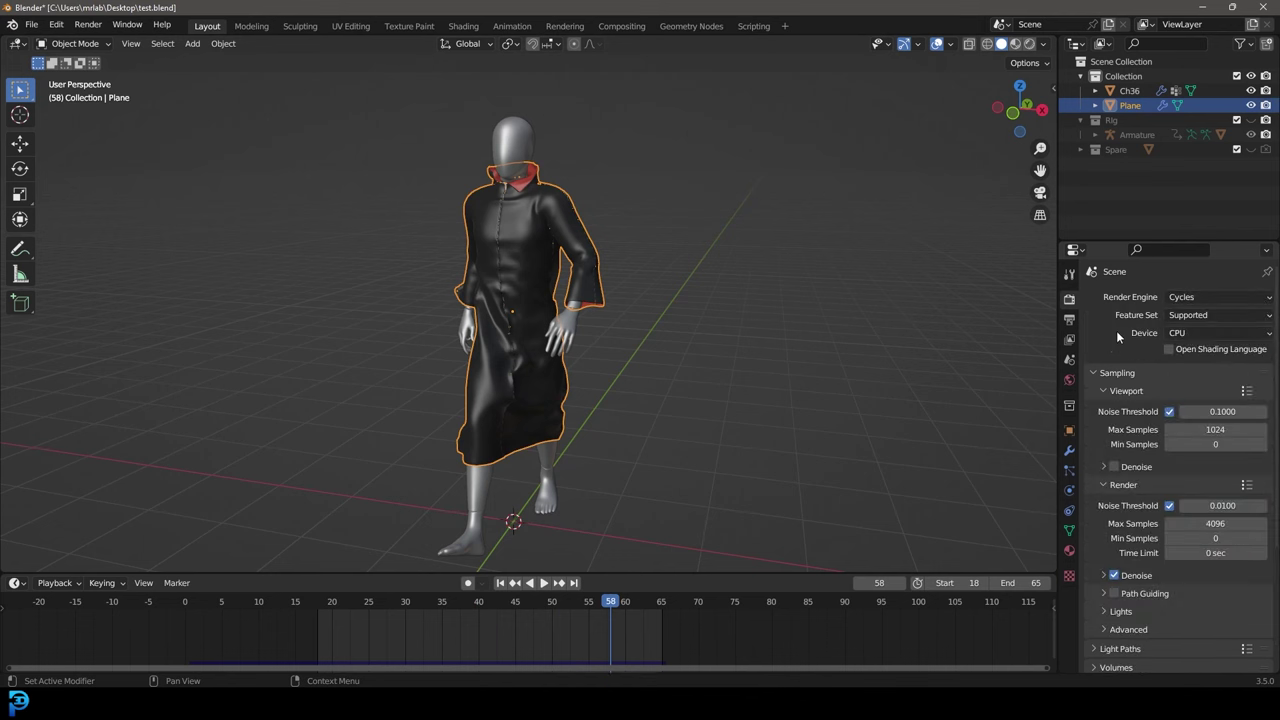
pyautogui.click(1197, 333)
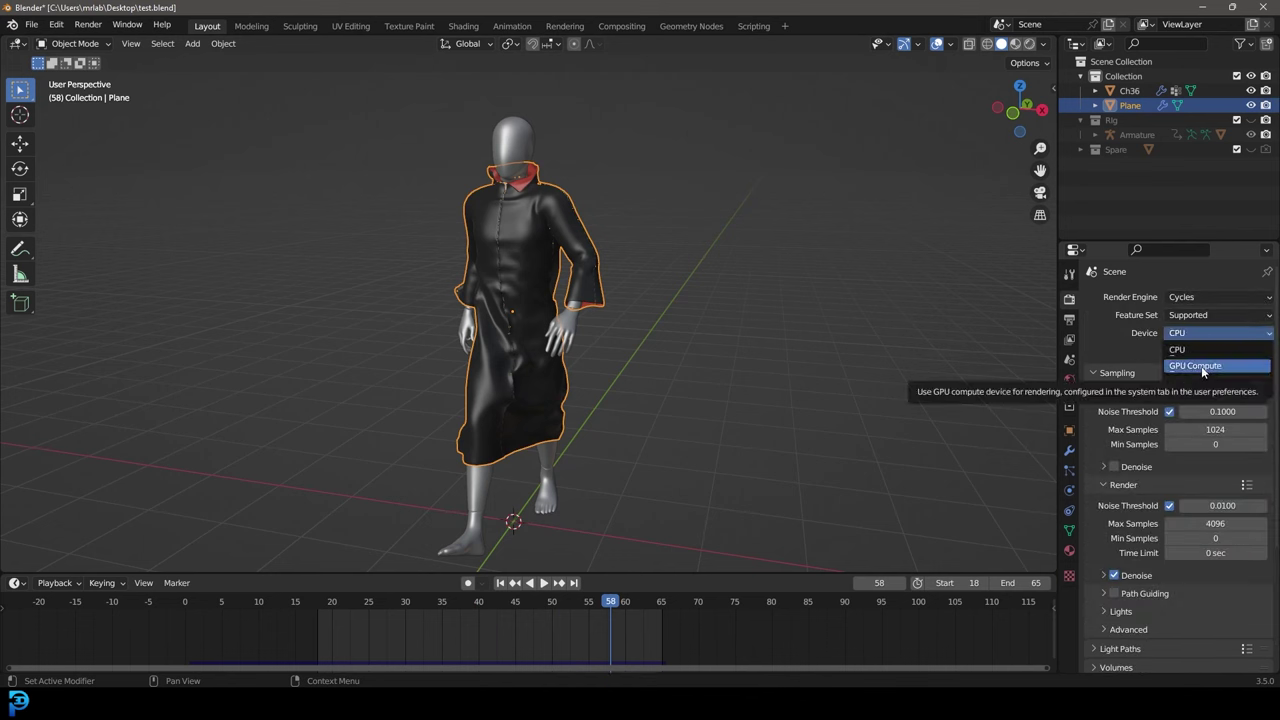
pyautogui.click(1201, 366)
pyautogui.click(1206, 508)
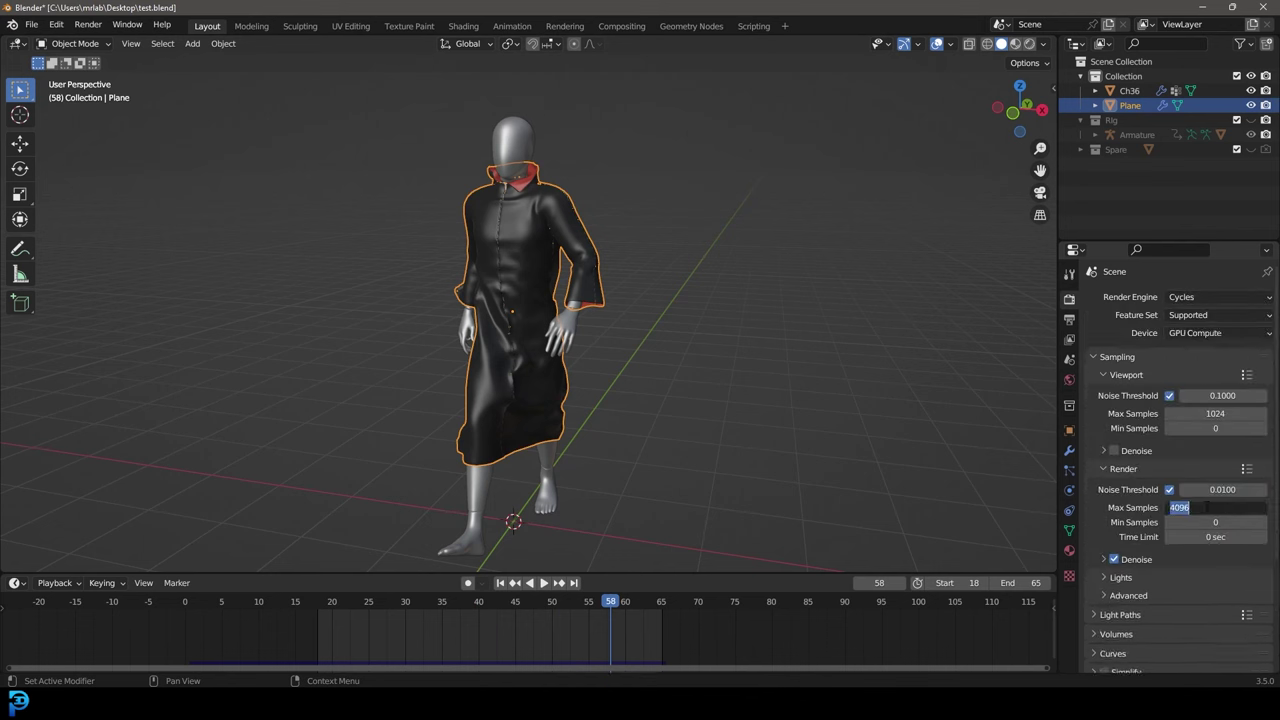
pyautogui.press('Return')
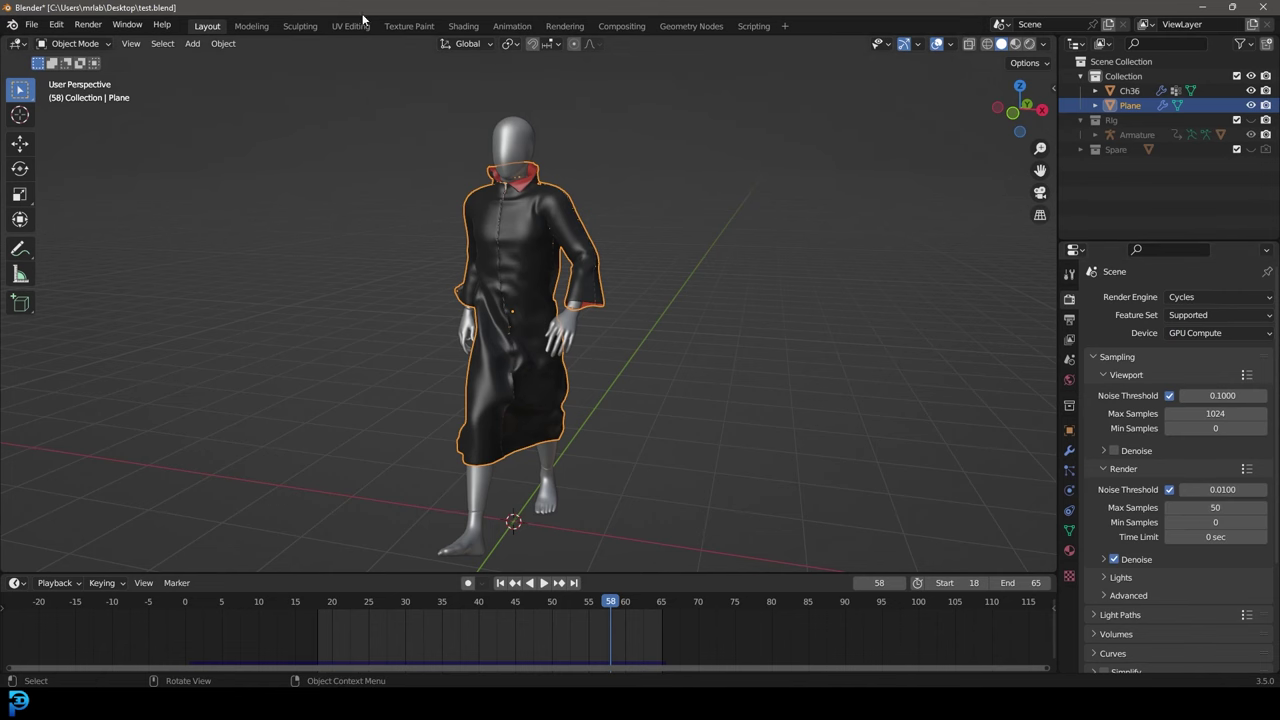
# - Add an area light in the Shading workspace, raise it to one side of the figure and rotate it to face the cloak
pyautogui.click(465, 26)
pyautogui.hotkey('shift', 'a')
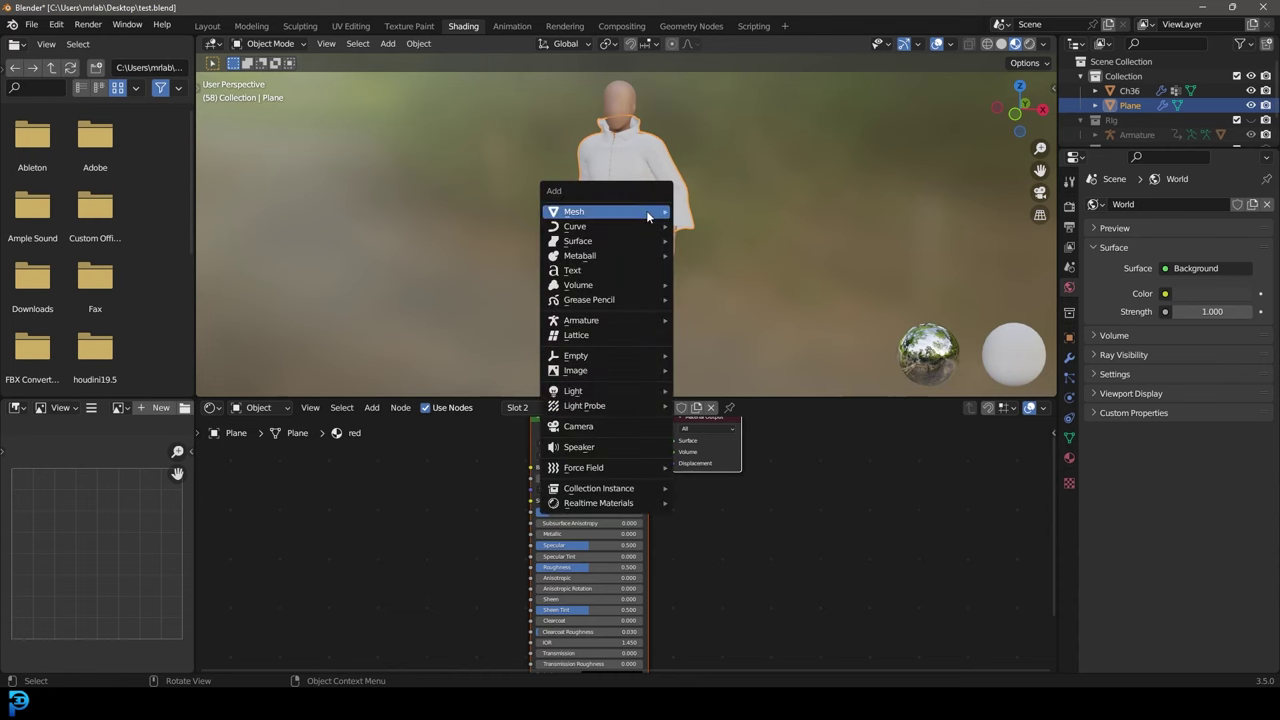
pyautogui.moveTo(629, 386)
pyautogui.click(739, 438)
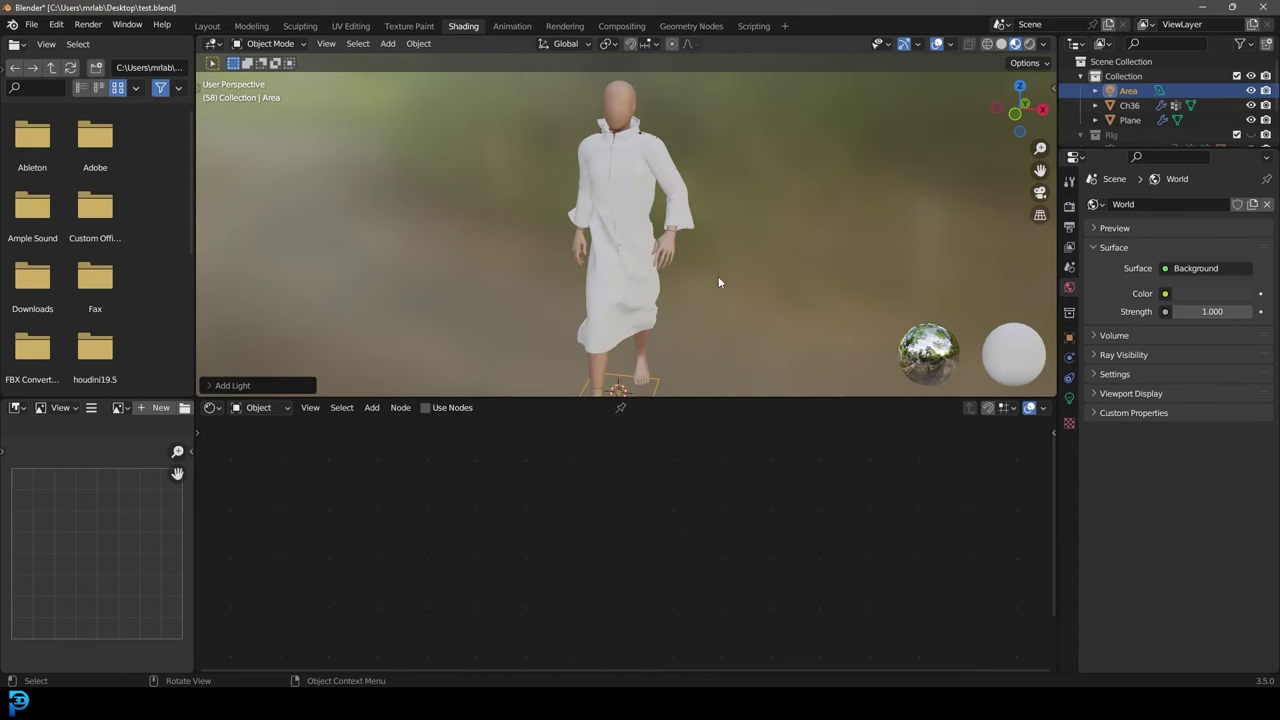
pyautogui.press('KP_1')
pyautogui.press('g')
pyautogui.click(899, 172)
pyautogui.press('r')
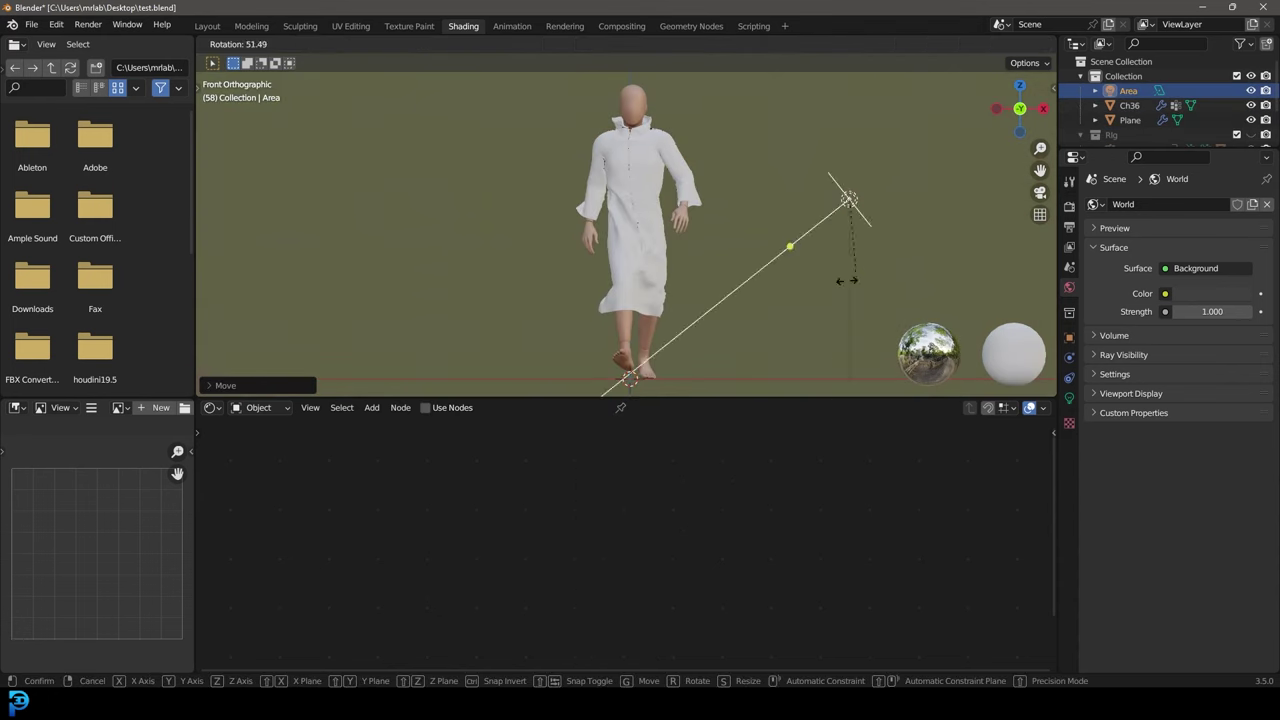
pyautogui.click(777, 313)
# - Show the viewport in rendered shading and set the area light's power to 120 W
pyautogui.press('z')
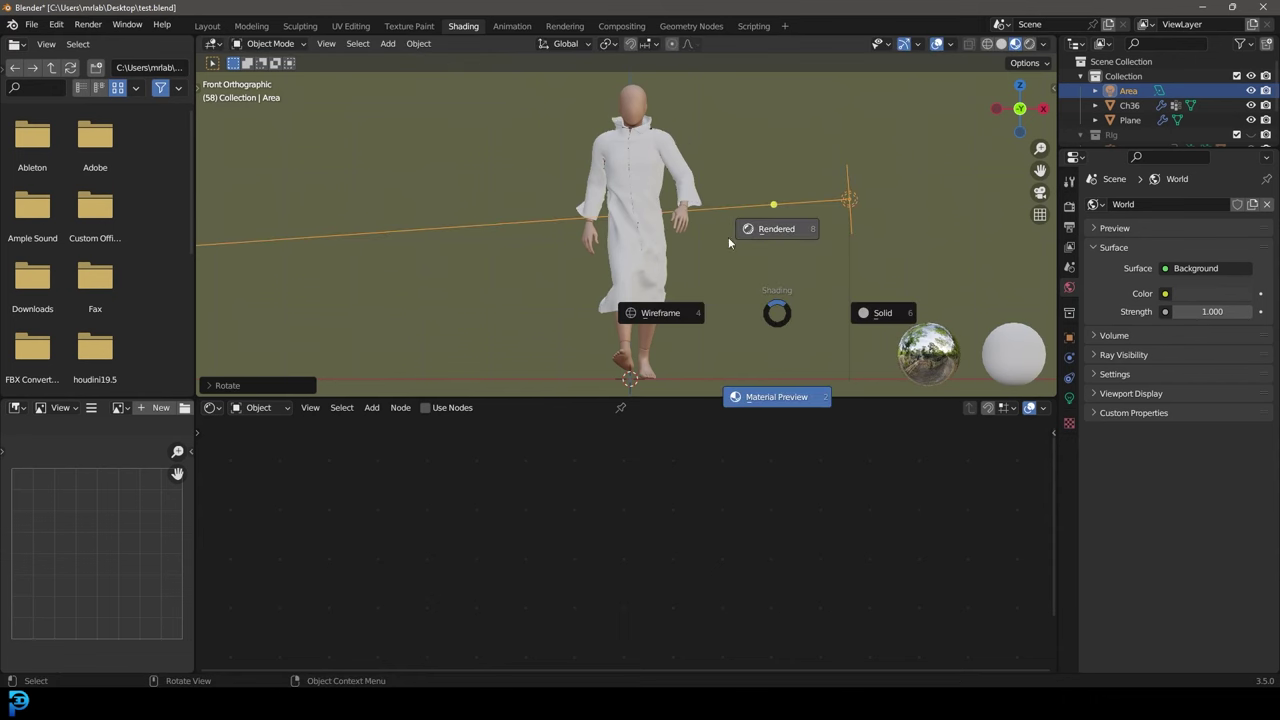
pyautogui.click(775, 227)
pyautogui.click(1069, 397)
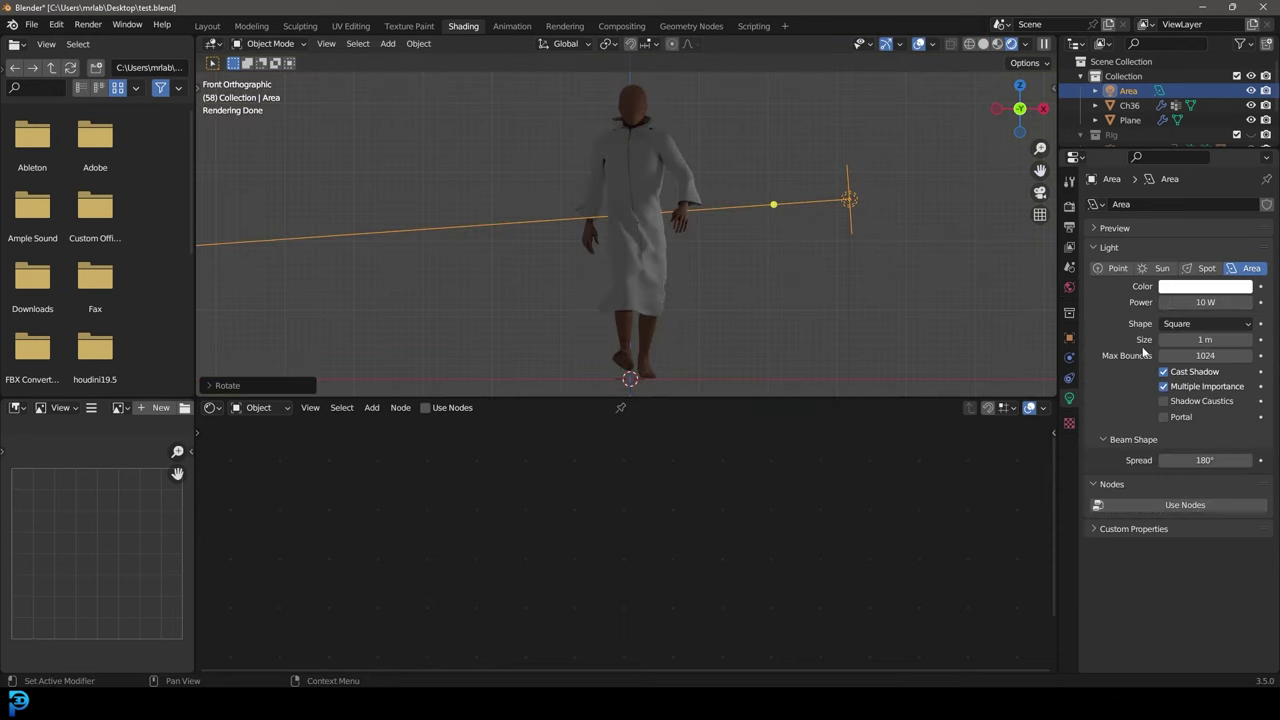
pyautogui.click(1222, 304)
pyautogui.write('120')
pyautogui.press('Return')
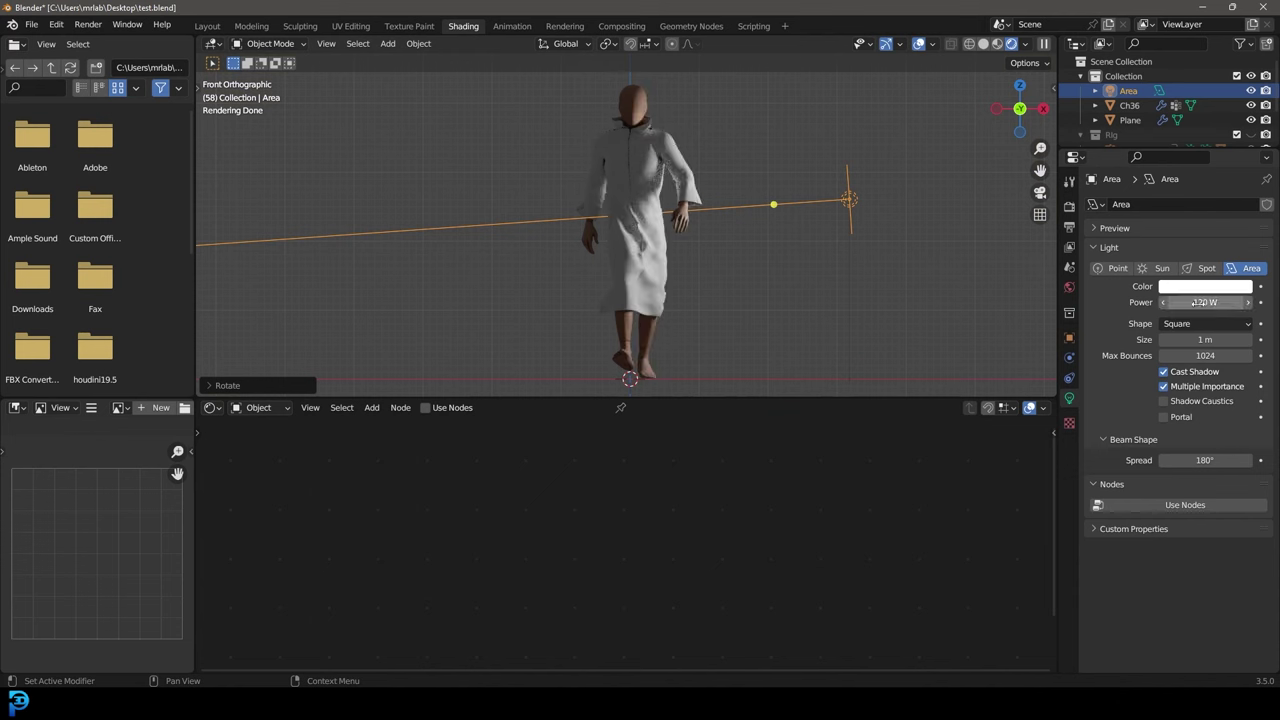
# - Scale the area light up to about the figure's height and set its power to 220 W
pyautogui.press('s')
pyautogui.click(918, 385)
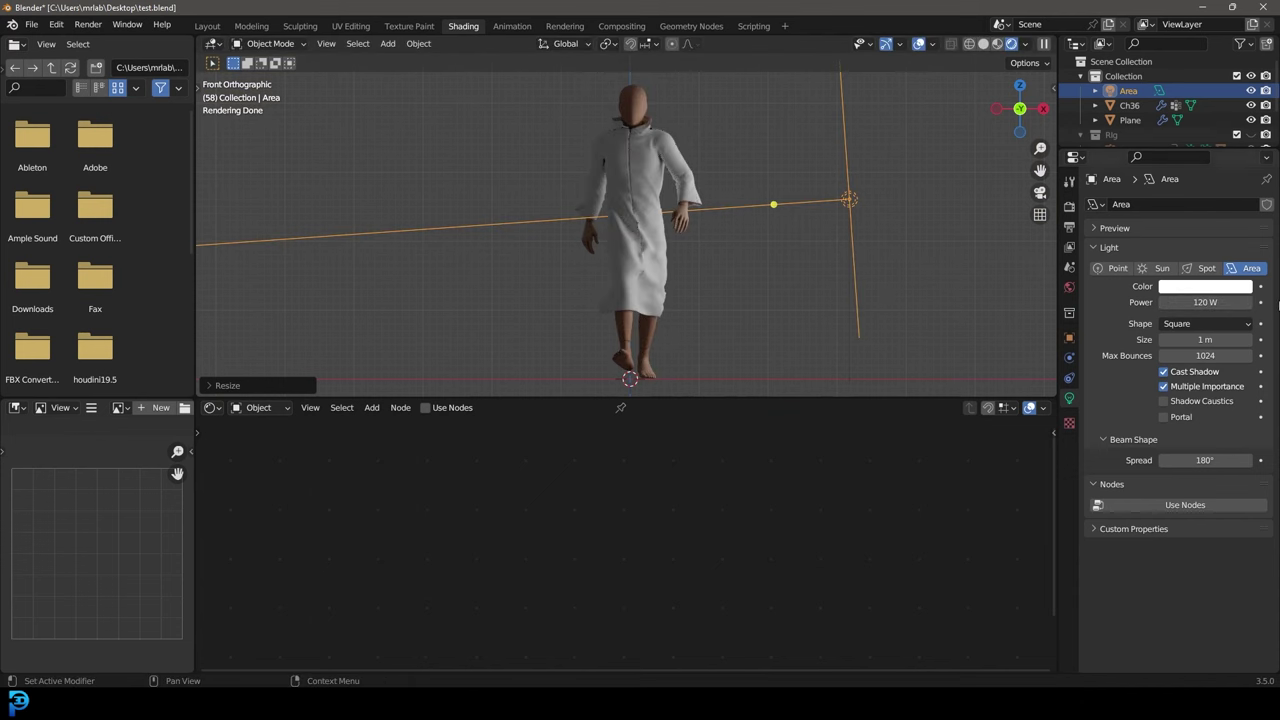
pyautogui.click(1218, 302)
pyautogui.write('220')
pyautogui.press('Return')
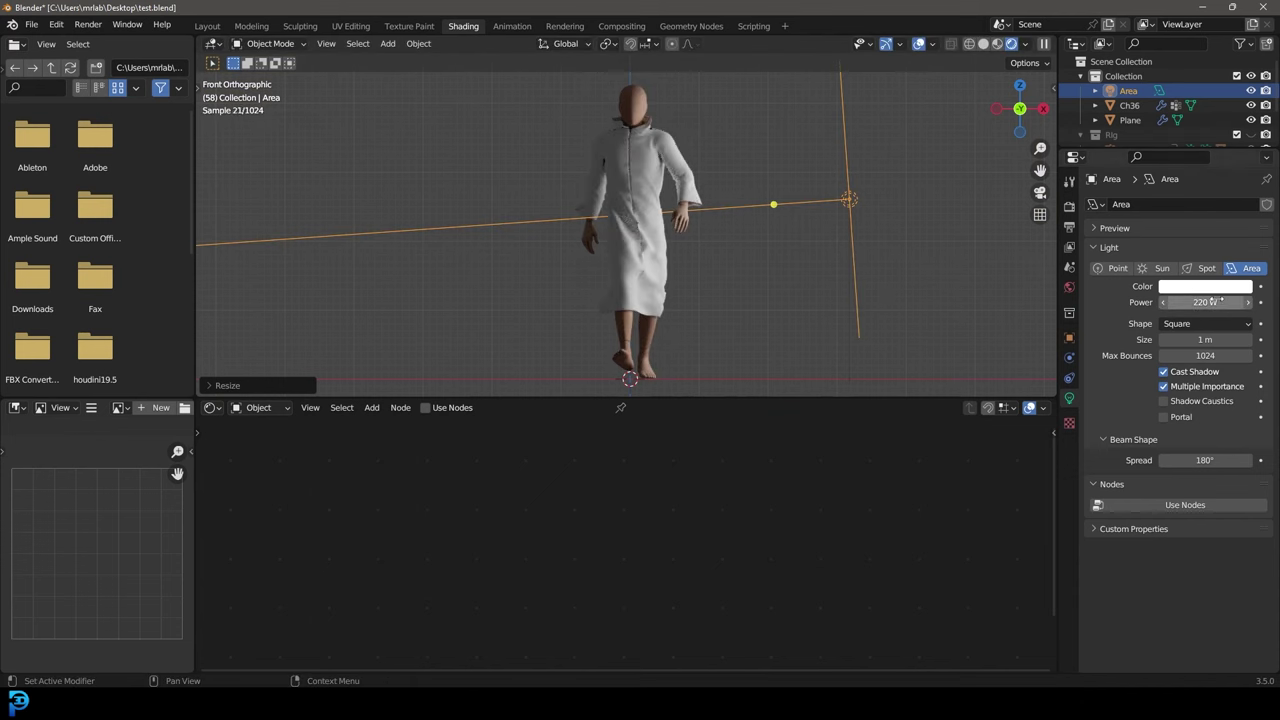
# - Duplicate the area light to the opposite side of the figure in top view and rotate the copy to face the cloak
pyautogui.press('KP_7')
pyautogui.hotkey('shift', 'd')
pyautogui.click(297, 177)
pyautogui.press('r')
pyautogui.click(1096, 134)
pyautogui.press('r')
pyautogui.click(844, 192)
pyautogui.press('KP_1')
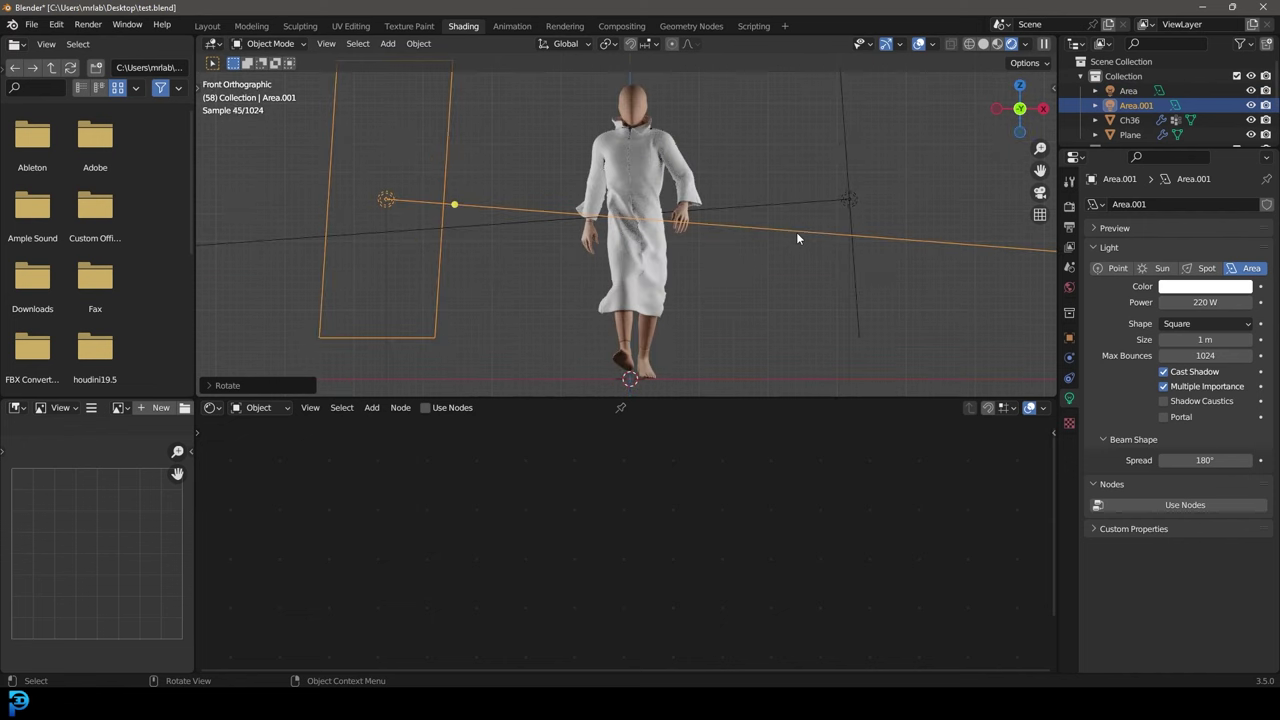
# - Set the base color of the cloak's "red" material to a strong red
pyautogui.scroll(4, 694, 225)
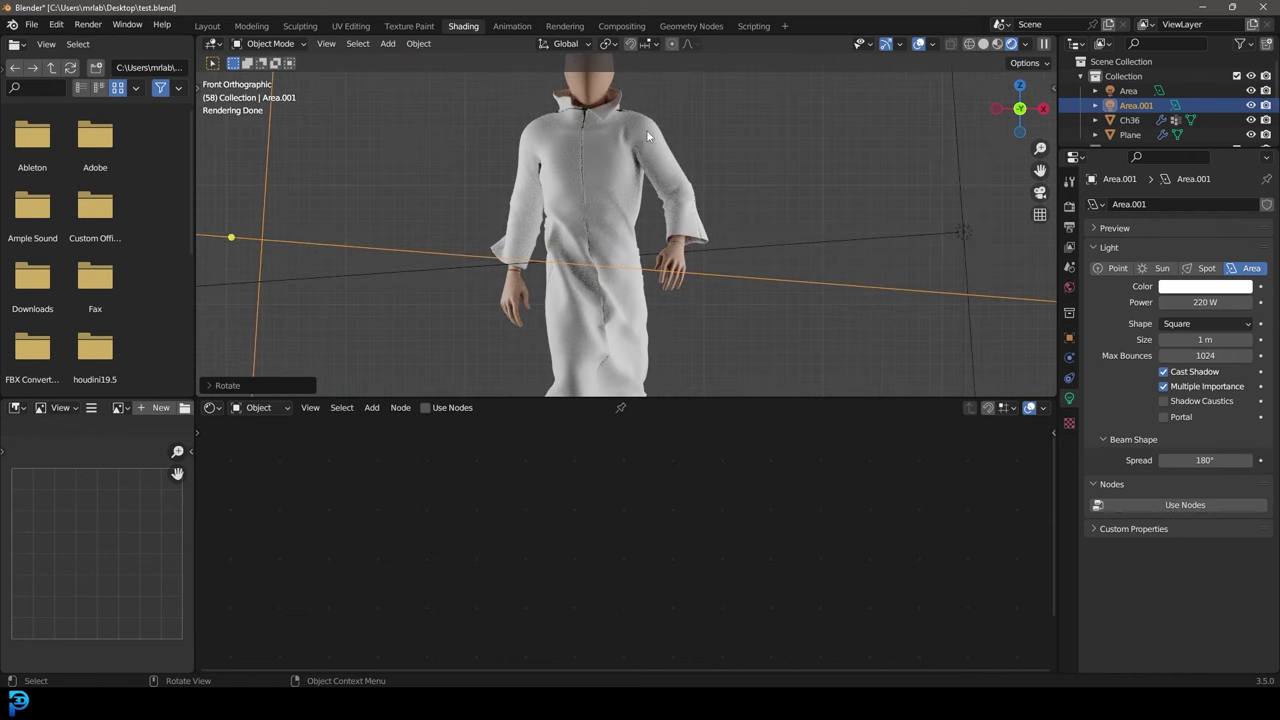
pyautogui.click(653, 140)
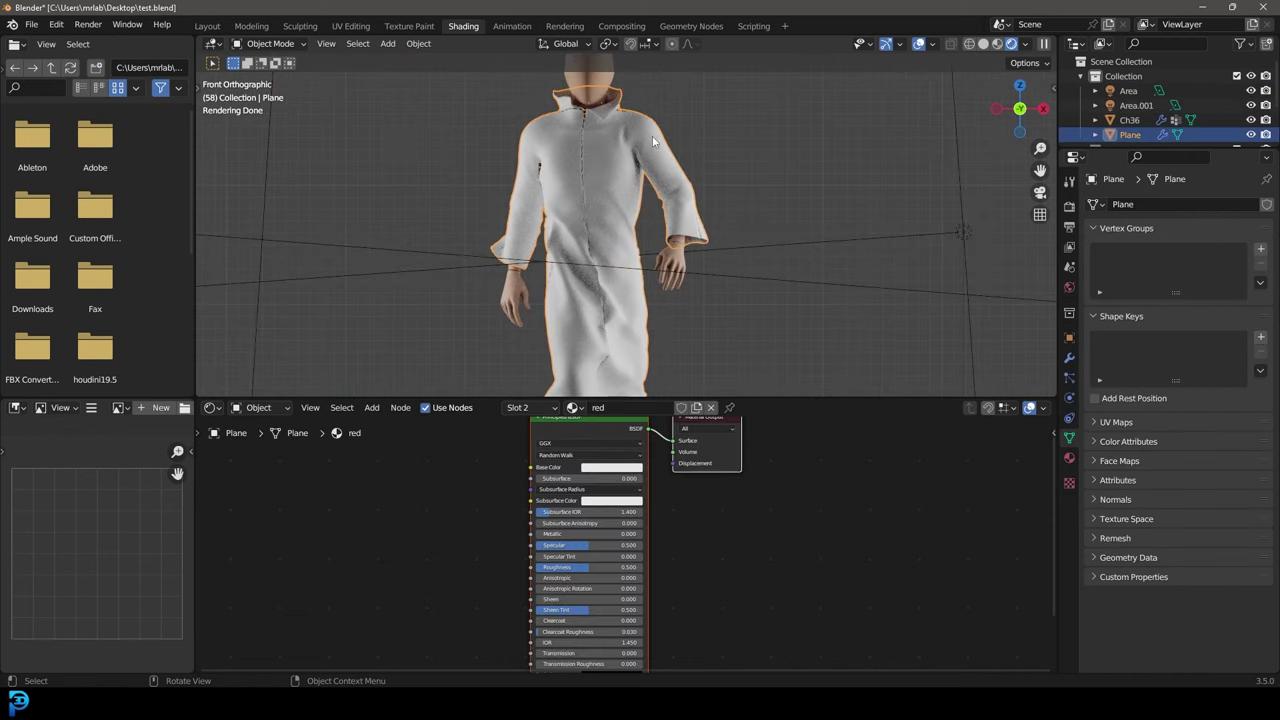
pyautogui.click(1069, 458)
pyautogui.keyDown('shift'); pyautogui.scroll(2, 618, 530); pyautogui.keyUp('shift')
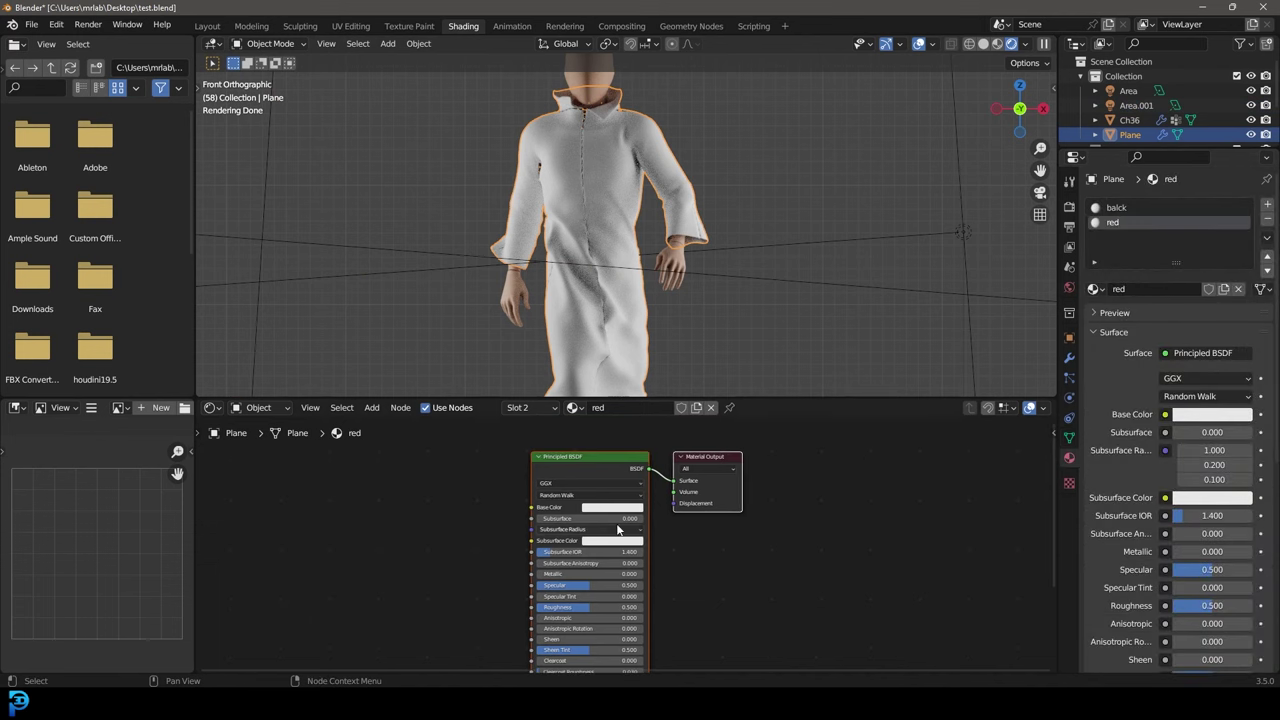
pyautogui.click(607, 508)
pyautogui.click(623, 431)
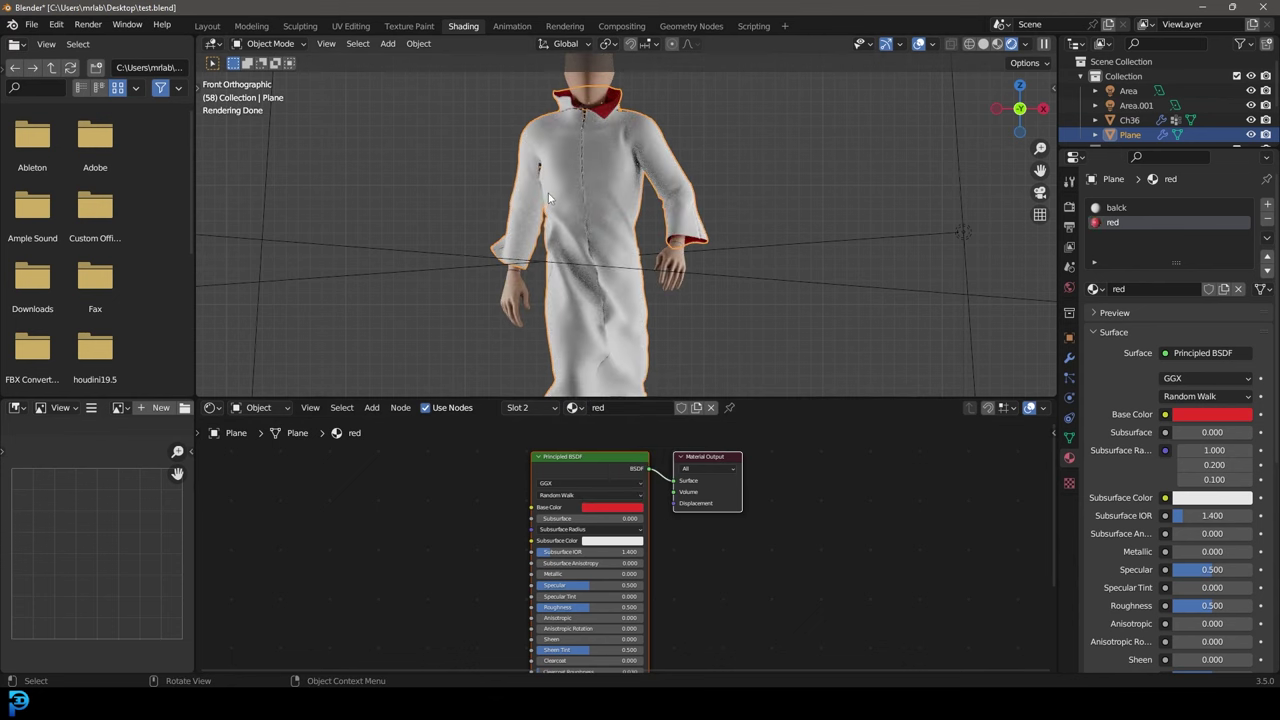
# - Correct the "balck" material's name to "black" and add a Velvet BSDF node above its Principled BSDF
pyautogui.click(1116, 207)
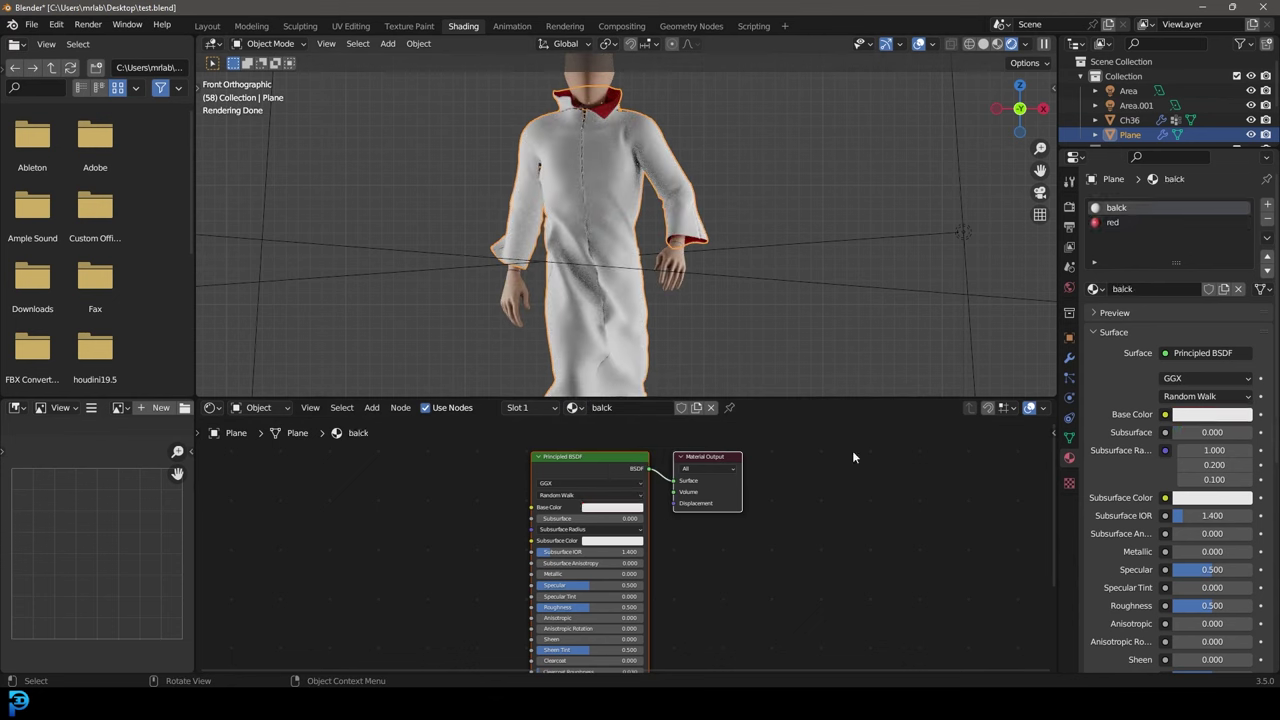
pyautogui.moveTo(478, 512); pyautogui.dragTo(529, 520, button='middle')
pyautogui.hotkey('shift', 'a')
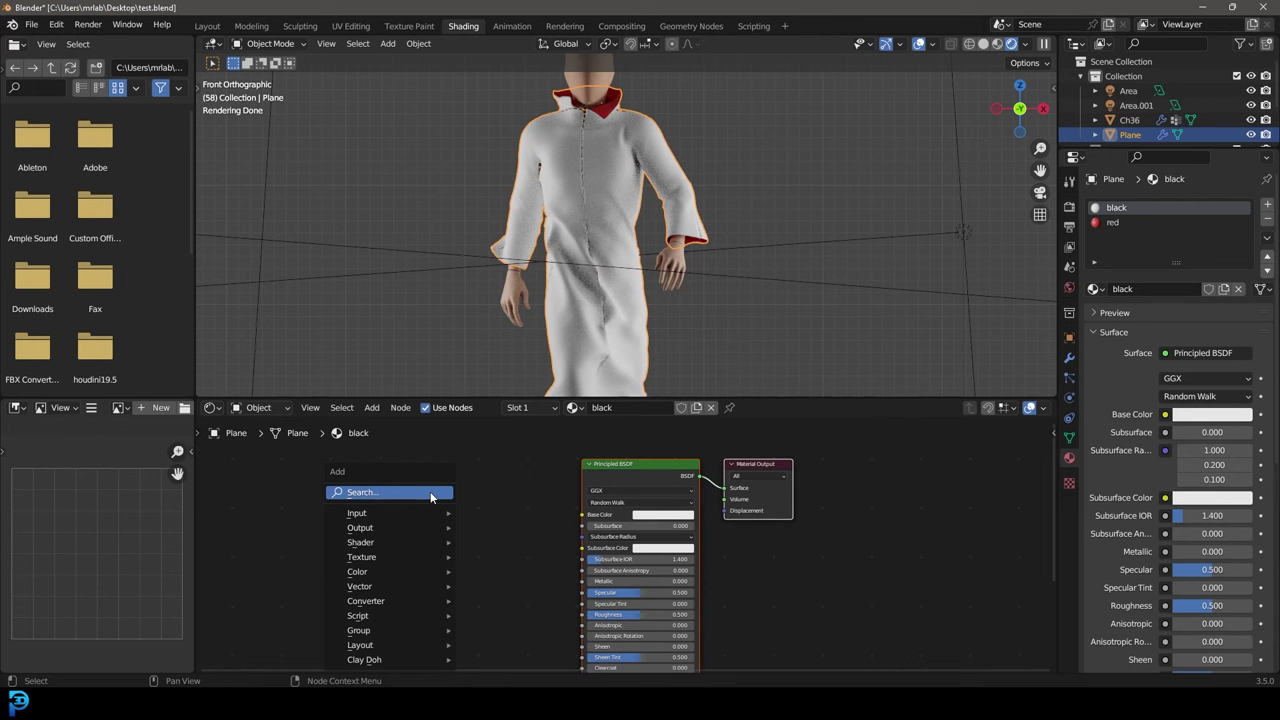
pyautogui.click(431, 496)
pyautogui.write('viev')
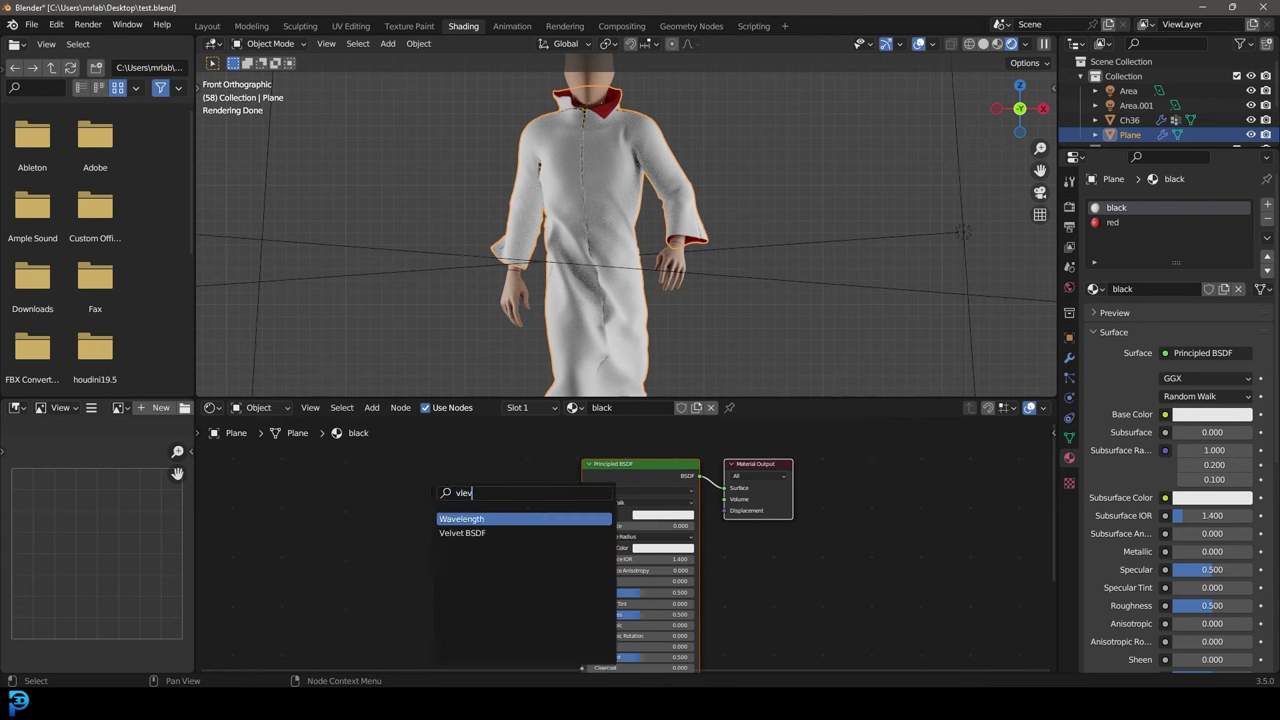
pyautogui.click(462, 532)
pyautogui.click(445, 456)
pyautogui.moveTo(606, 475); pyautogui.dragTo(430, 542)
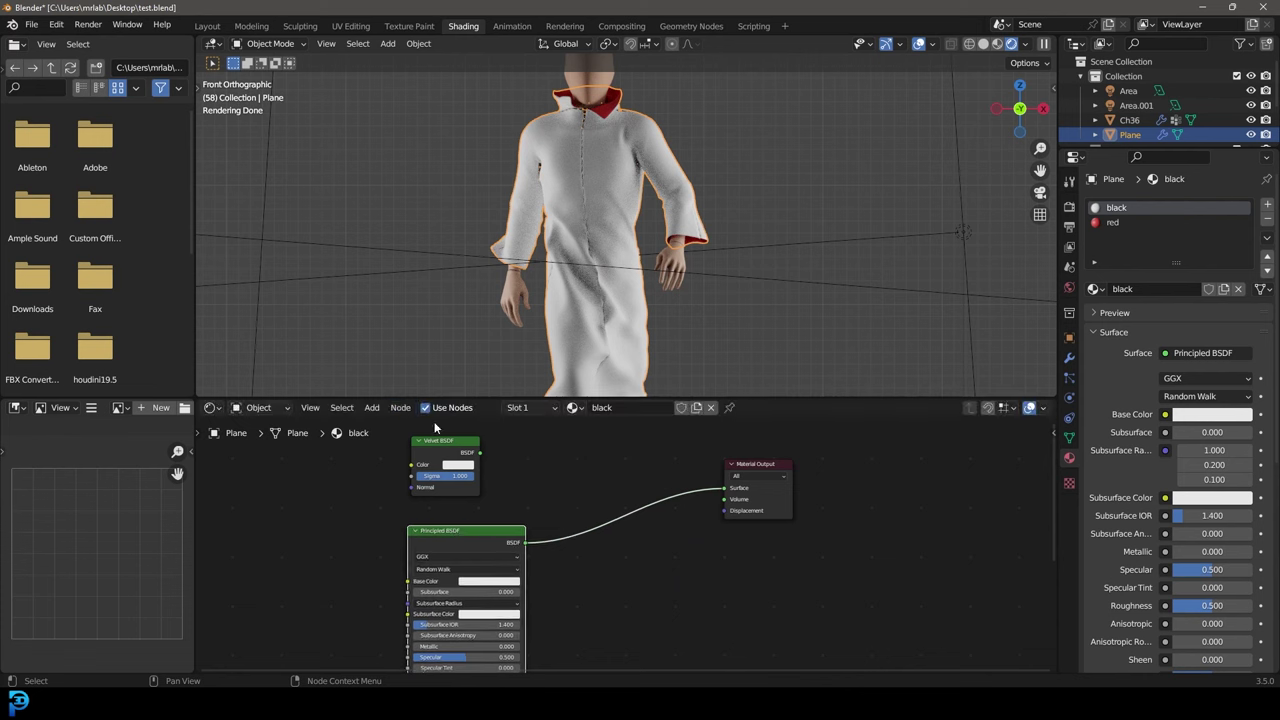
# - Combine the Velvet and Principled BSDFs through a Mix Shader before the Material Output, with a factor of 0.6
pyautogui.hotkey('shift', 'a')
pyautogui.click(535, 472)
pyautogui.write('mix')
pyautogui.press('Return')
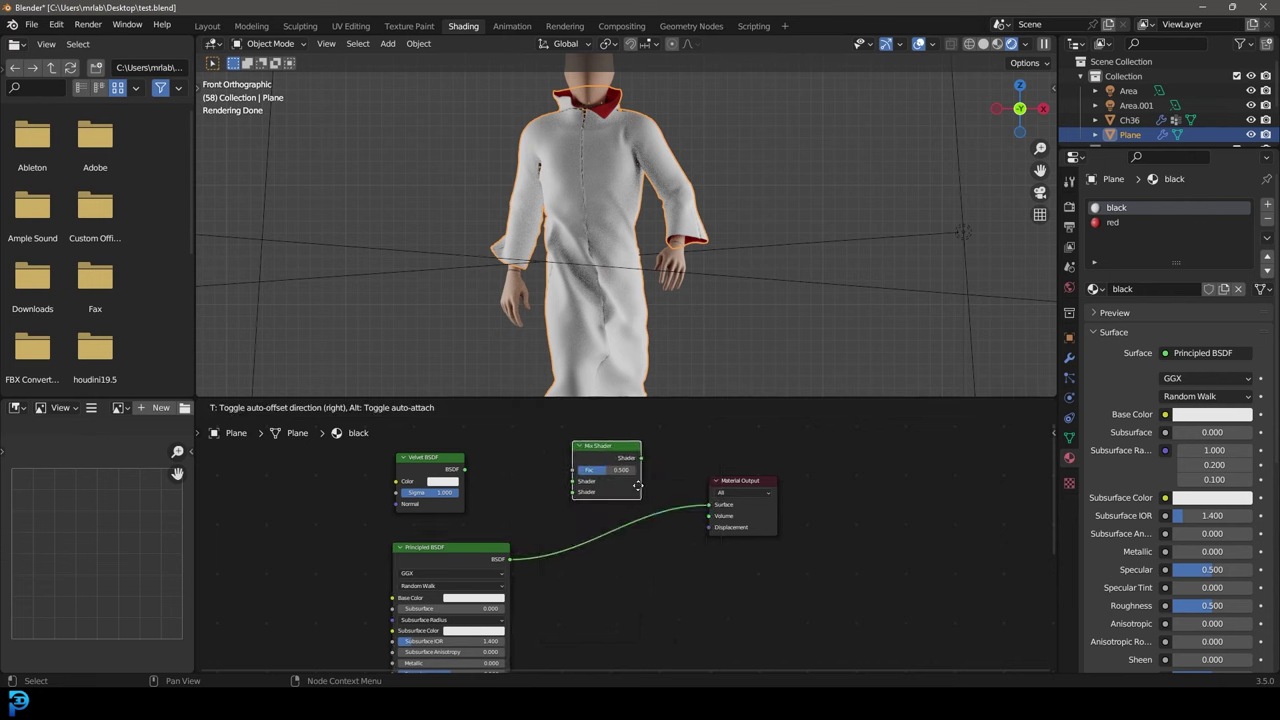
pyautogui.click(650, 511)
pyautogui.moveTo(465, 469); pyautogui.dragTo(594, 511)
pyautogui.click(500, 567)
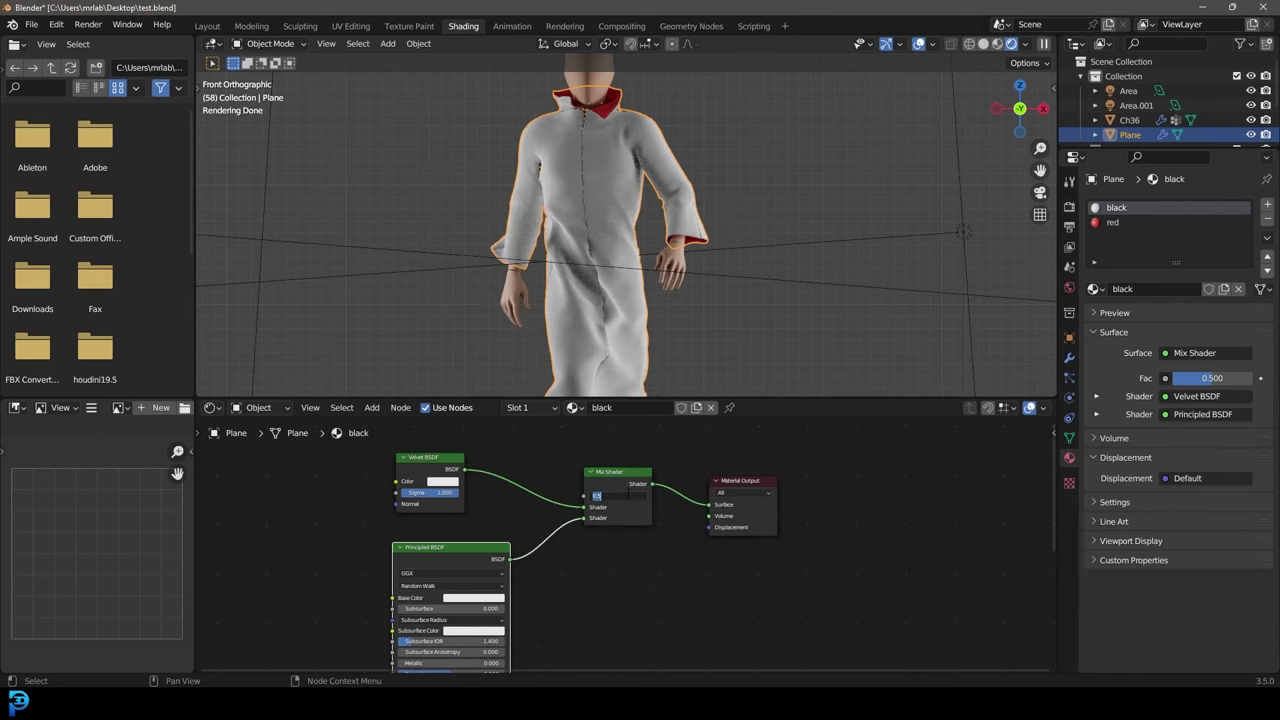
pyautogui.write('0.6')
pyautogui.press('Return')
# - Connect an Image Texture's color to the Principled BSDF's base color and load Akatsuki-Logo.png from Downloads
pyautogui.moveTo(568, 558); pyautogui.dragTo(626, 497, button='middle')
pyautogui.moveTo(514, 545); pyautogui.dragTo(658, 593, button='middle')
pyautogui.moveTo(553, 551); pyautogui.dragTo(586, 491, button='middle')
pyautogui.click(618, 531)
pyautogui.moveTo(622, 528); pyautogui.dragTo(335, 509)
pyautogui.write('image')
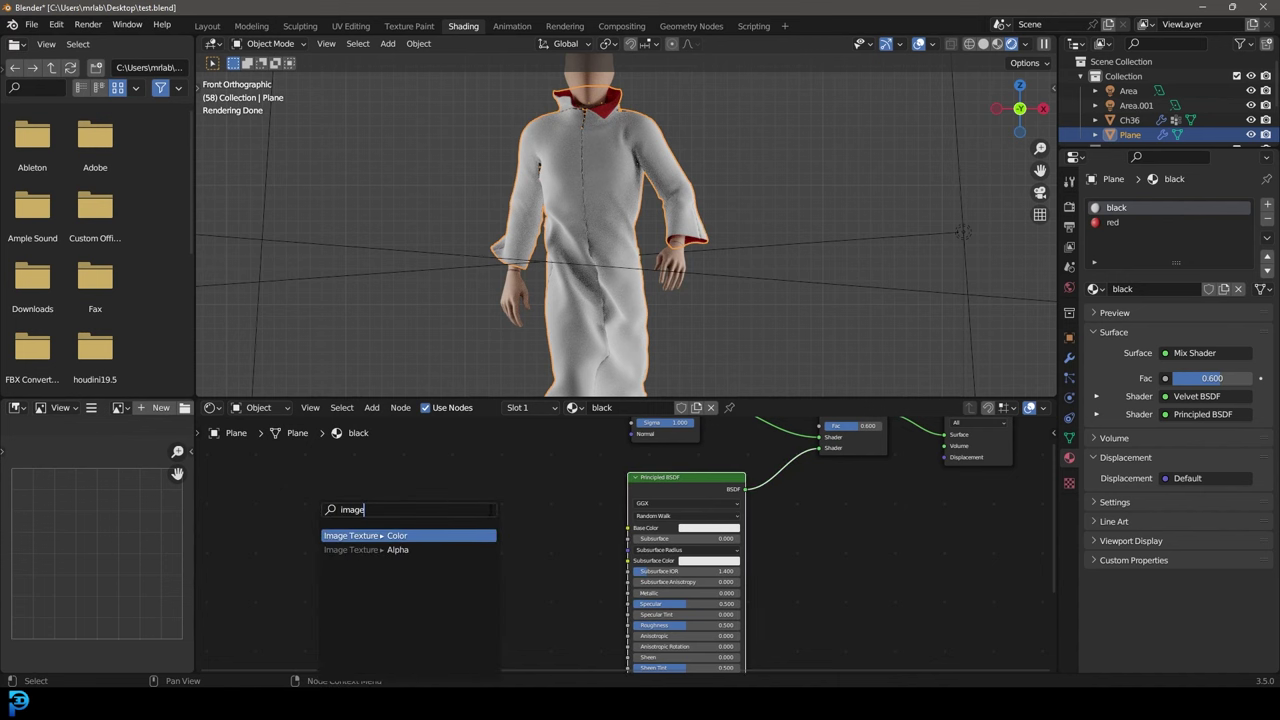
pyautogui.click(397, 535)
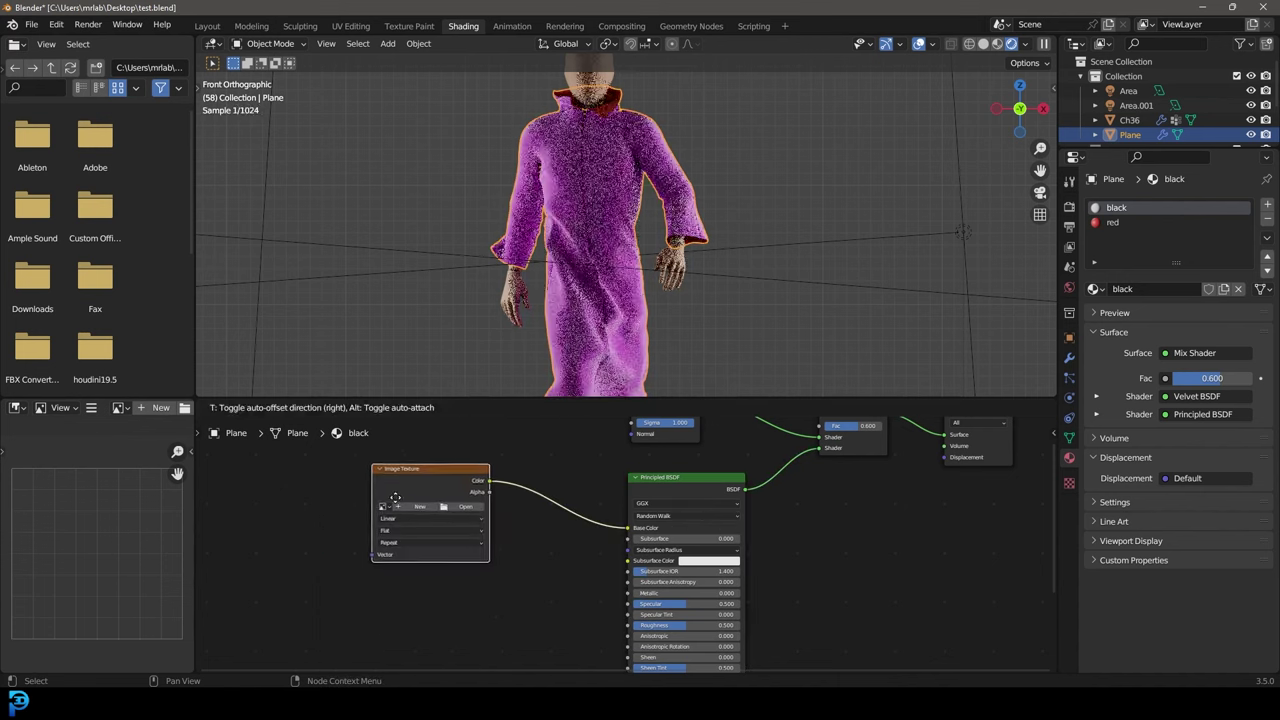
pyautogui.click(463, 508)
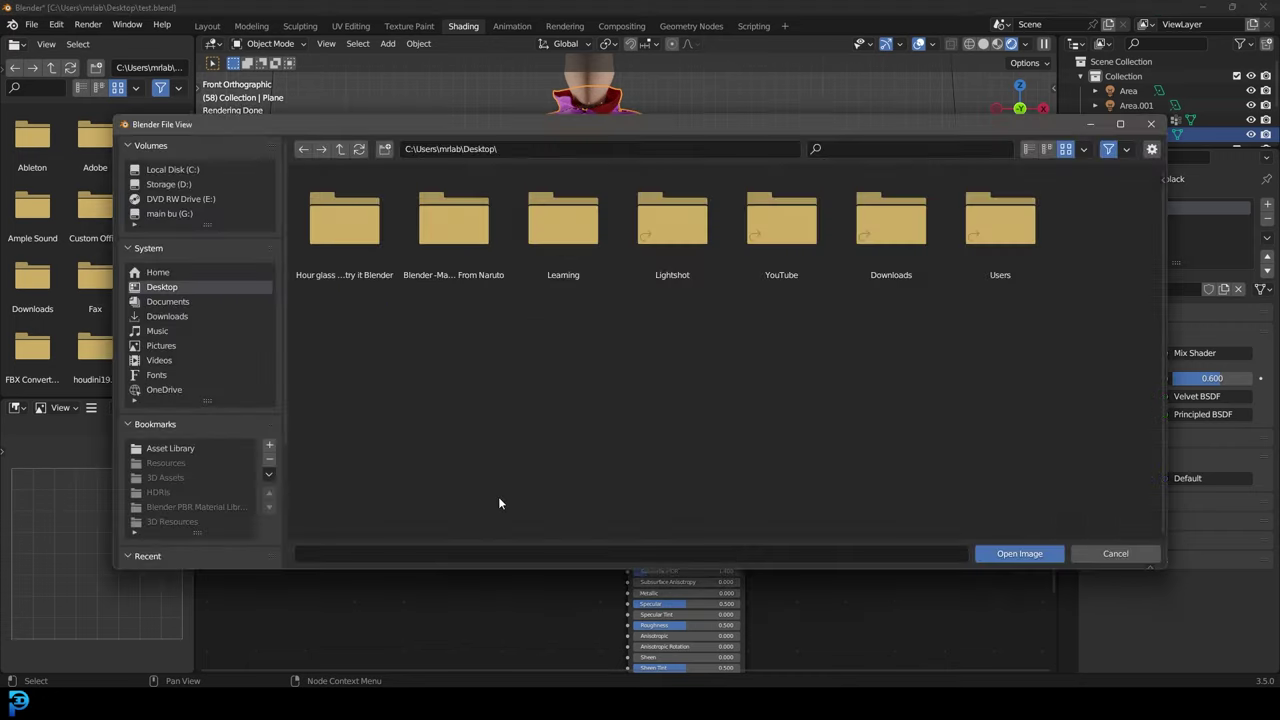
pyautogui.click(215, 302)
pyautogui.click(200, 317)
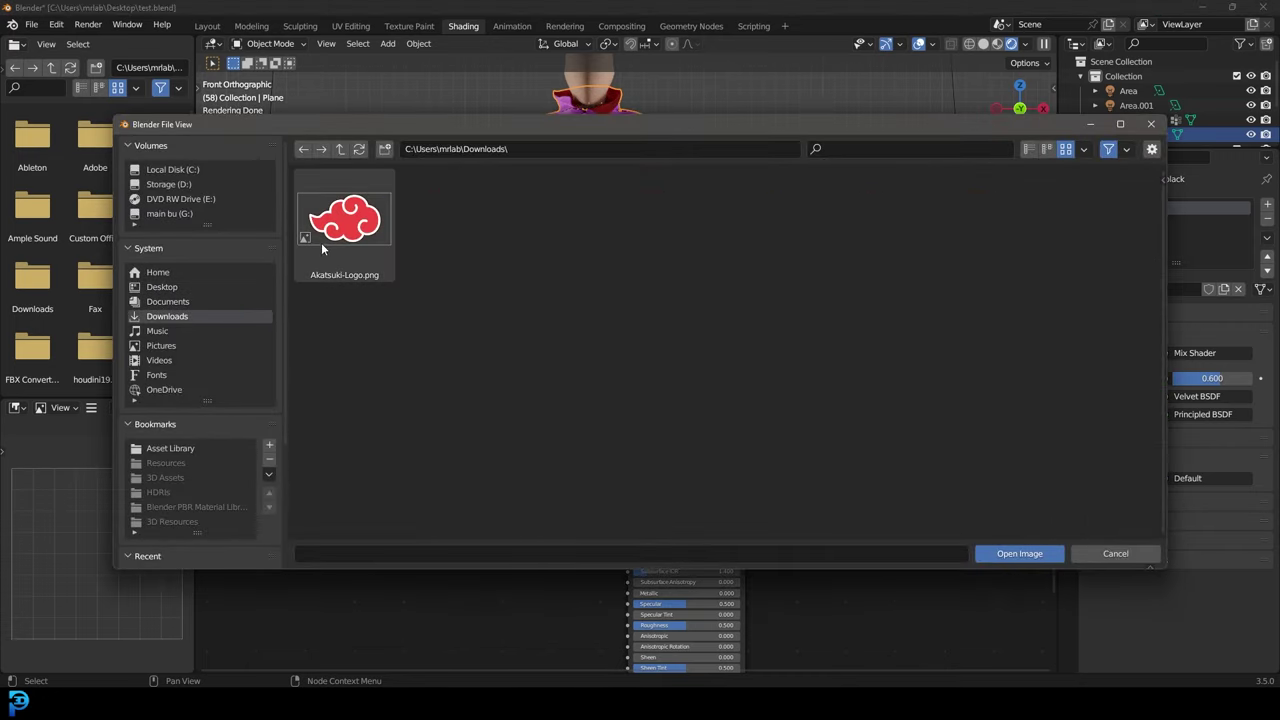
pyautogui.doubleClick(350, 222)
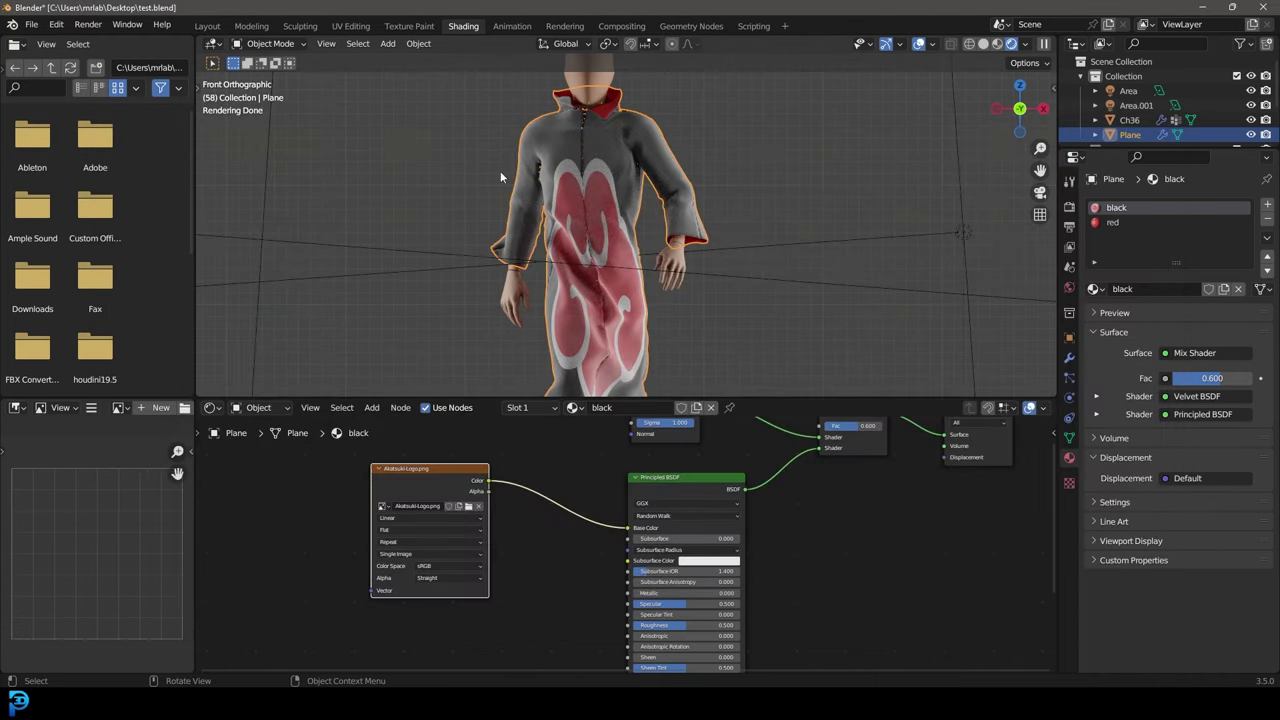
# - Open the cloak mesh in the UV Editing workspace and show it from the front in material preview shading
pyautogui.click(352, 26)
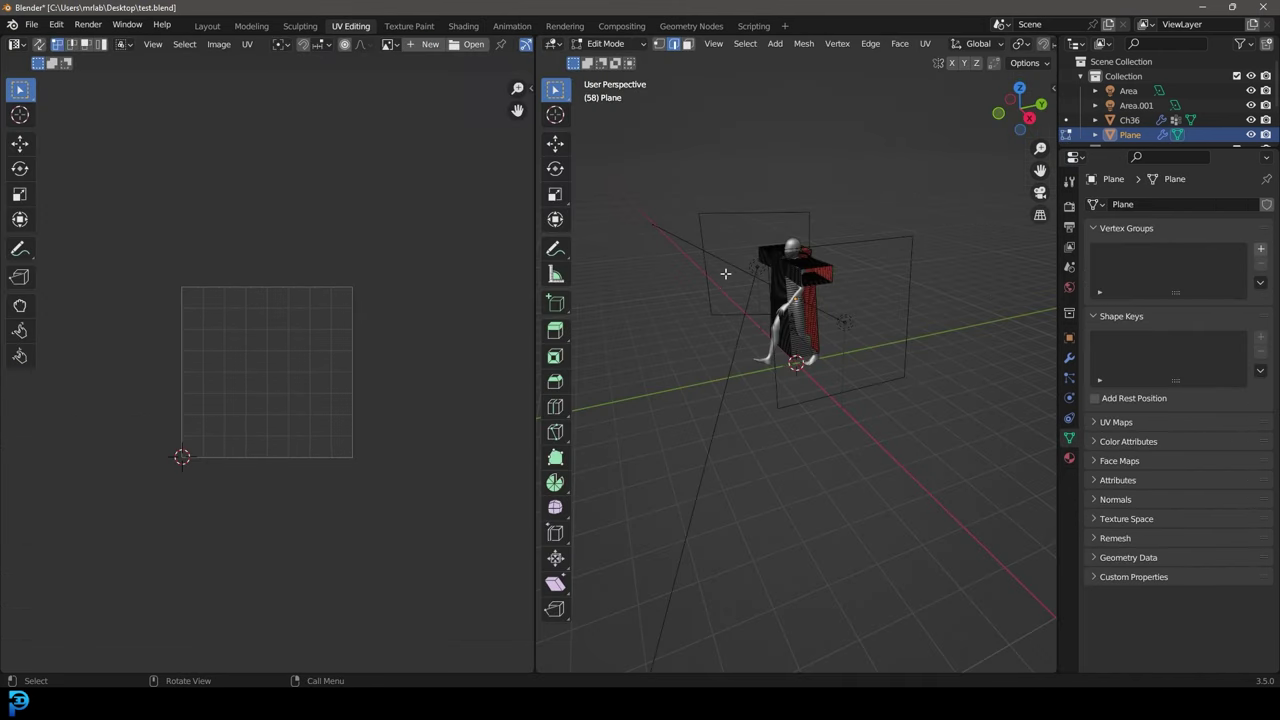
pyautogui.moveTo(729, 298); pyautogui.dragTo(825, 287, button='middle')
pyautogui.press('KP_1')
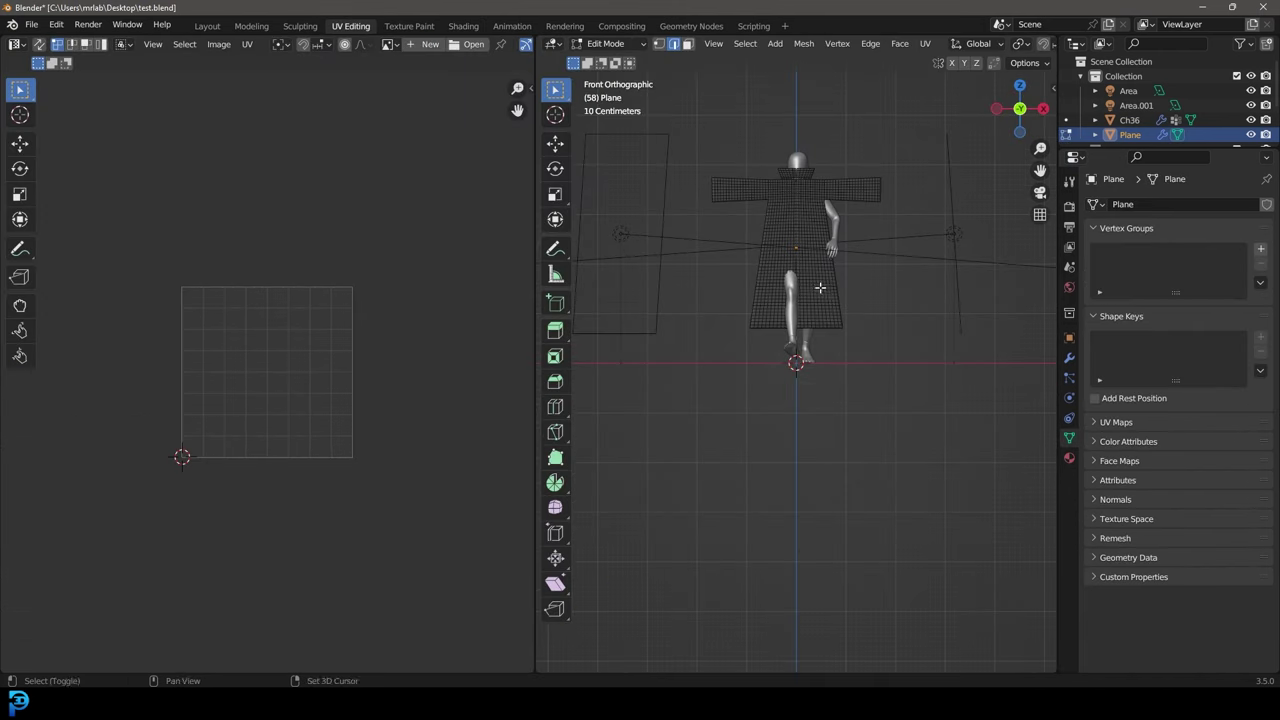
pyautogui.scroll(3, 829, 289)
pyautogui.press('z')
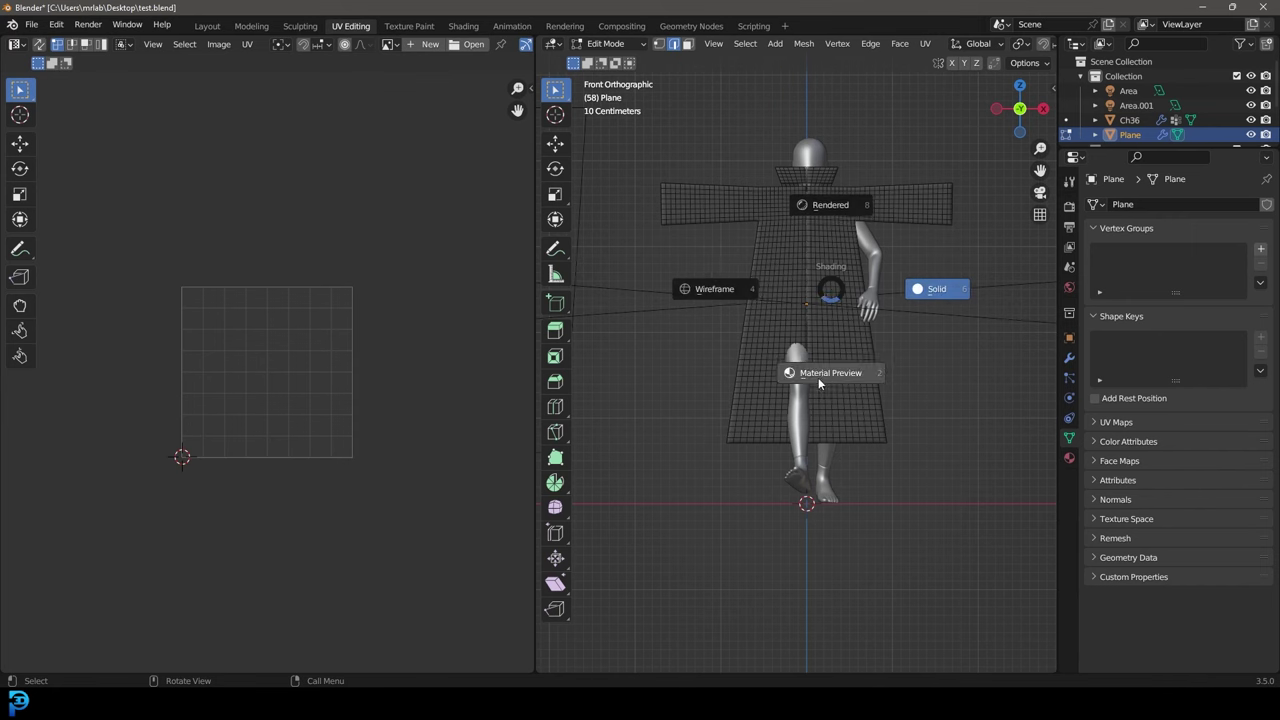
pyautogui.click(816, 370)
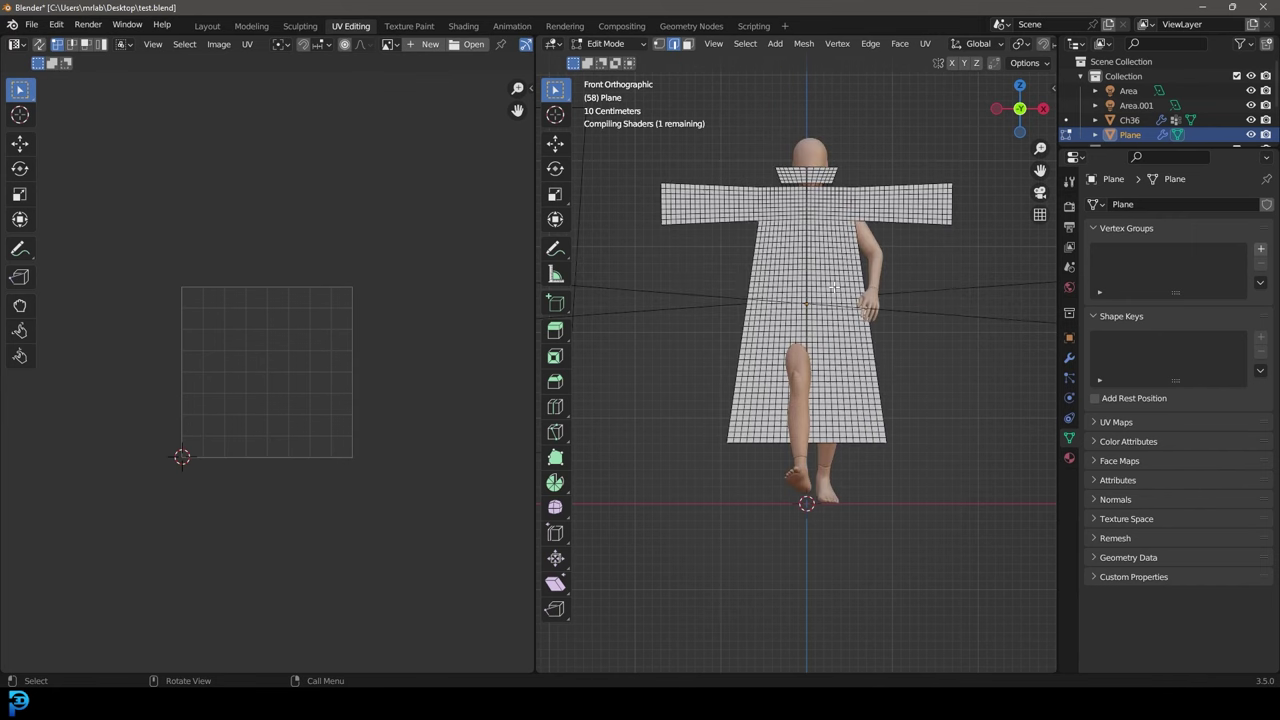
pyautogui.scroll(2, 845, 290)
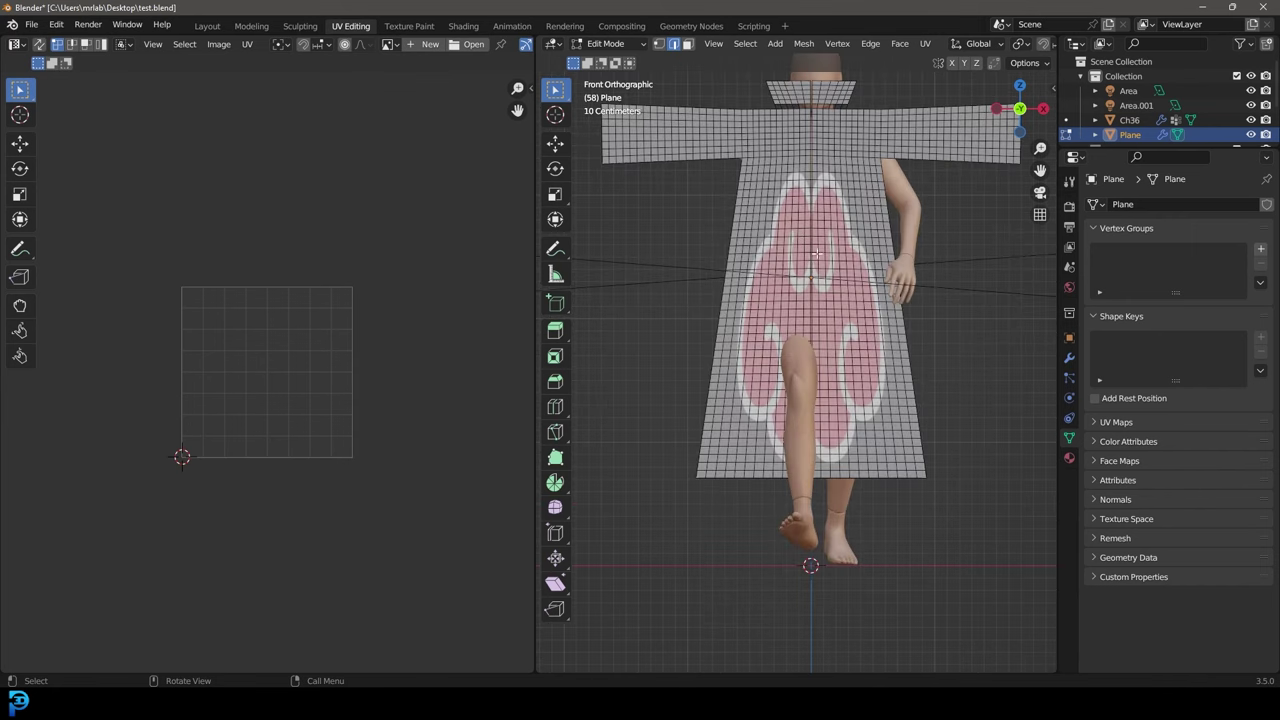
pyautogui.scroll(1, 814, 263)
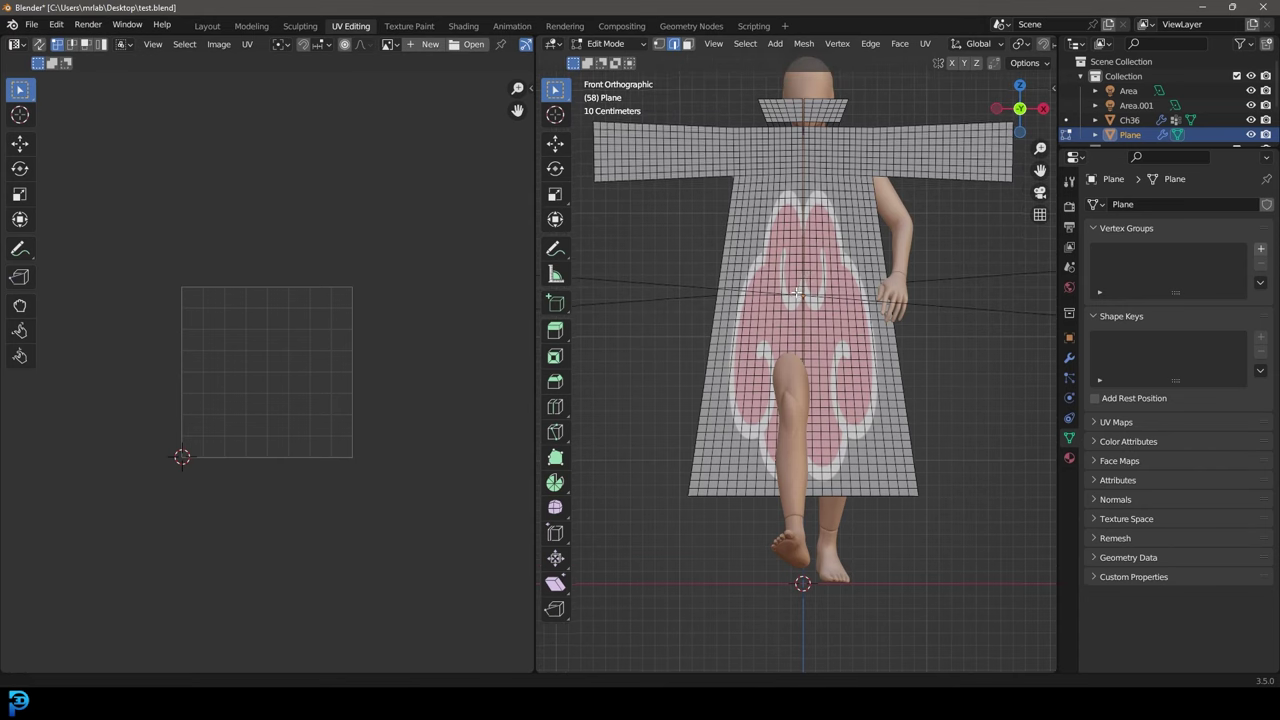
# - Select a rectangular patch of faces around the front waist of the cloak and project its UVs from the front view
pyautogui.click(689, 46)
pyautogui.scroll(3, 737, 321)
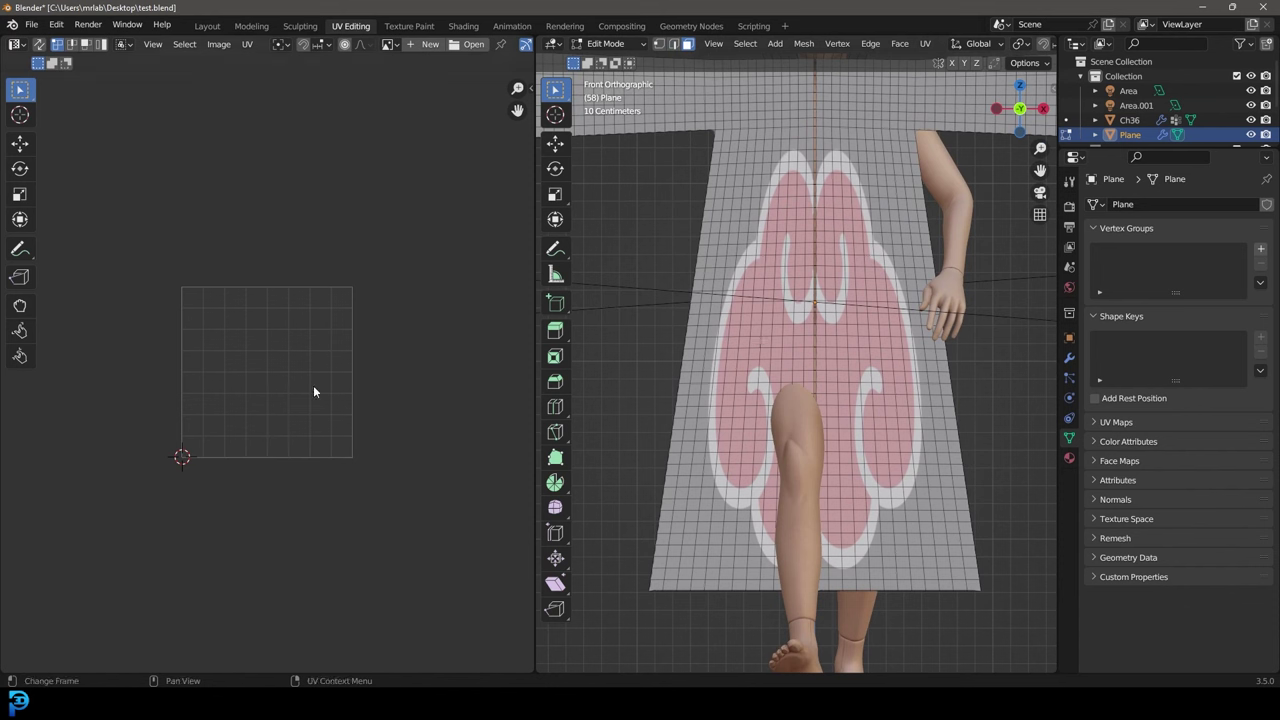
pyautogui.moveTo(740, 259); pyautogui.dragTo(880, 347)
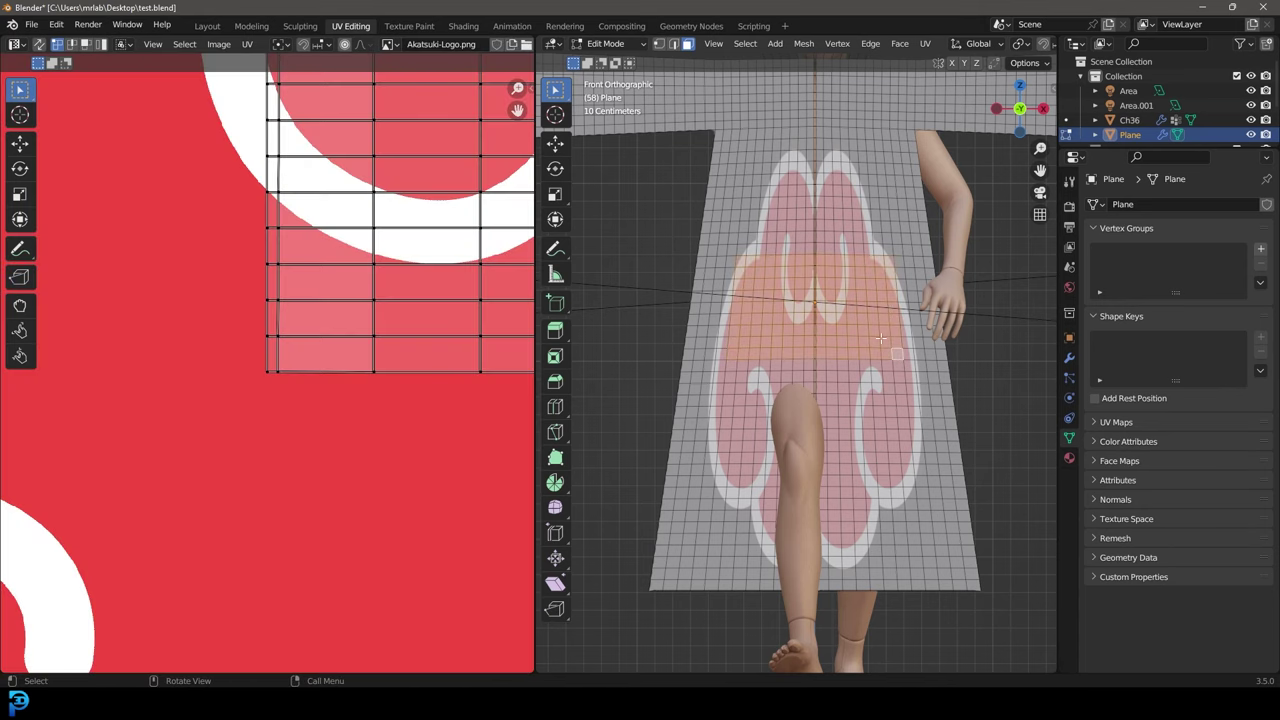
pyautogui.press('u')
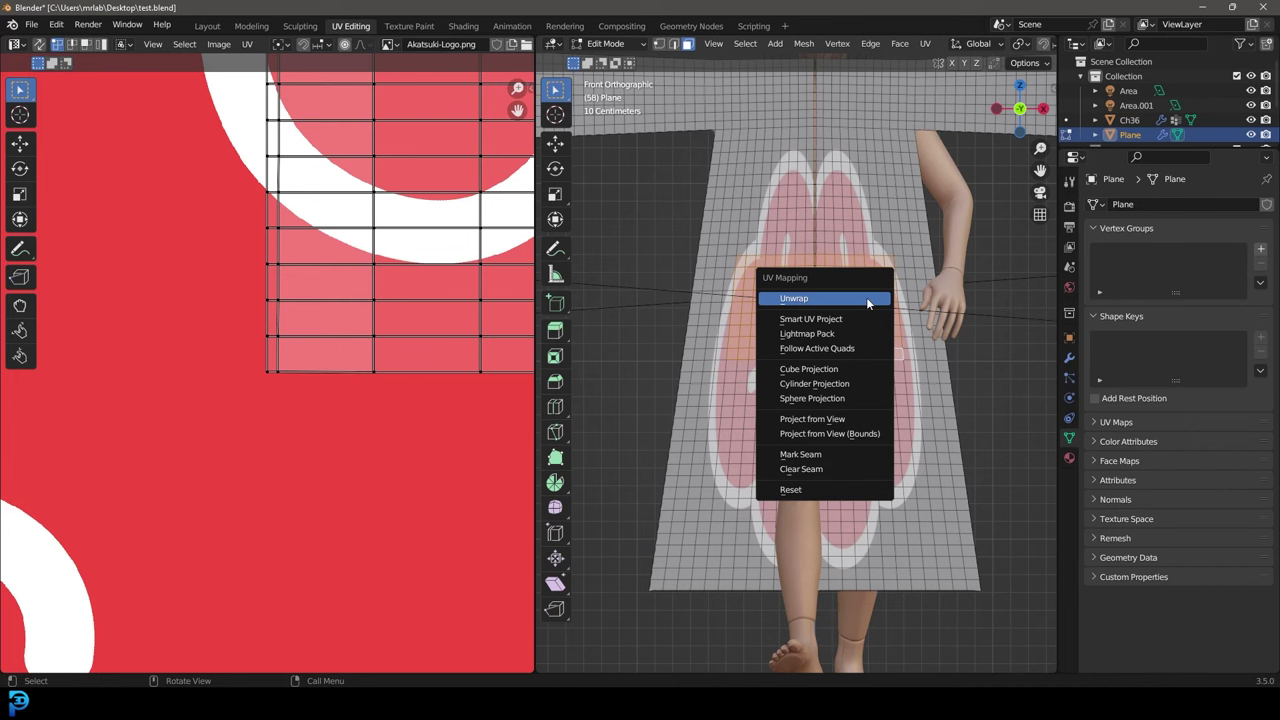
pyautogui.click(840, 418)
pyautogui.scroll(-8, 262, 318)
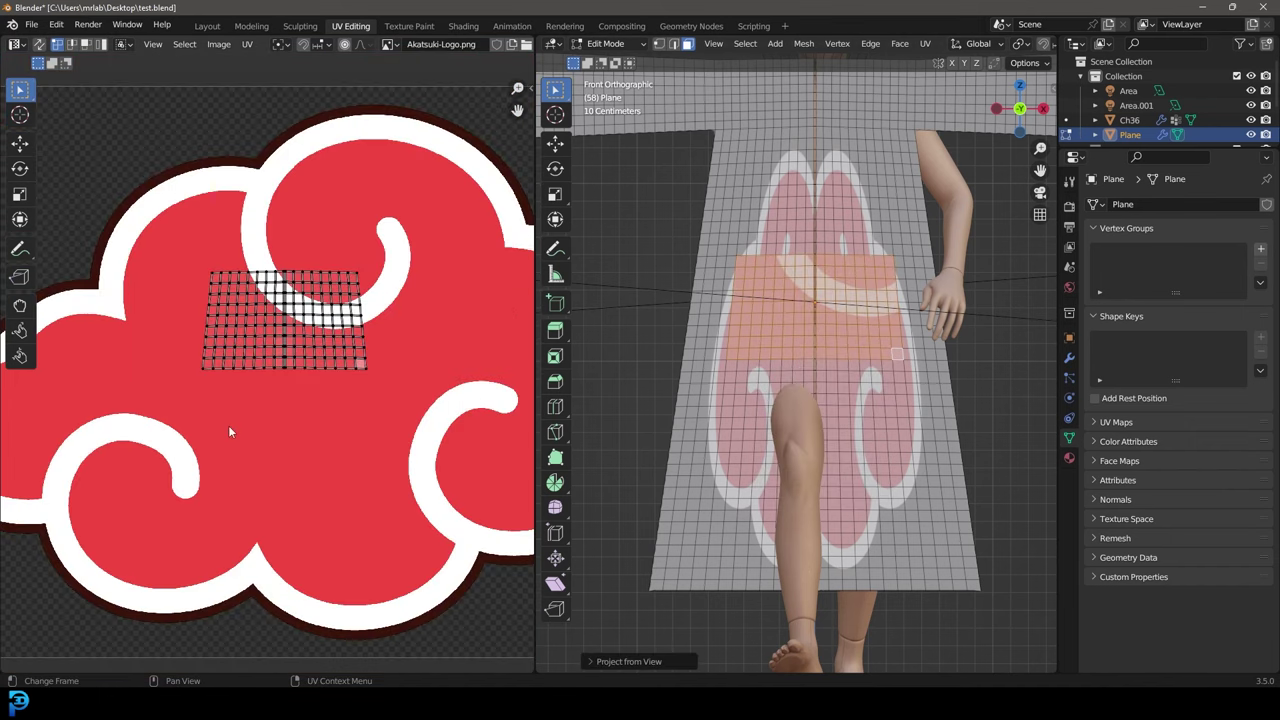
# - Enlarge the patch's UV island and position it so it frames the entire Akatsuki cloud within the logo image
pyautogui.moveTo(205, 420); pyautogui.dragTo(364, 318)
pyautogui.press('s')
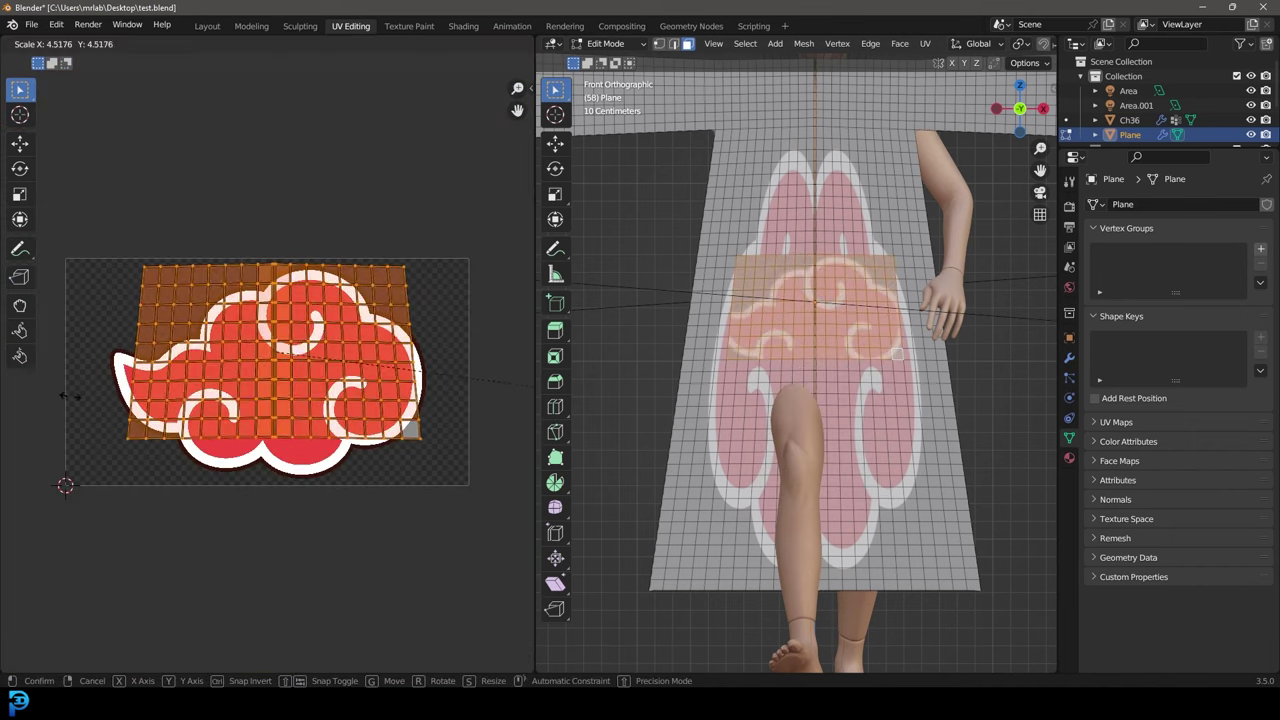
pyautogui.click(203, 378)
pyautogui.press('g')
pyautogui.click(462, 353)
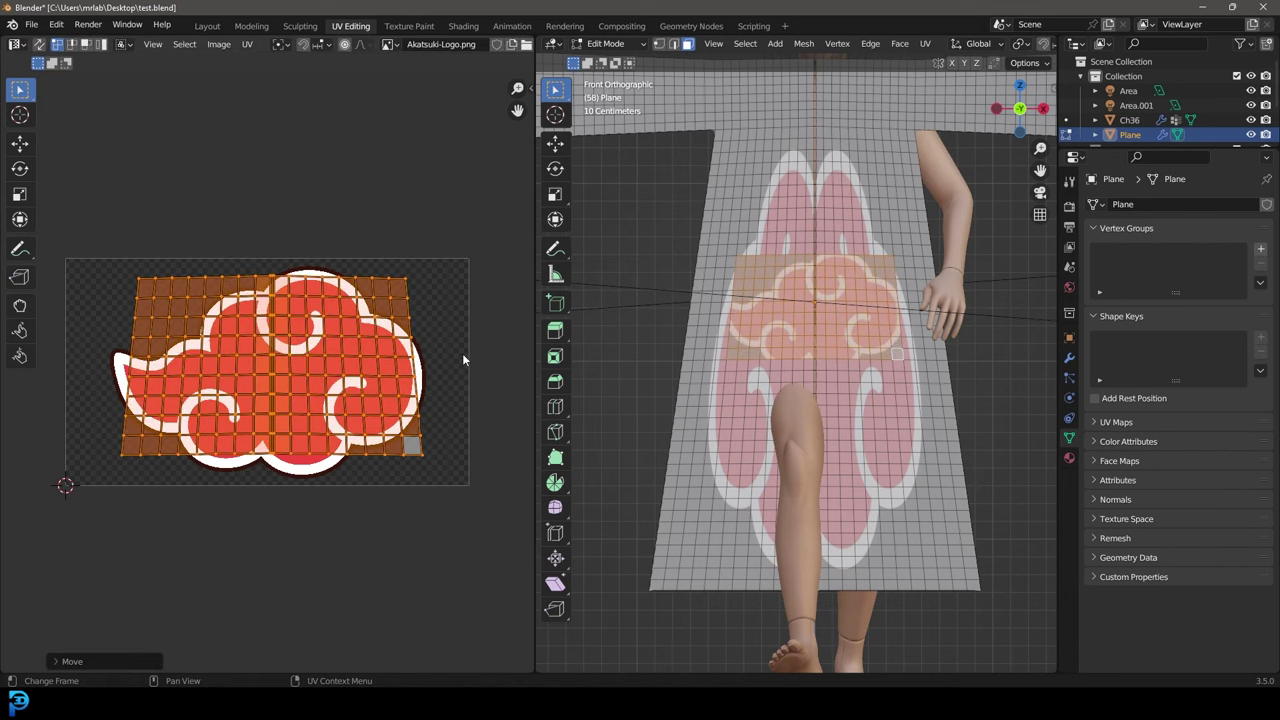
pyautogui.press('s')
pyautogui.click(500, 379)
pyautogui.press('g')
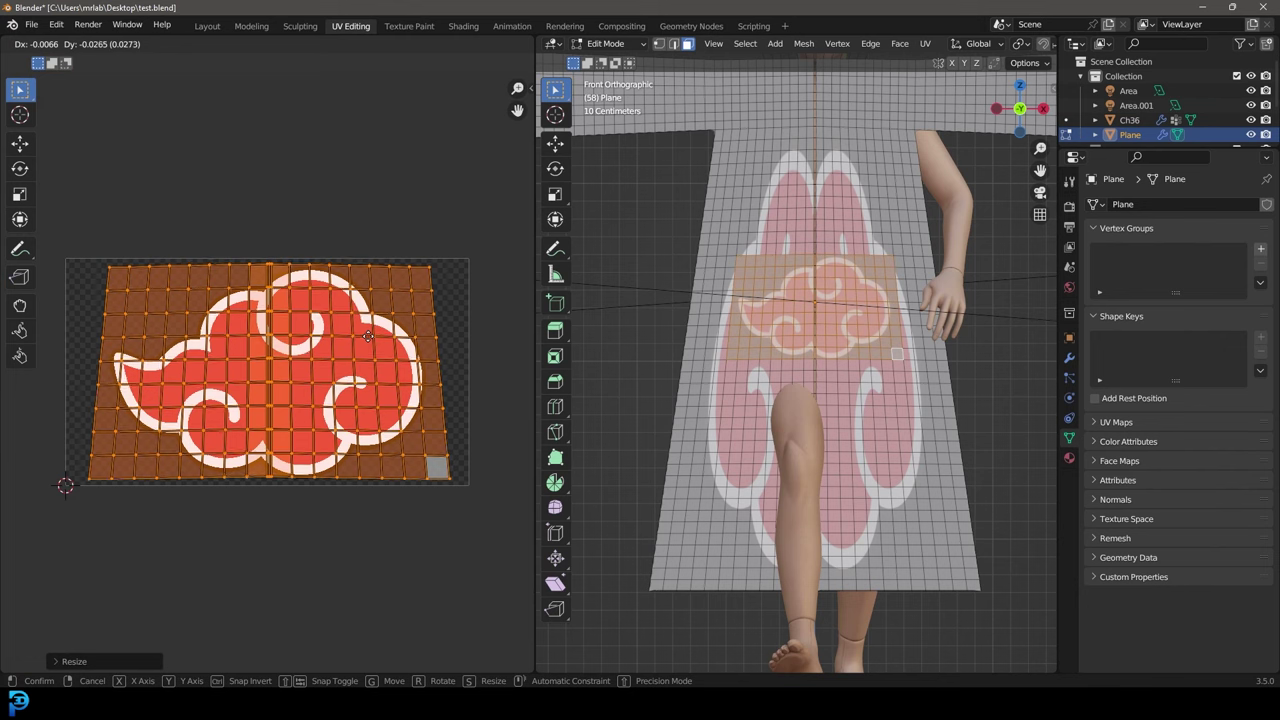
pyautogui.click(368, 336)
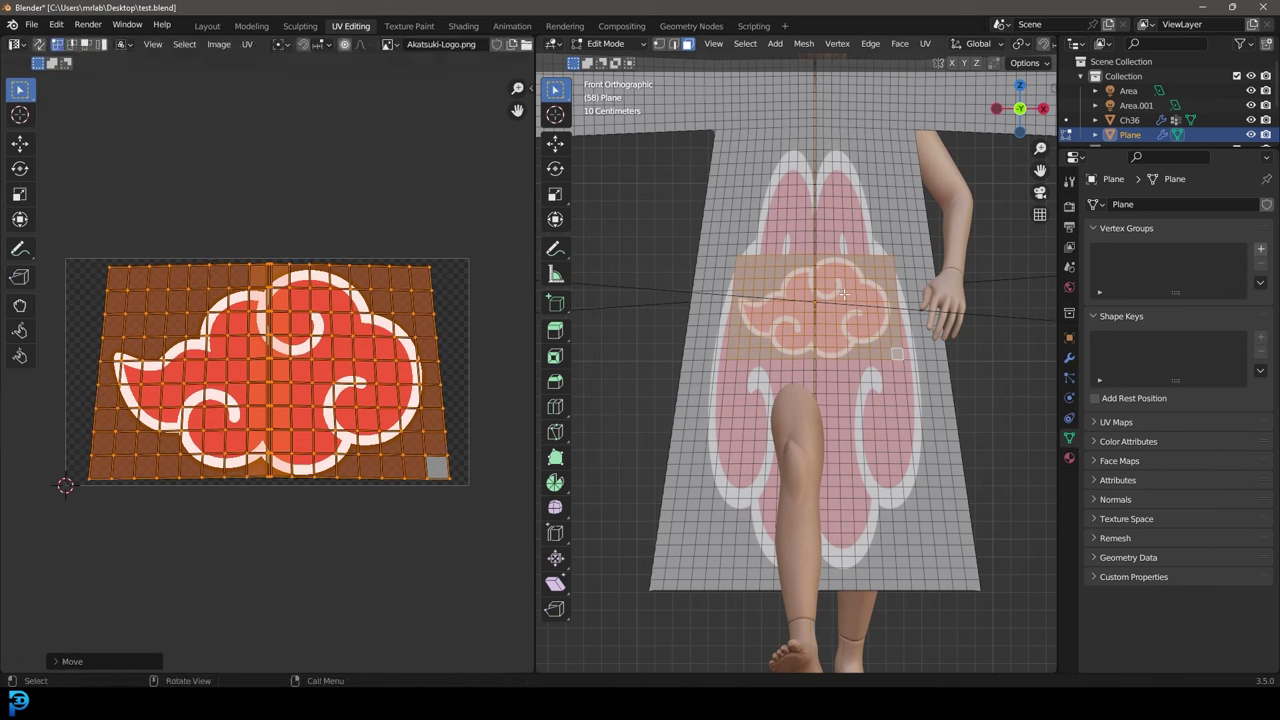
# - Invert the face selection in solid shading and project the rest of the cloak's UVs from the front view
pyautogui.press('z')
pyautogui.click(897, 289)
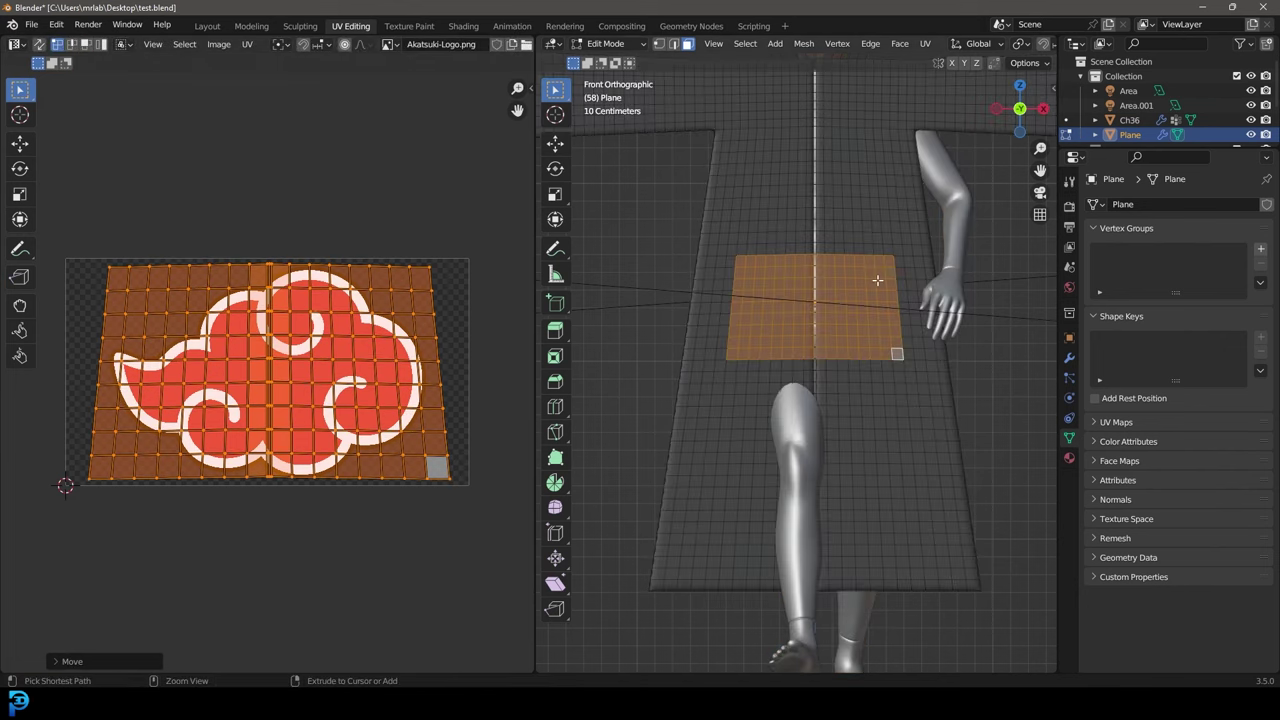
pyautogui.hotkey('ctrl', 'i')
pyautogui.moveTo(862, 260); pyautogui.dragTo(826, 316, button='middle')
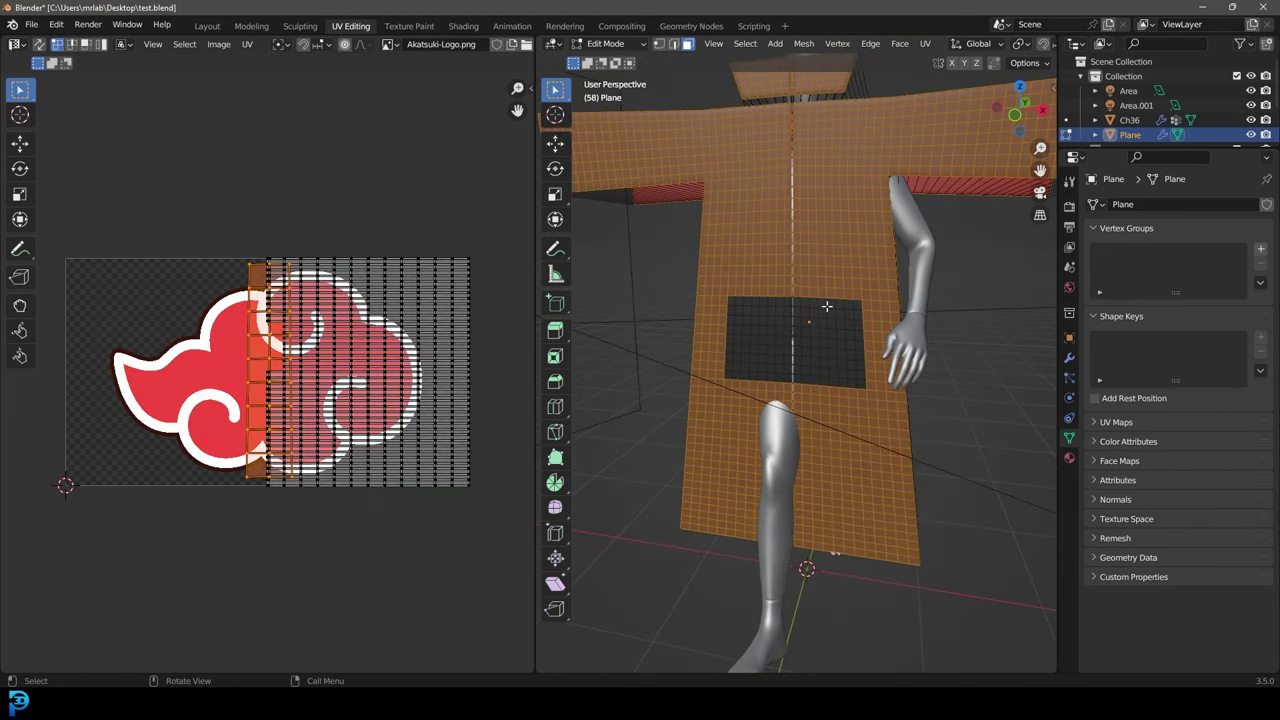
pyautogui.press('KP_1')
pyautogui.scroll(-1, 840, 315)
pyautogui.press('u')
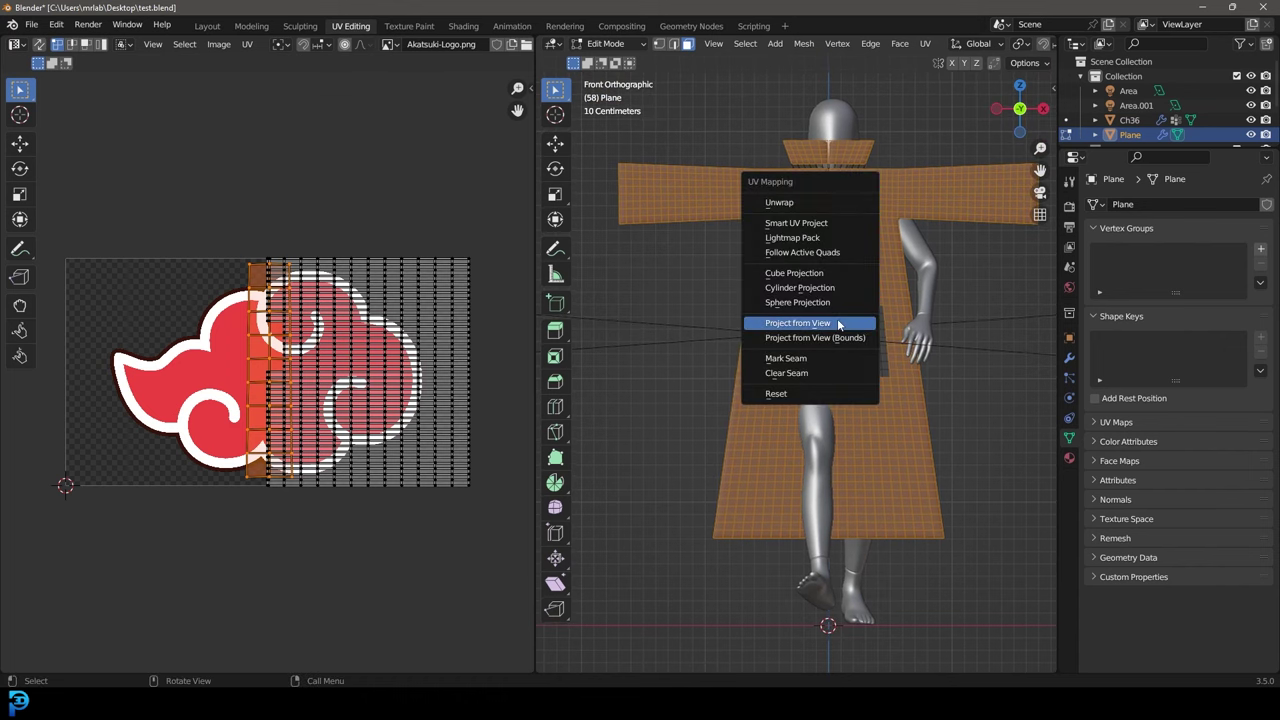
# - Shrink the remaining cloak UVs and place them in the empty upper-left corner of the logo image, clear of the cloud
pyautogui.moveTo(410, 517); pyautogui.dragTo(162, 218)
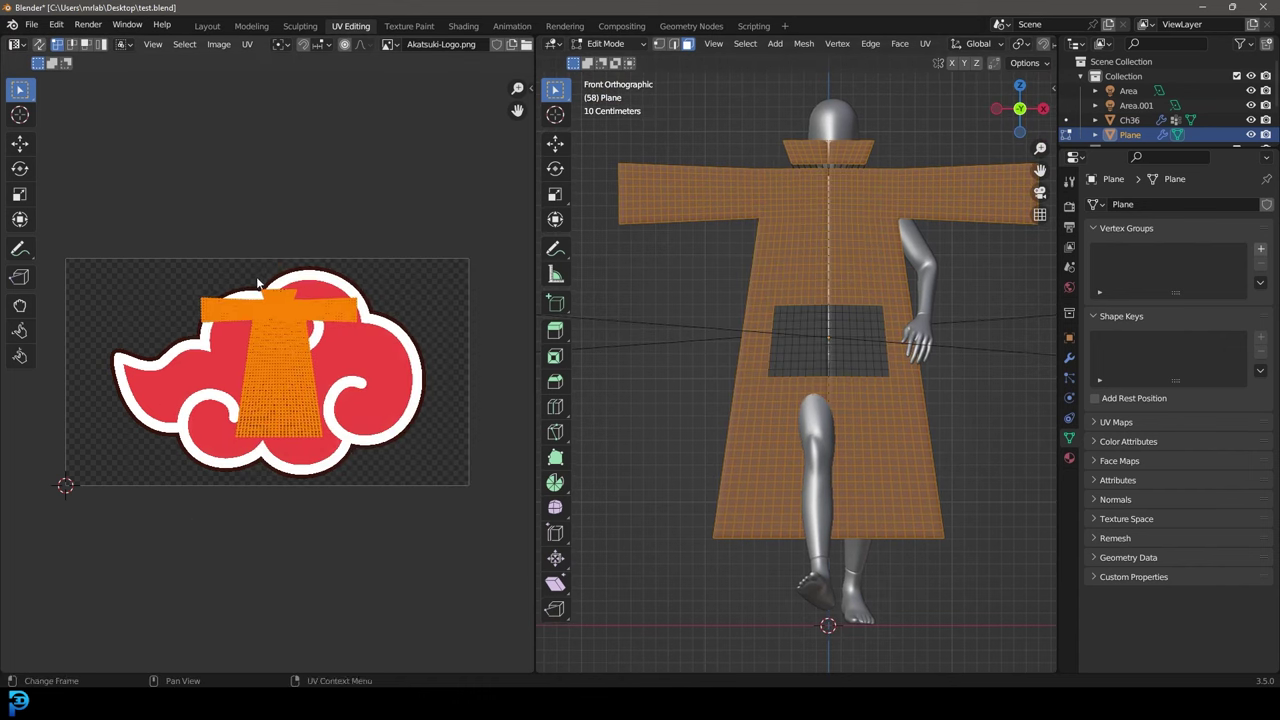
pyautogui.moveTo(257, 280); pyautogui.dragTo(295, 310, button='middle')
pyautogui.scroll(3, 419, 414)
pyautogui.press('s')
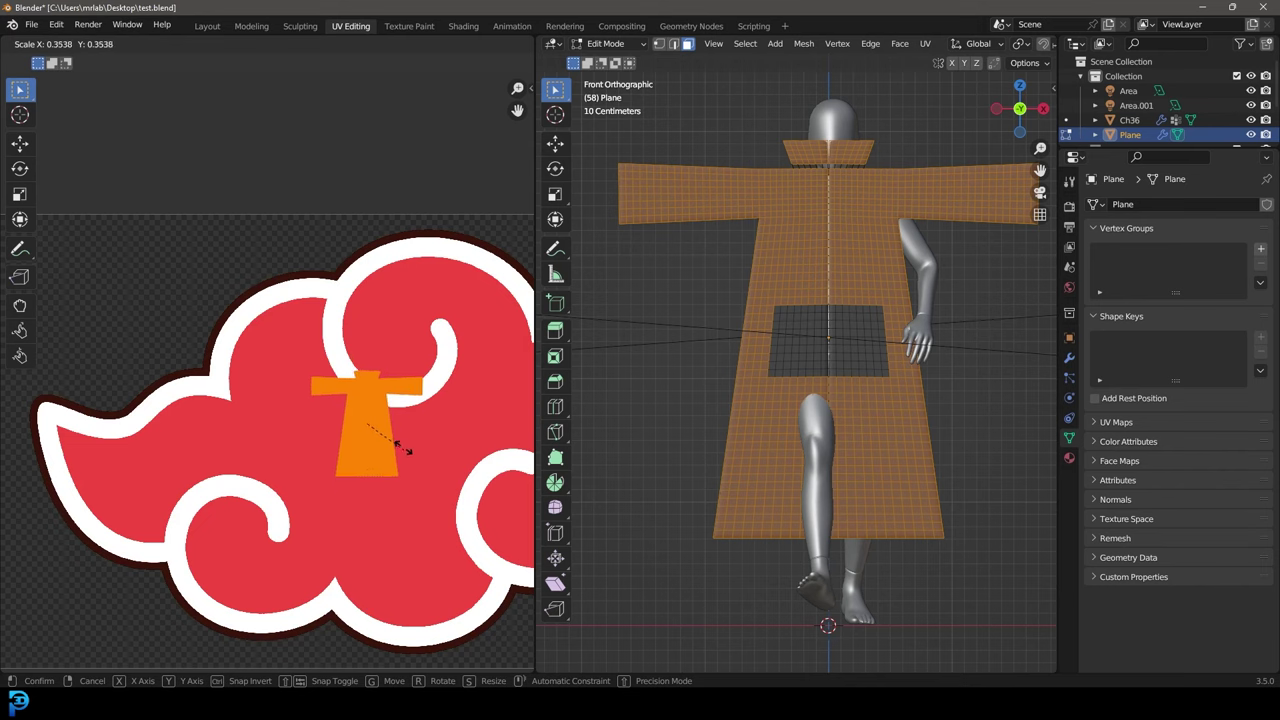
pyautogui.click(400, 449)
pyautogui.scroll(2, 370, 440)
pyautogui.press('g')
pyautogui.click(100, 320)
pyautogui.moveTo(100, 320); pyautogui.dragTo(250, 368, button='middle')
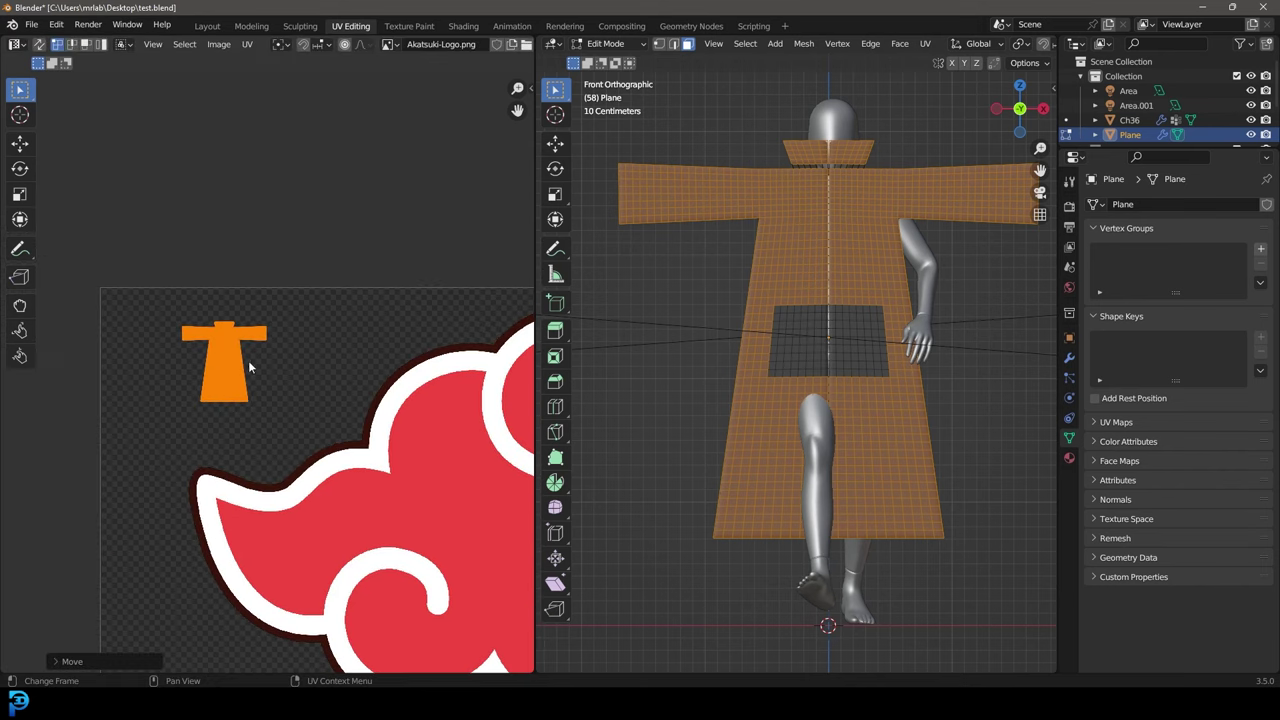
pyautogui.press('s')
pyautogui.click(376, 439)
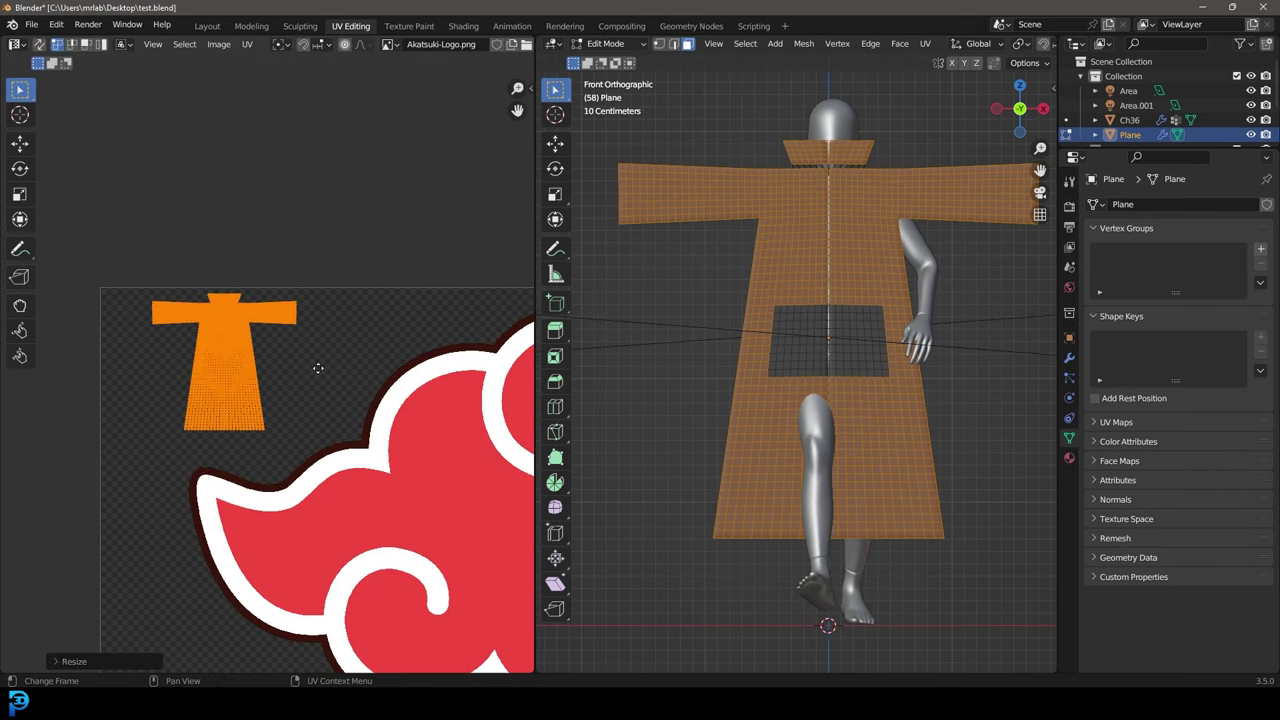
pyautogui.press('g')
pyautogui.click(306, 374)
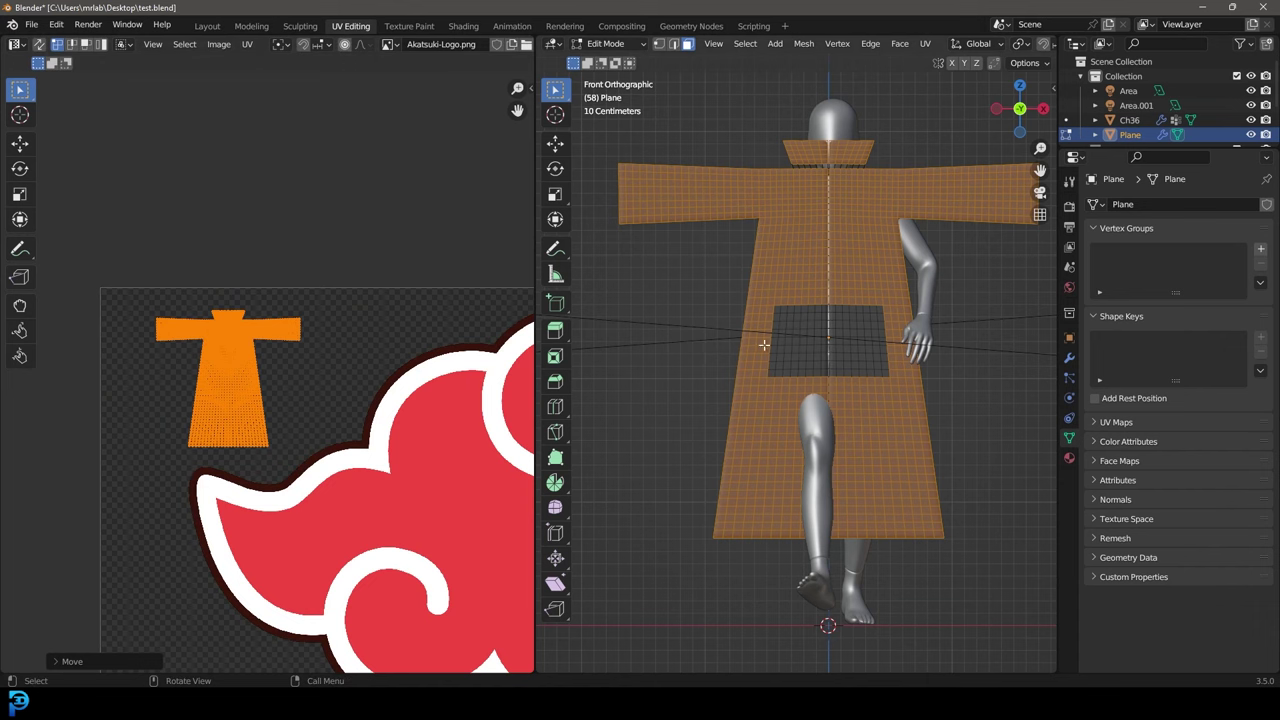
# - Return the cloak to Object Mode and show it in rendered shading
pyautogui.press('Tab')
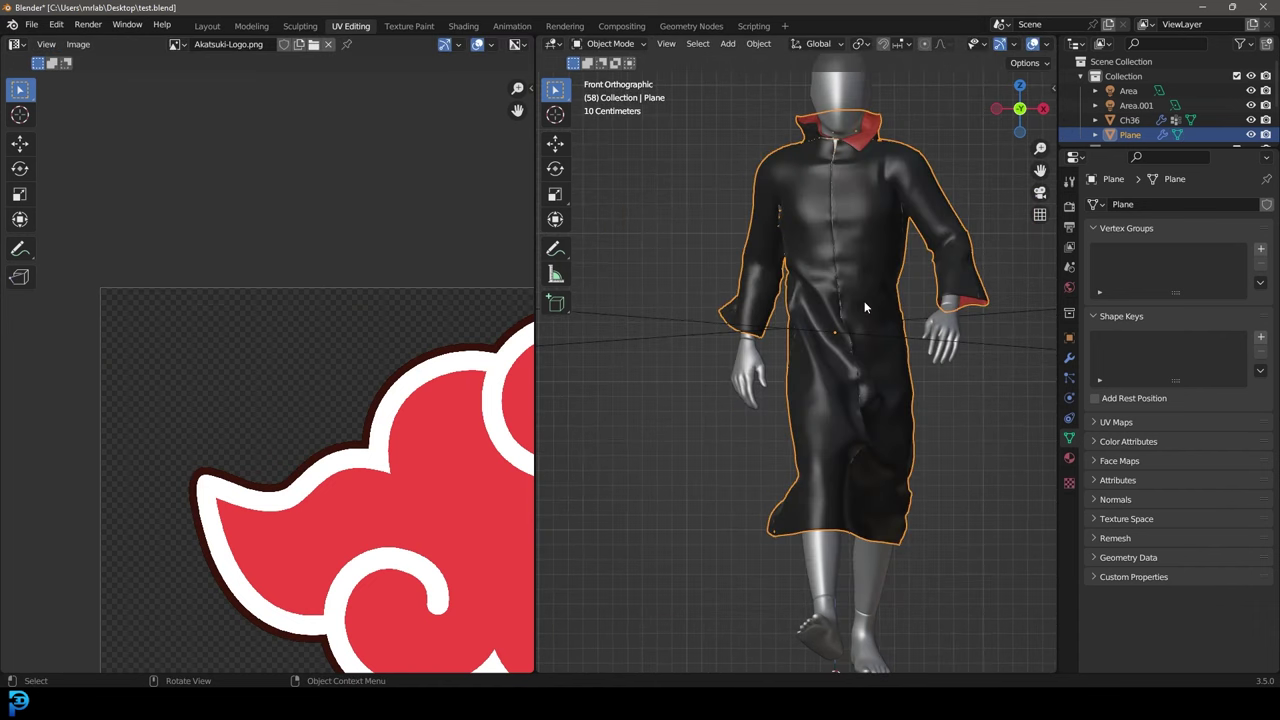
pyautogui.press('z')
pyautogui.click(867, 246)
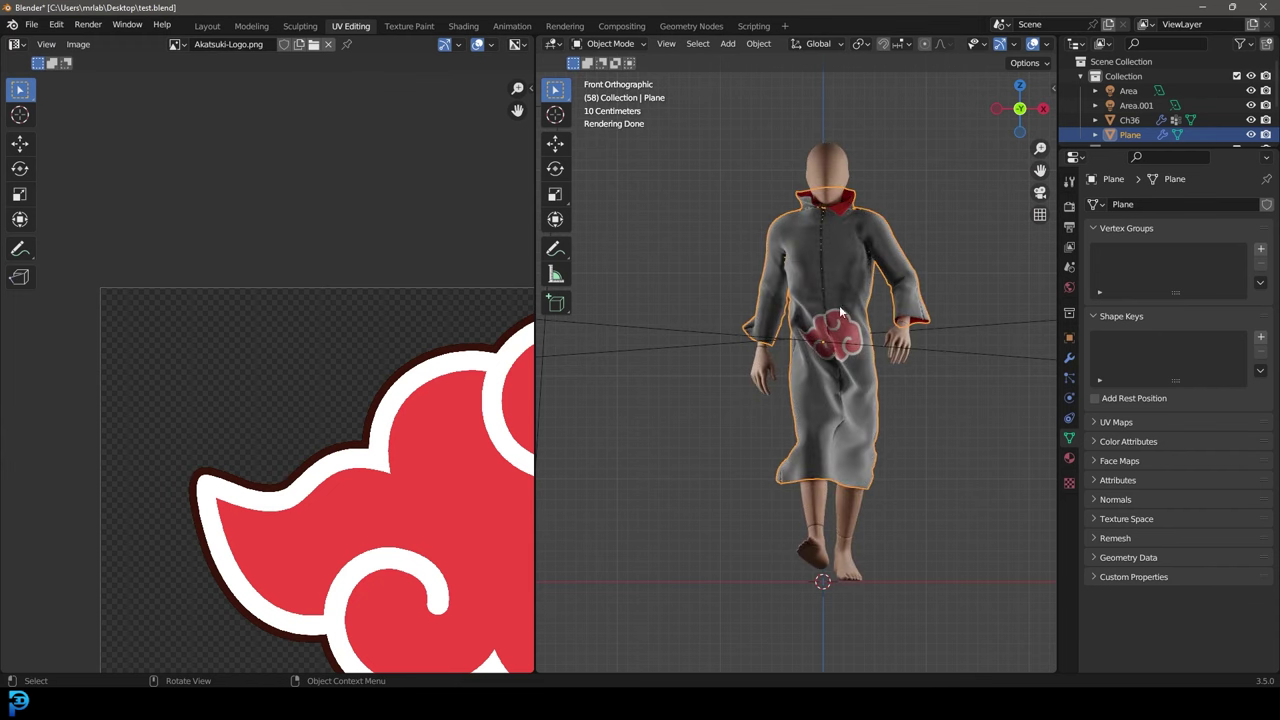
# - Darken the Velvet BSDF color of the black material to dark grey in the Shading workspace and deselect the cloak
pyautogui.click(463, 27)
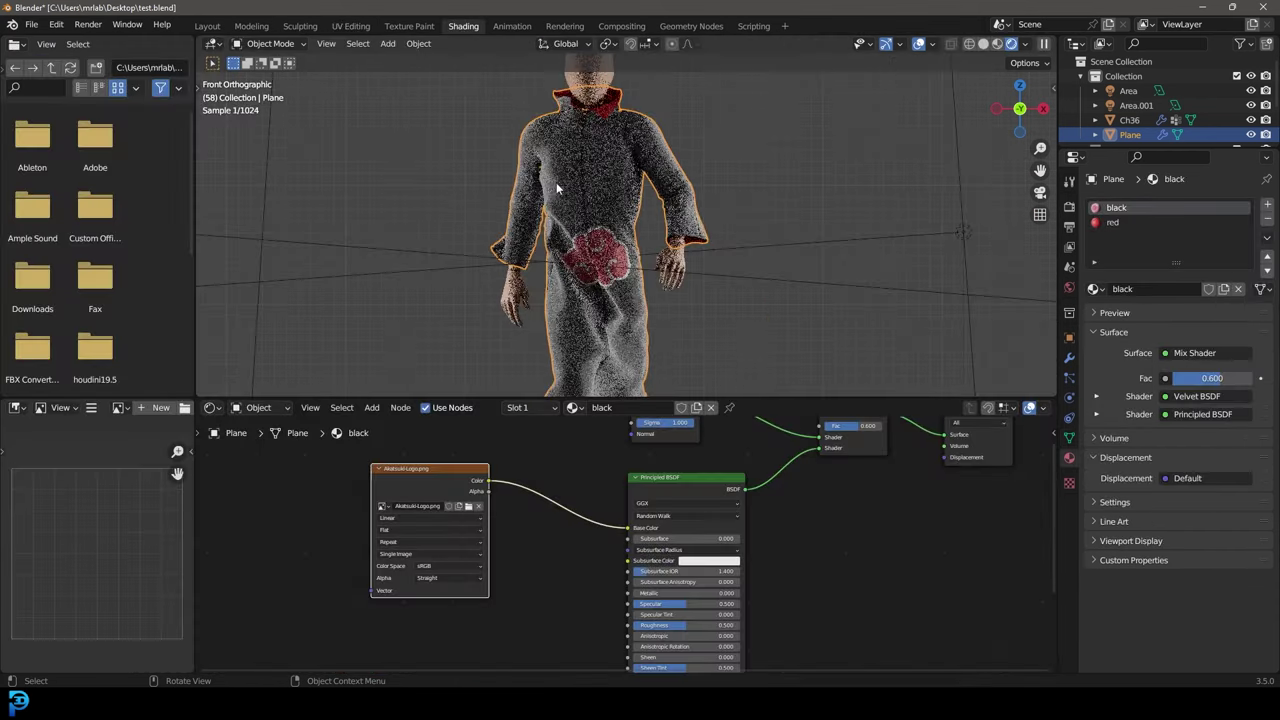
pyautogui.click(697, 459)
pyautogui.moveTo(761, 362)
pyautogui.mouseDown()
pyautogui.moveTo(761, 378)
pyautogui.moveTo(761, 366)
pyautogui.mouseUp()
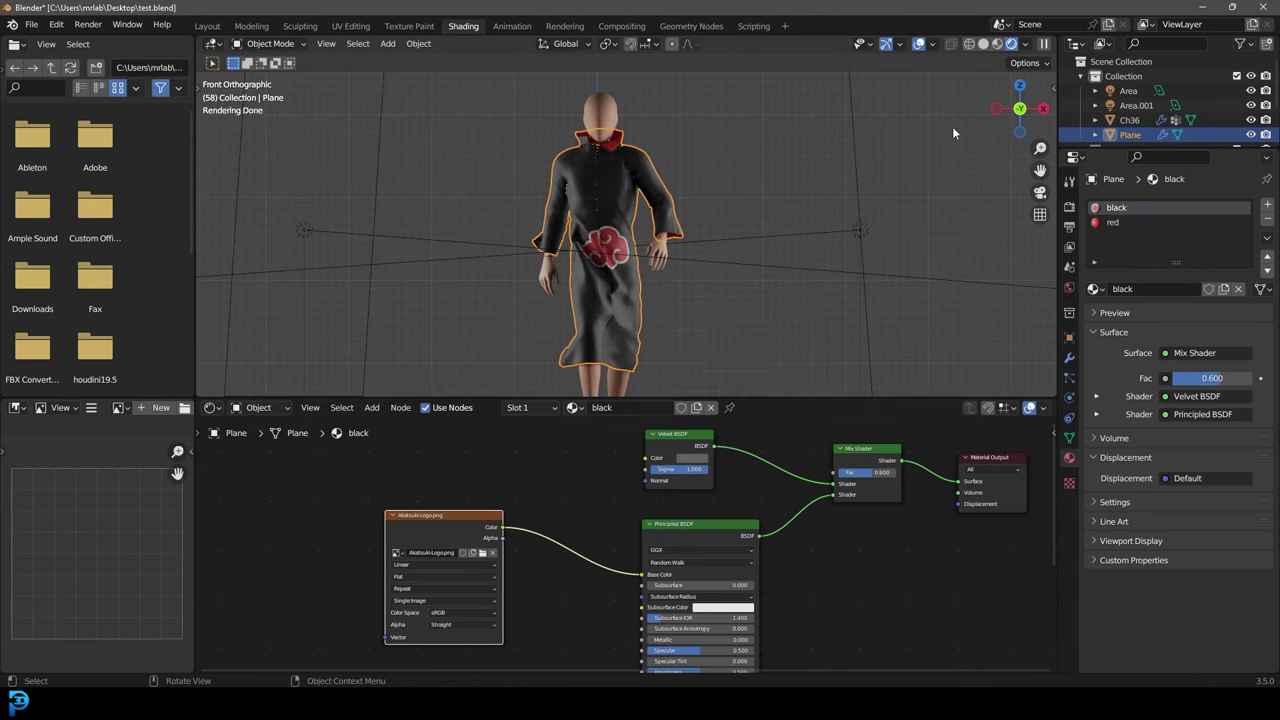
pyautogui.scroll(4, 712, 191)
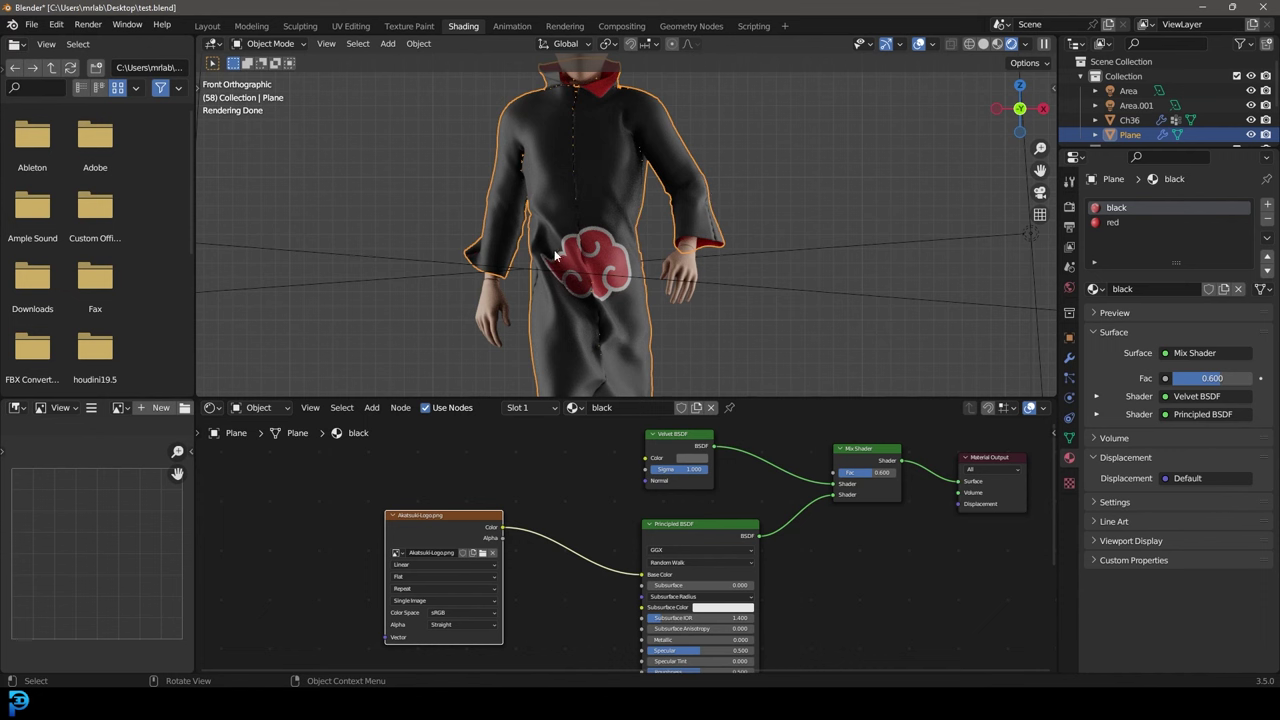
pyautogui.hotkey('alt', 'a')
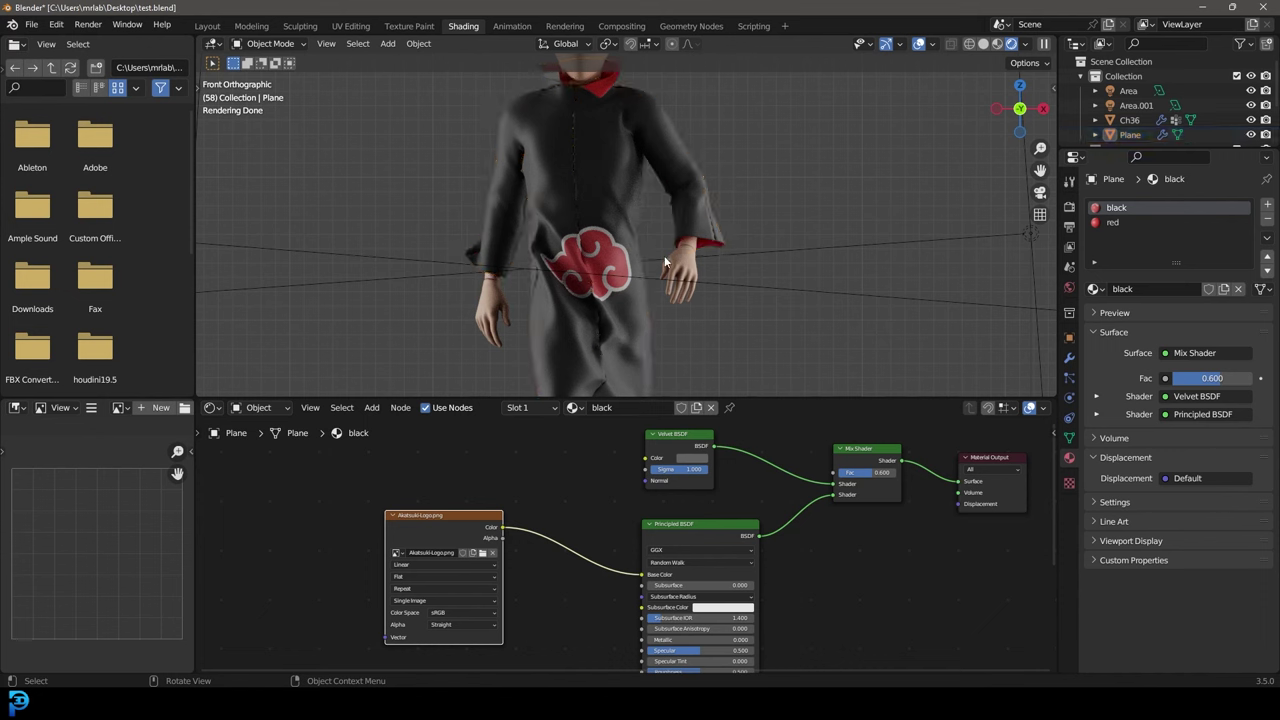
# - Return to the Layout workspace and save test.blend
pyautogui.click(207, 26)
pyautogui.scroll(-3, 582, 301)
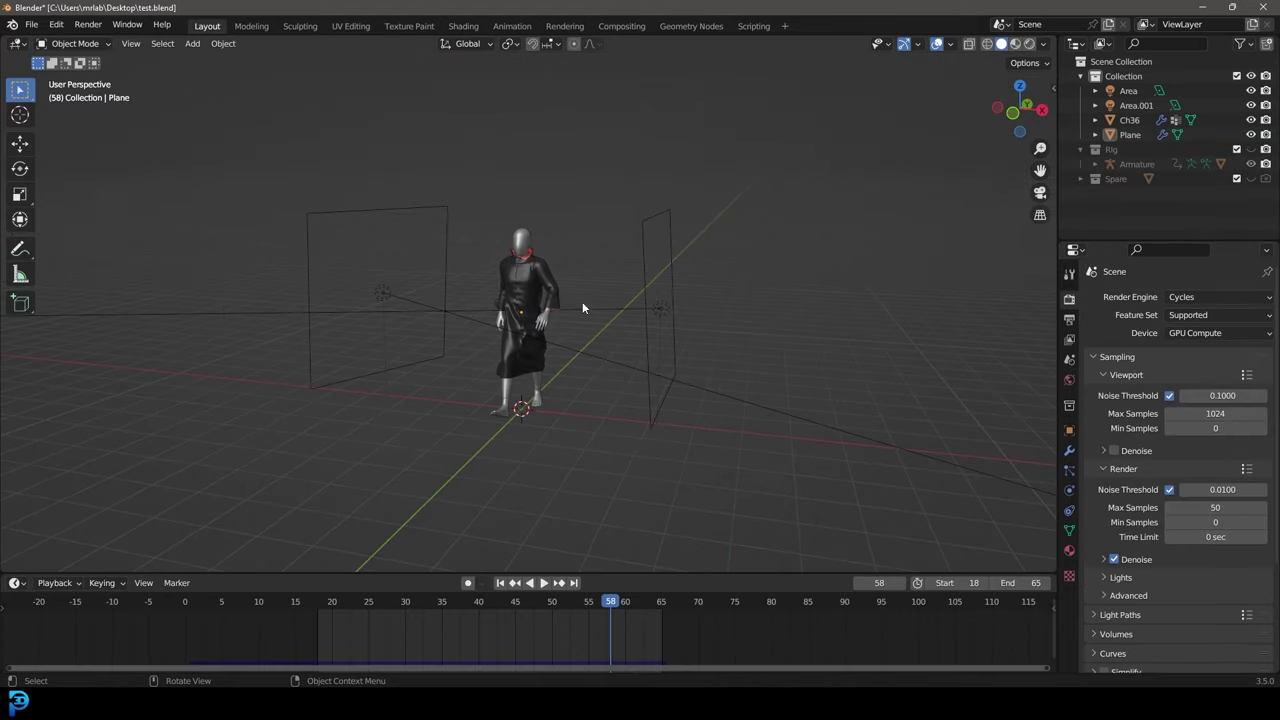
pyautogui.hotkey('ctrl', 's')
# - Add a plane beneath the mannequin and scale it up into a floor reaching past both area lights
pyautogui.scroll(-2, 540, 248)
pyautogui.hotkey('shift', 'a')
pyautogui.click(590, 217)
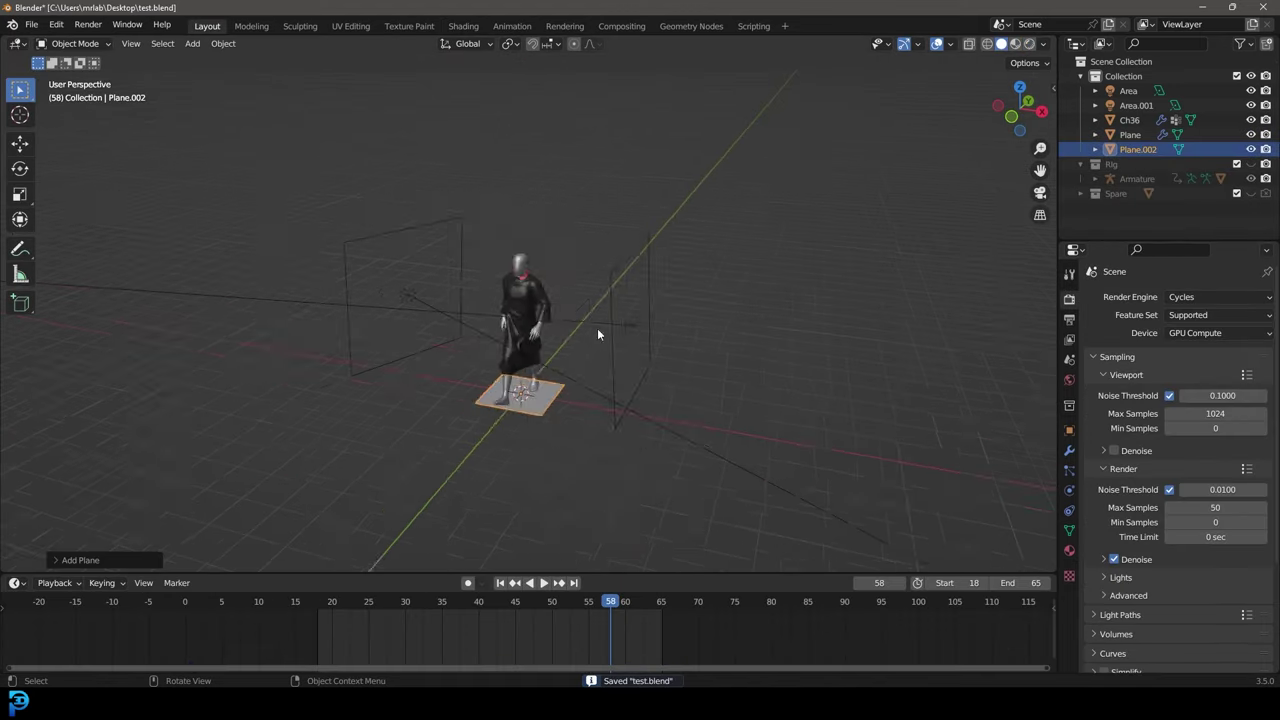
pyautogui.scroll(-1, 597, 328)
pyautogui.press('s')
pyautogui.click(630, 362)
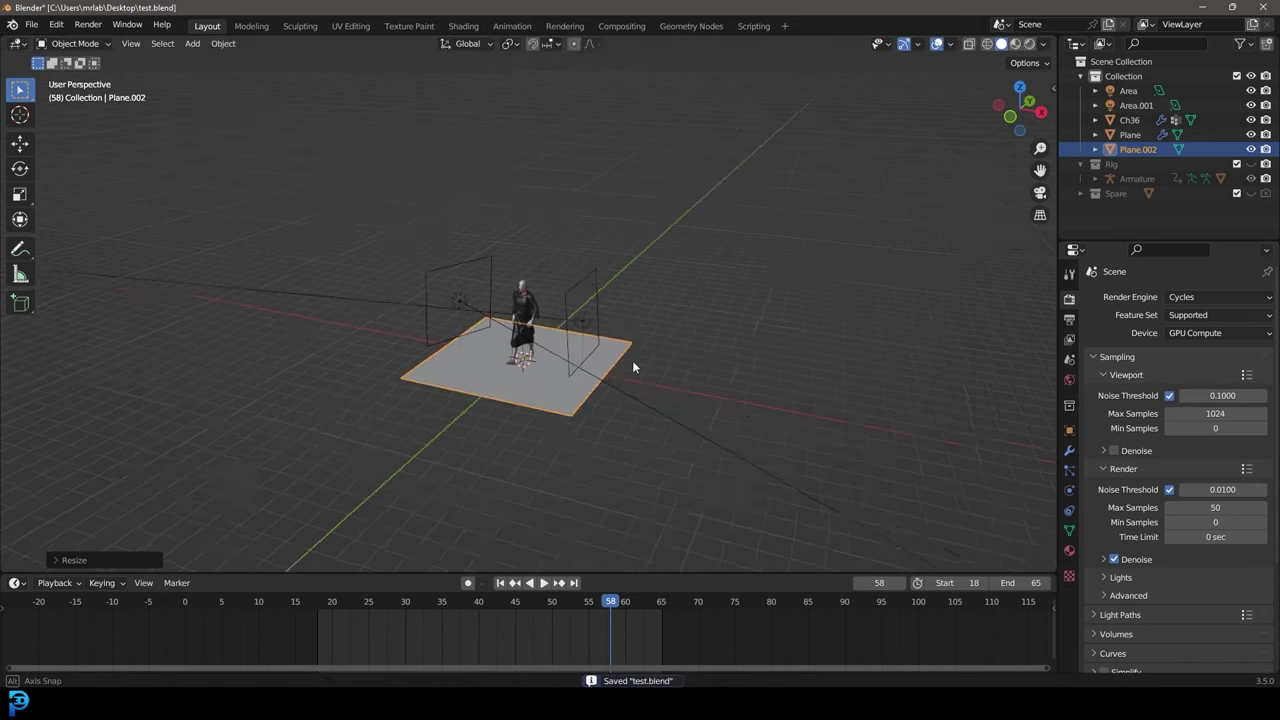
# - Move the floor plane's back edge farther behind the mannequin along Y and extrude it upward along Z into a tall wall
pyautogui.moveTo(632, 360); pyautogui.dragTo(594, 365, button='middle')
pyautogui.press('Tab')
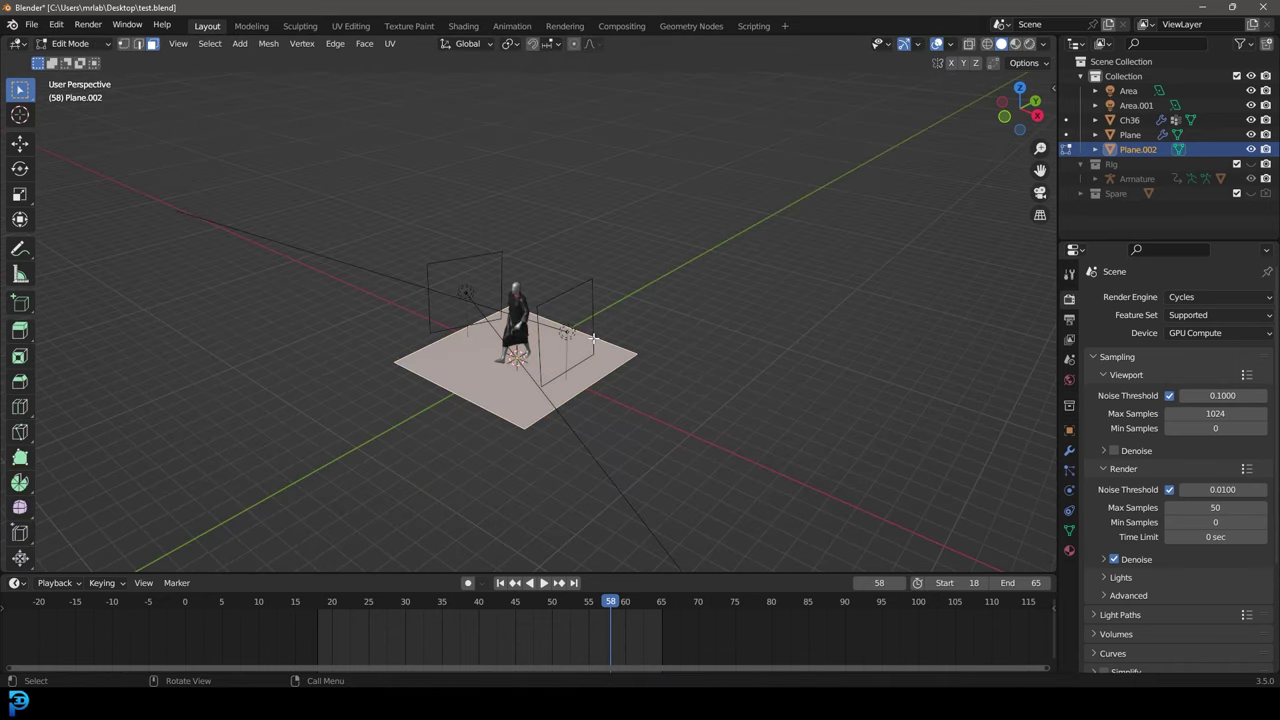
pyautogui.click(138, 44)
pyautogui.click(590, 338)
pyautogui.moveTo(638, 342); pyautogui.dragTo(594, 336, button='middle')
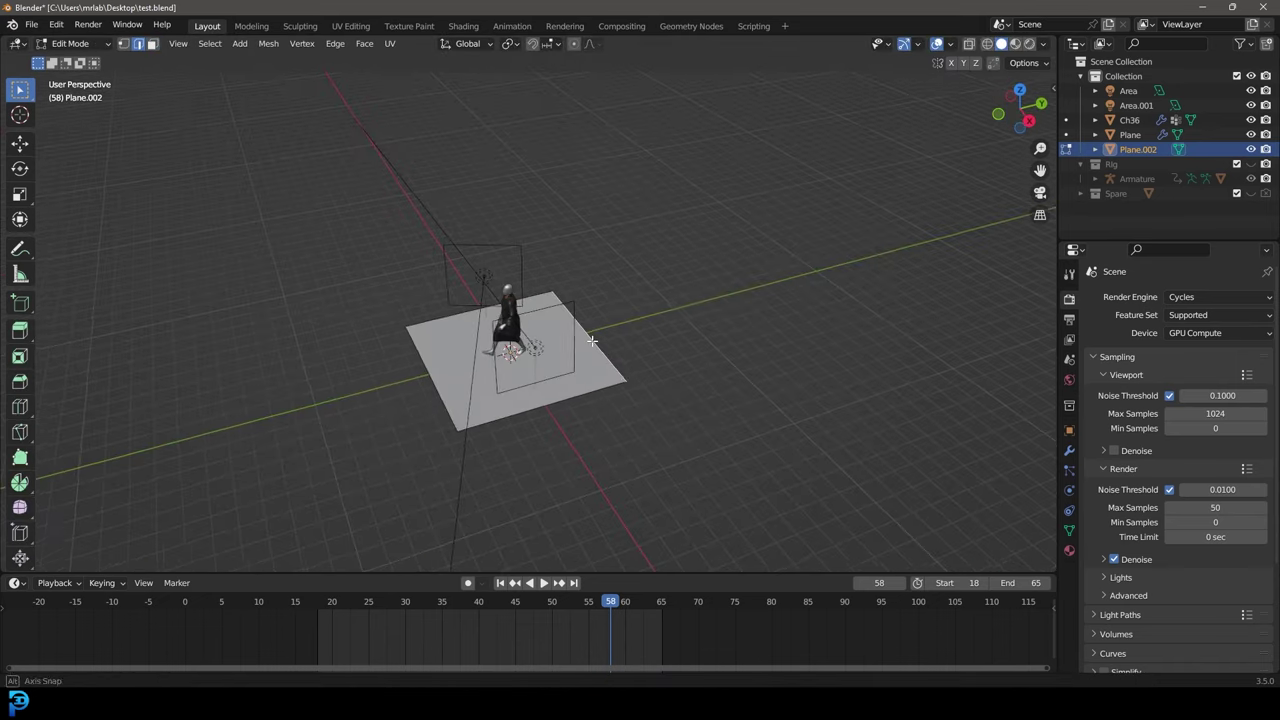
pyautogui.press('g')
pyautogui.press('y')
pyautogui.click(660, 337)
pyautogui.press('e')
pyautogui.press('z')
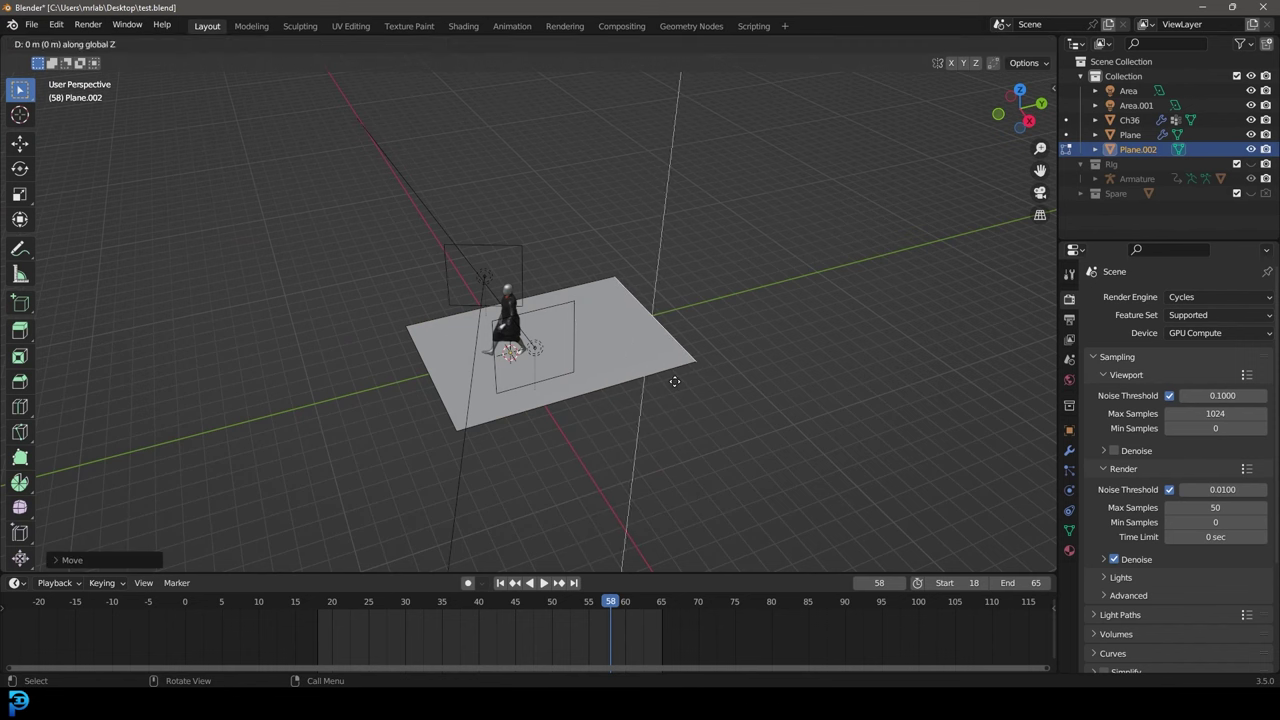
pyautogui.click(687, 248)
# - Bevel the edge between floor and wall into a wide multi-segment curve and shade the backdrop smooth
pyautogui.click(645, 320)
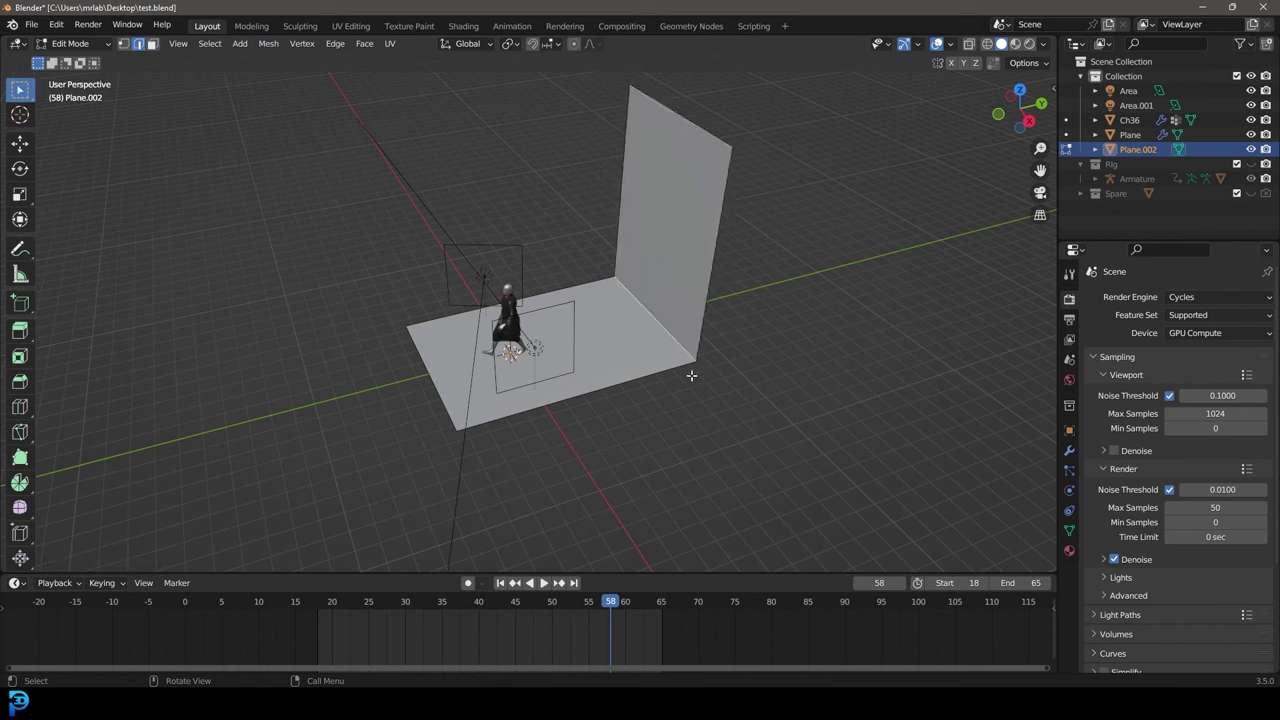
pyautogui.hotkey('ctrl', 'b')
pyautogui.scroll(12, 776, 425)
pyautogui.click(772, 402)
pyautogui.press('Tab')
pyautogui.rightClick(684, 255)
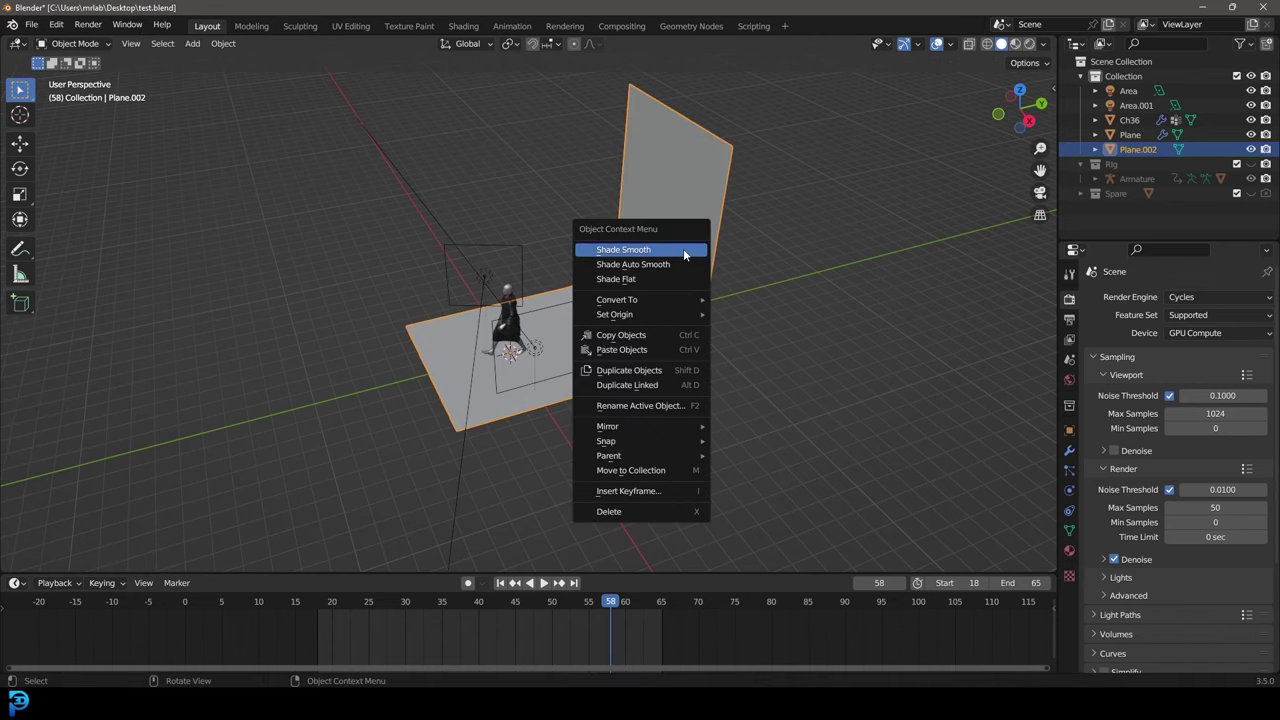
pyautogui.click(616, 251)
# - Widen the curved backdrop along the X axis
pyautogui.moveTo(555, 362); pyautogui.dragTo(646, 358, button='middle')
pyautogui.press('s')
pyautogui.press('x')
pyautogui.click(684, 356)
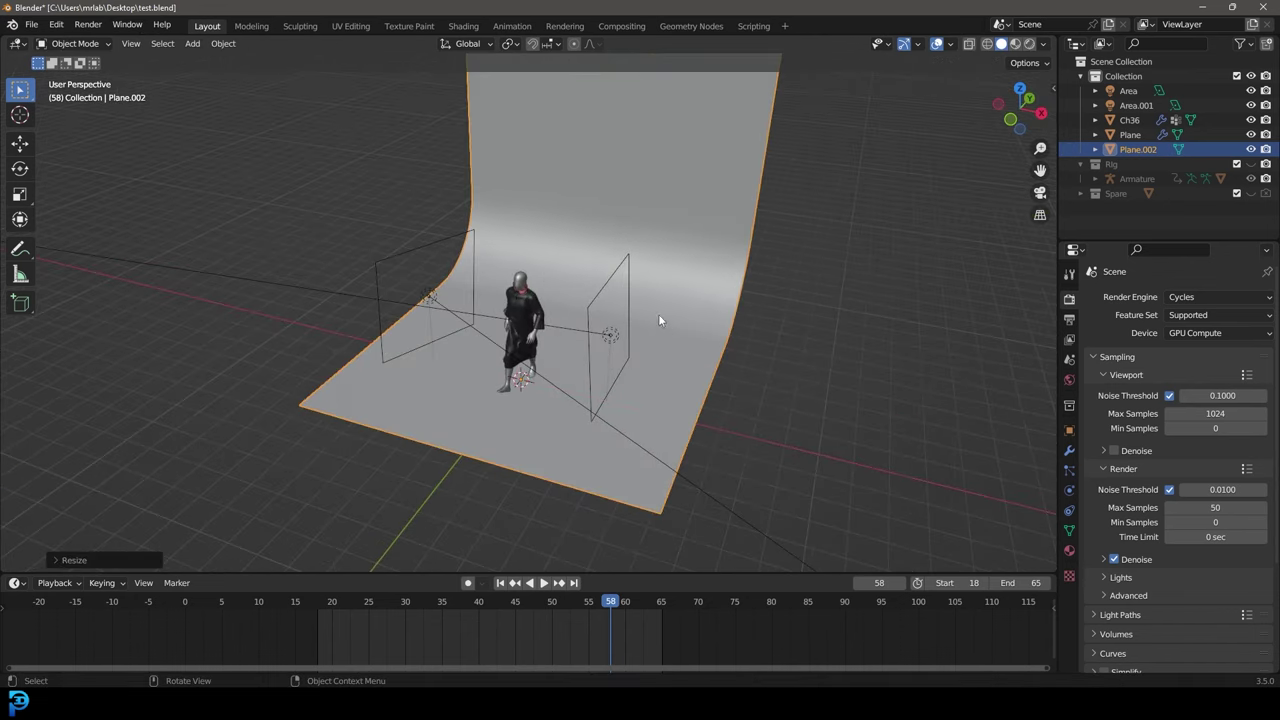
# - Add a camera facing the mannequin from the front and, in side view, move it forward and up to torso height
pyautogui.press('KP_1')
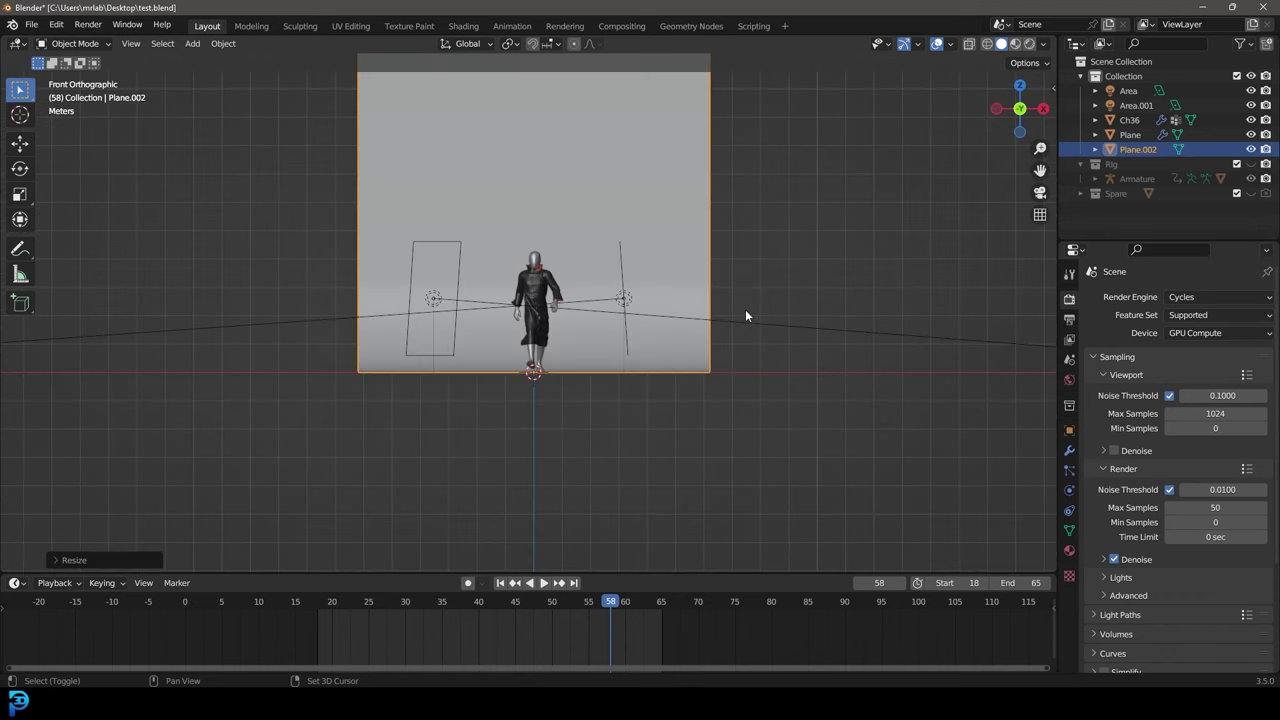
pyautogui.hotkey('shift', 'a')
pyautogui.click(698, 527)
pyautogui.press('KP_3')
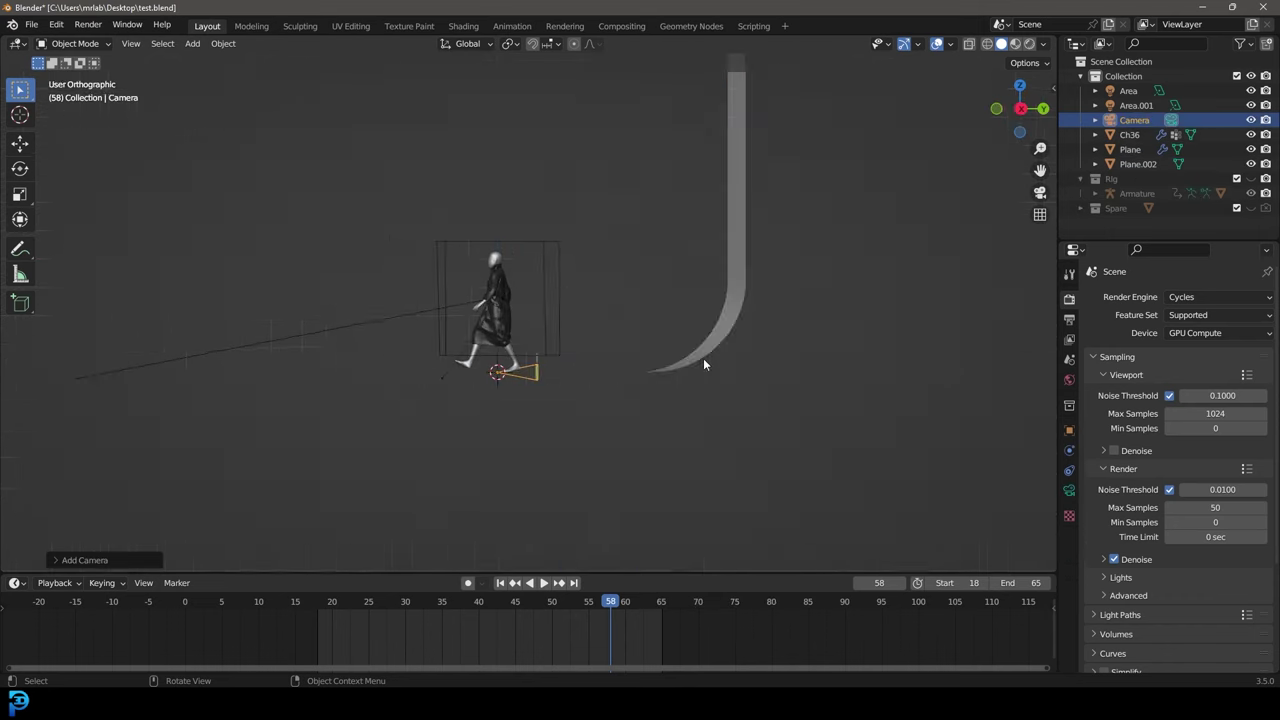
pyautogui.press('g')
pyautogui.click(485, 308)
# - Look through the camera and move it back along its local Z axis until the whole mannequin fits the frame
pyautogui.press('KP_0')
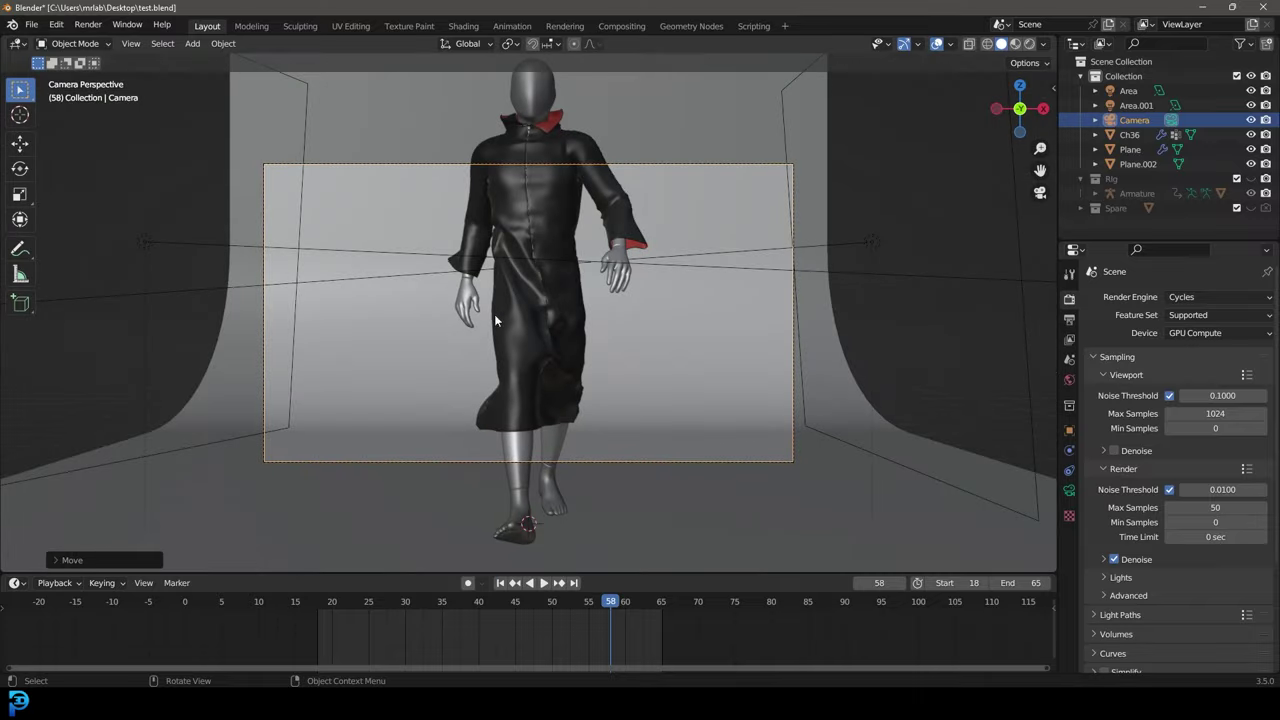
pyautogui.press('g')
pyautogui.press('z')
pyautogui.press('z')
pyautogui.press('z')
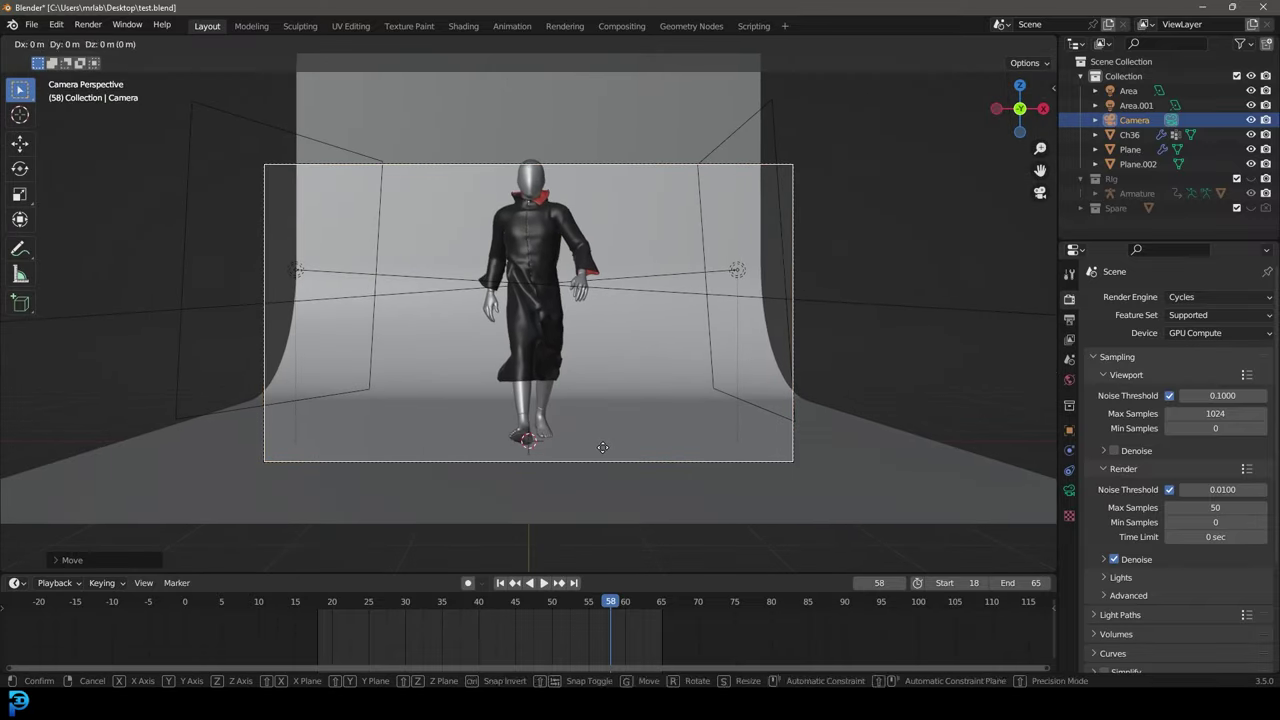
pyautogui.press('z')
pyautogui.click(607, 423)
# - Scale the curved backdrop wider along the global X axis so it extends past both sides of the camera frame
pyautogui.click(646, 360)
pyautogui.press('s')
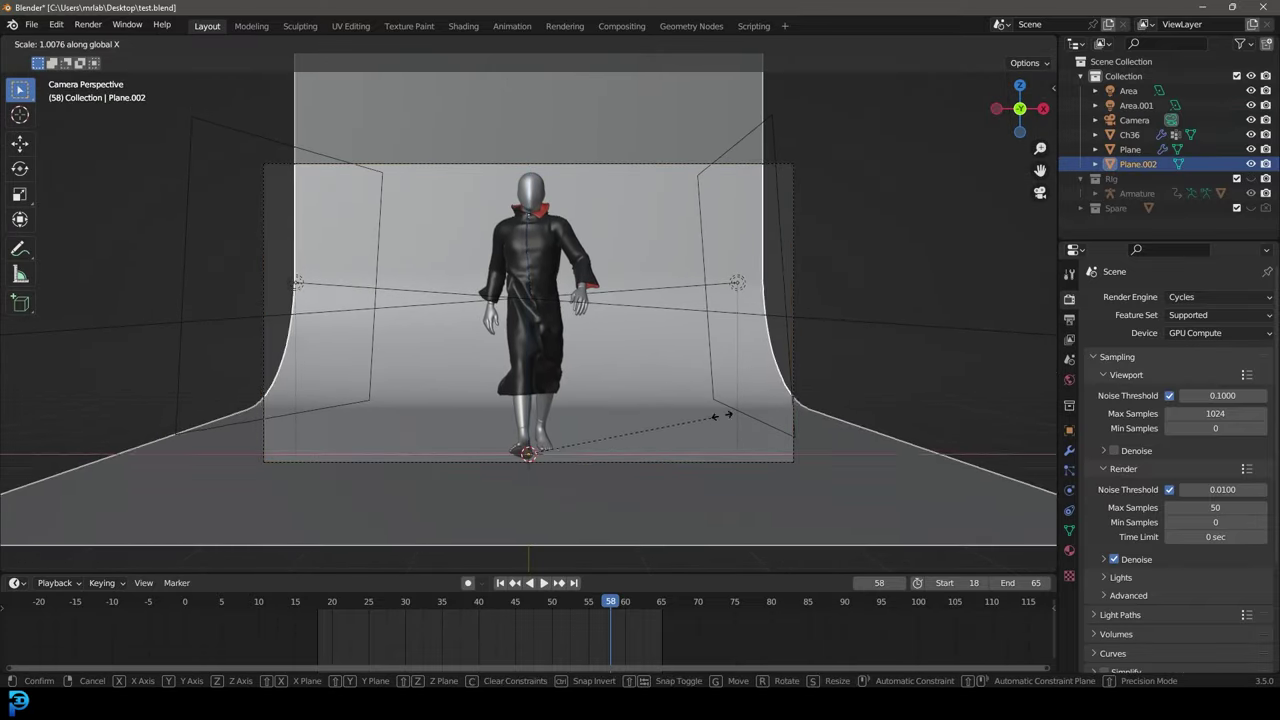
pyautogui.click(794, 408)
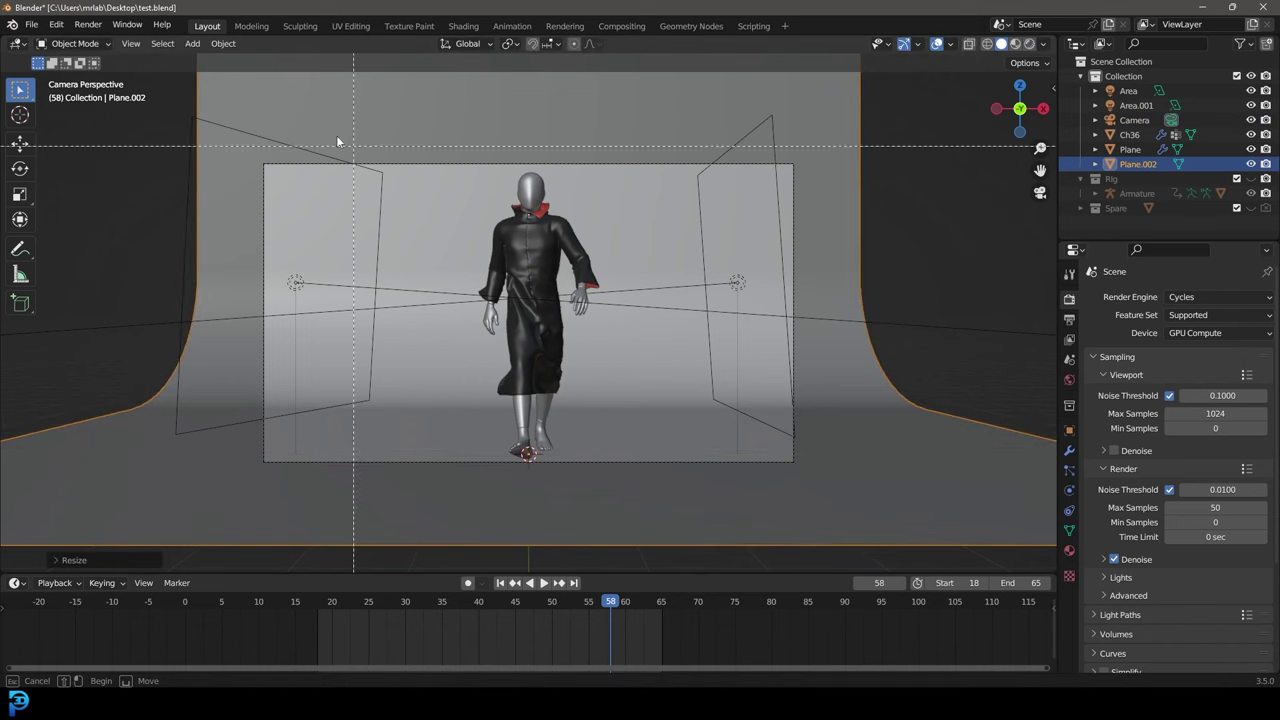
# - Restrict the render region to the camera frame and preview the scene in Rendered viewport shading
pyautogui.moveTo(238, 112); pyautogui.dragTo(829, 493)
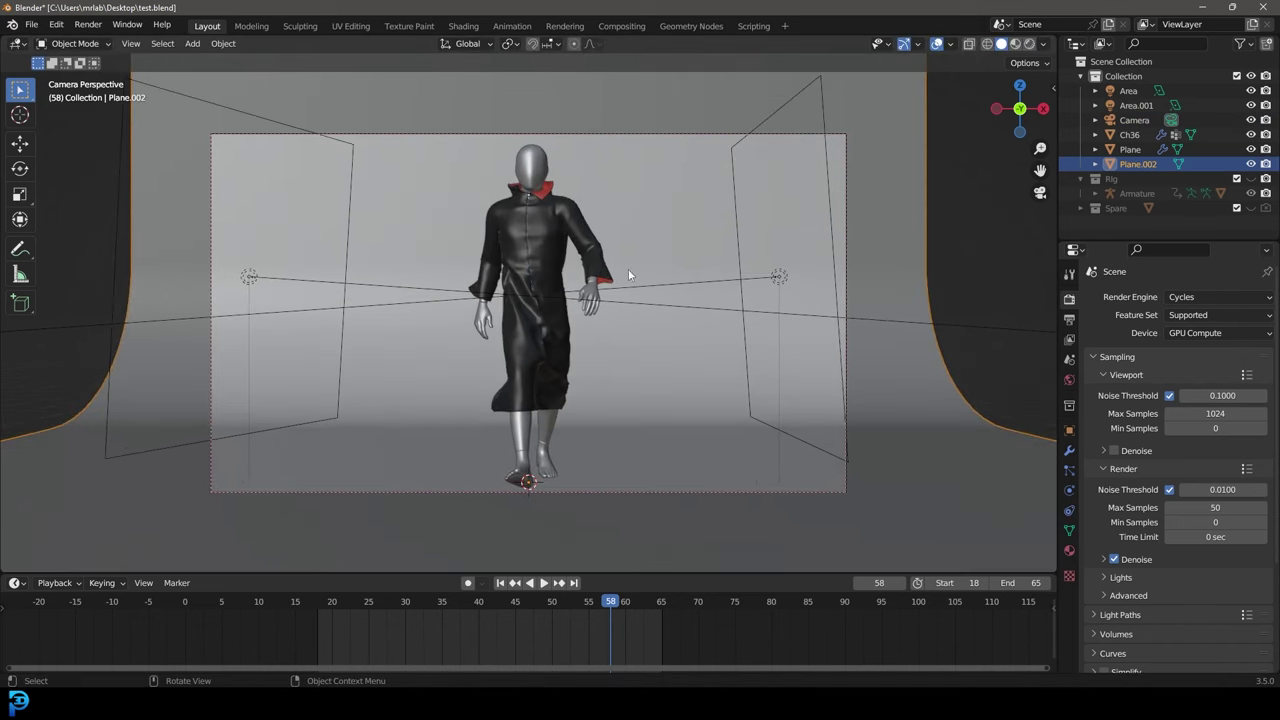
pyautogui.press('z')
pyautogui.click(601, 177)
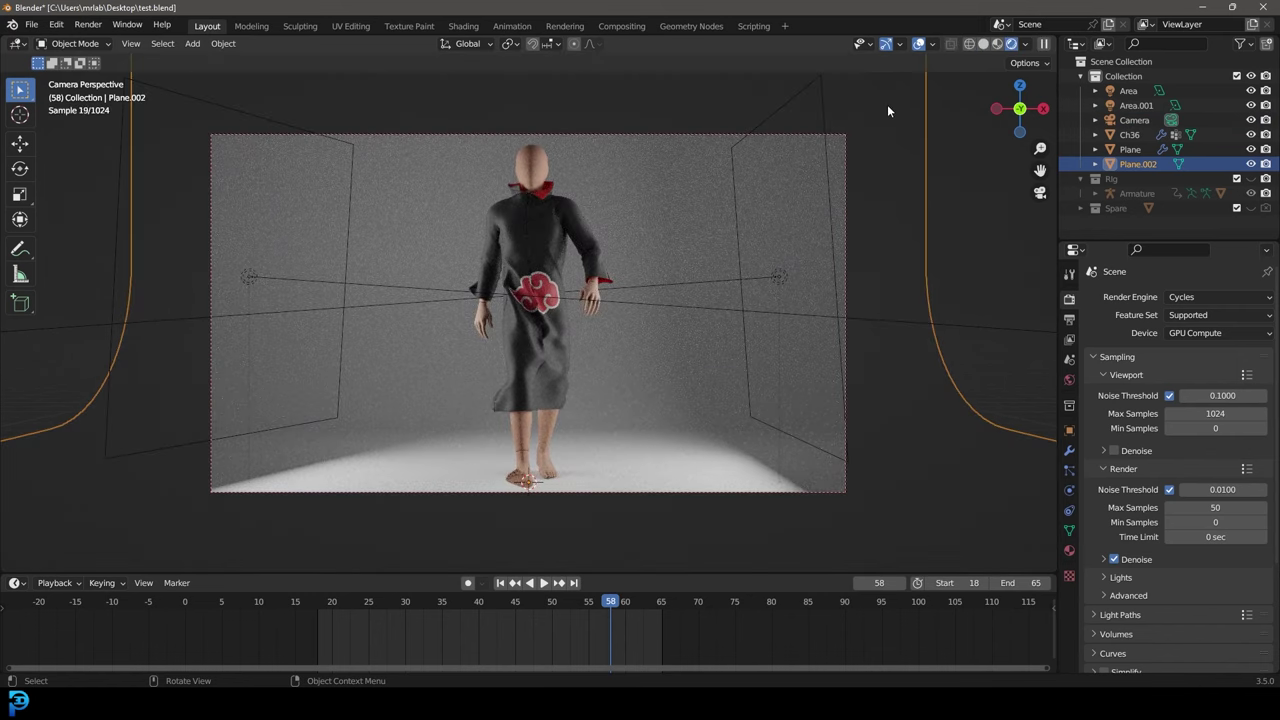
# - Give the backdrop's material a soft peach-orange base color
pyautogui.click(1069, 551)
pyautogui.click(1201, 483)
pyautogui.moveTo(1176, 372); pyautogui.dragTo(1160, 359)
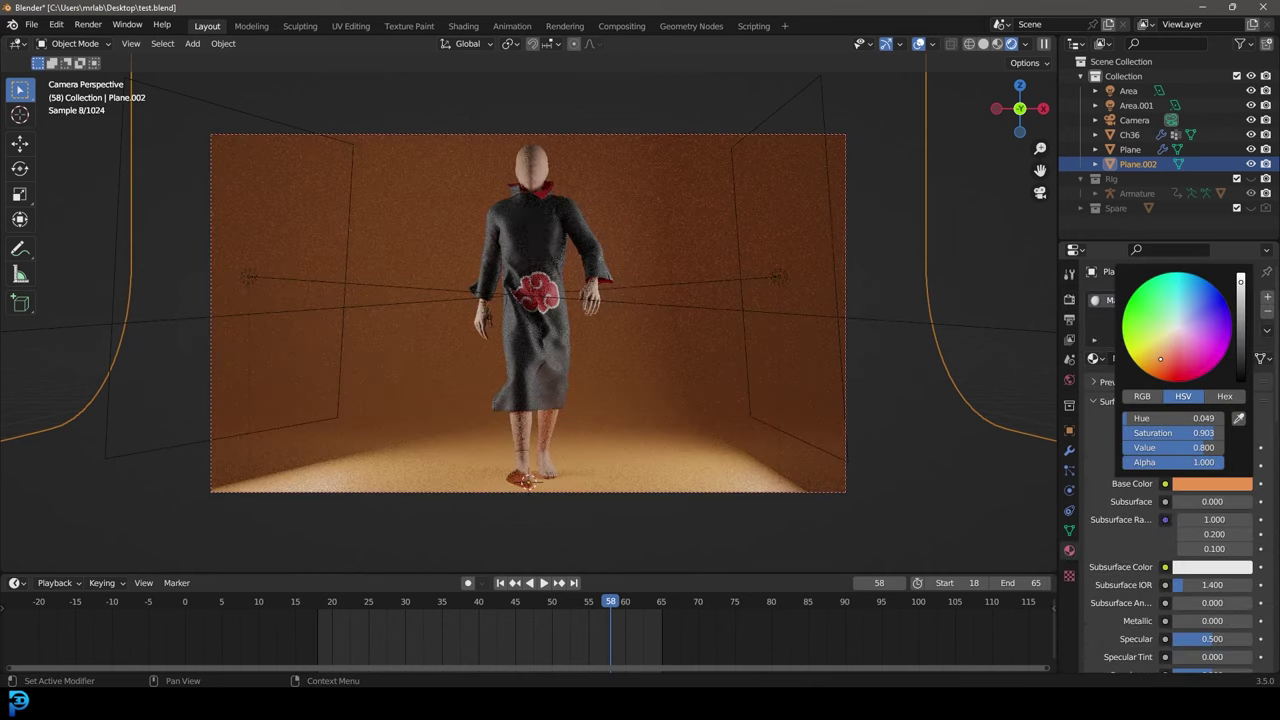
pyautogui.click(1166, 357)
pyautogui.click(1166, 352)
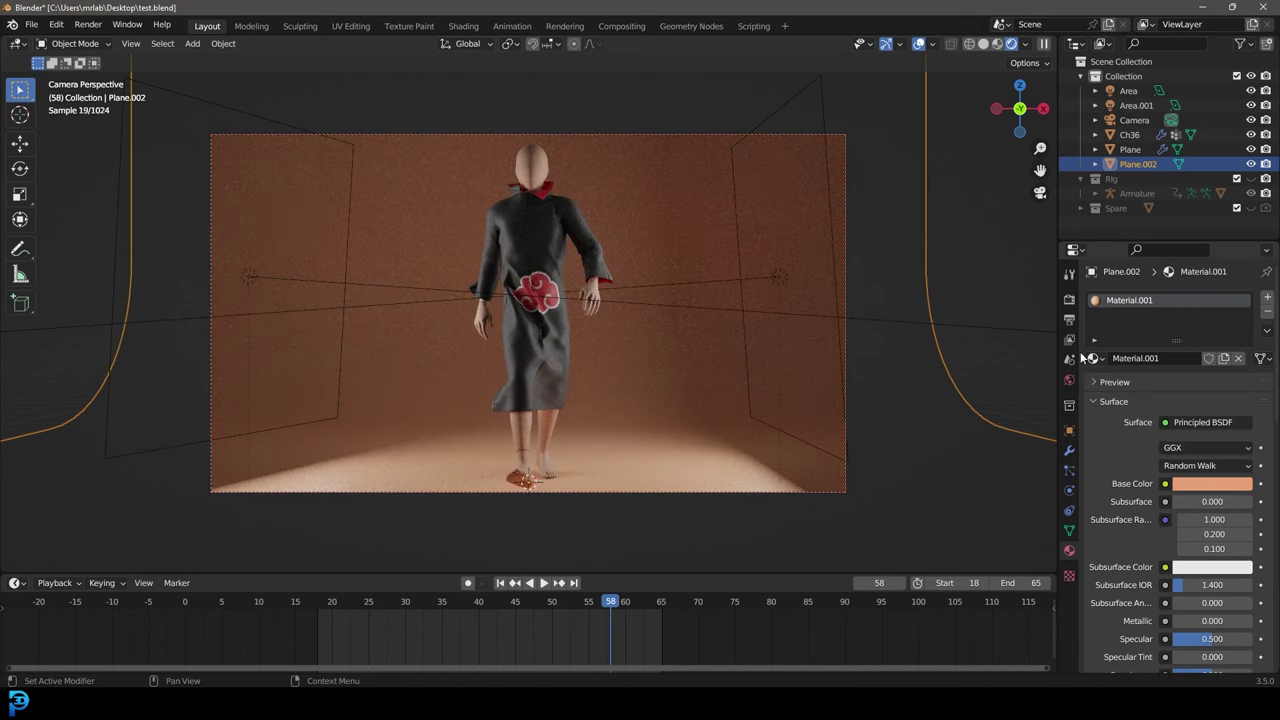
# - Use a Nishita Sky Texture as the world background color with strength 0.2 and a sun rotation of 64.9°
pyautogui.click(1069, 383)
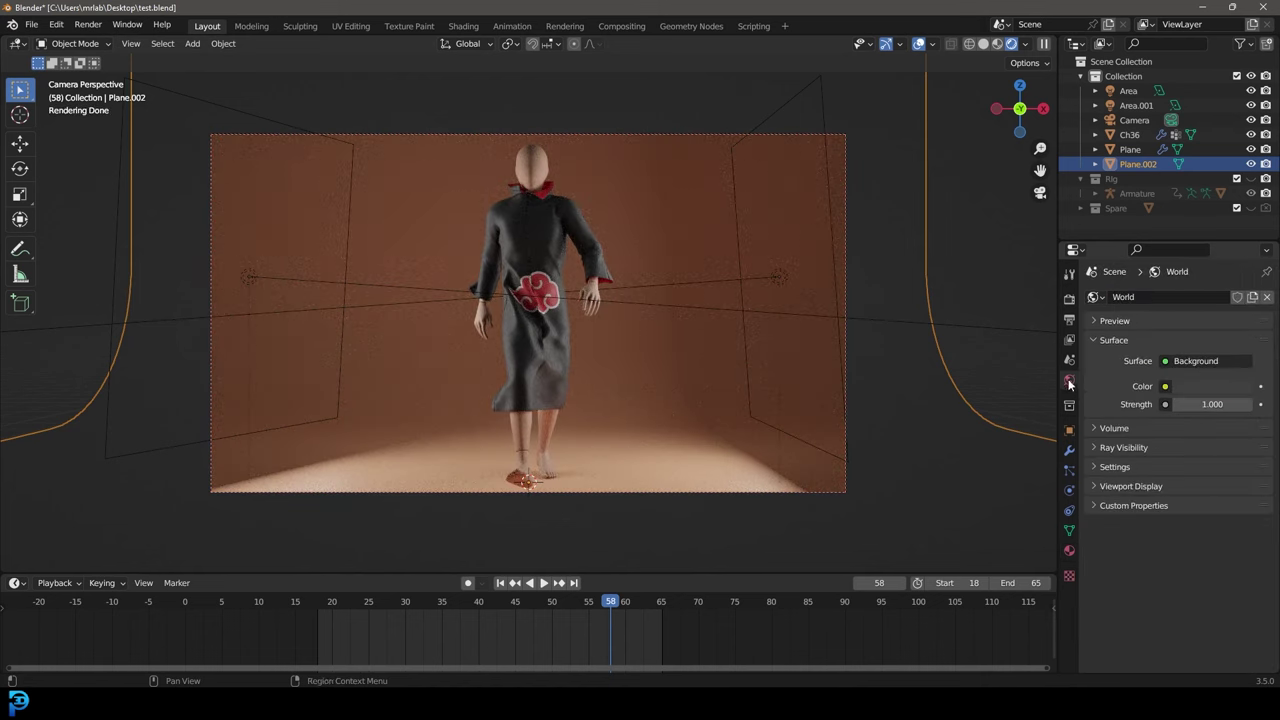
pyautogui.click(1165, 388)
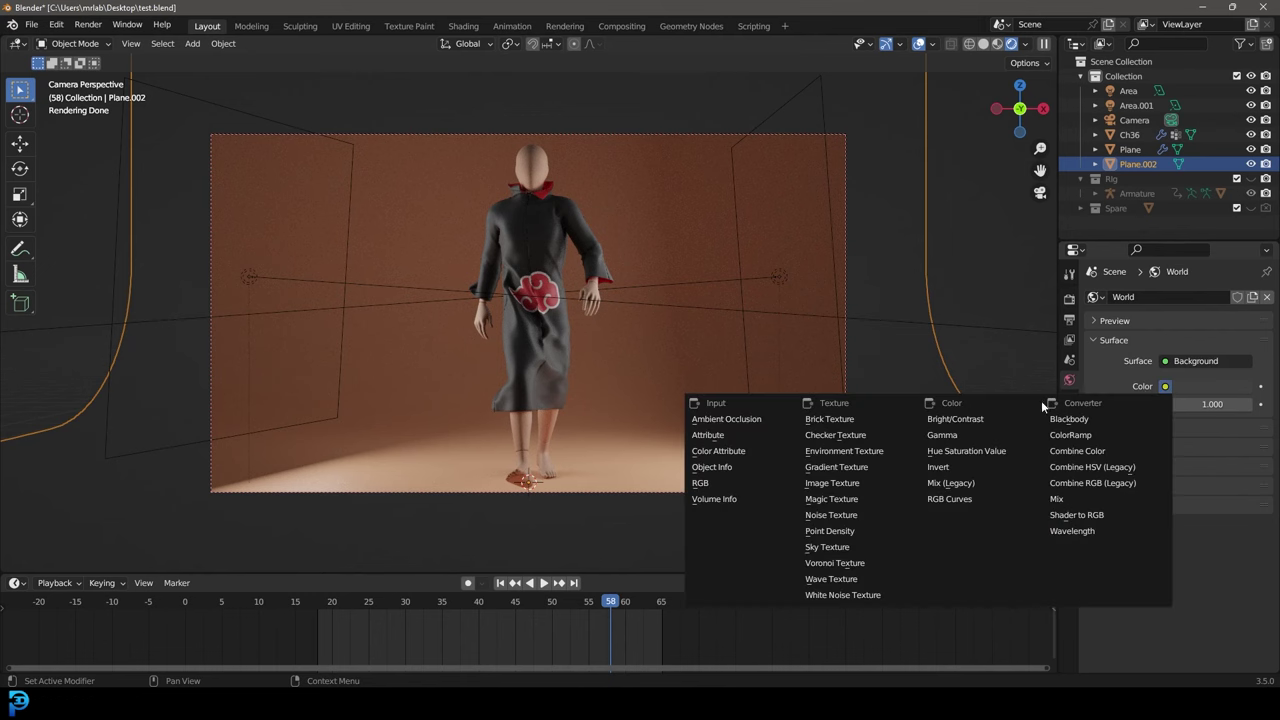
pyautogui.click(840, 548)
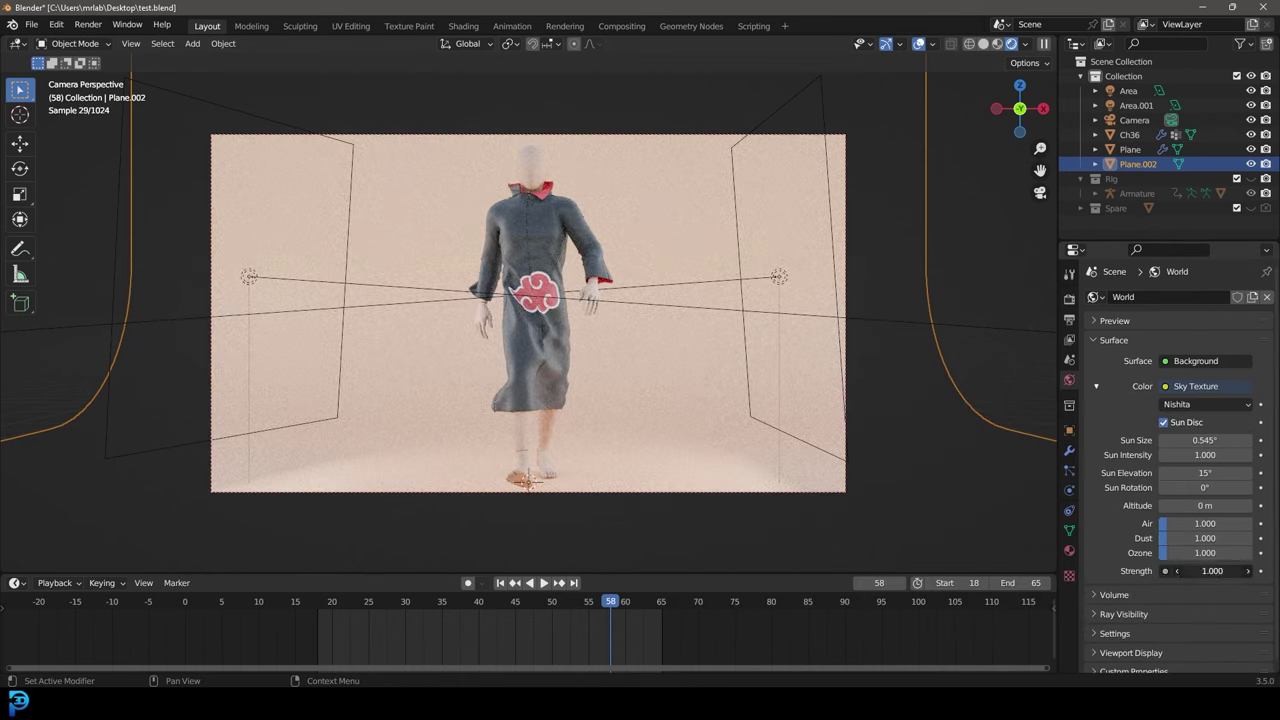
pyautogui.write('0.2')
pyautogui.press('Return')
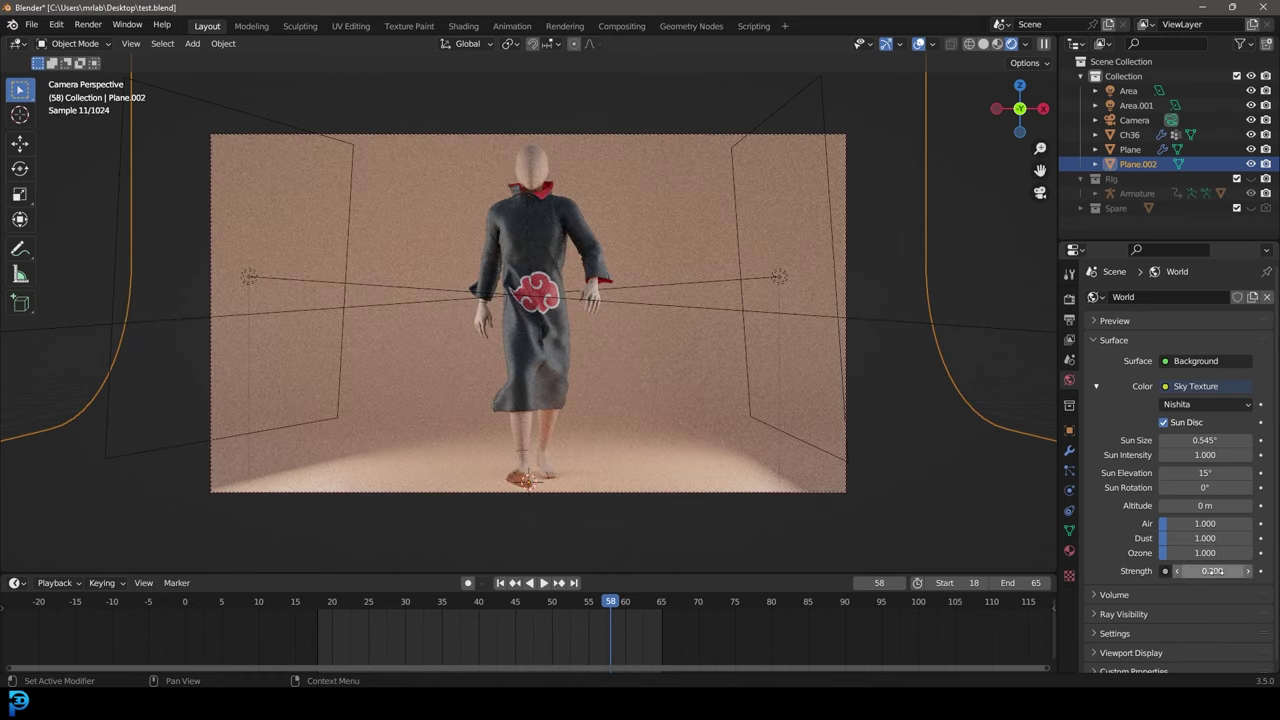
pyautogui.moveTo(1186, 487); pyautogui.dragTo(1277, 487)
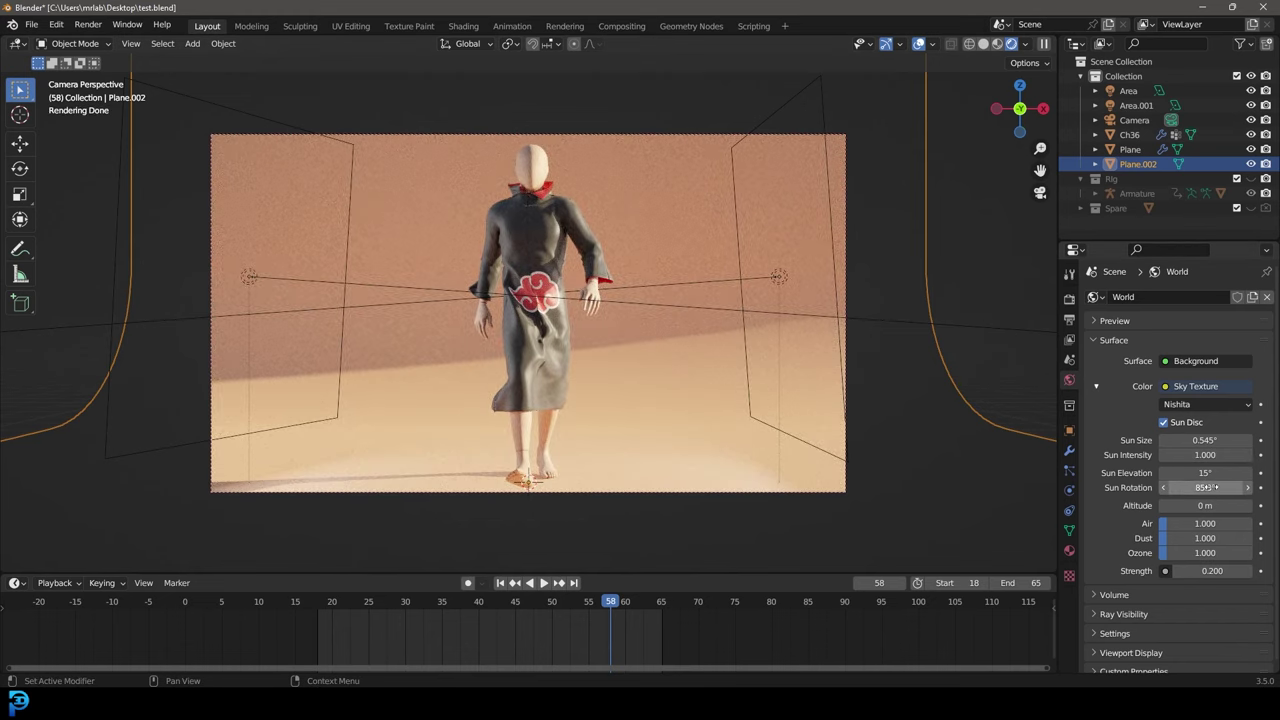
pyautogui.moveTo(1205, 487)
pyautogui.mouseDown()
pyautogui.moveTo(1172, 487)
pyautogui.moveTo(1246, 487)
pyautogui.moveTo(1195, 487)
pyautogui.mouseUp()
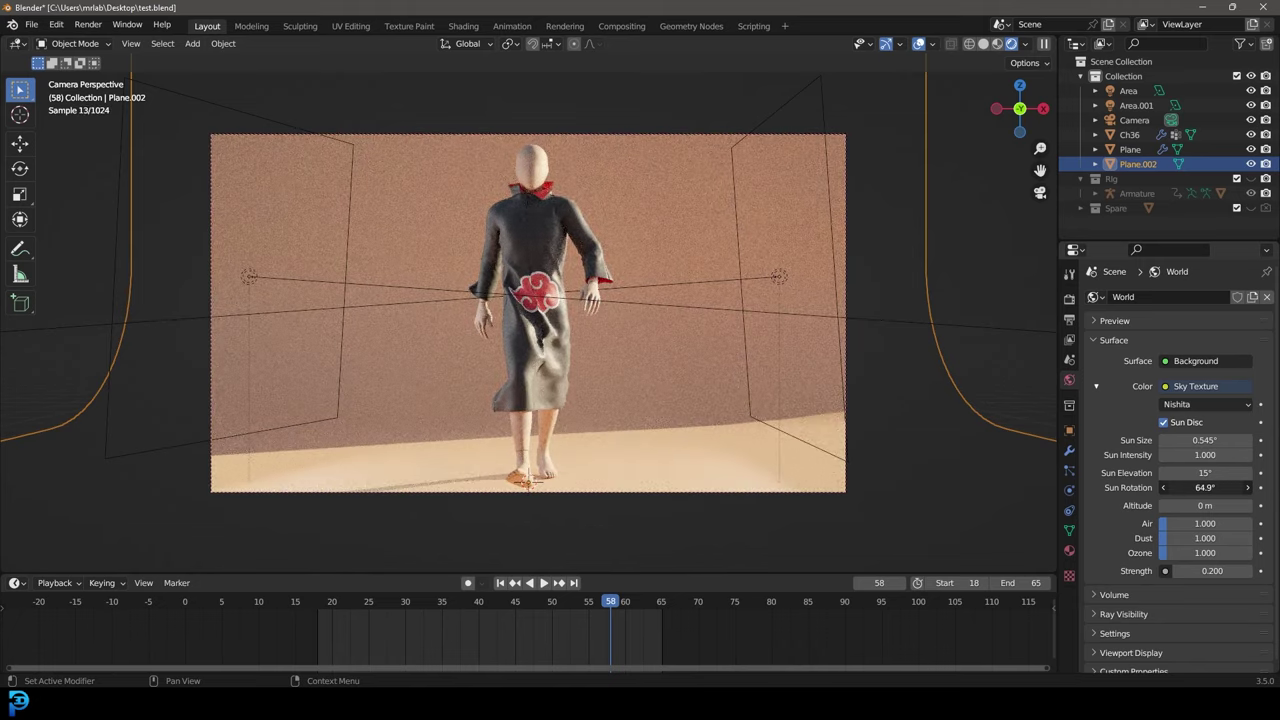
# - Return to solid shading and set the camera's focal length to 120 mm
pyautogui.press('z')
pyautogui.click(868, 317)
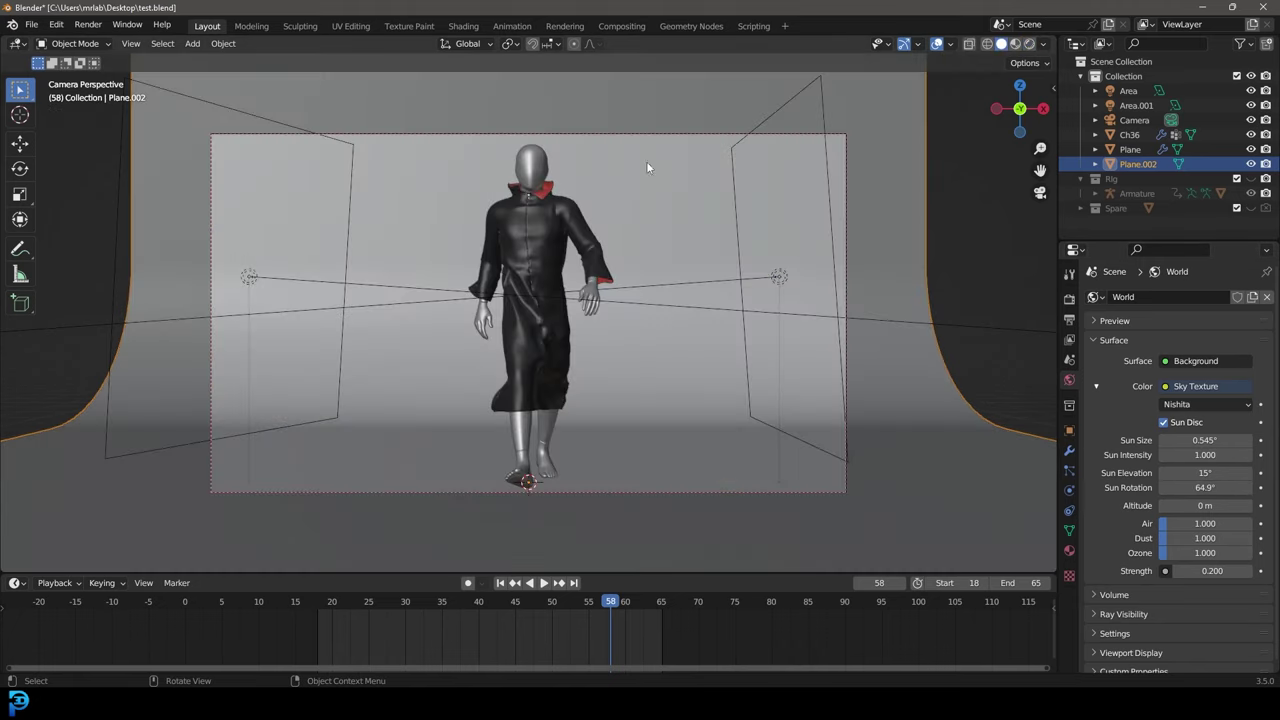
pyautogui.click(637, 132)
pyautogui.click(1069, 490)
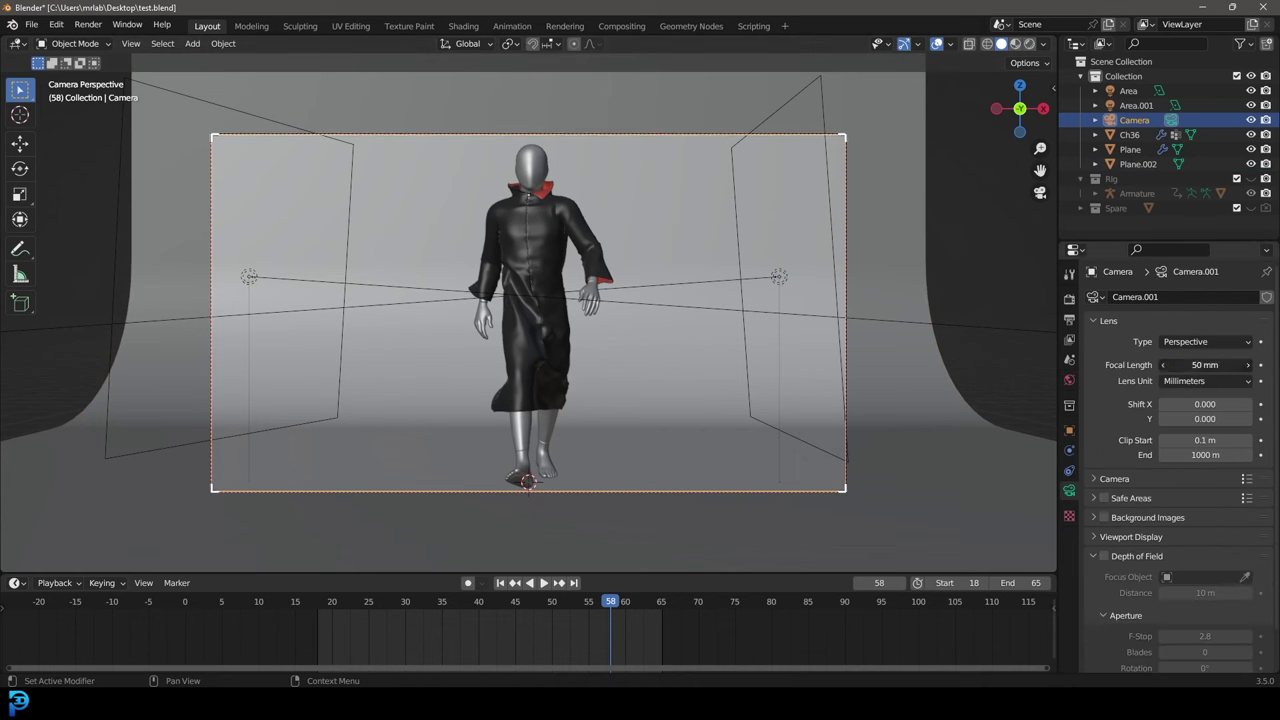
pyautogui.press('Return')
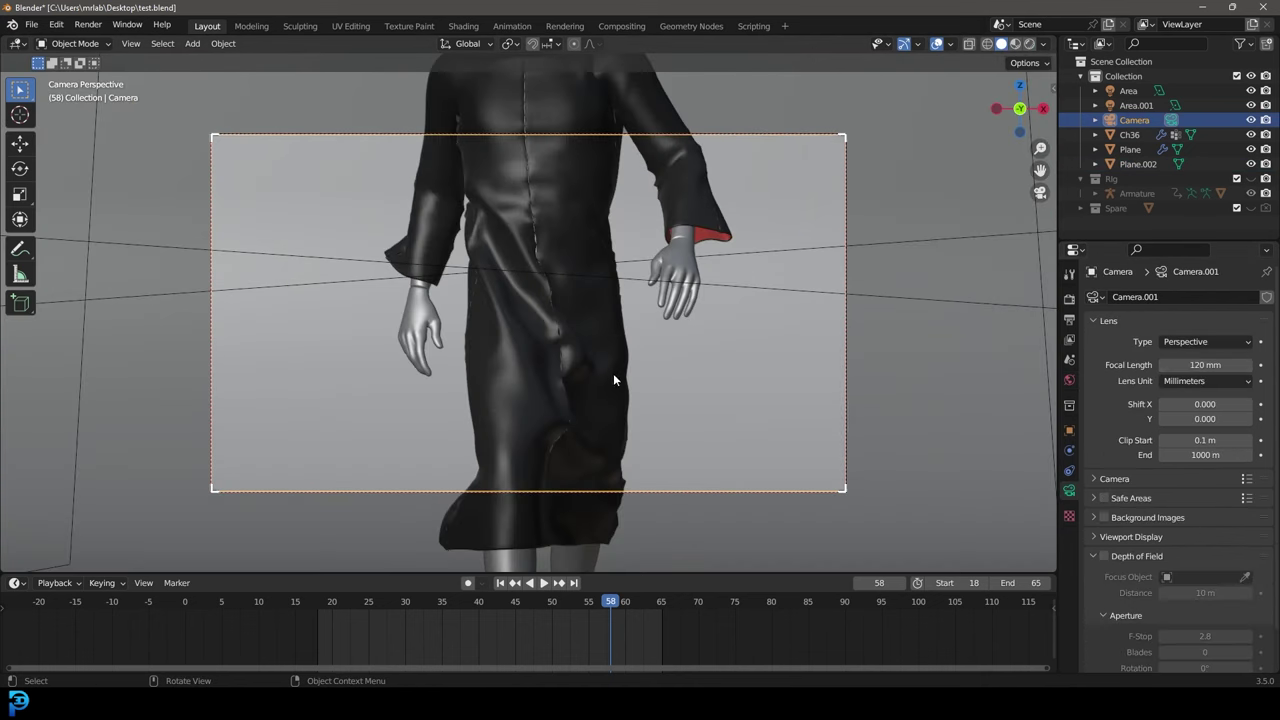
# - Move the camera back along its local Z axis and shift it to frame the mannequin from head to ankles
pyautogui.press('g')
pyautogui.press('z')
pyautogui.press('z')
pyautogui.click(630, 440)
pyautogui.press('g')
pyautogui.click(604, 202)
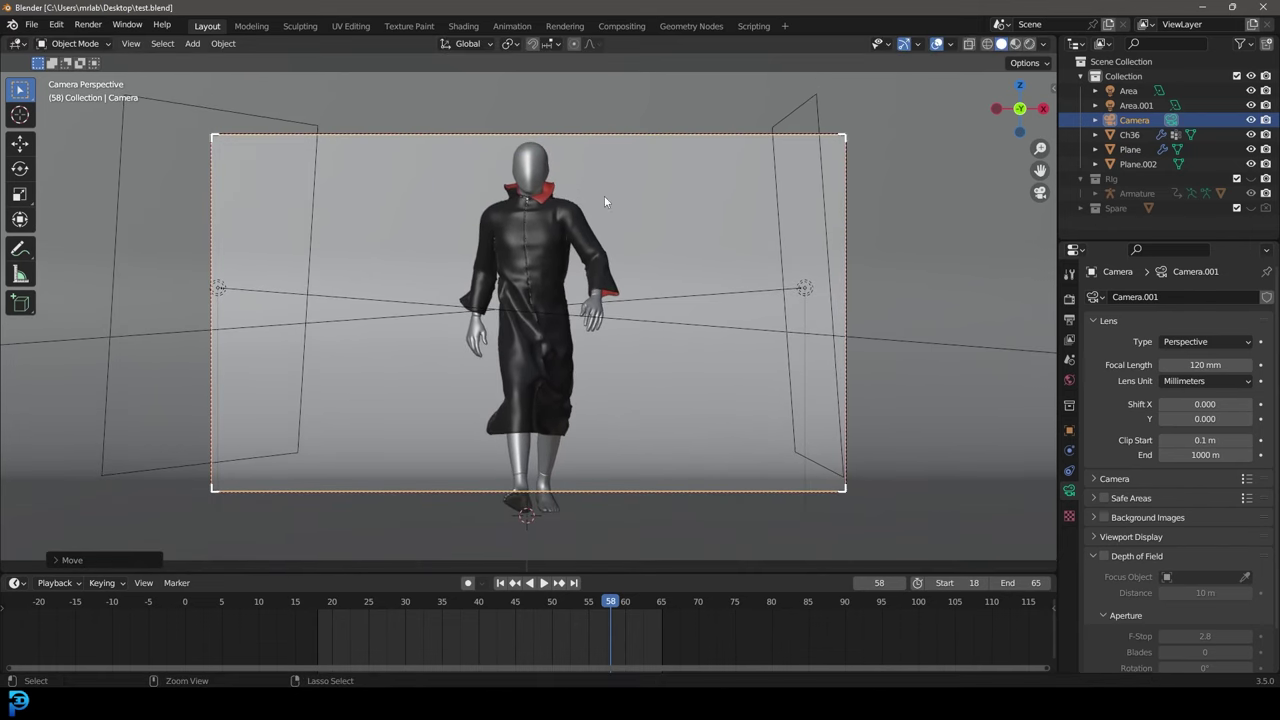
# - Render a still image of frame 58 and examine the cloak, lighting and backdrop in the result
pyautogui.click(88, 25)
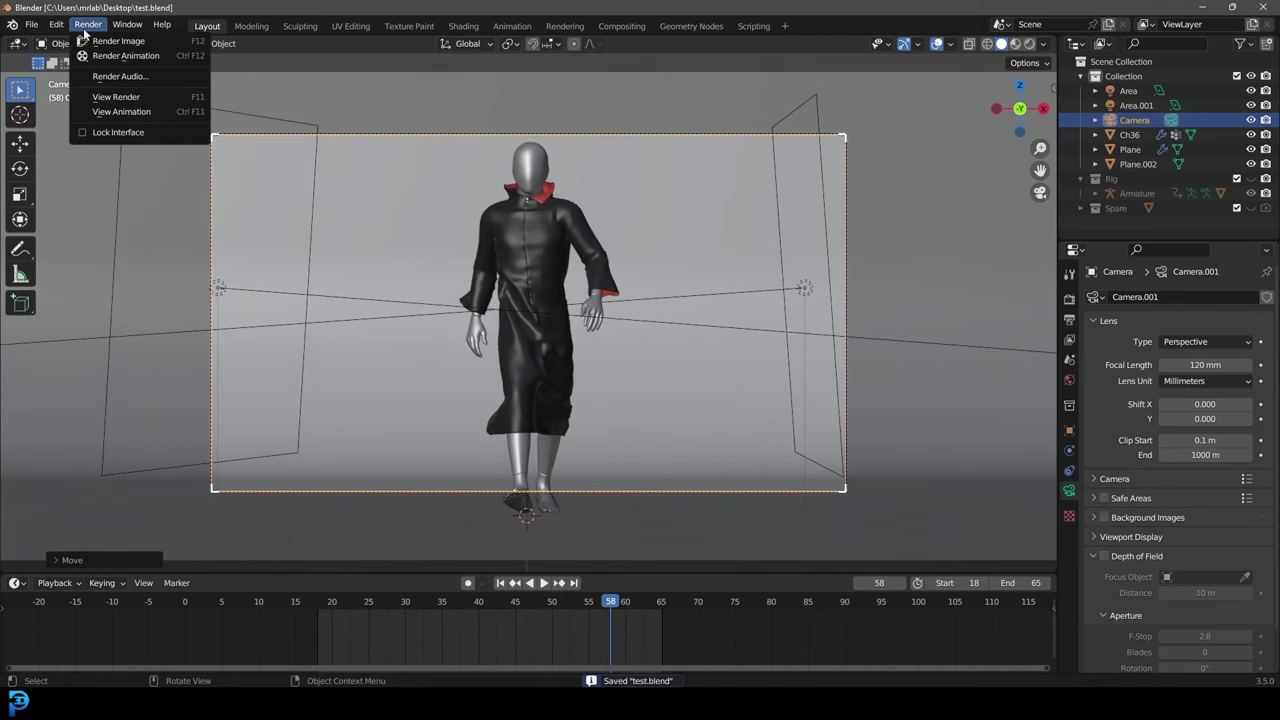
pyautogui.click(178, 41)
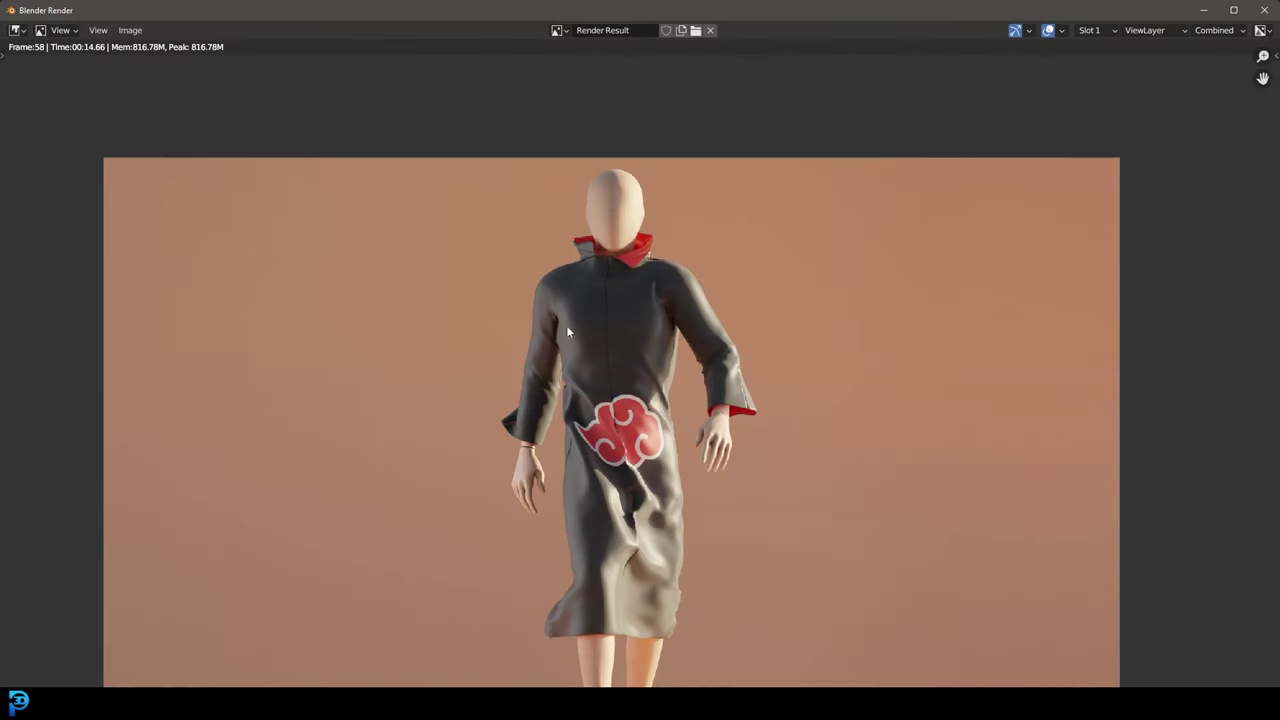
pyautogui.moveTo(620, 290); pyautogui.dragTo(648, 415, button='middle')
pyautogui.scroll(3, 615, 236)
pyautogui.press('Escape')
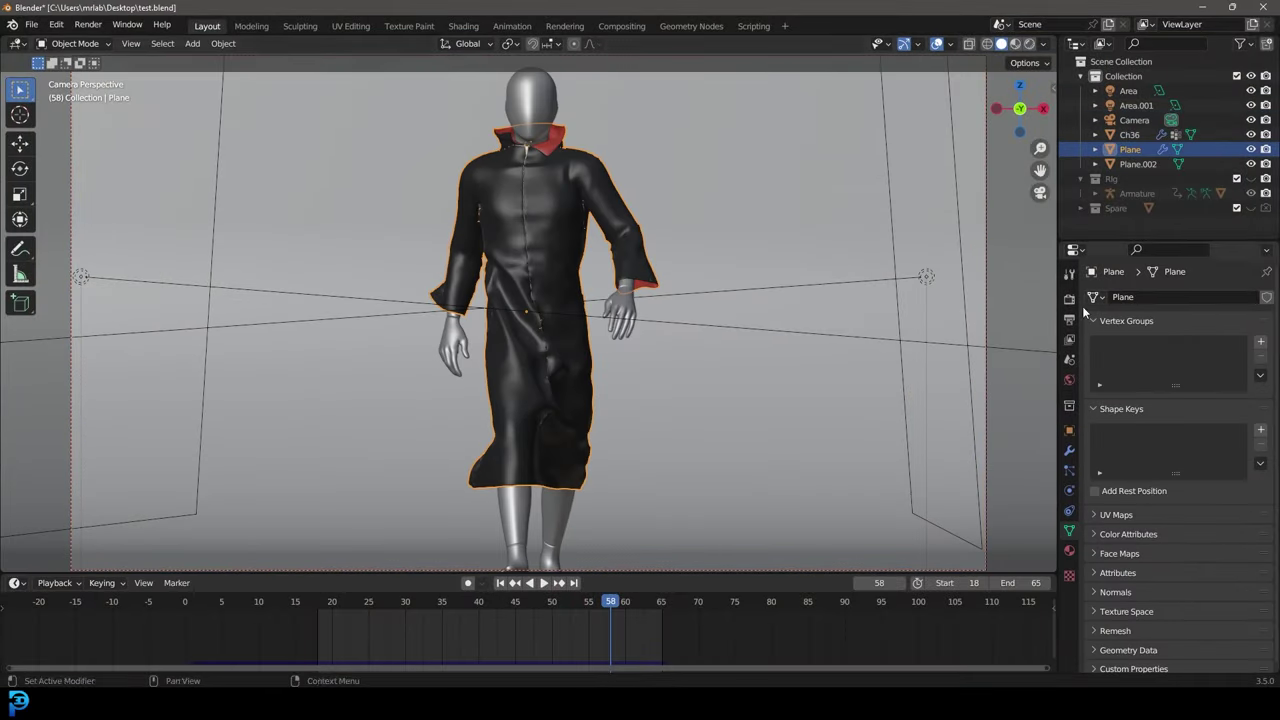
# - Replace the world's Sky Texture with an Environment Texture using studio_small_03_4k.hdr from the Asset Library's HDRIs folder
pyautogui.scroll(-2, 684, 296)
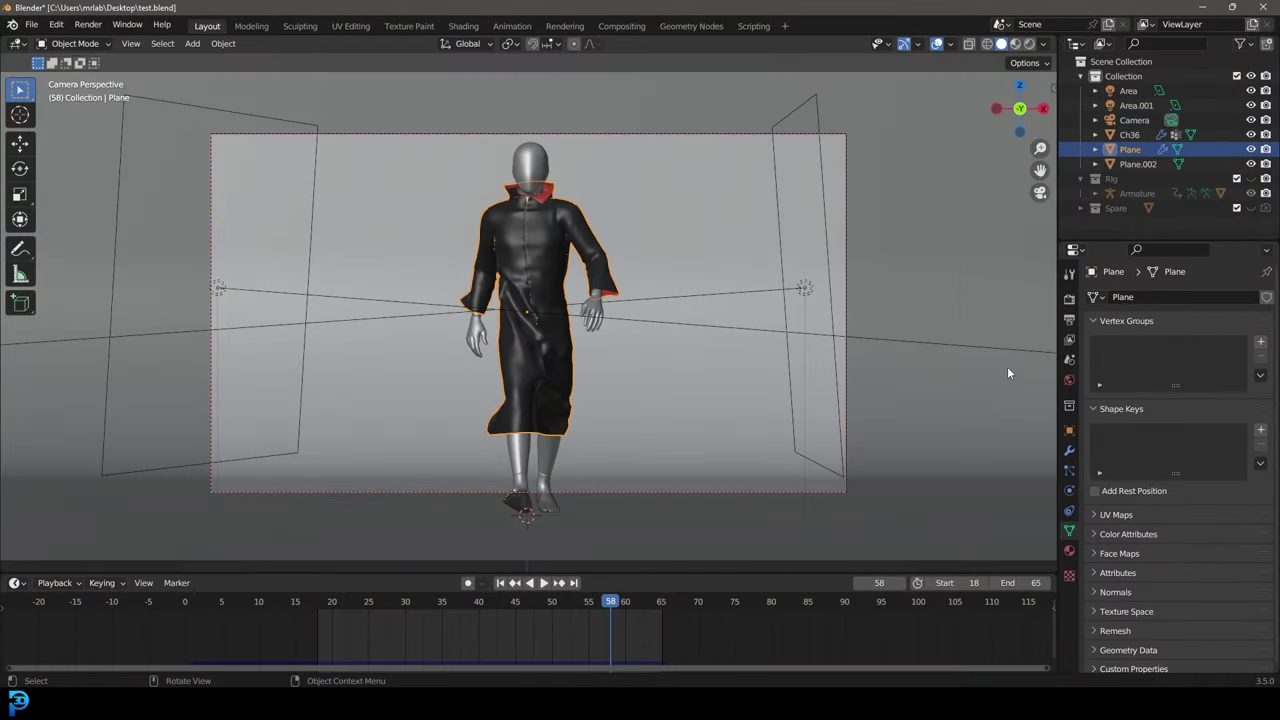
pyautogui.click(1070, 381)
pyautogui.click(1210, 386)
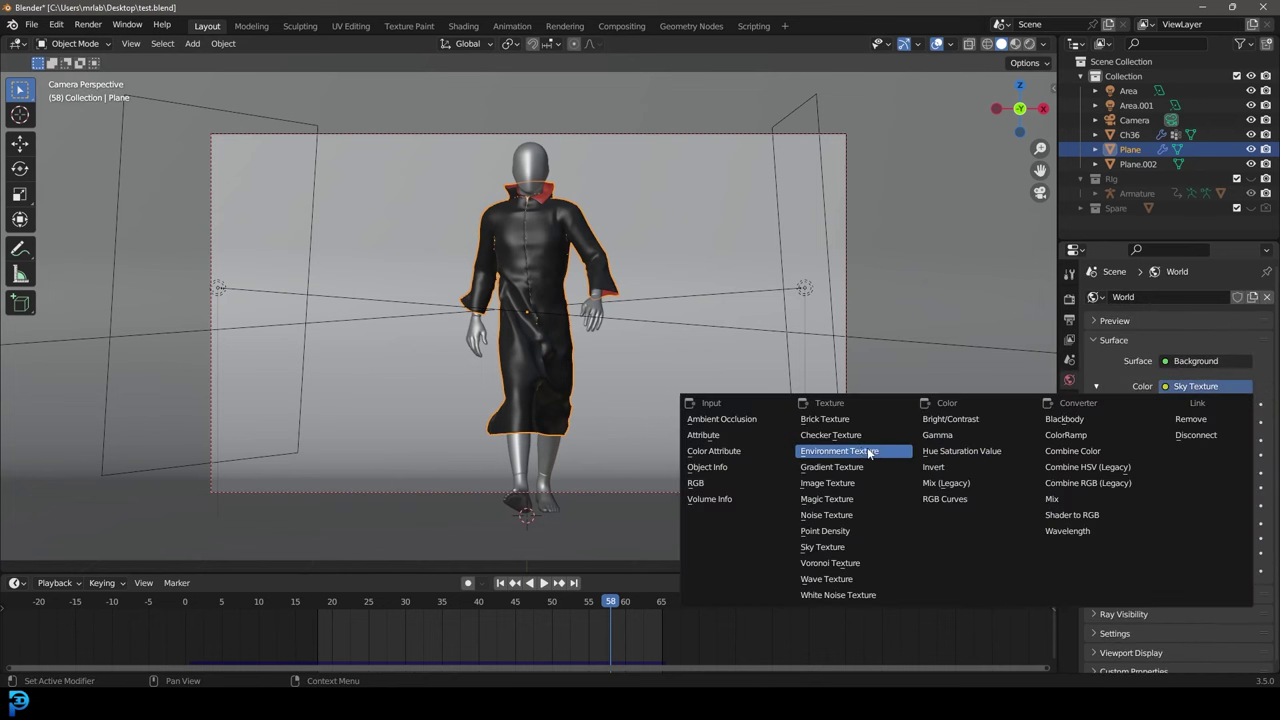
pyautogui.click(858, 453)
pyautogui.click(1232, 404)
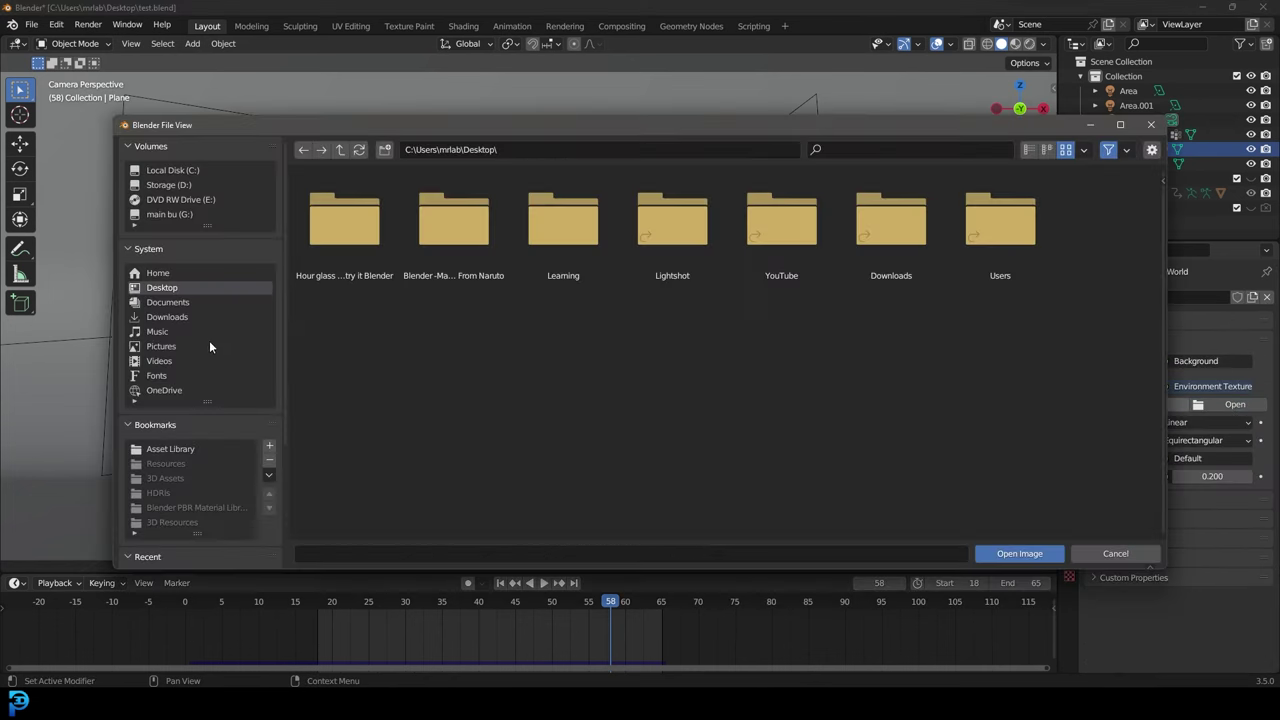
pyautogui.click(175, 450)
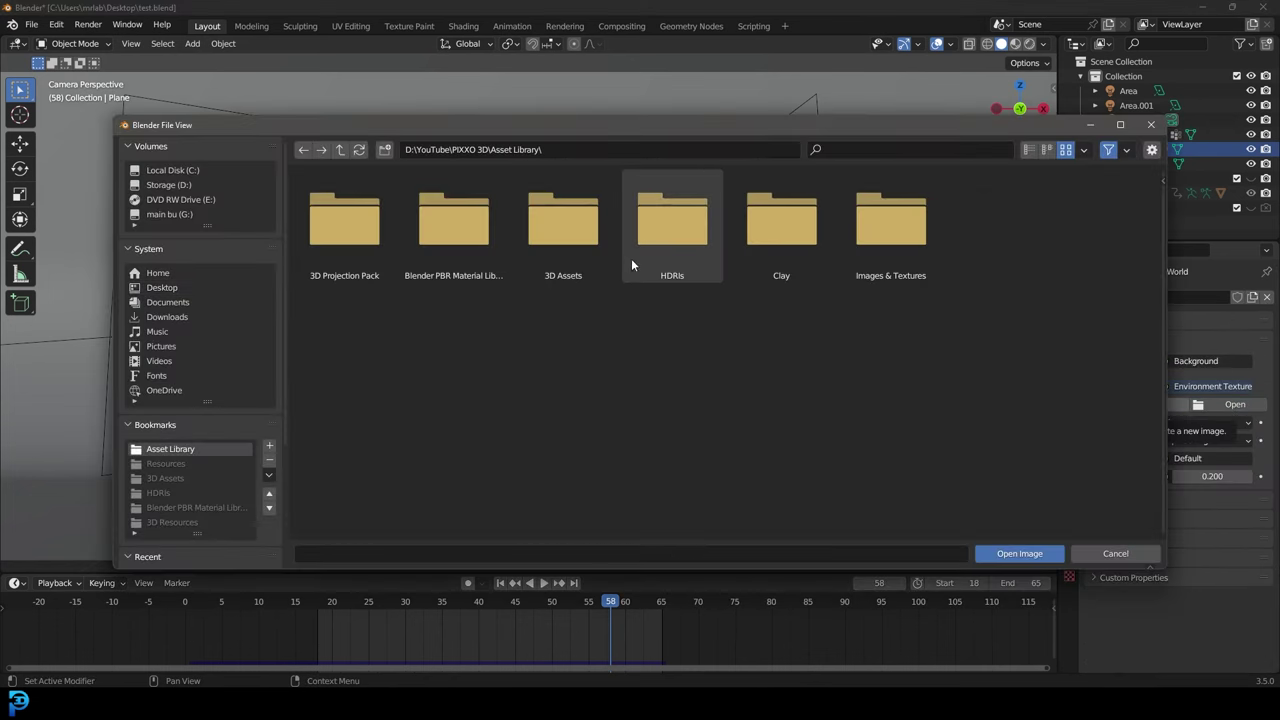
pyautogui.doubleClick(672, 218)
pyautogui.doubleClick(1000, 222)
# - Preview the scene in Rendered shading, set the world background strength to 0.7 and save the file
pyautogui.press('z')
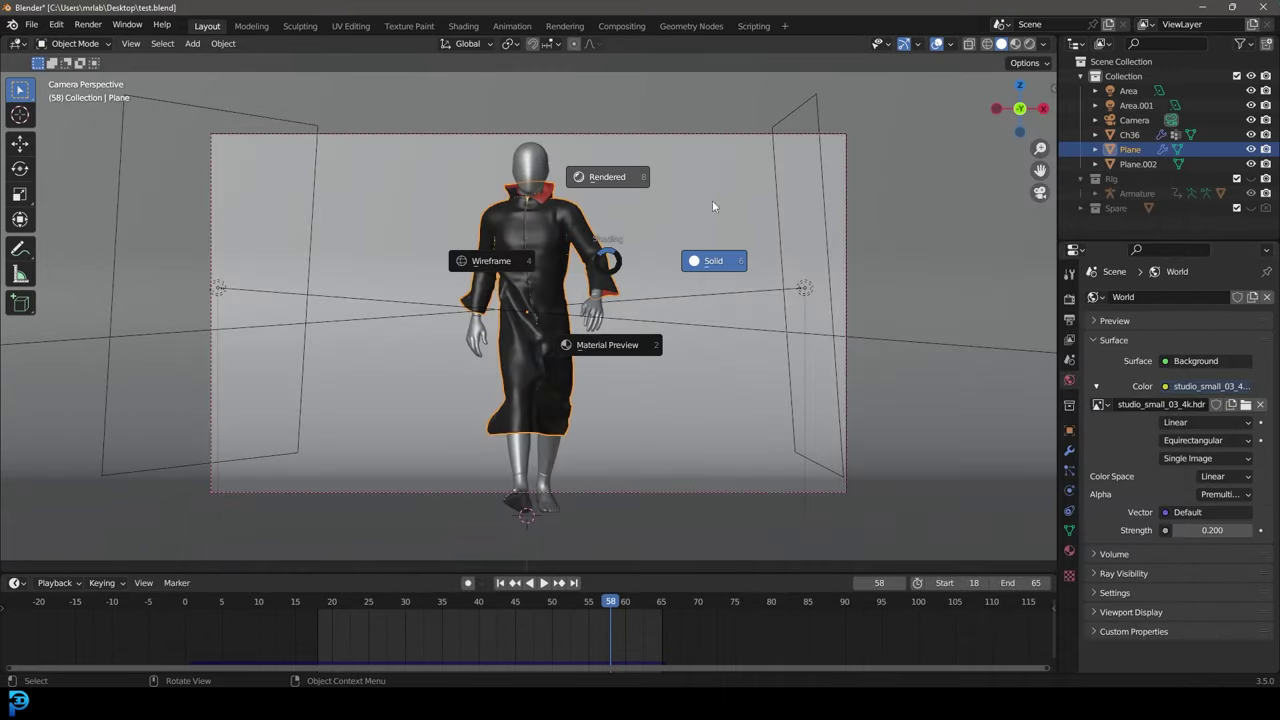
pyautogui.click(606, 180)
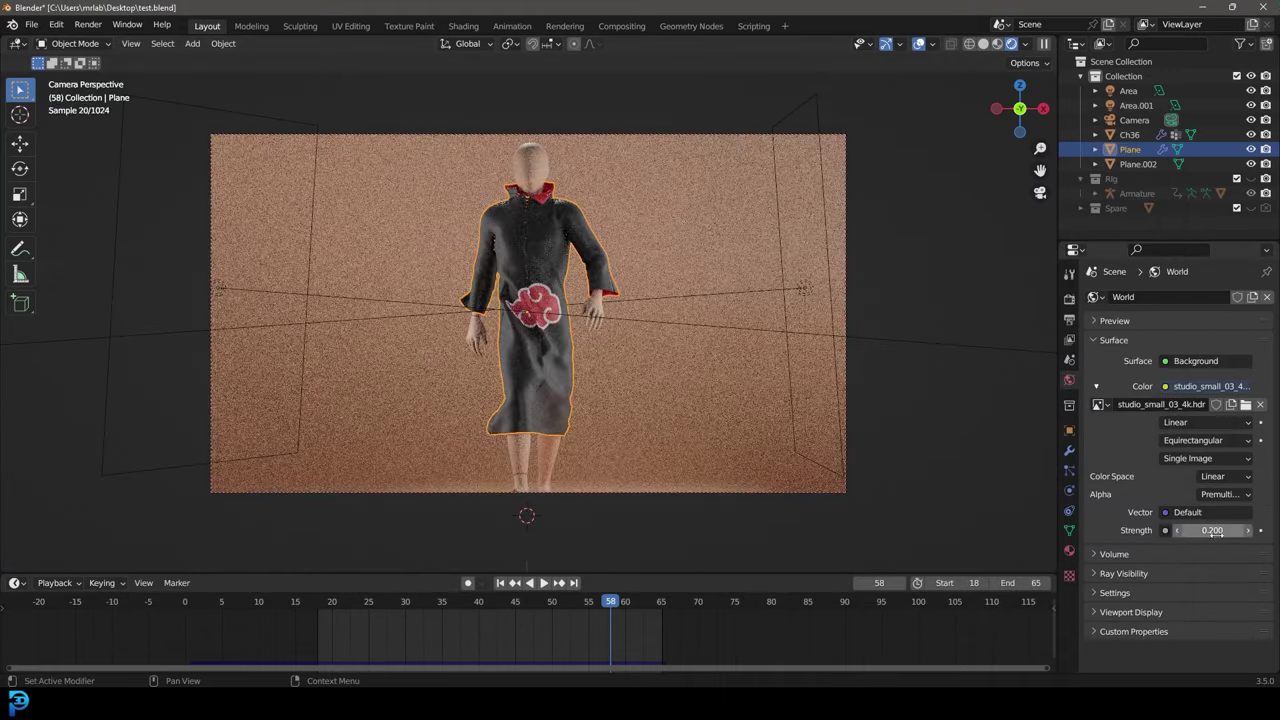
pyautogui.click(1217, 532)
pyautogui.write('.7')
pyautogui.press('Return')
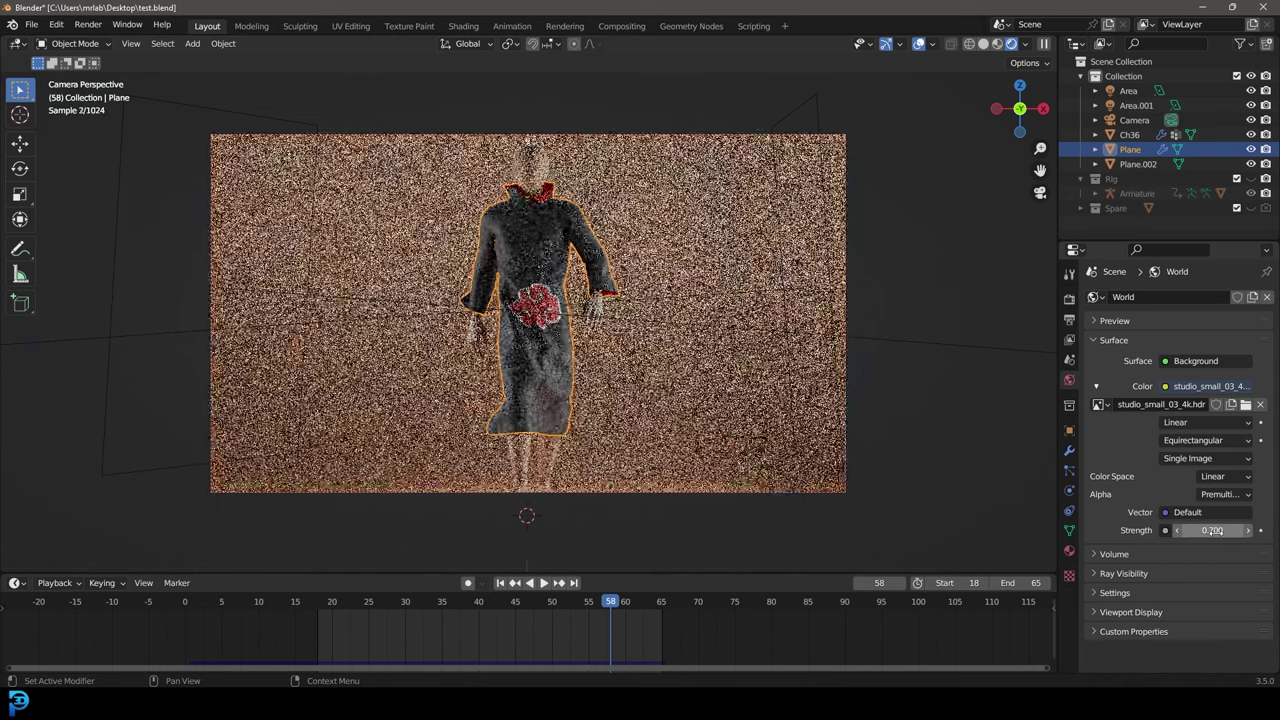
pyautogui.hotkey('ctrl', 's')
# - Return to solid shading and play the walk animation from an angled view outside the camera
pyautogui.press('z')
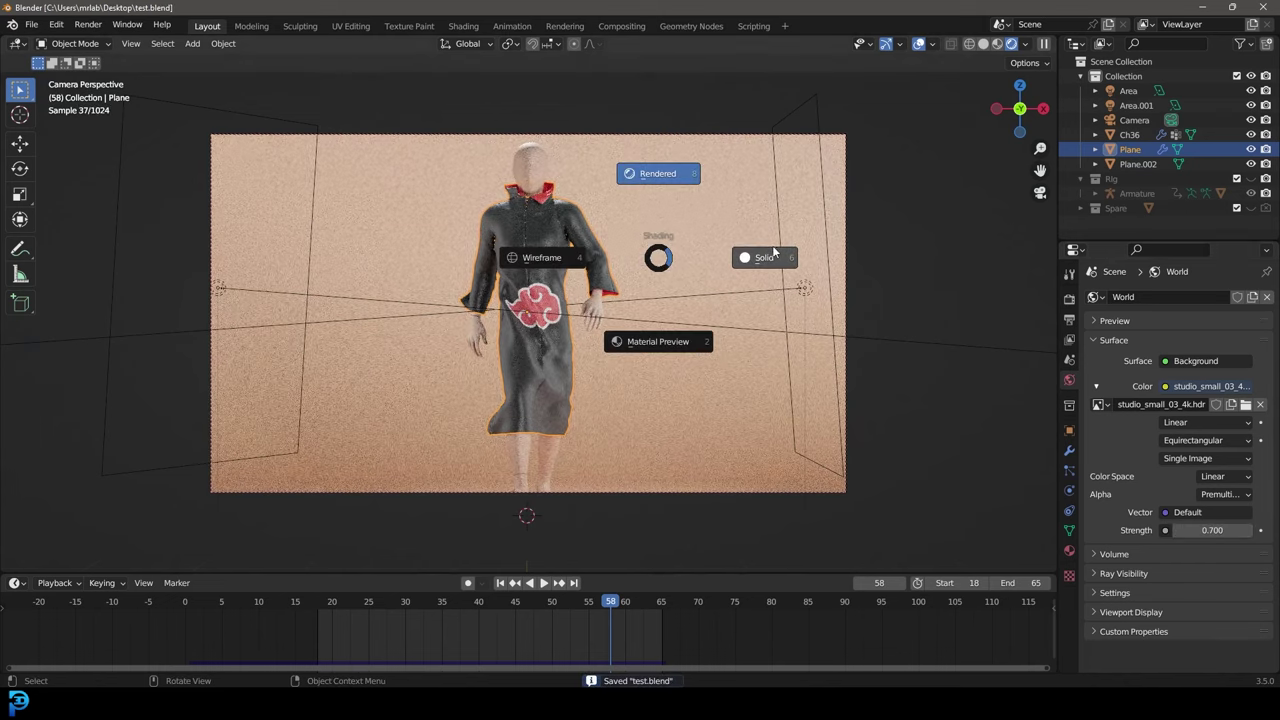
pyautogui.click(668, 248)
pyautogui.scroll(3, 661, 284)
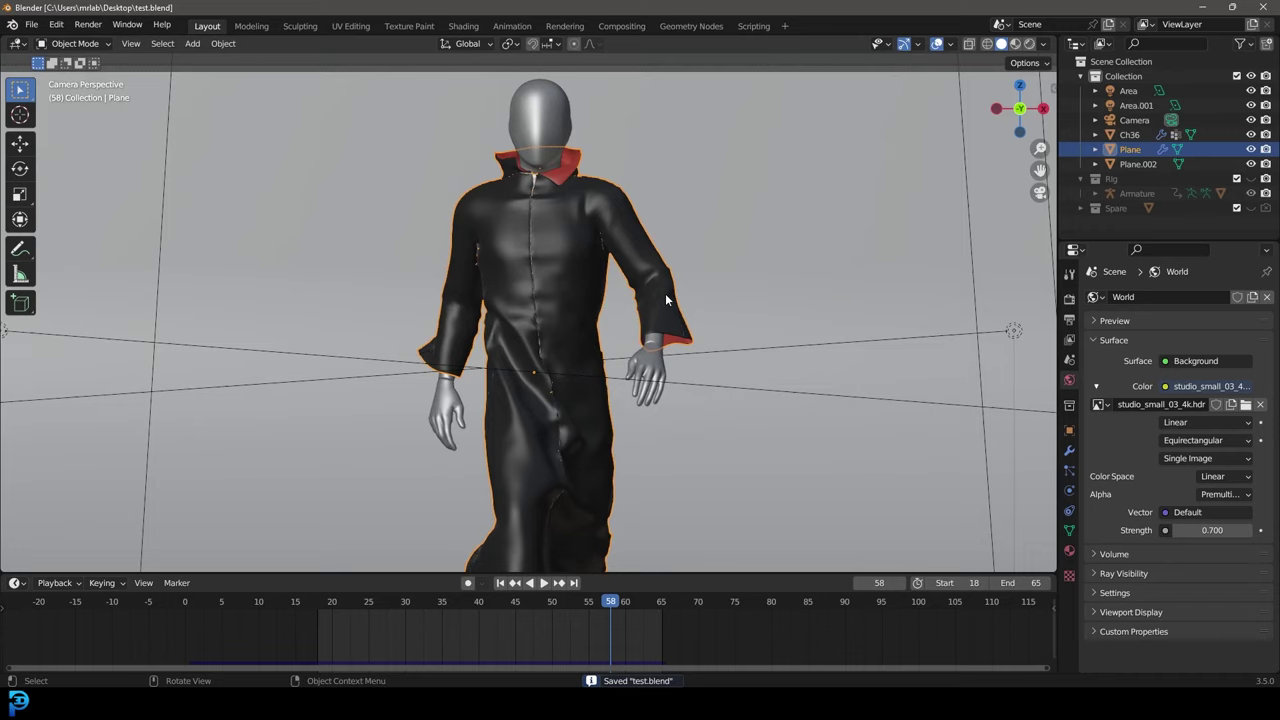
pyautogui.moveTo(665, 293); pyautogui.dragTo(593, 323, button='middle')
pyautogui.scroll(4, 590, 322)
pyautogui.press('space')
pyautogui.click(590, 325)
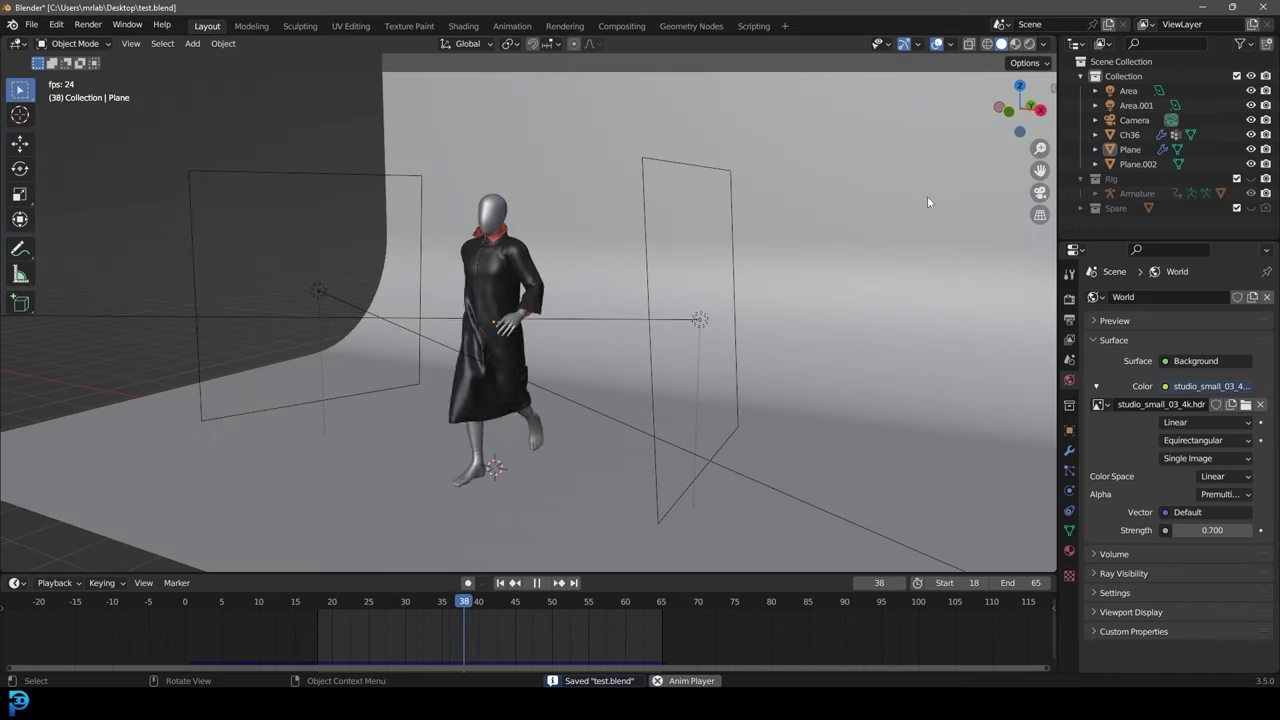
# - Check the Cycles render sampling settings and replay the walk animation
pyautogui.click(1069, 298)
pyautogui.scroll(-2, 1110, 605)
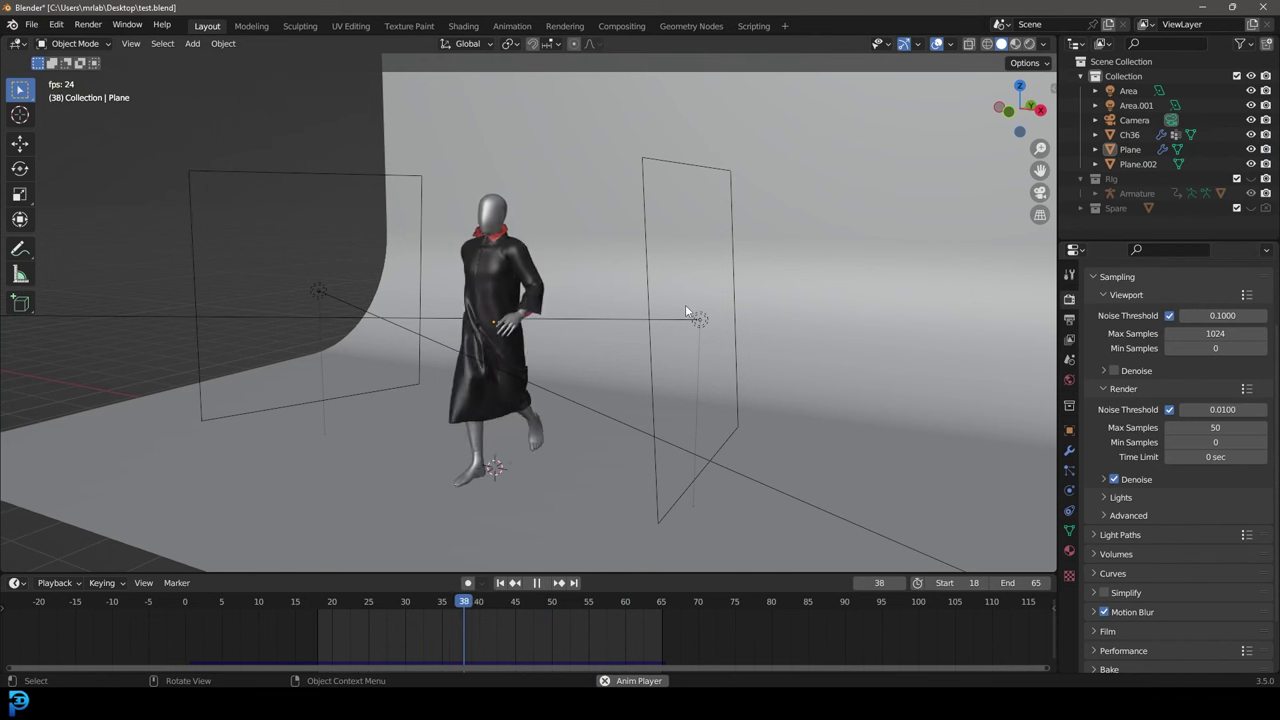
pyautogui.press('space')
pyautogui.press('space')
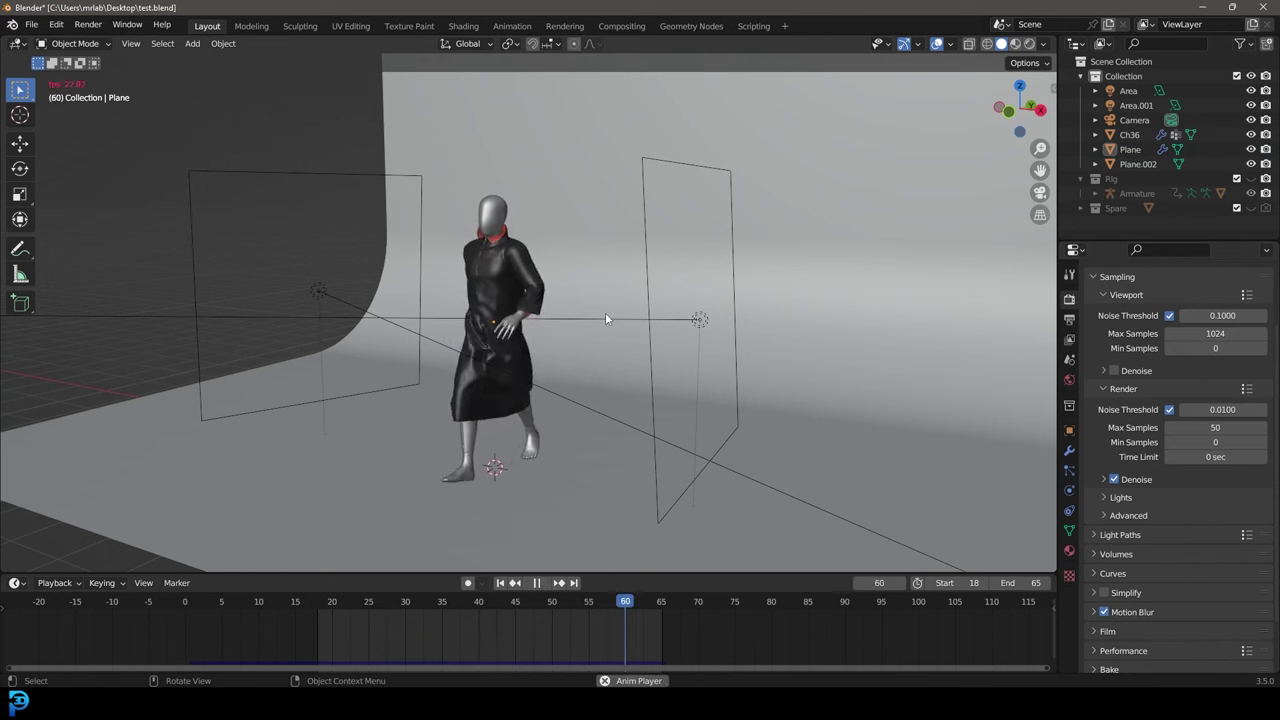